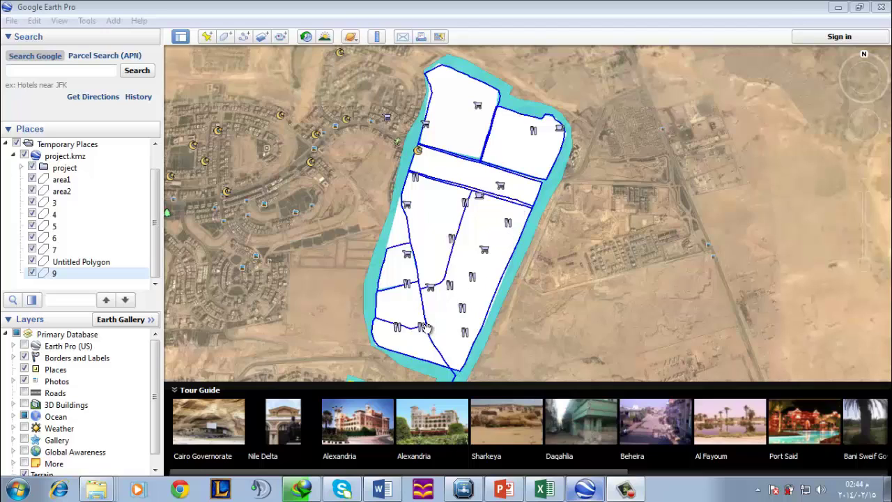
Examine the area1 to 9 polygons of project.kmz on the map and collapse the Tour Guide strip
left_click(60, 180)
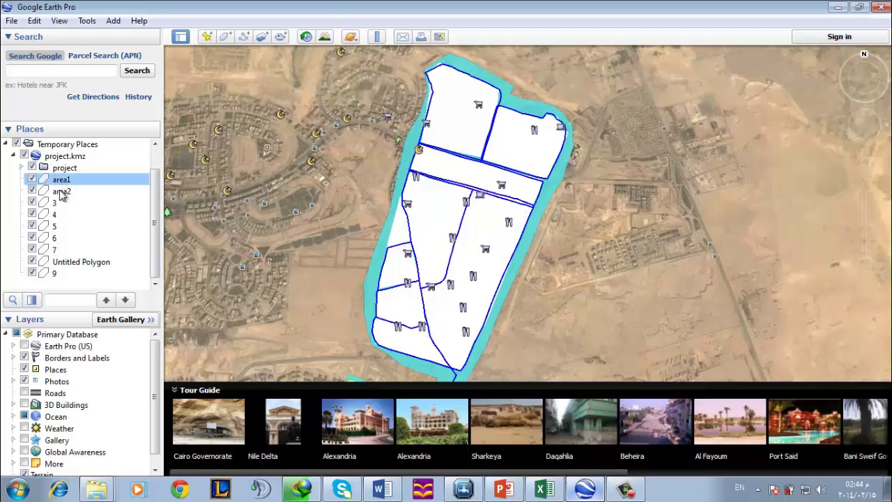
left_click(60, 192)
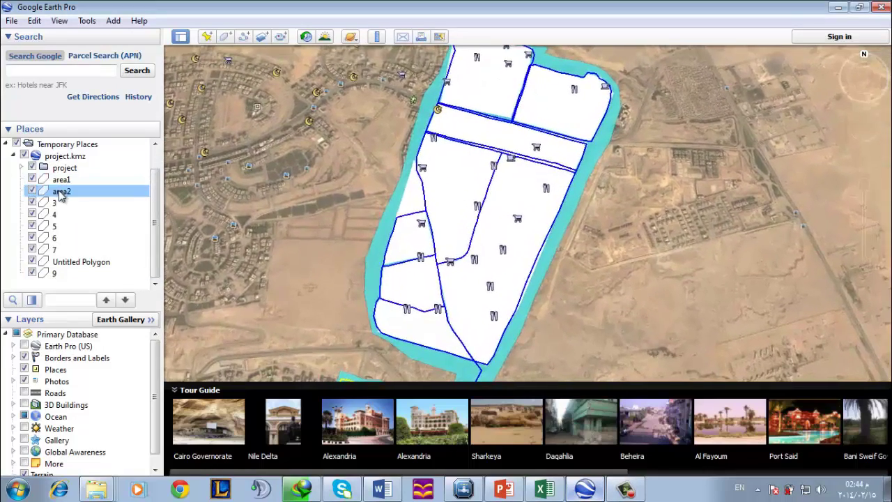
left_click(50, 204)
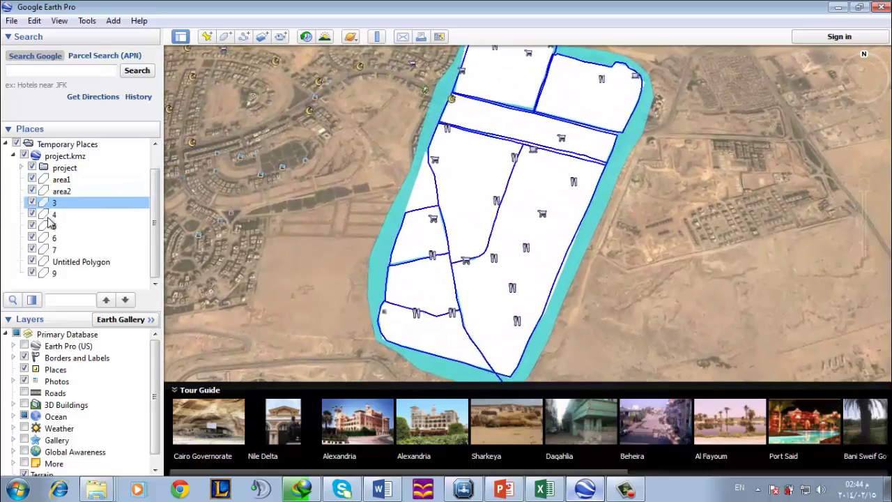
left_click(53, 214)
left_click(53, 239)
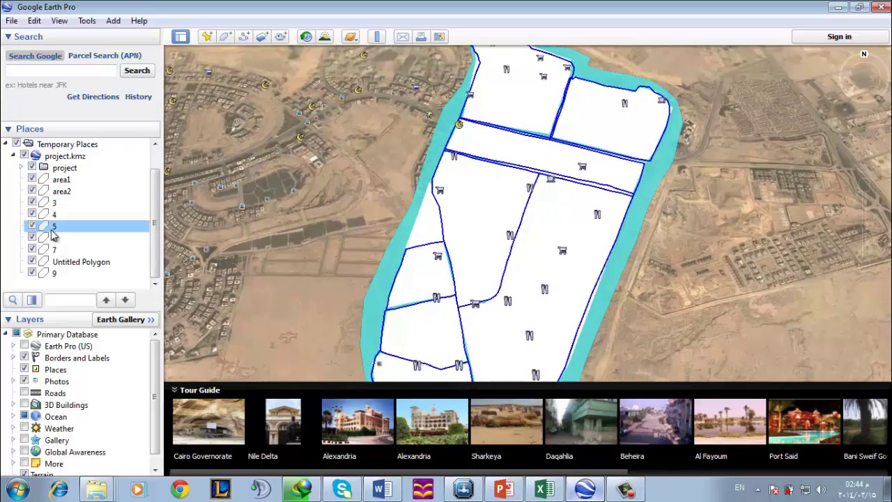
left_click(53, 250)
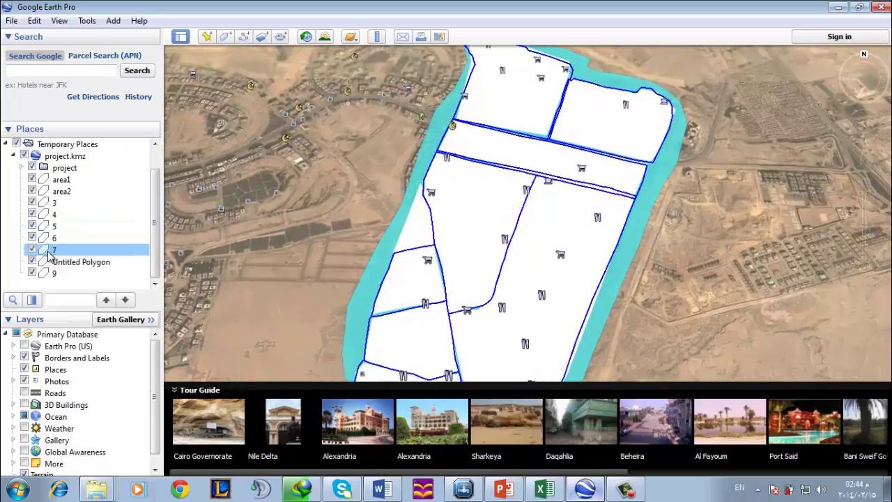
left_click(53, 262)
left_click(53, 273)
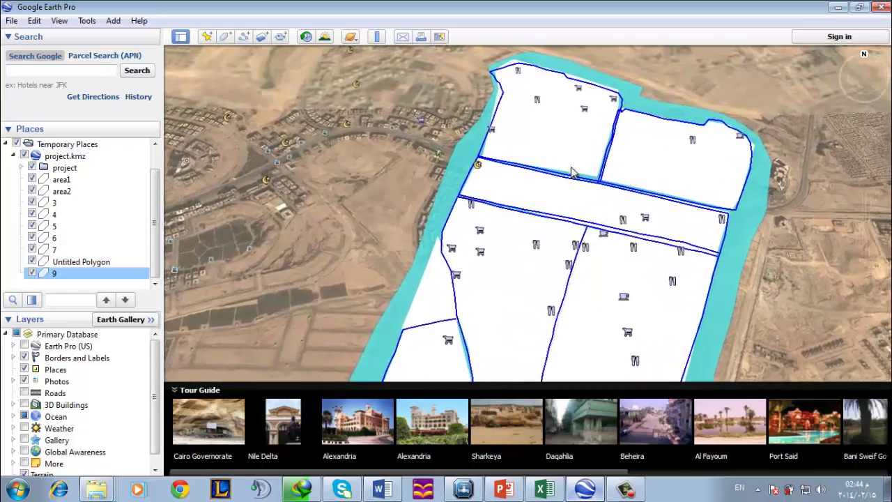
scroll(577, 238, "down", 5)
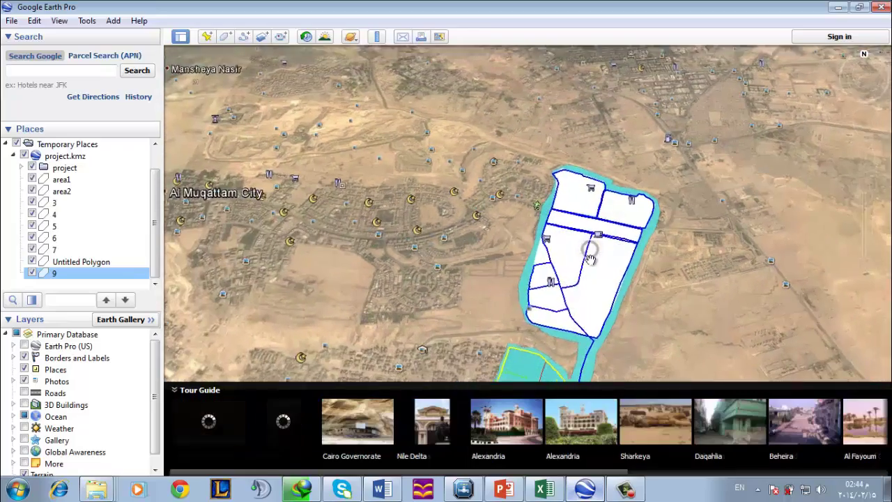
scroll(567, 262, "up", 4)
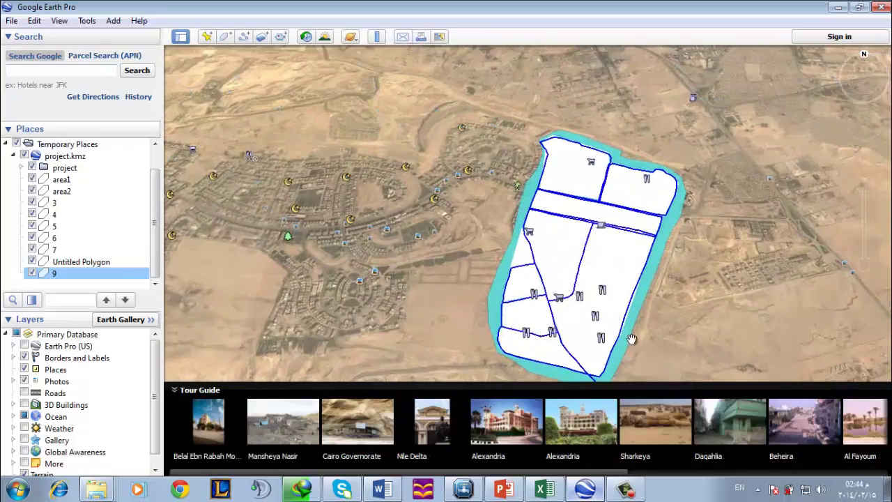
left_click(175, 391)
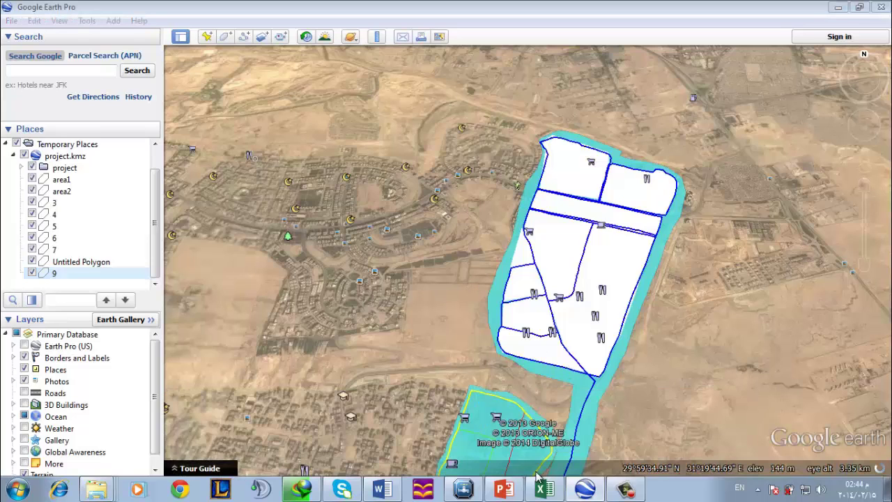
Switch to the Bentley WaterGEMS project and open the Unit Demand Control Center, accepting that undo is unavailable
left_click(464, 489)
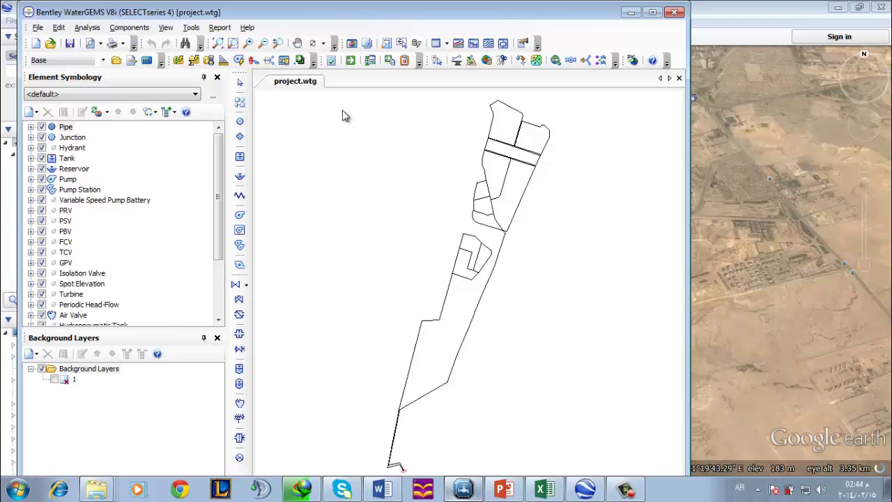
left_click(188, 27)
left_click(261, 171)
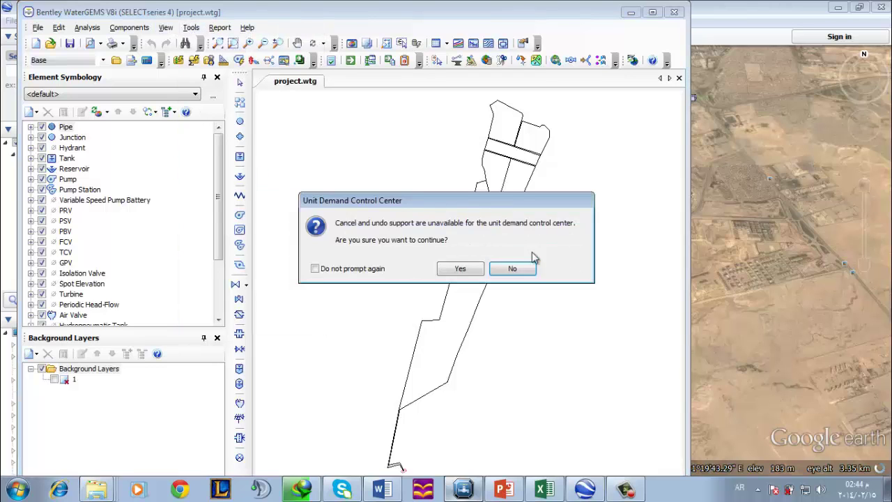
left_click(461, 269)
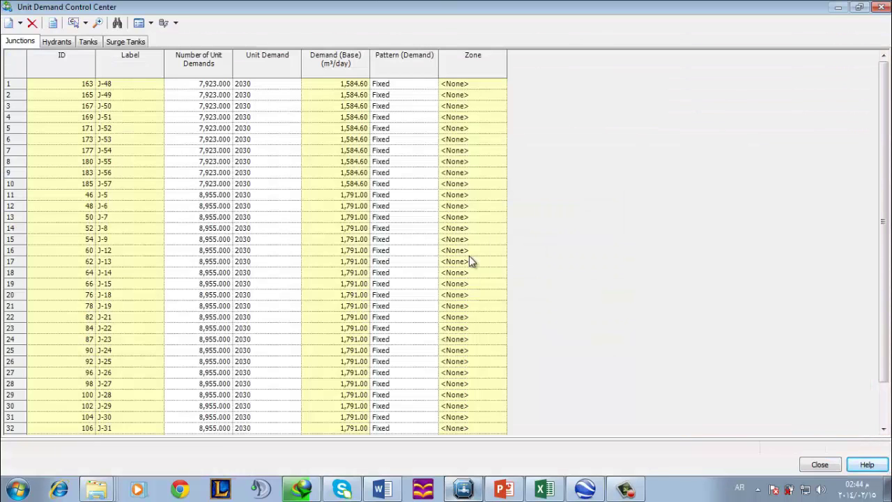
Set the Number of Unit Demands to 0 for all junctions with a global edit
left_click(209, 60)
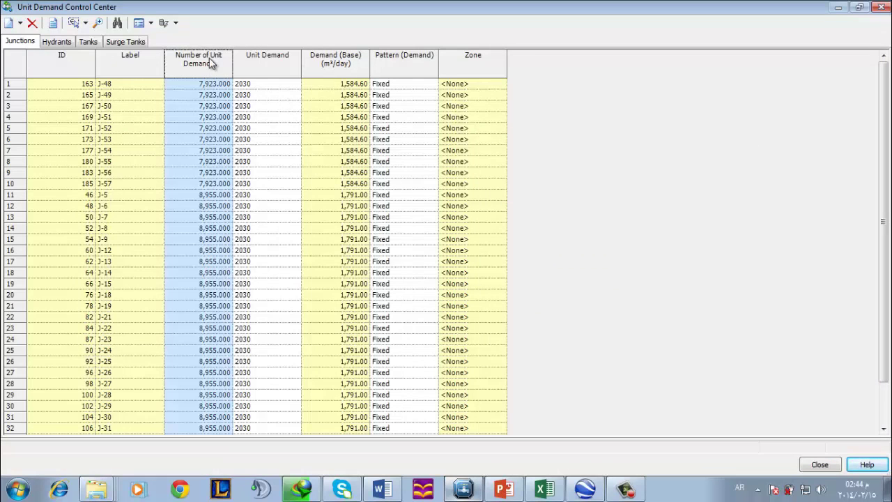
right_click(209, 61)
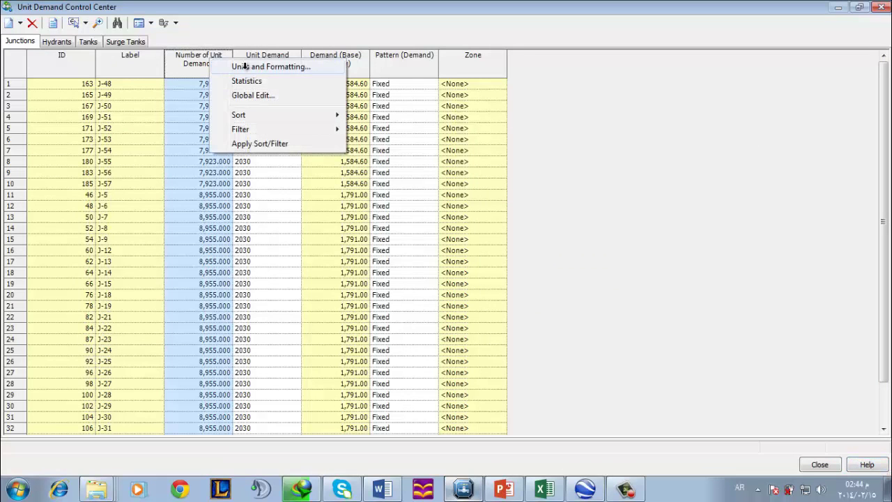
mouse_move(256, 117)
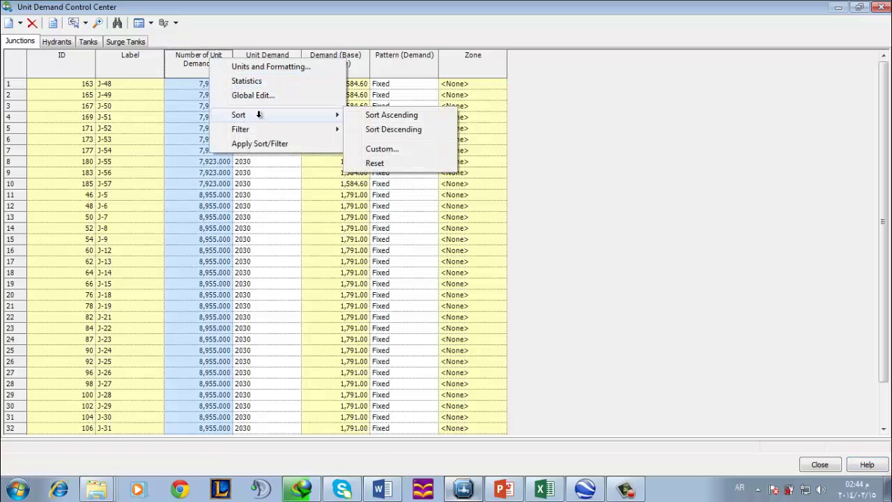
left_click(258, 95)
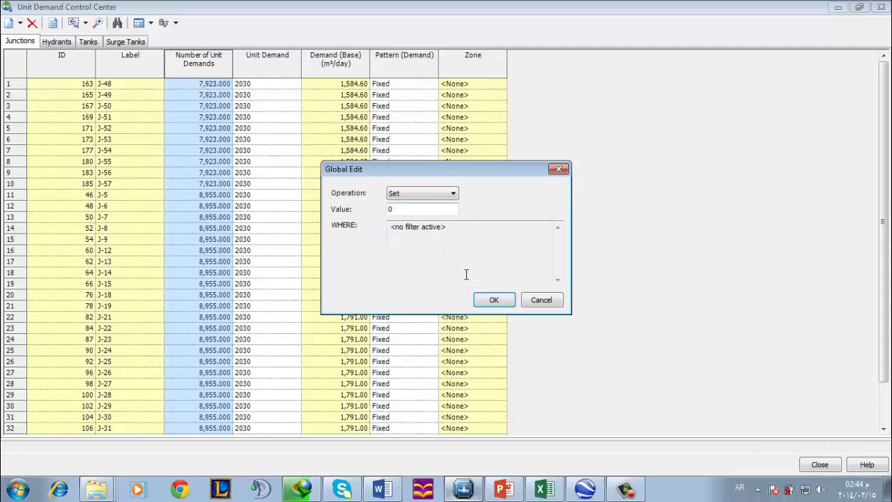
left_click(502, 300)
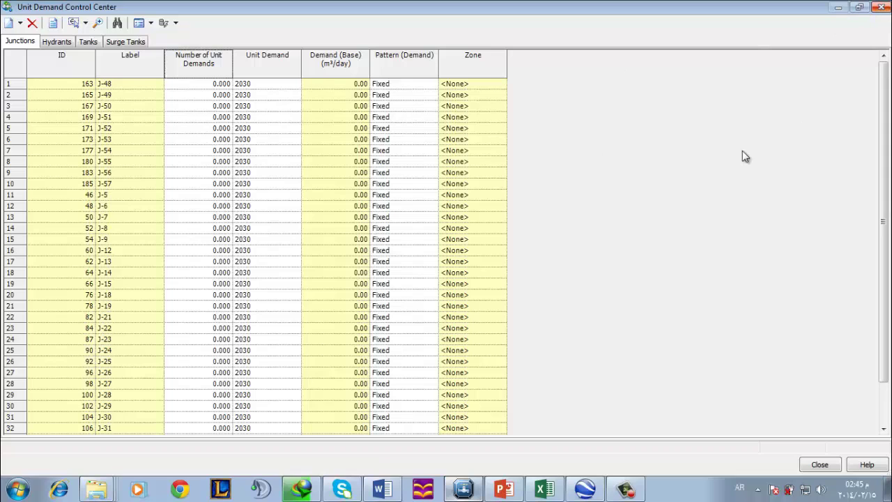
Switch to the demand workbook in Excel, copy the label J-48 from cell B2 of Sheet1, and minimize the workbook
left_click(544, 489)
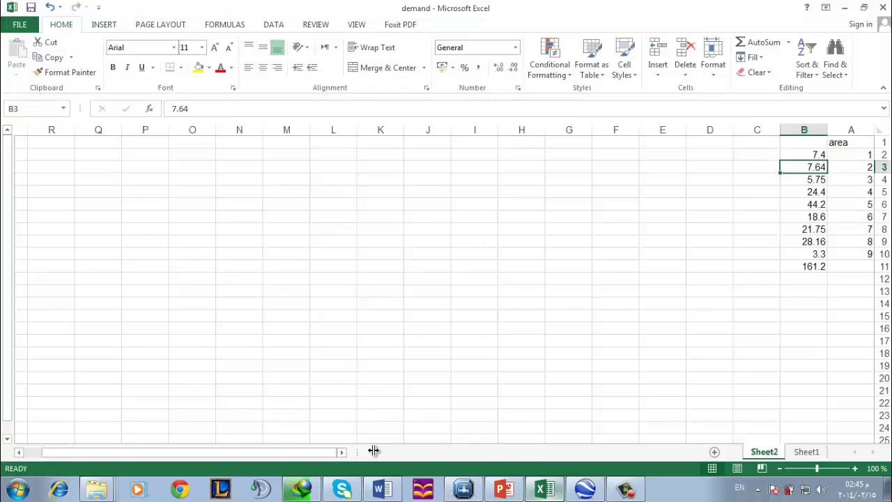
left_click(812, 452)
scroll(184, 263, "up", 5)
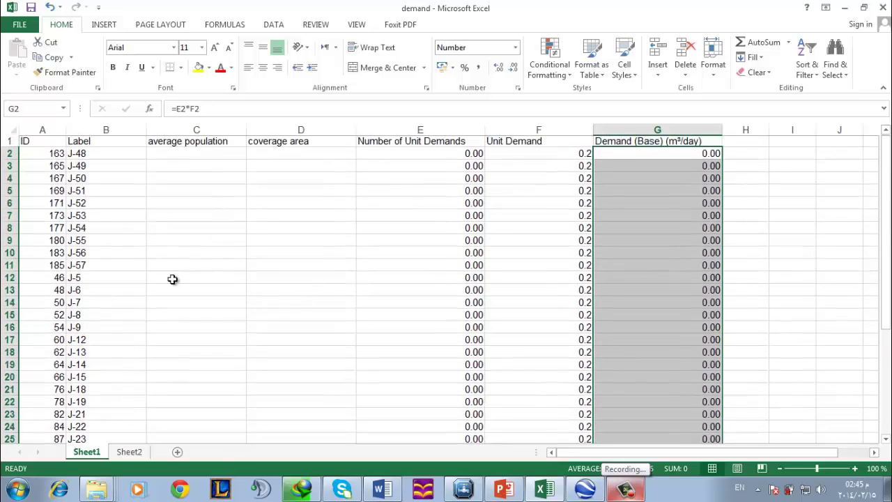
double_click(87, 154)
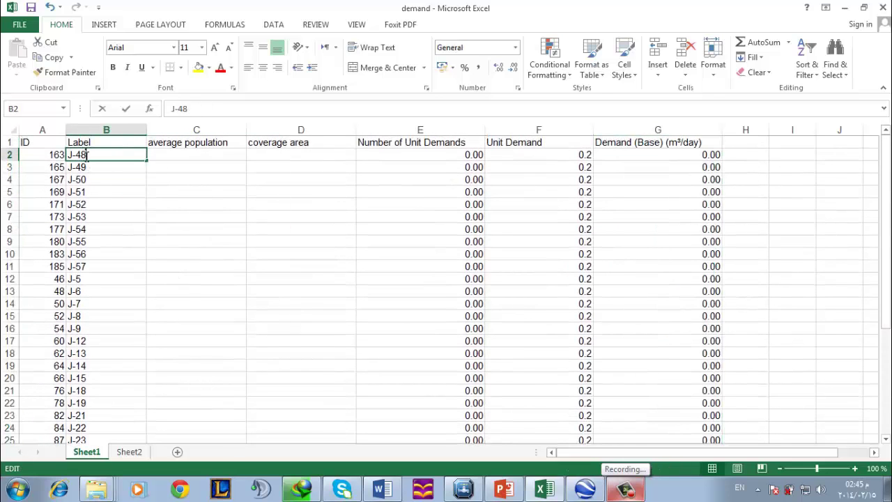
left_click_drag(86, 155, 73, 154)
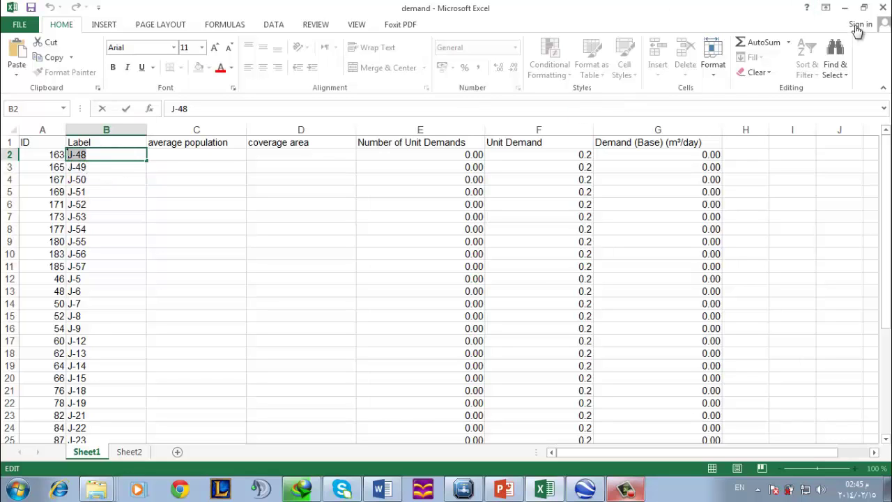
left_click(844, 8)
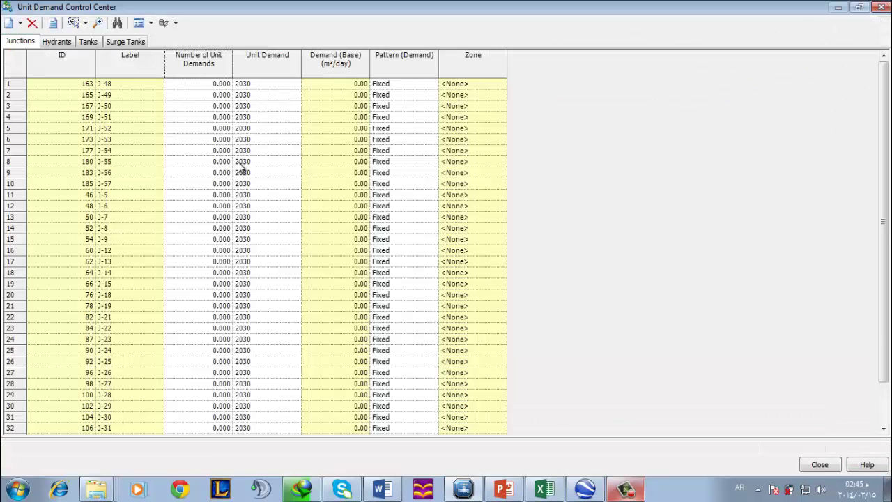
Close the Unit Demand Control Center and find junction J-48 in the network drawing
left_click(880, 7)
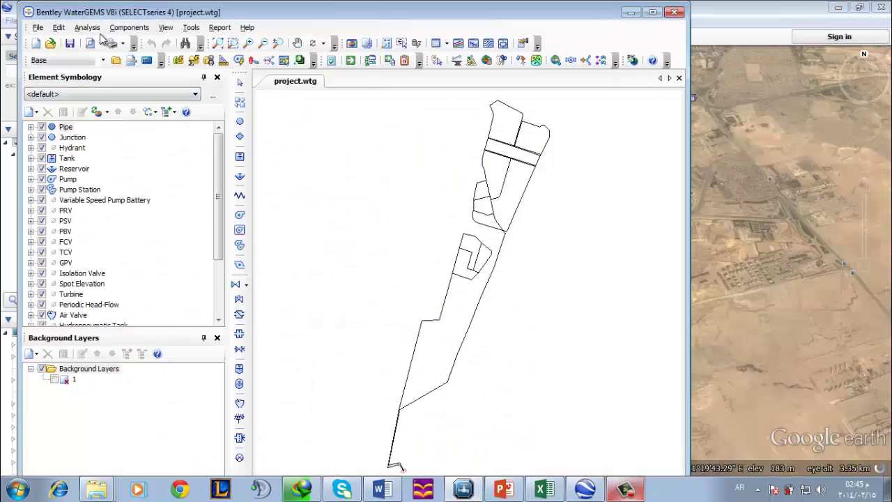
left_click(39, 29)
left_click(38, 29)
left_click(59, 28)
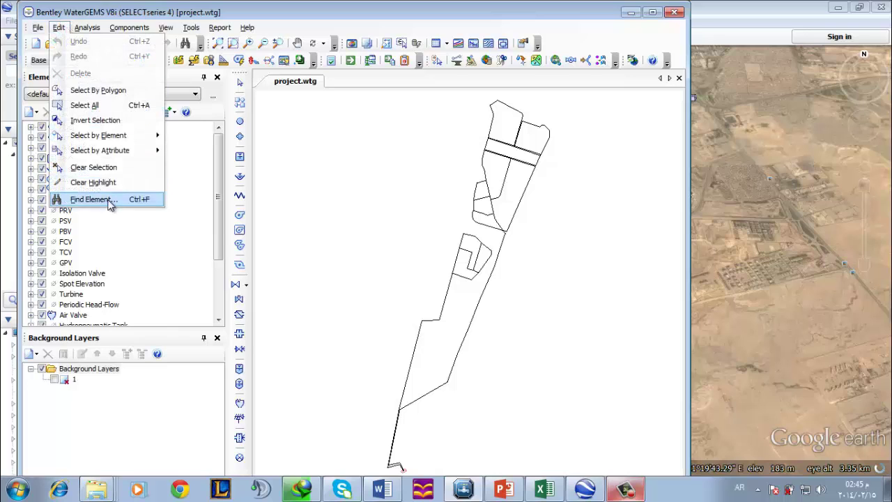
left_click(108, 203)
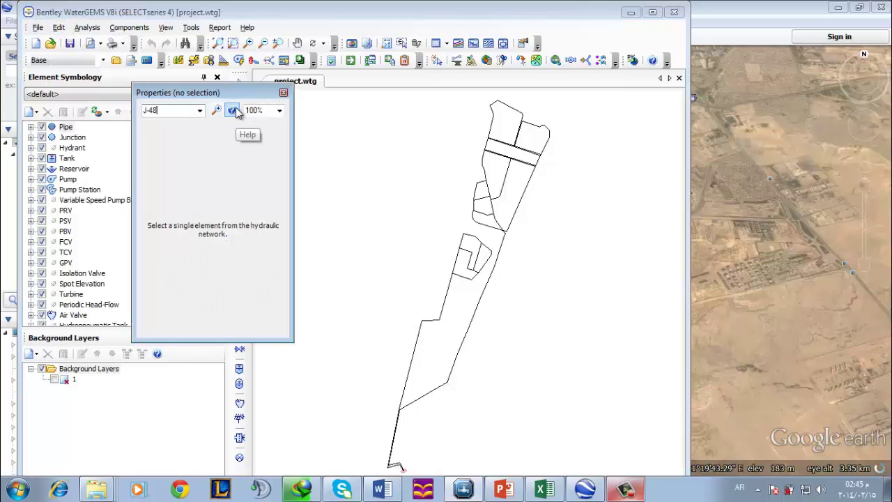
key("Return")
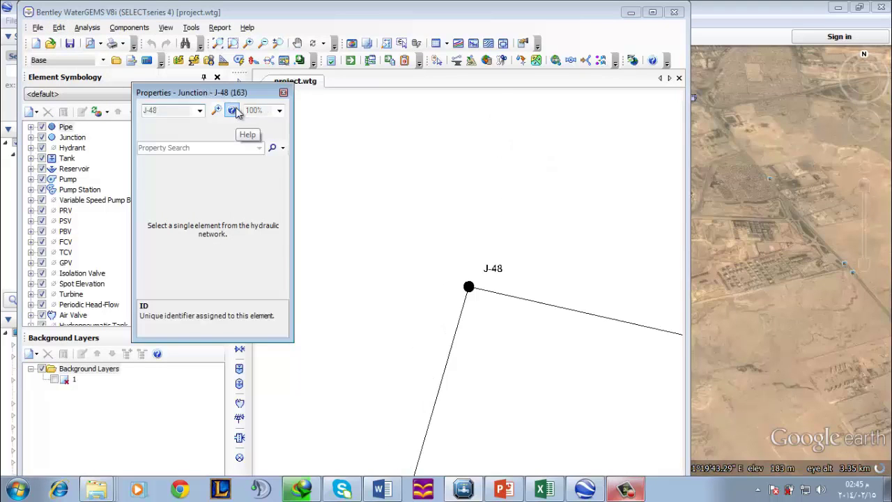
Examine the pipes and junctions around J-48 with nothing selected, and close the Properties window
left_click(410, 241)
scroll(404, 237, "down", 3)
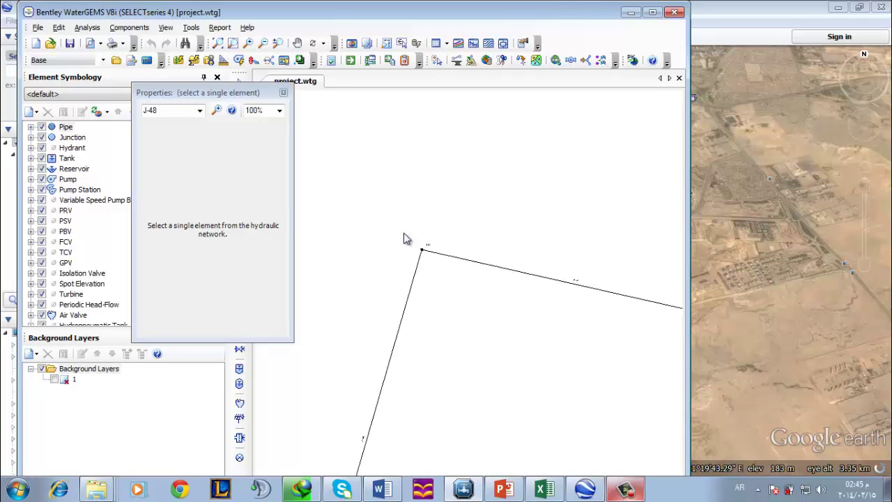
scroll(427, 264, "up", 4)
scroll(376, 237, "up", 1)
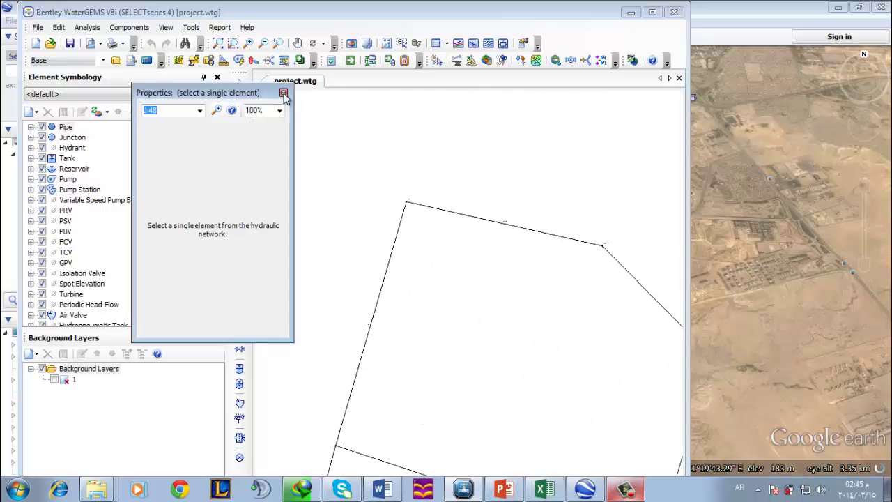
left_click(284, 94)
Select the junctions of the "zelzal junctions" selection set in the drawing, close the Selection Sets window, and inspect the selected nodes
left_click(190, 28)
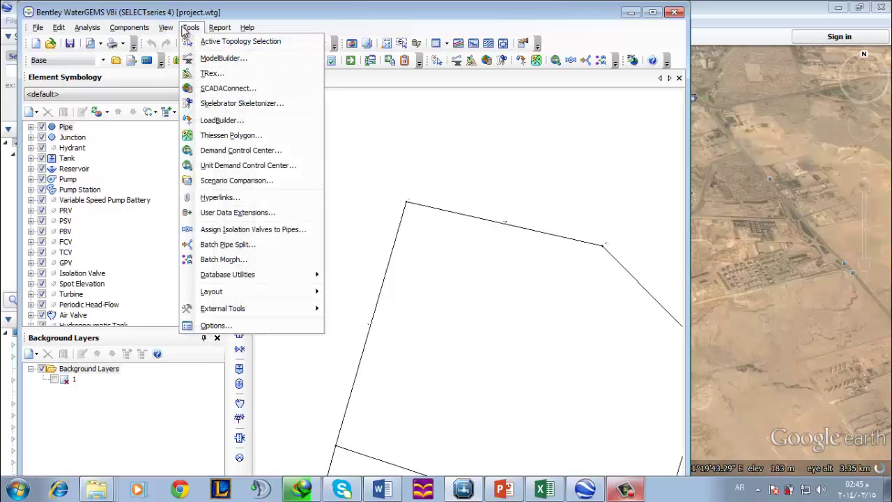
mouse_move(166, 27)
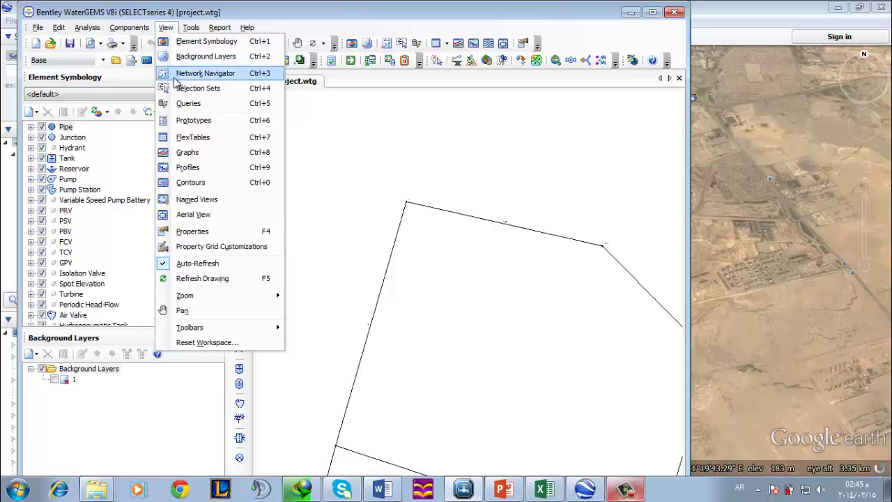
left_click(200, 89)
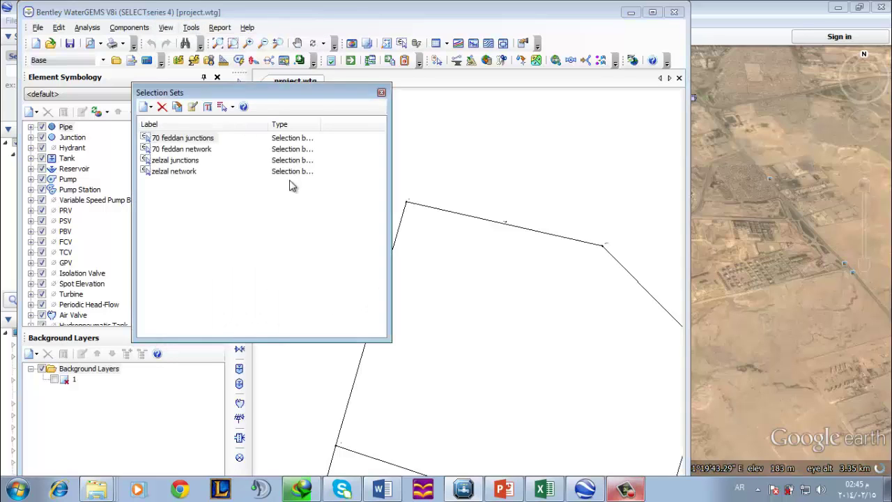
left_click(193, 166)
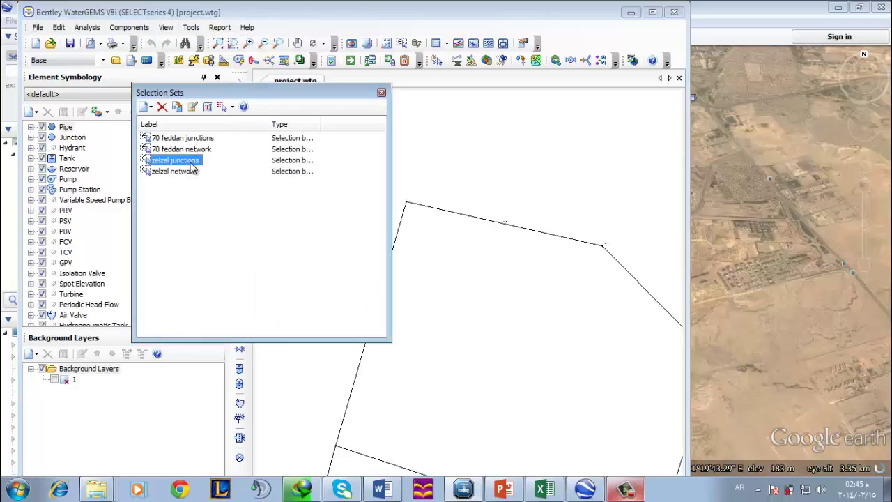
left_click(381, 93)
scroll(313, 253, "down", 3)
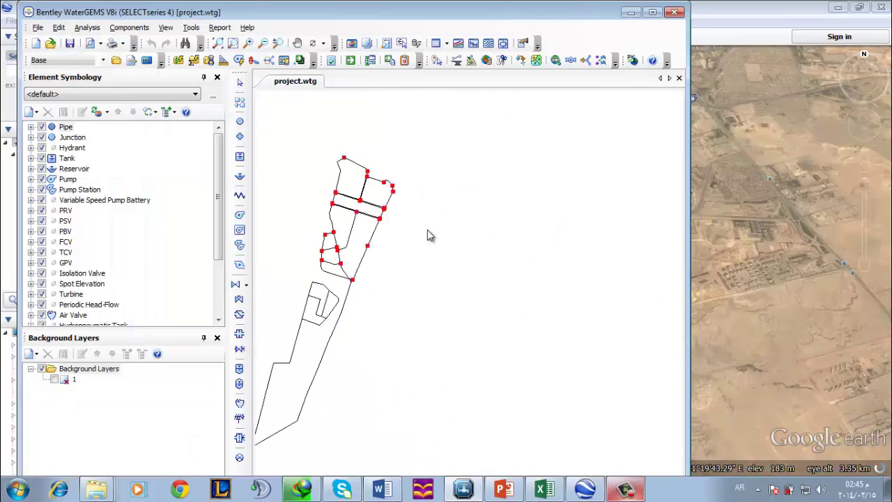
scroll(336, 175, "up", 1)
scroll(372, 304, "up", 1)
scroll(353, 366, "up", 1)
scroll(344, 365, "up", 1)
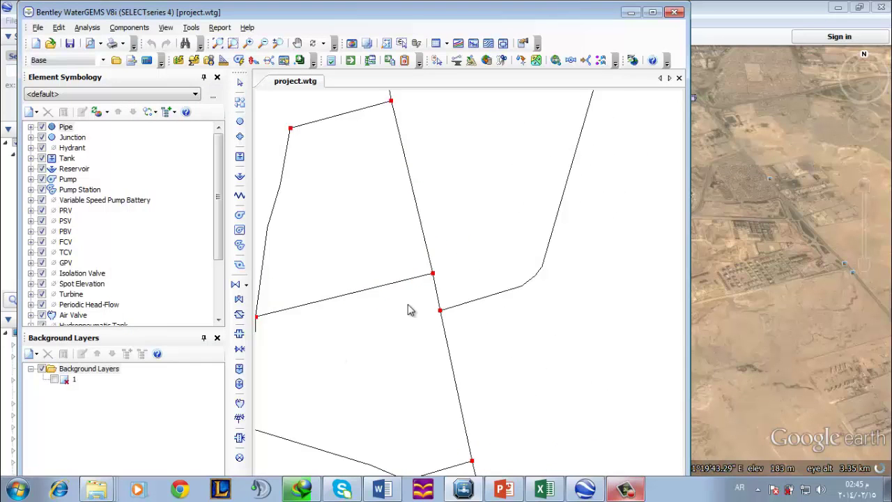
scroll(496, 280, "down", 1)
Open the Unit Demand Control Center, accepting that its changes cannot be undone, and review the listed junctions
left_click(165, 28)
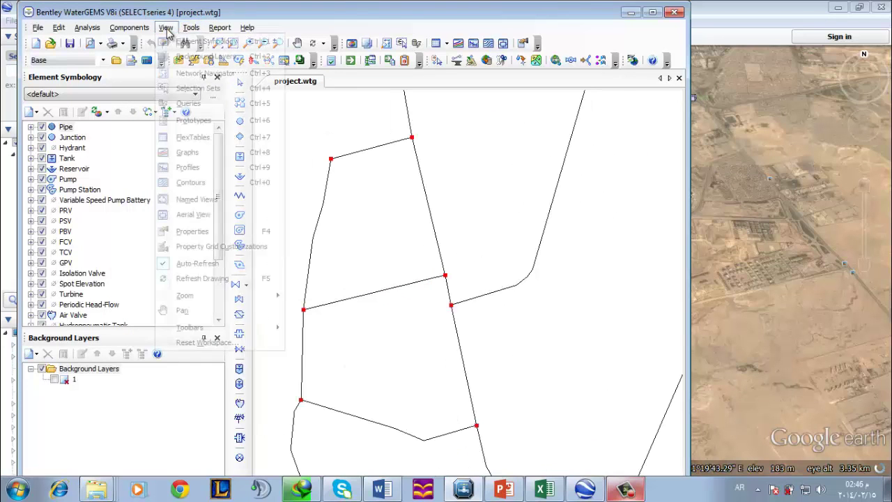
mouse_move(220, 28)
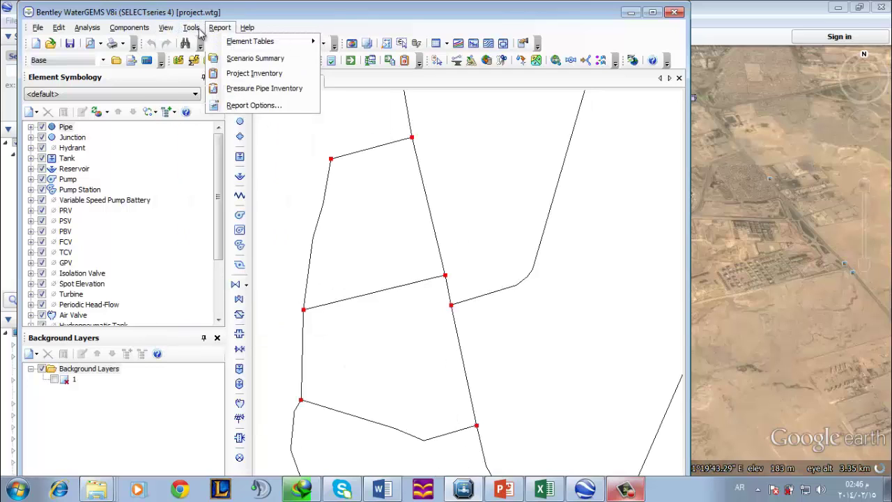
mouse_move(193, 30)
left_click(233, 167)
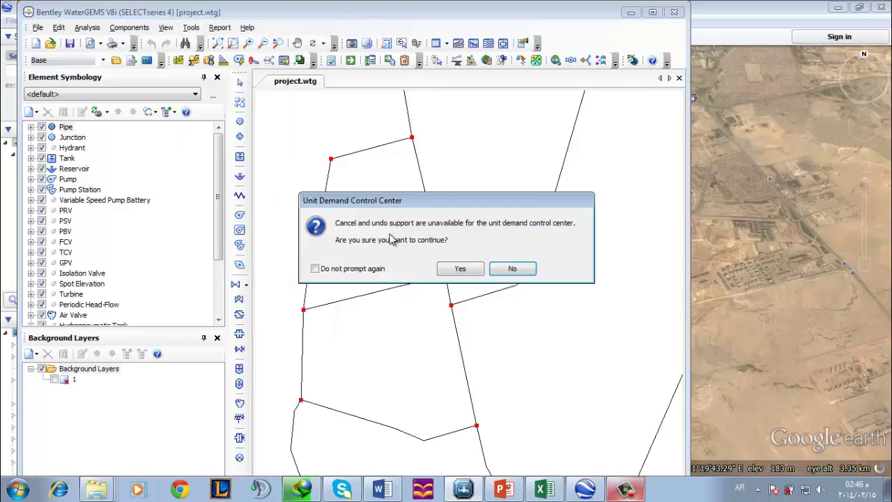
left_click(459, 272)
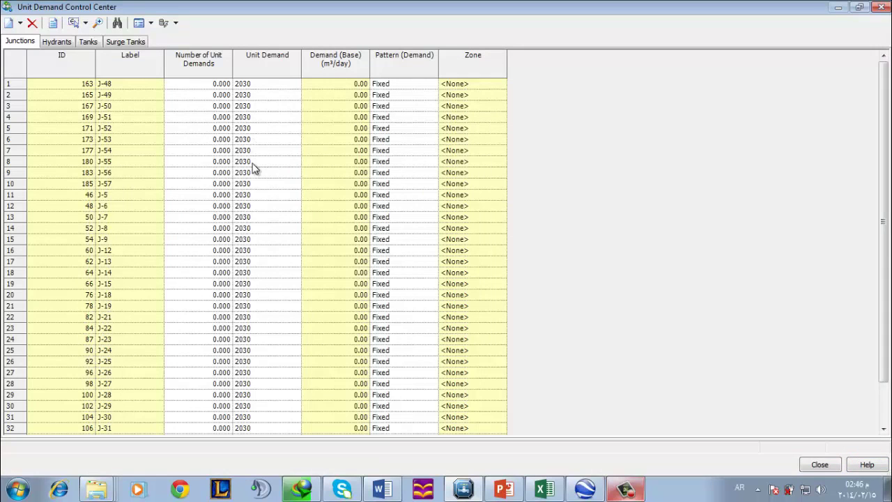
scroll(251, 178, "down", 2)
scroll(210, 268, "up", 2)
scroll(153, 195, "down", 2)
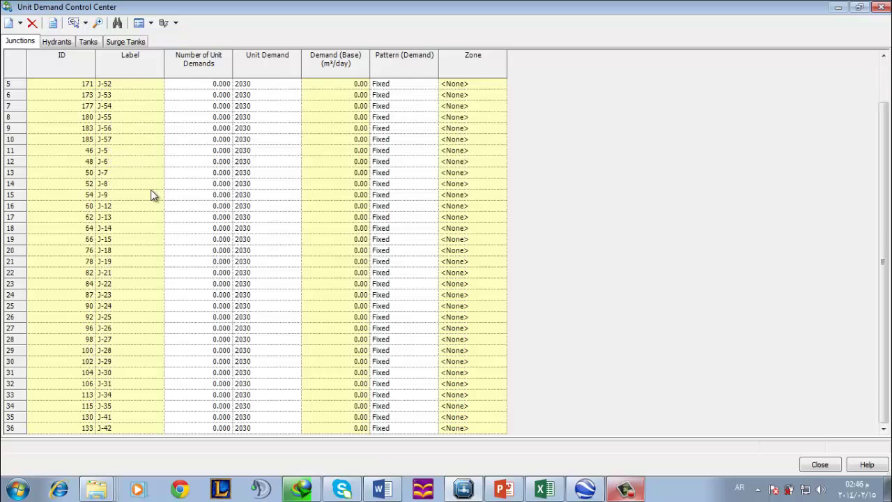
scroll(195, 347, "up", 2)
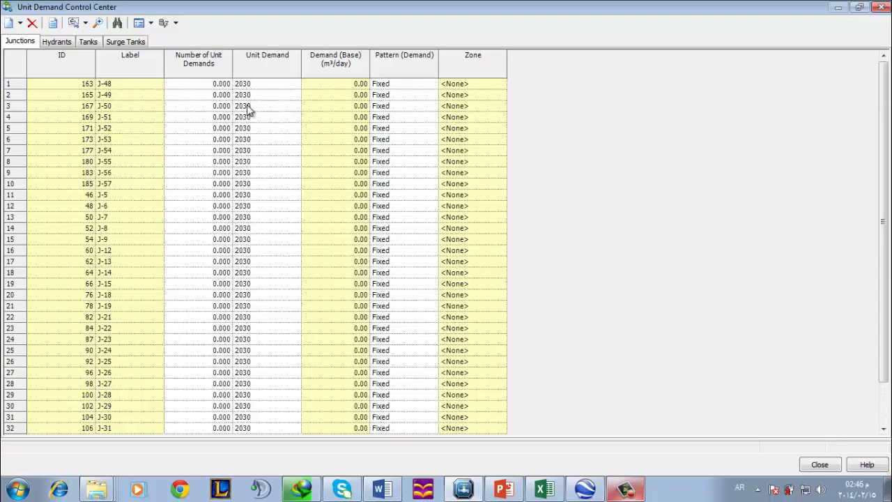
Delete all junction rows from the Unit Demand Control Center, from J-48 through J-42
left_click(31, 25)
left_click(31, 25)
left_click(31, 25)
left_click(32, 25)
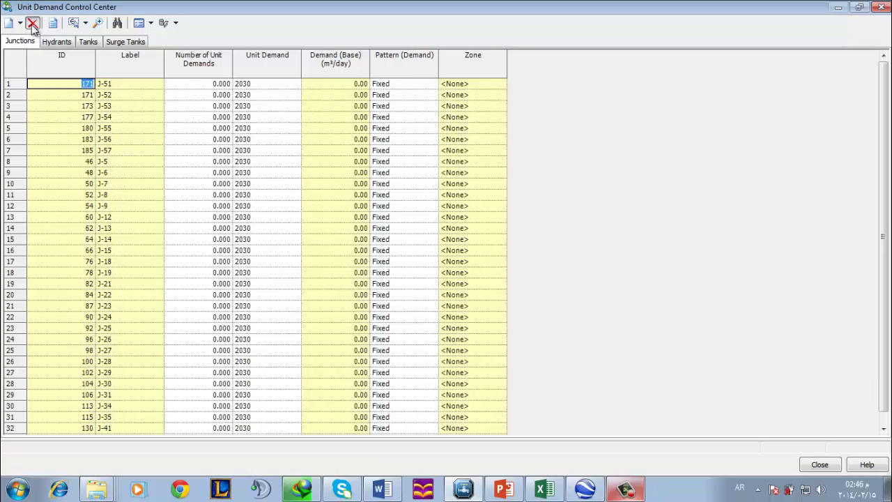
left_click(32, 24)
left_click(31, 25)
triple_click(31, 25)
double_click(31, 24)
triple_click(32, 24)
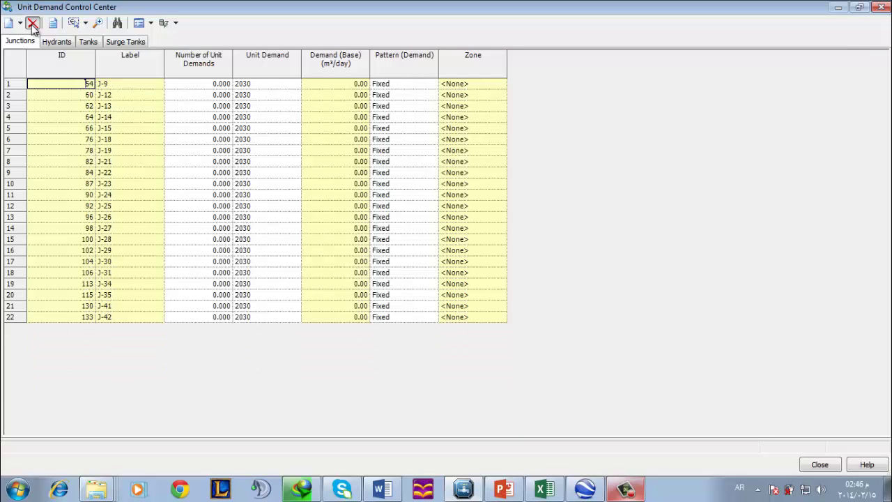
double_click(31, 25)
triple_click(31, 25)
double_click(31, 24)
double_click(31, 25)
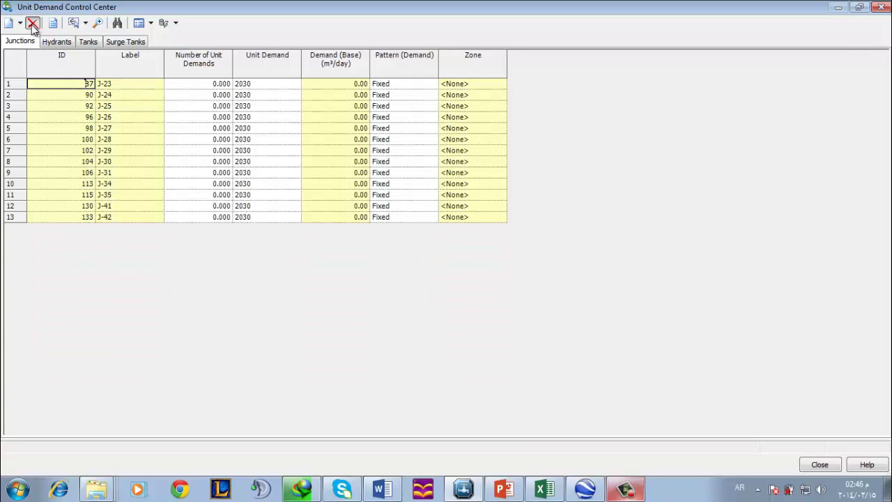
triple_click(31, 25)
triple_click(32, 25)
double_click(31, 25)
double_click(32, 24)
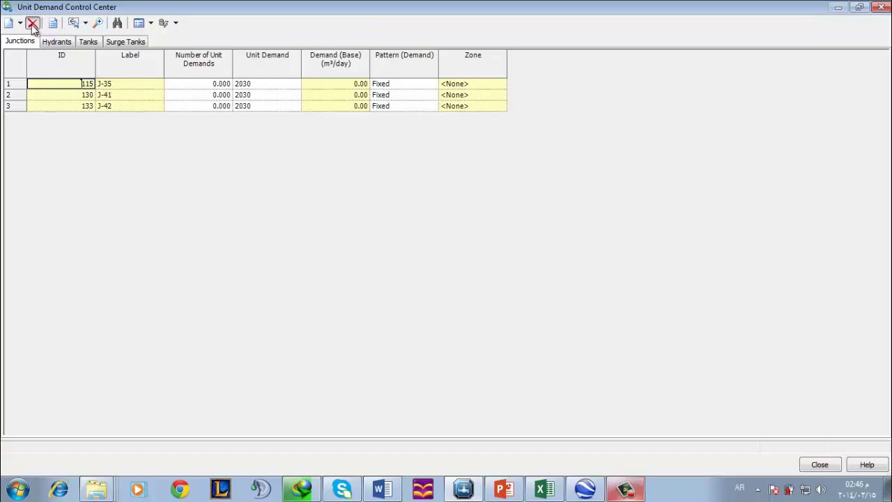
triple_click(31, 24)
Add the "zelzal junctions" selection set to the demand table with a 0.000 unit count, no unit load and the Fixed pattern
left_click(20, 23)
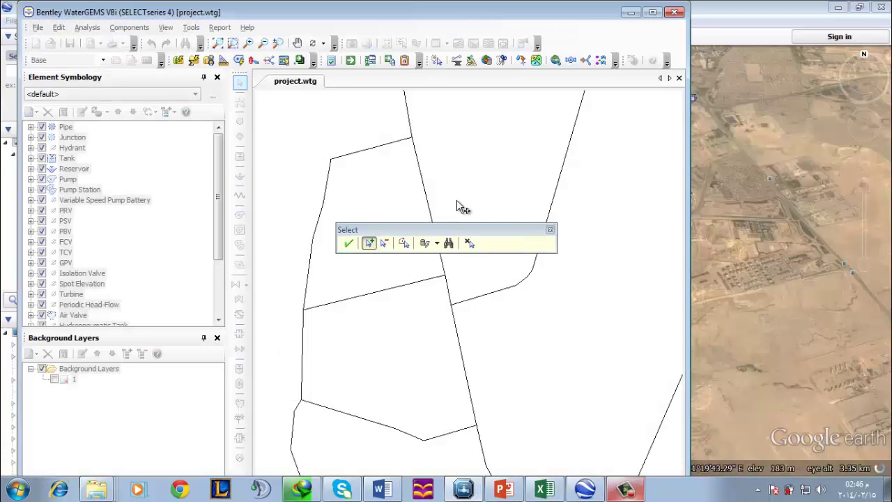
left_click(436, 244)
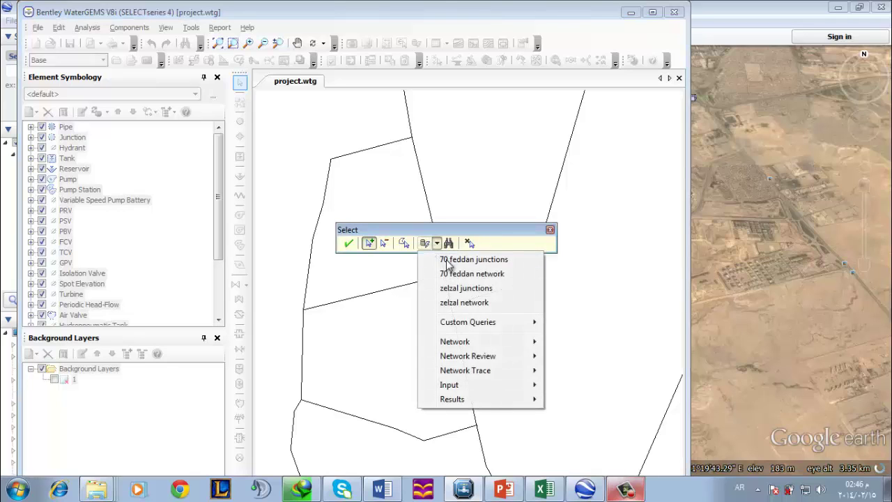
left_click(463, 289)
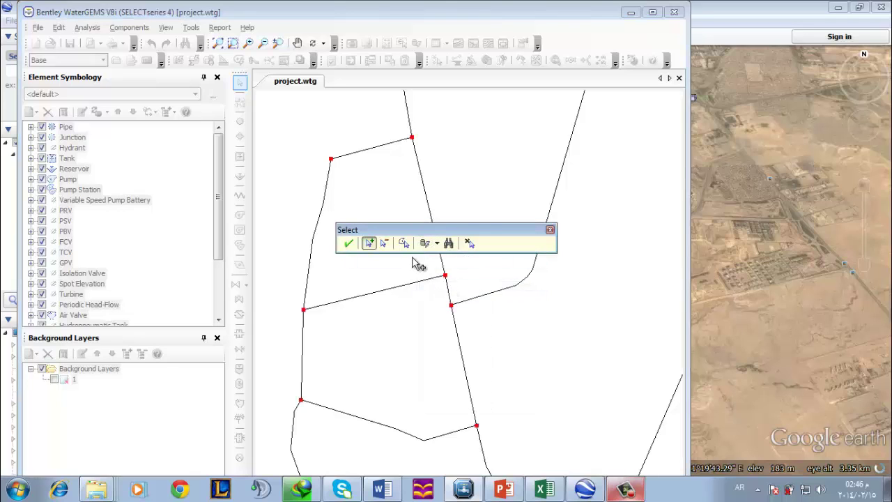
left_click(347, 244)
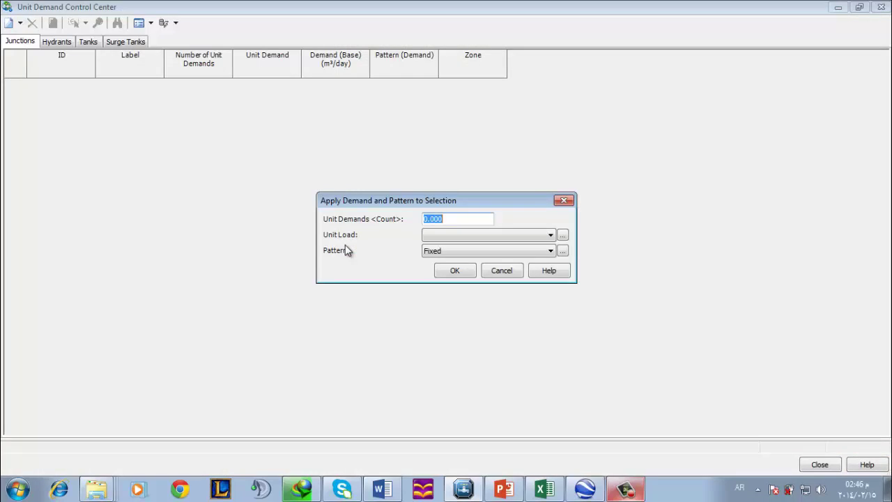
left_click(454, 271)
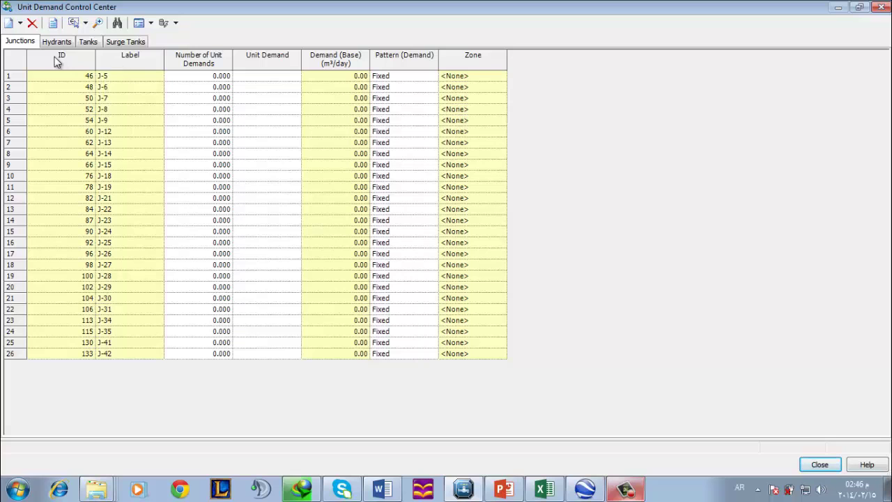
Copy the entire junction demand table and switch to the demand workbook in Excel
left_click(22, 61)
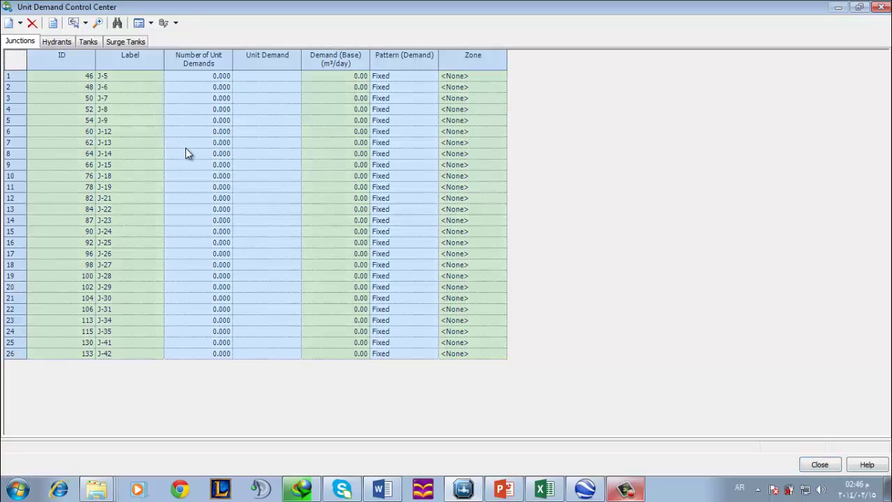
key("ctrl+c")
left_click(542, 490)
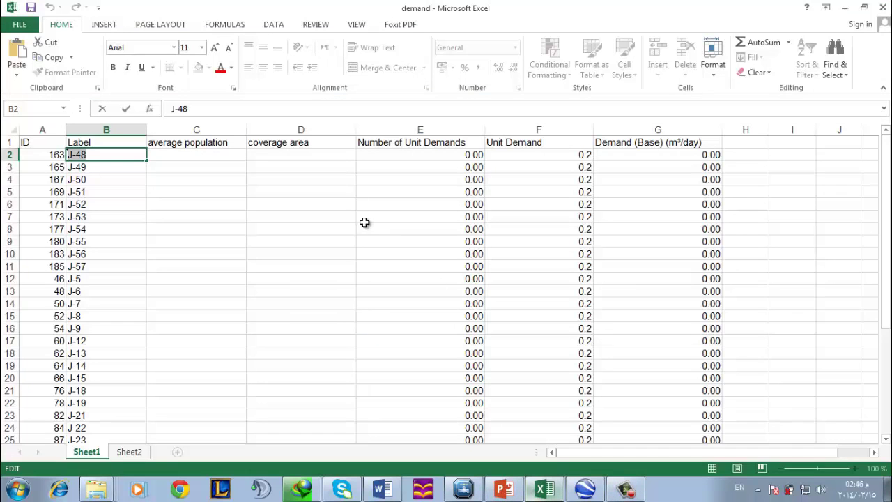
Check the junction list and the area values on Sheet2, insert a new sheet, and return to Sheet1
scroll(166, 418, "down", 4)
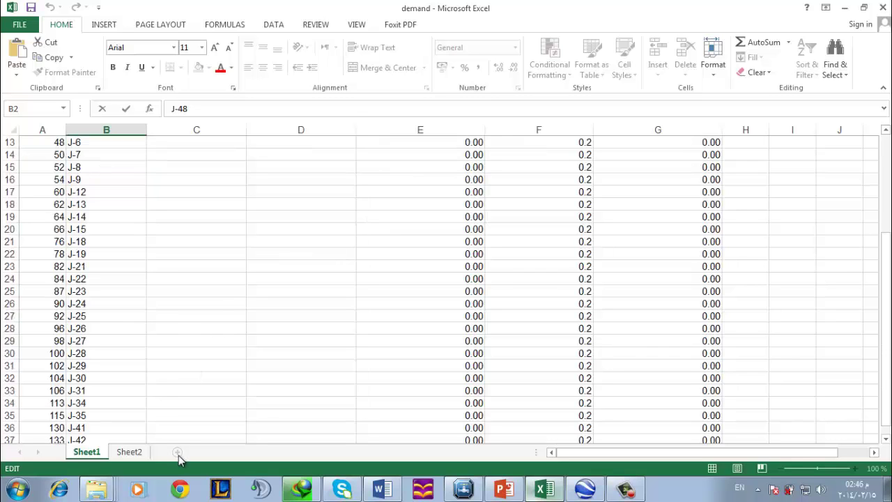
left_click(131, 452)
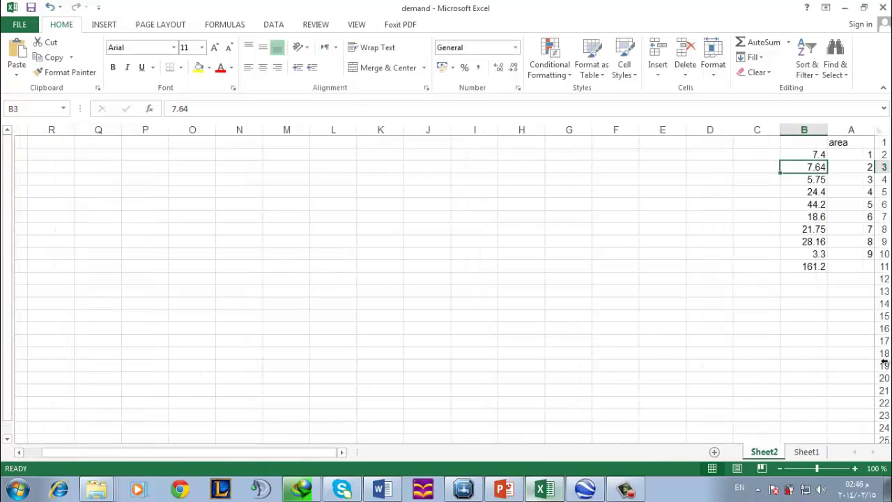
left_click(713, 453)
left_click(806, 452)
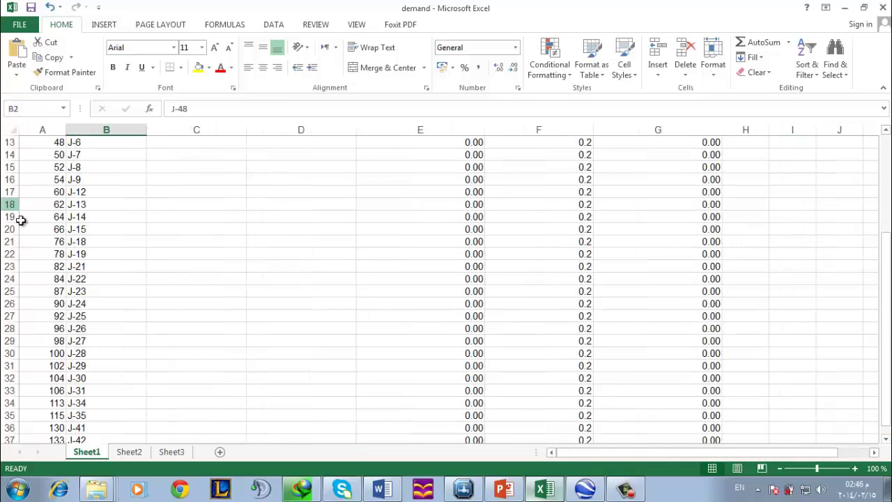
Paste the copied junction table over the existing data in A1:G37 of Sheet1
scroll(25, 220, "up", 4)
left_click_drag(36, 143, 683, 406)
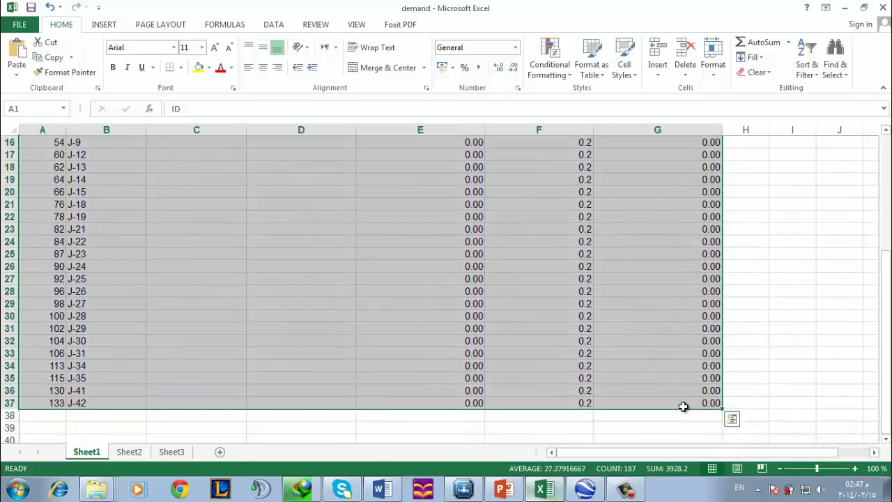
scroll(683, 406, "up", 5)
key("ctrl+v")
left_click(418, 277)
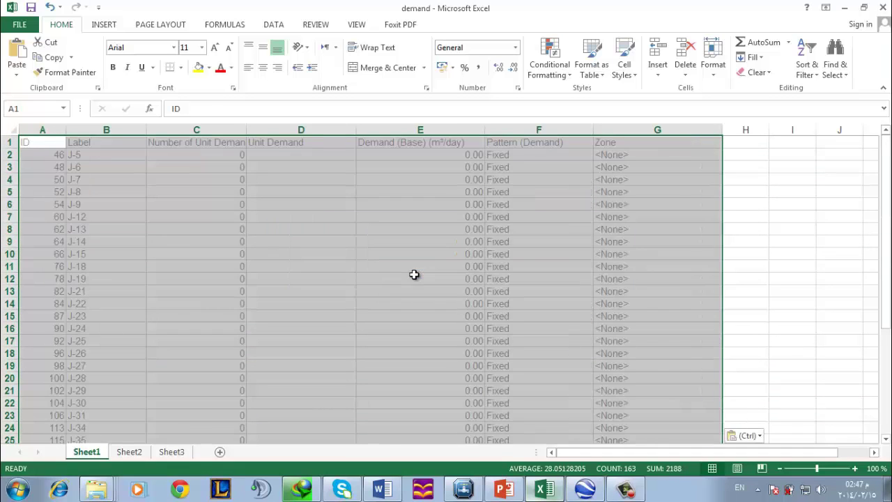
Clear the leftover old junction rows in A28:G37 below the pasted table
scroll(446, 339, "down", 6)
scroll(439, 341, "up", 3)
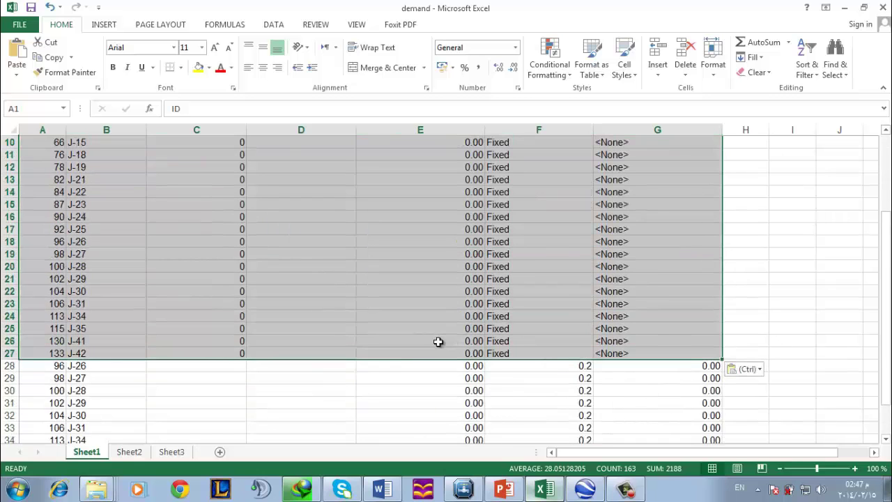
scroll(61, 329, "down", 3)
left_click_drag(62, 254, 636, 368)
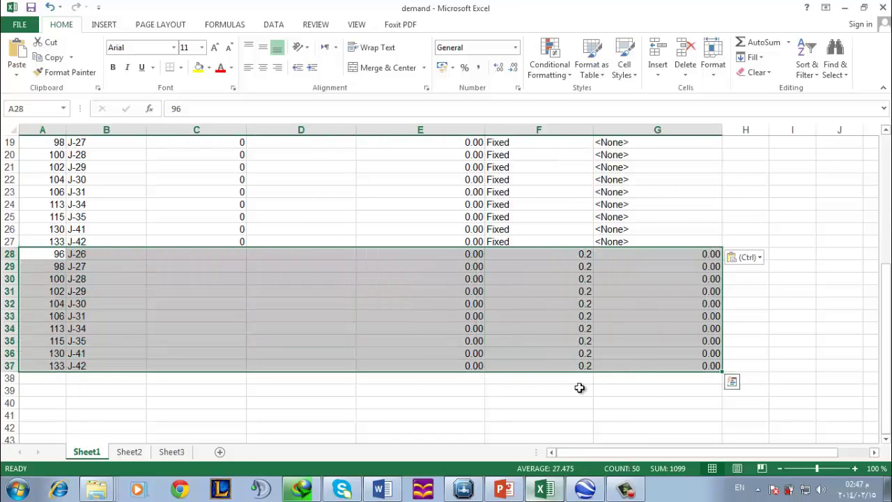
key("Delete")
scroll(65, 203, "up", 6)
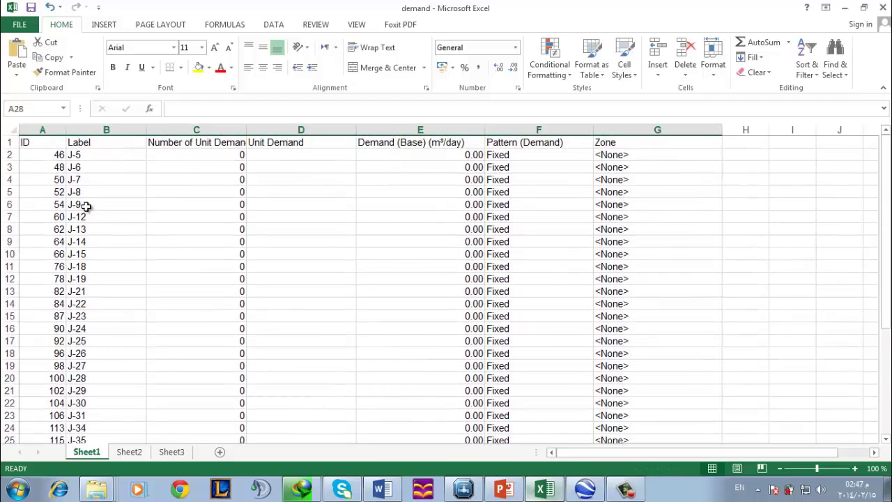
Select the label text J-5 in cell B2, switch to WaterGEMS, and close the Unit Demand Control Center
double_click(83, 155)
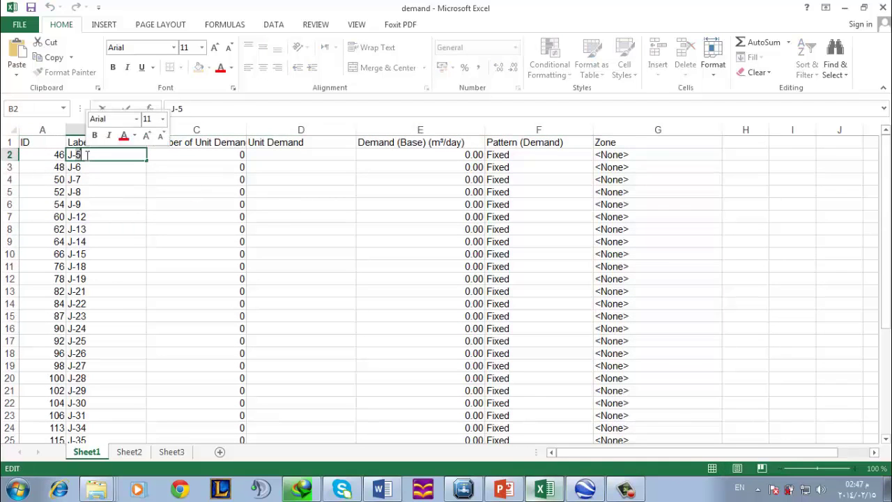
left_click_drag(87, 154, 66, 155)
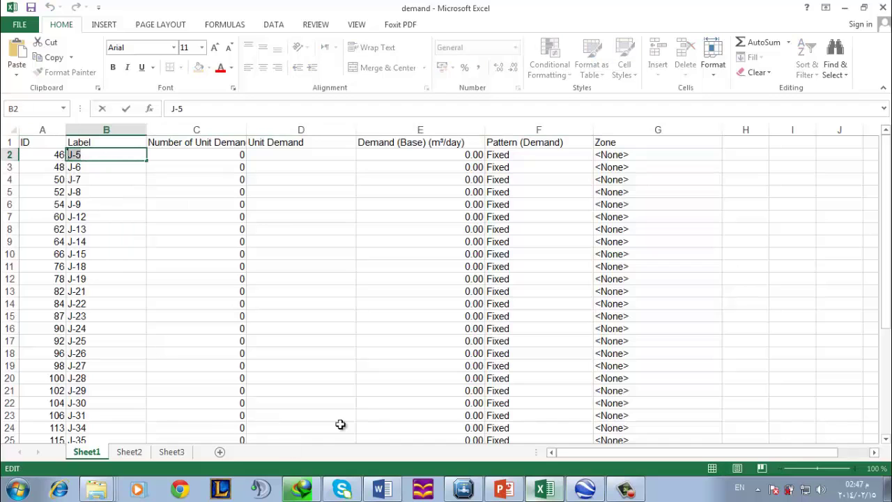
left_click(463, 488)
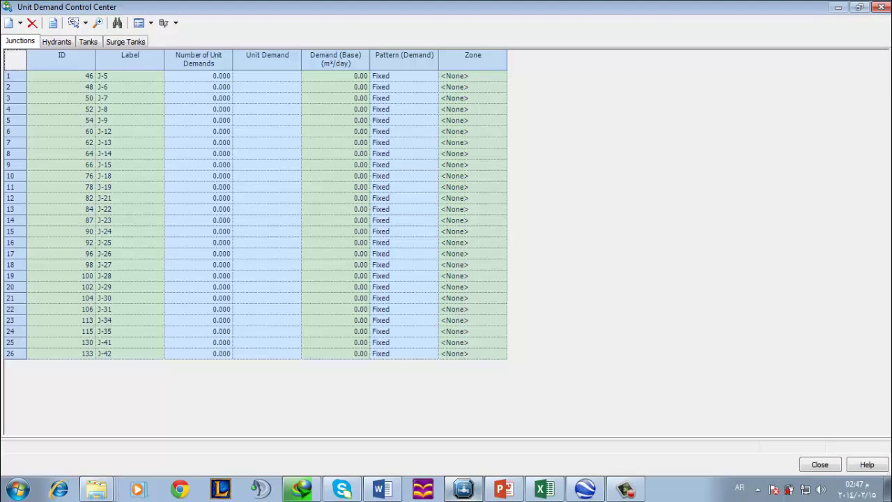
left_click(881, 6)
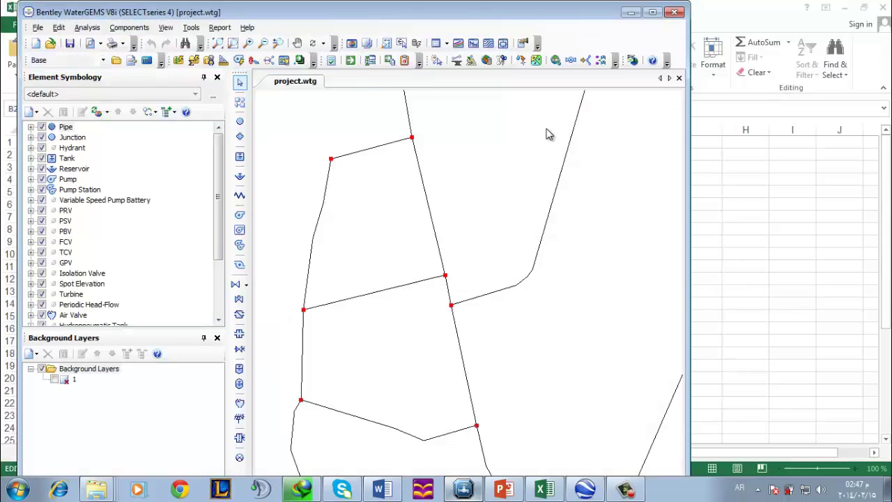
left_click(36, 28)
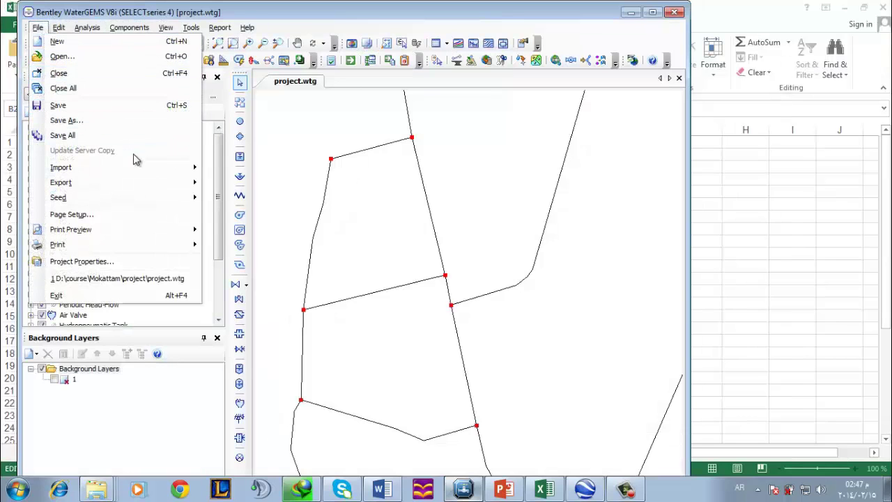
mouse_move(138, 169)
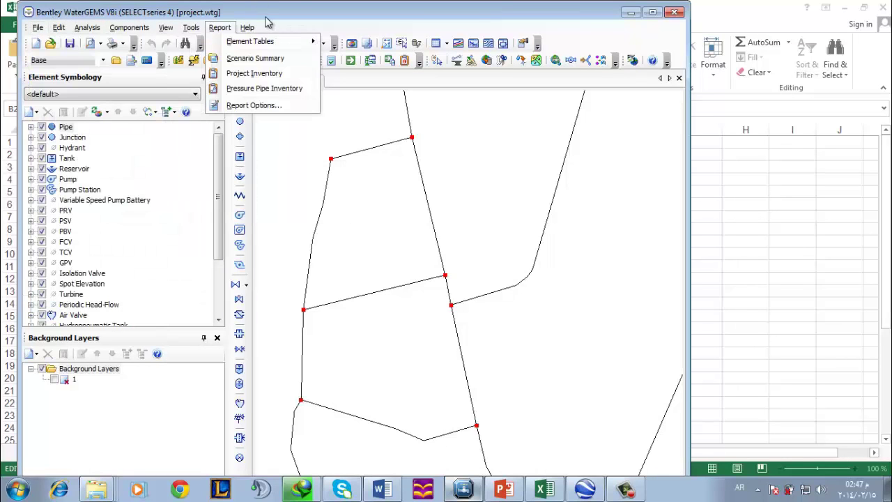
left_click(467, 205)
Switch to the demand workbook, review the junction labels from J-5 to J-42 in Sheet1, and minimize the workbook
left_click(545, 490)
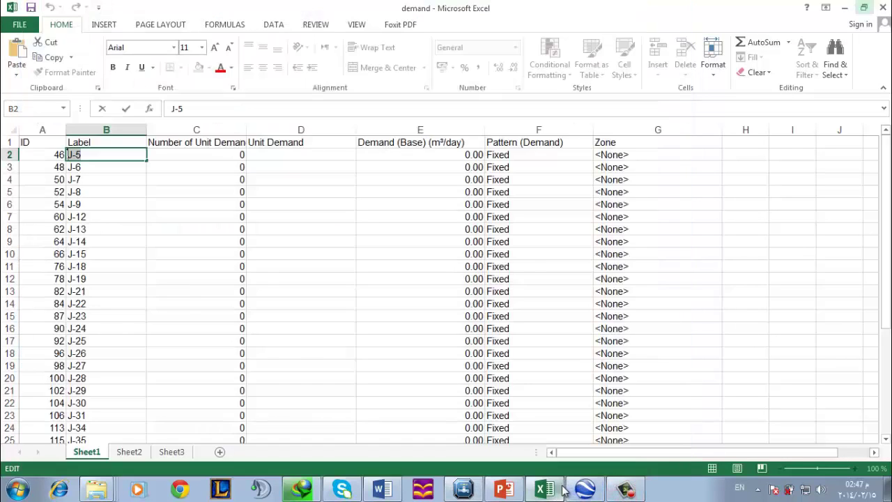
scroll(159, 284, "down", 2)
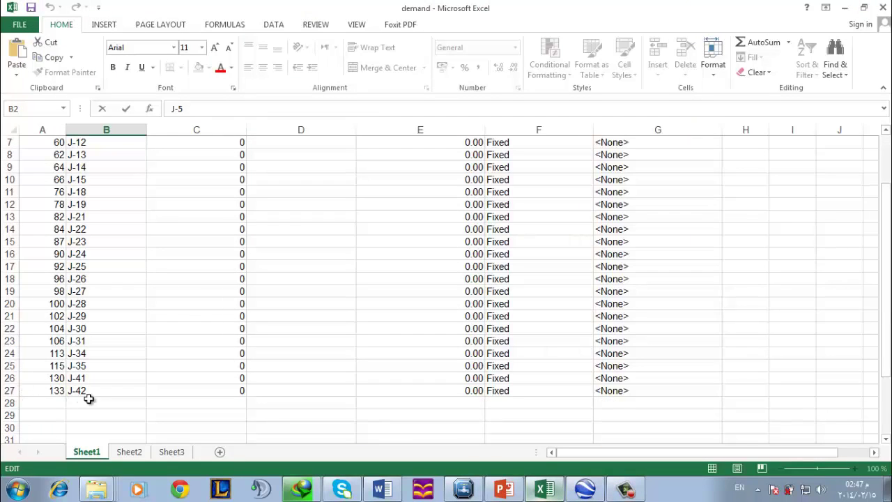
scroll(85, 398, "up", 2)
scroll(85, 398, "down", 2)
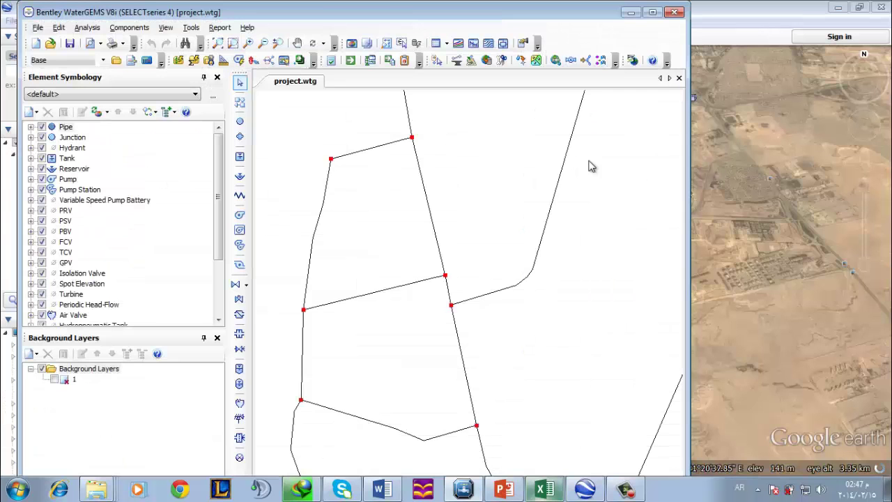
left_click(844, 8)
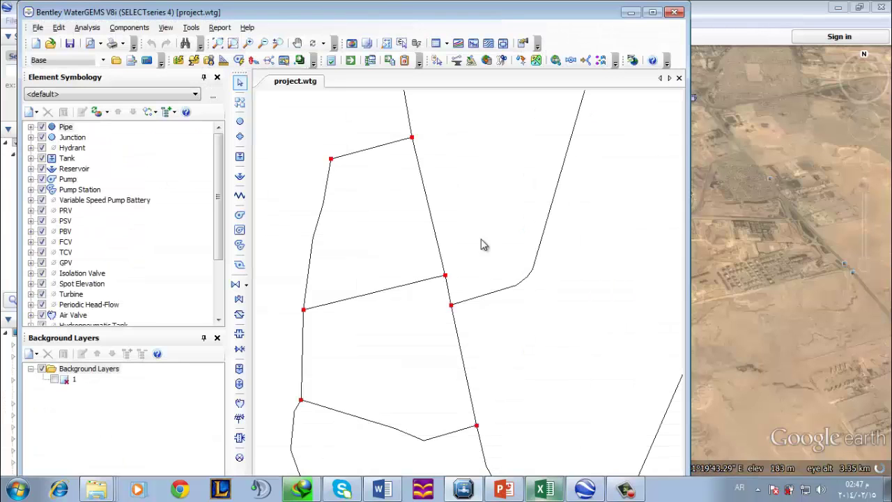
Look over the junction network layout in WaterGEMS, minimize it, and switch back to the demand workbook in Excel
scroll(484, 245, "down", 1)
scroll(436, 281, "down", 2)
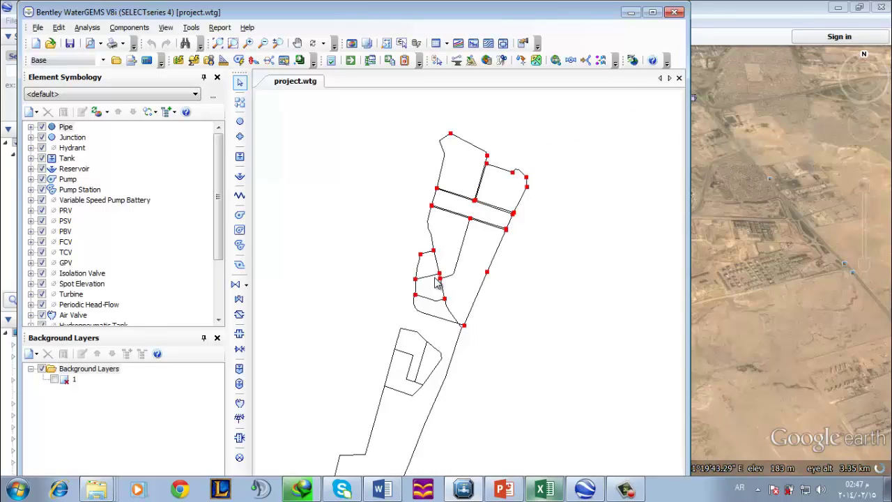
scroll(436, 282, "up", 1)
scroll(436, 282, "down", 1)
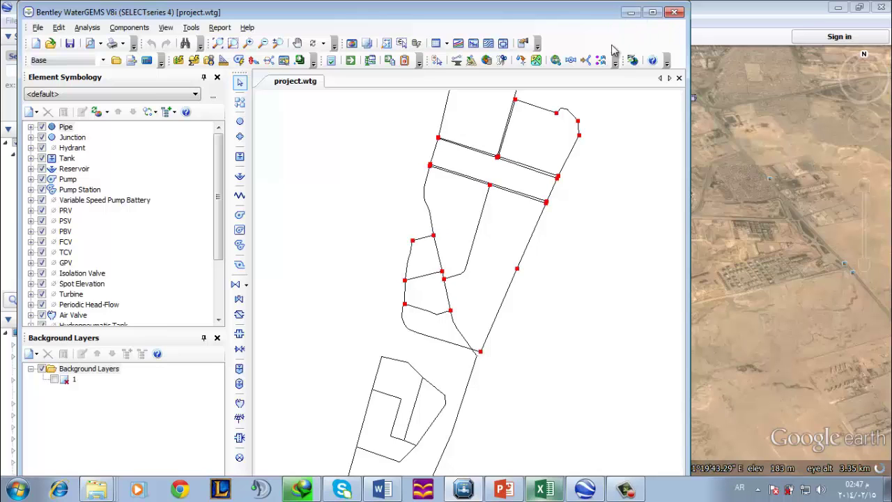
left_click(631, 13)
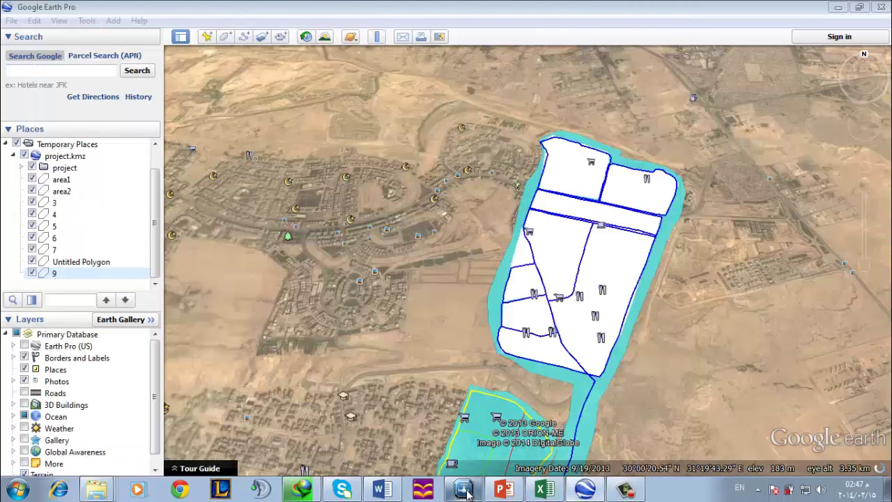
left_click(543, 490)
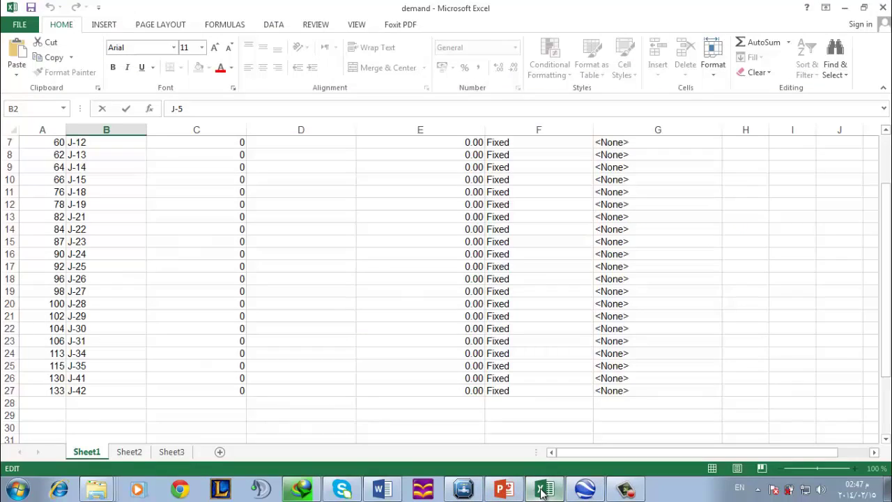
scroll(28, 227, "up", 2)
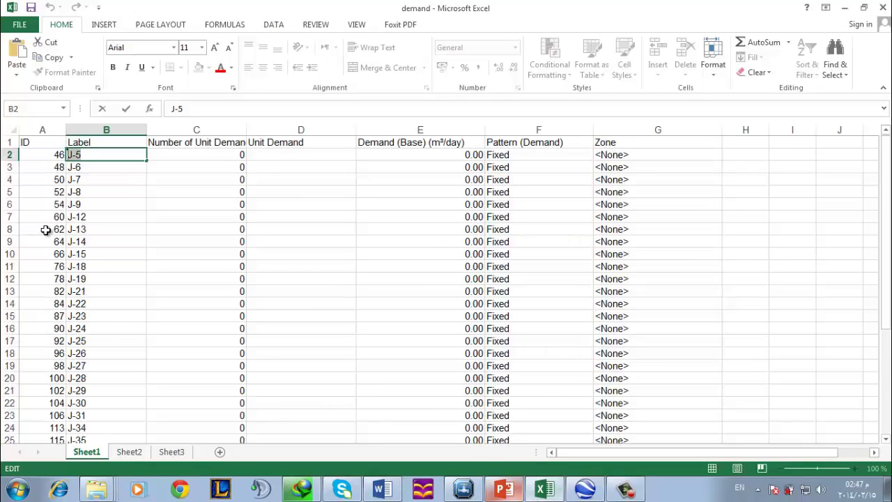
Move the demand columns C1:G27 of Sheet1 so they start at E1, and select the emptied cell C1
left_click(215, 156)
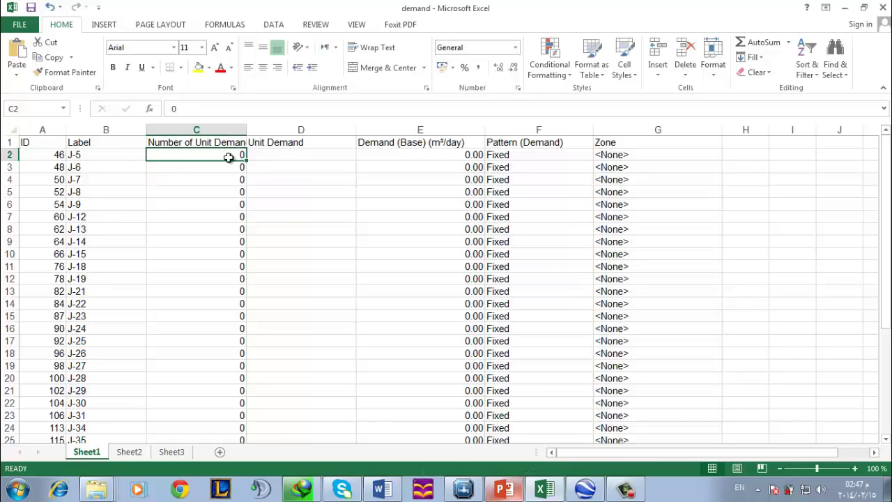
left_click_drag(195, 139, 627, 408)
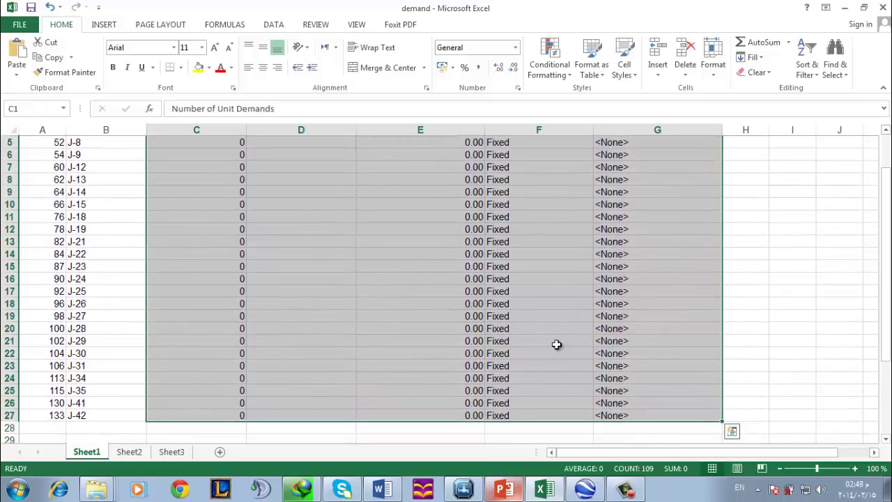
key("ctrl+q")
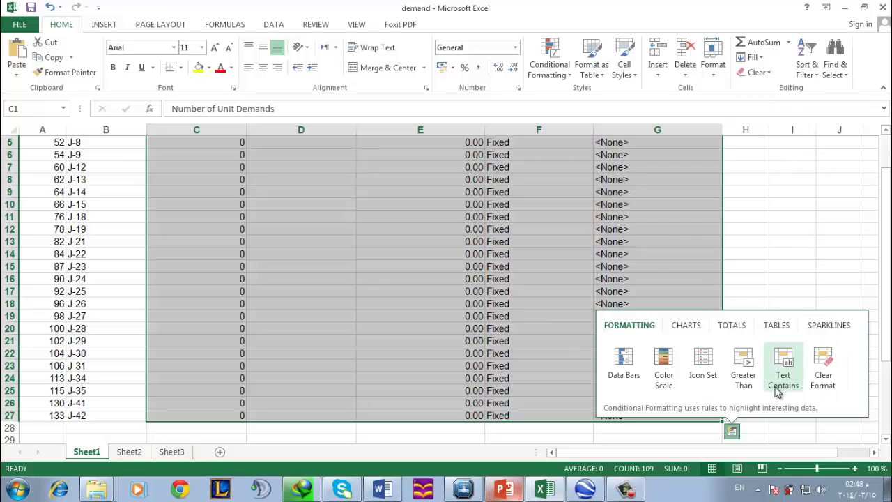
left_click(733, 429)
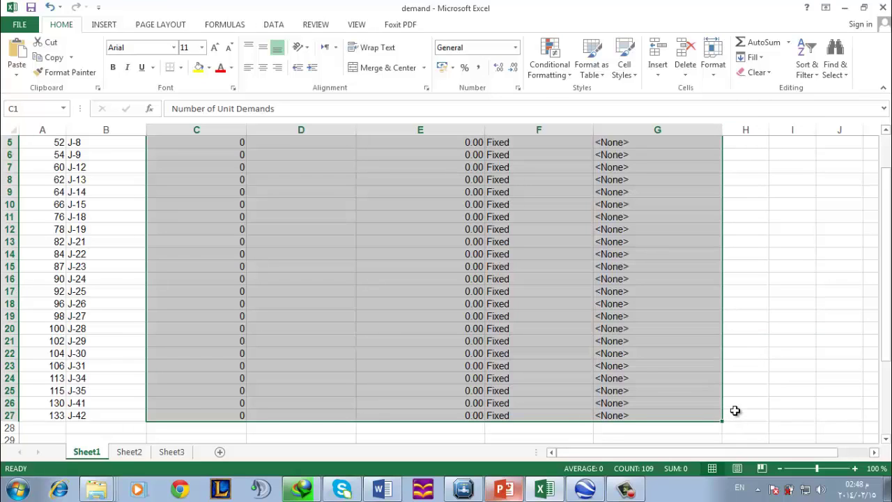
key("ctrl+c")
scroll(731, 383, "up", 2)
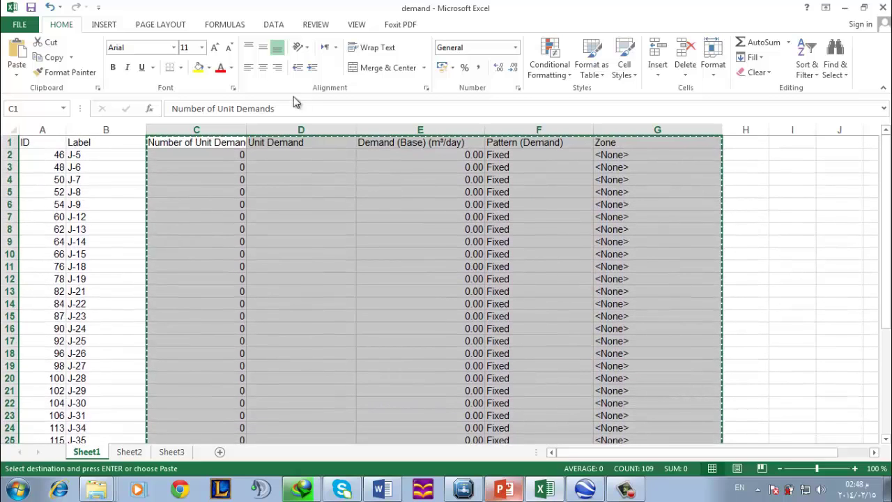
left_click(372, 142)
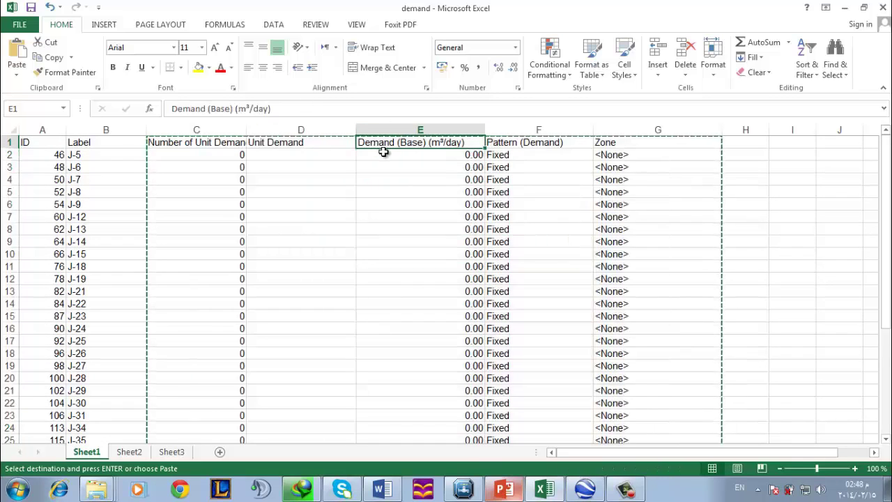
key("Return")
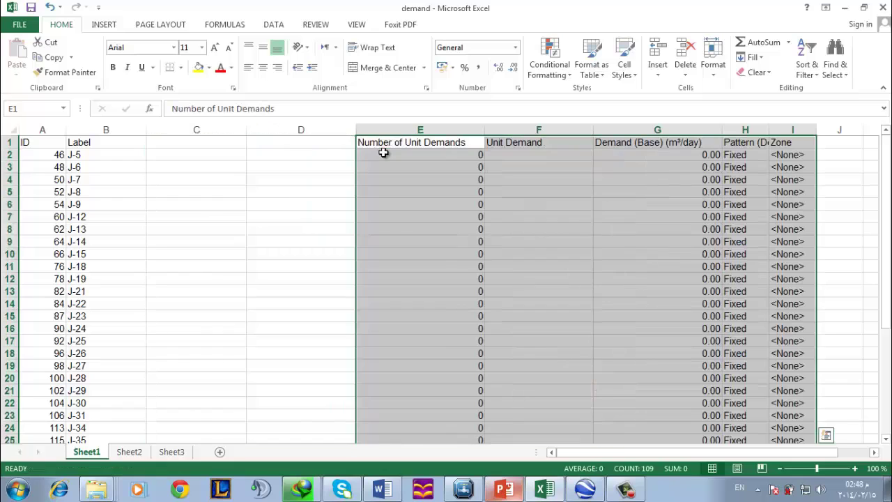
left_click(188, 143)
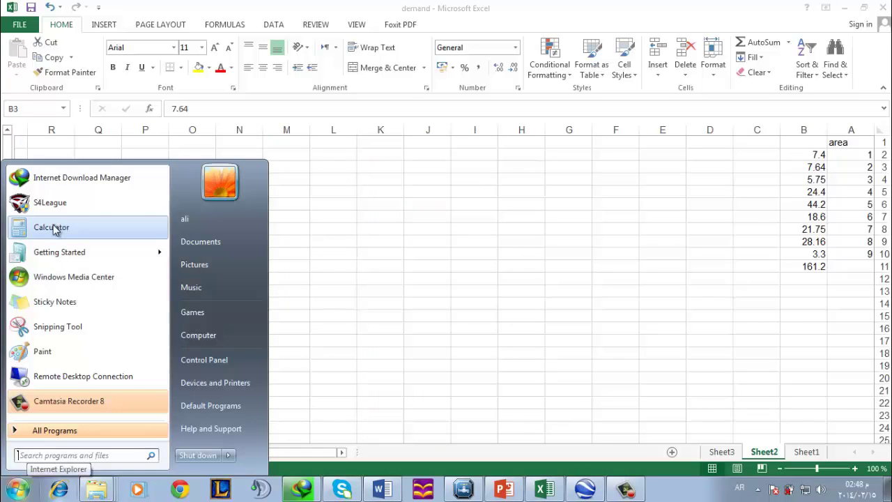
Divide the population 184000 by the total area 161.2 in Calculator, and minimize it
left_click(56, 227)
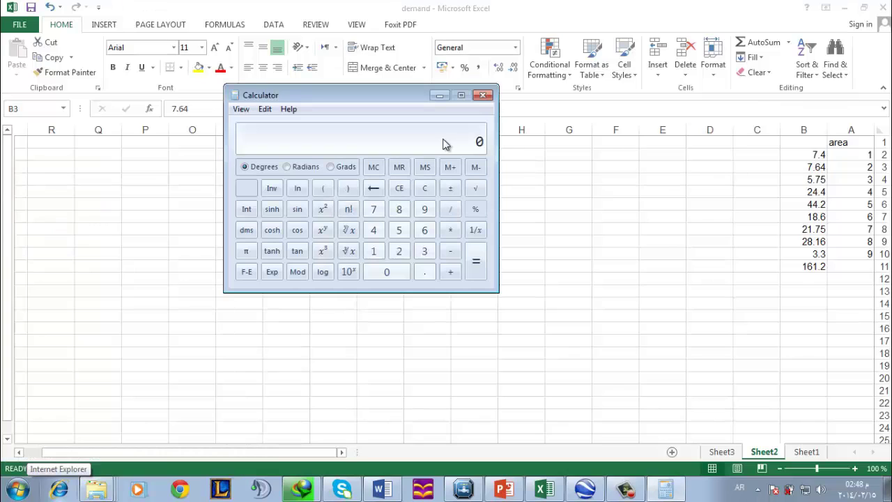
type("184000")
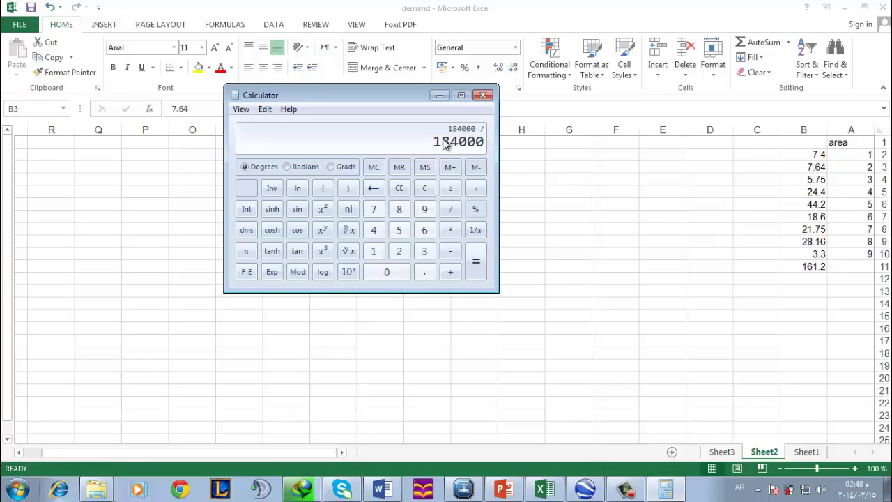
type("161.2")
key("Return")
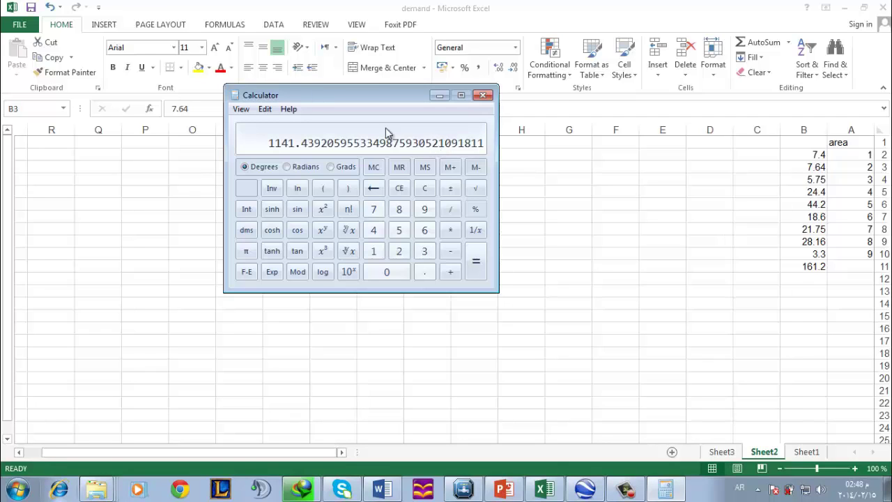
left_click(439, 96)
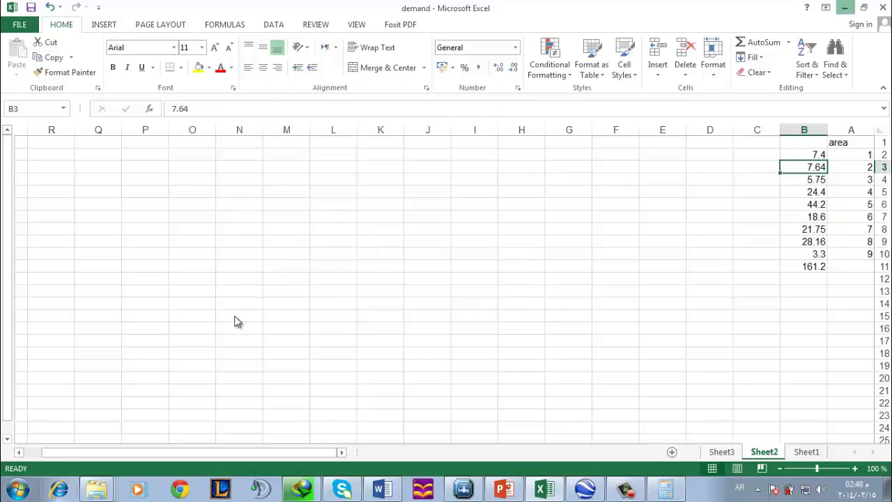
Look at the area polygons in Google Earth, and return to Sheet1 of the demand workbook
left_click(584, 489)
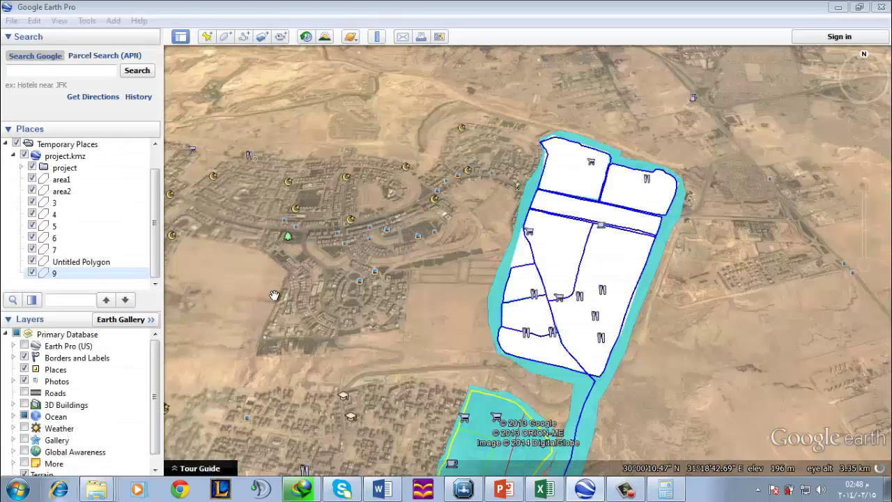
left_click(550, 492)
left_click(547, 490)
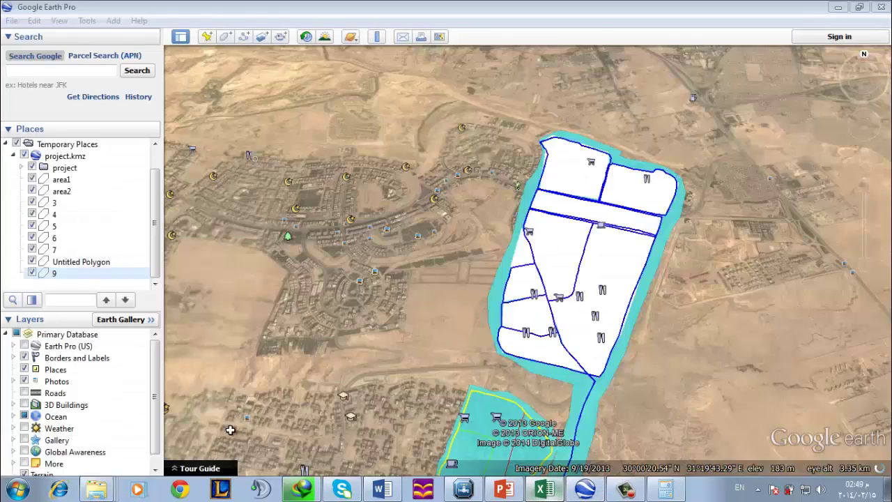
key("alt+Tab")
left_click(808, 454)
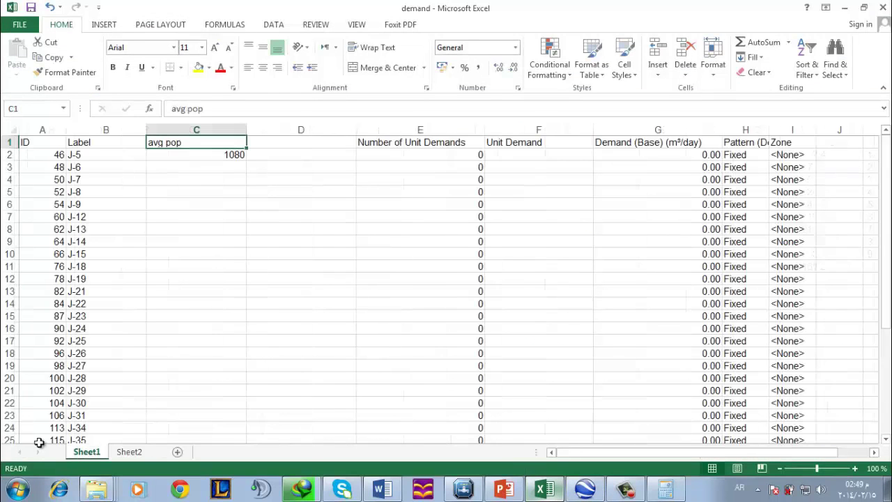
Set the average population in C2 to 1140 and fill it down through C27 for all junctions
left_click(221, 154)
double_click(223, 154)
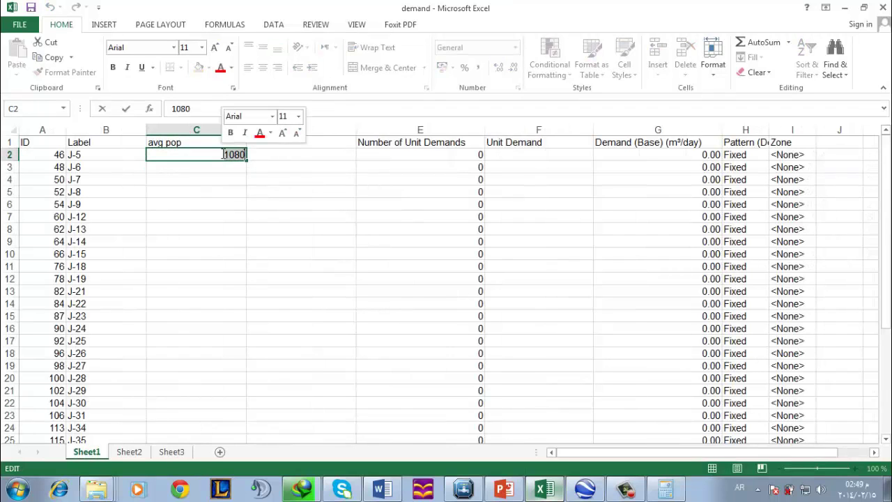
type("1140")
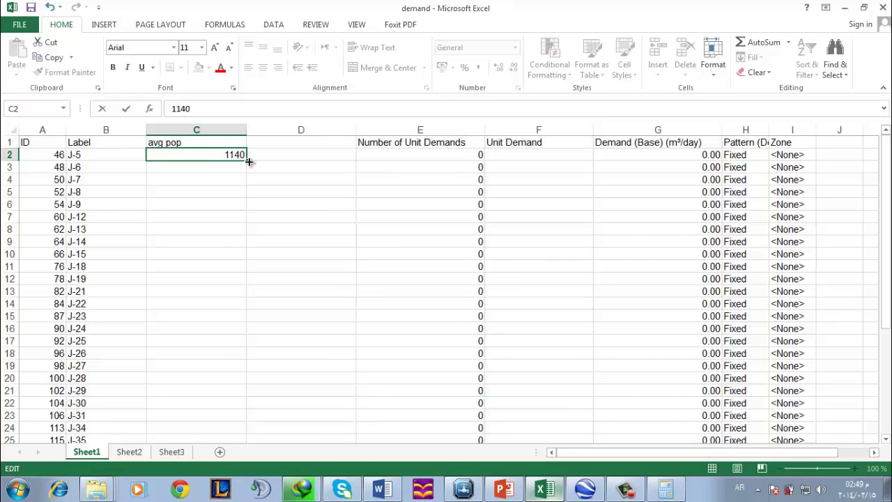
left_click_drag(249, 161, 242, 416)
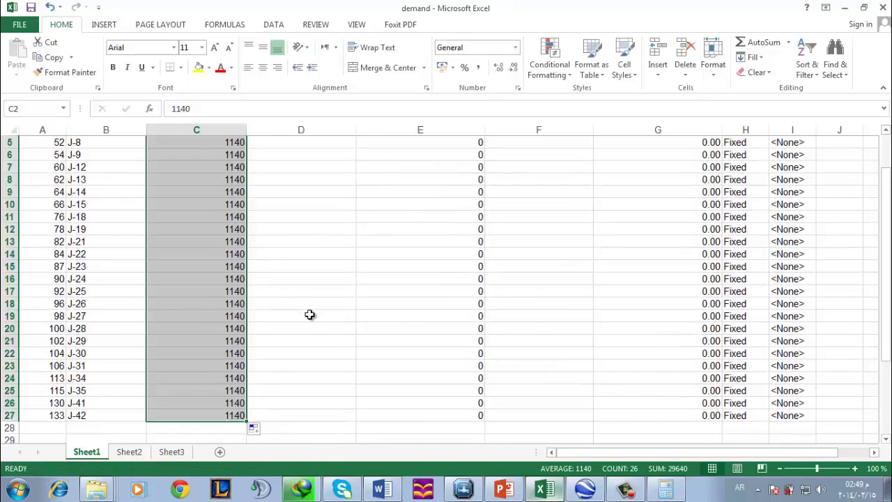
scroll(314, 299, "up", 2)
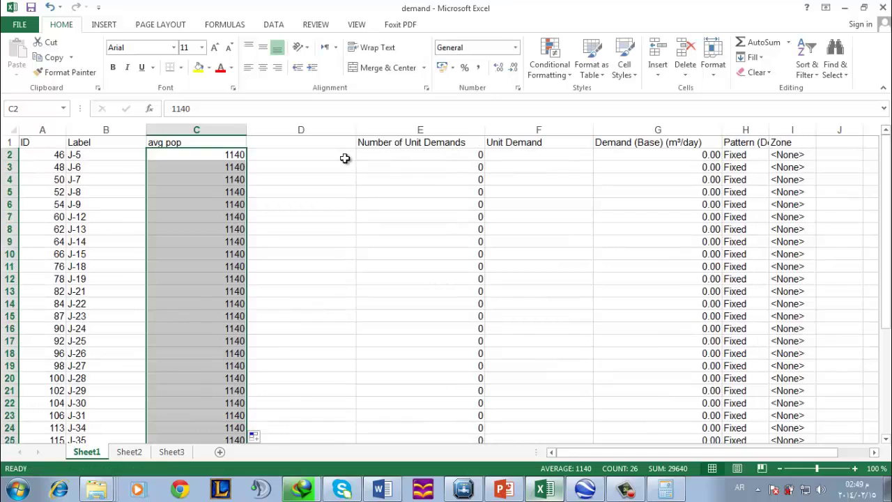
Enter the column header "coverage area" in cell D1
left_click(268, 147)
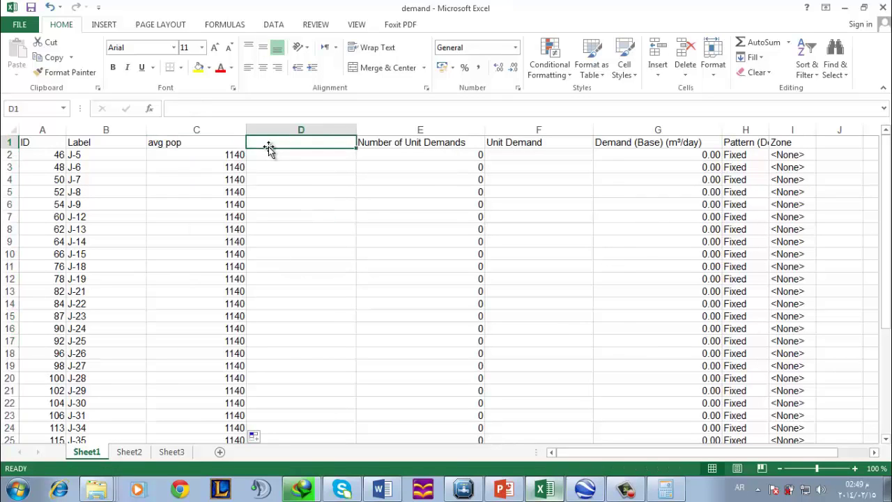
type("زخرت")
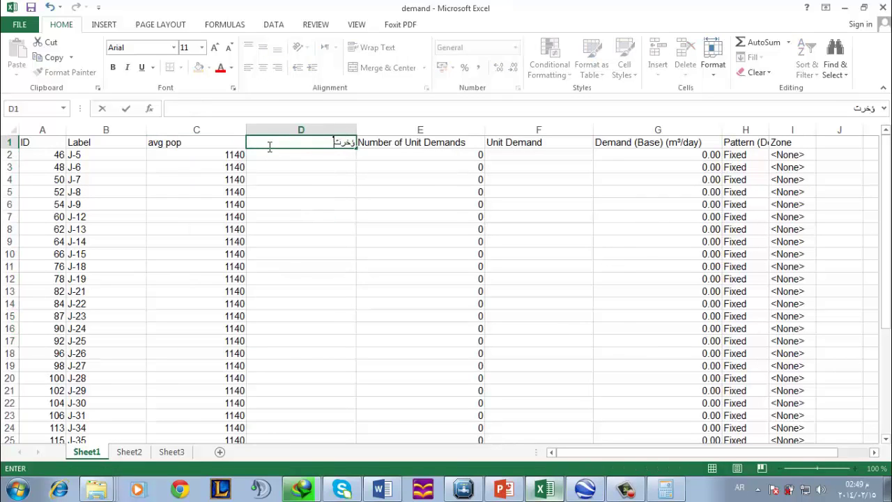
key("BackSpace")
key("BackSpace")
key("BackSpace")
key("BackSpace")
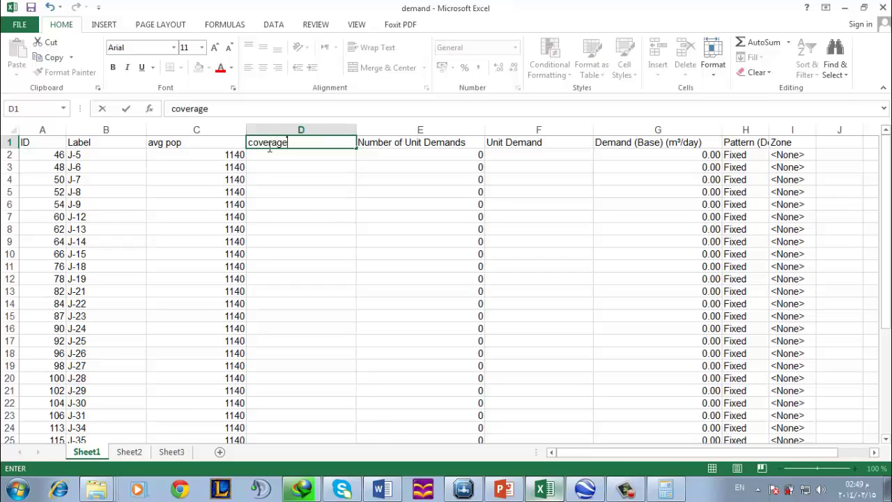
type("coverage area")
Extend the header in C1 to "avg pop /hec" and the one in D1 to "coverage area hectare"
left_click(215, 143)
double_click(216, 144)
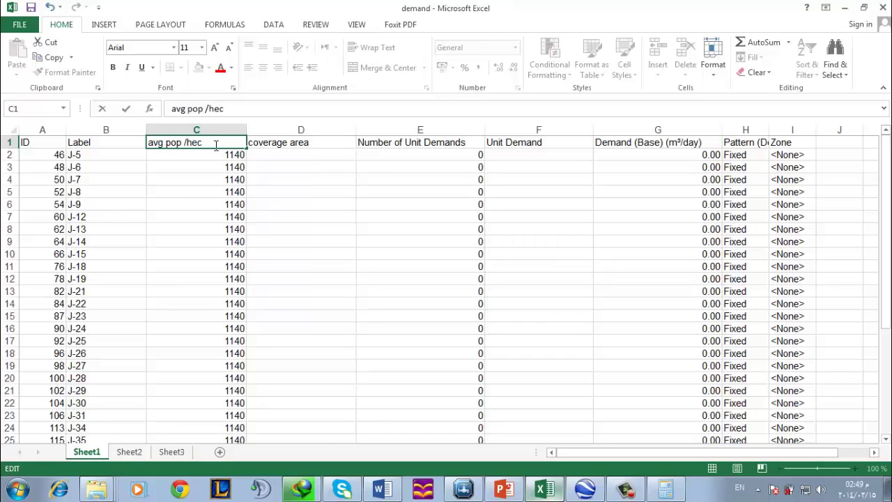
left_click(335, 146)
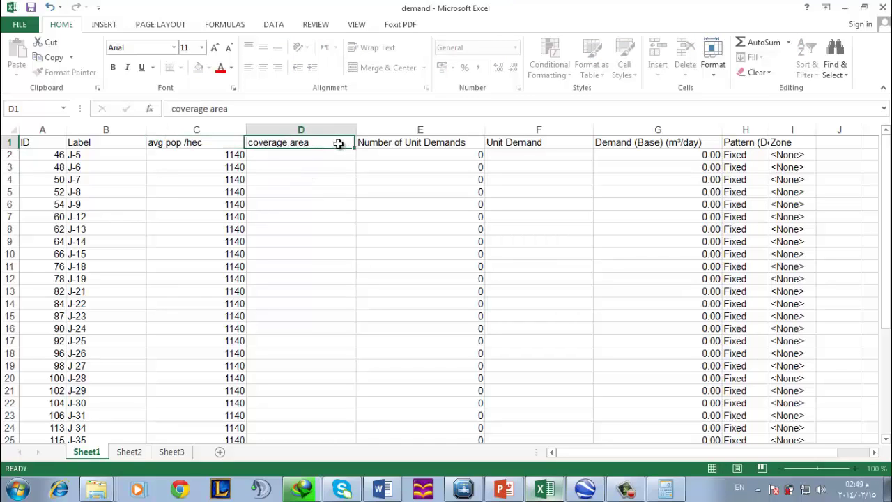
double_click(326, 143)
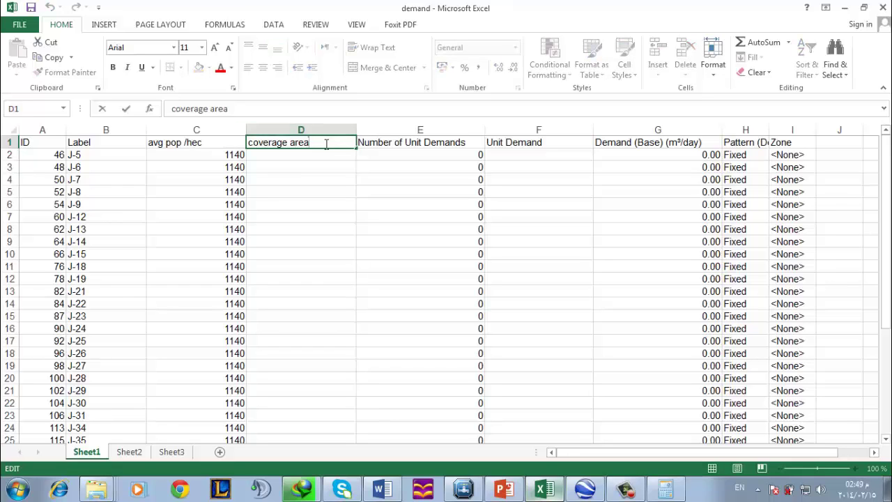
key("alt+shift")
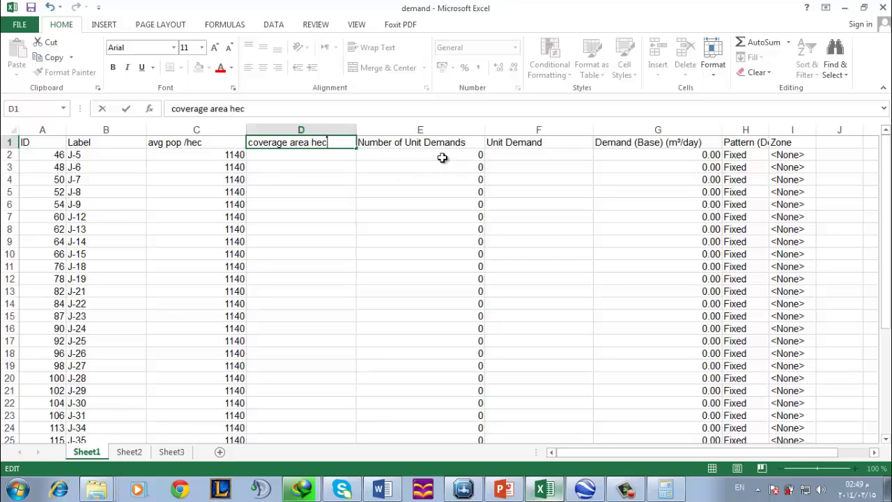
type("re")
left_click(541, 154)
Enter the formula =C2*D2 in E2 under Number of Unit Demands and fill it down through E27
left_click(448, 154)
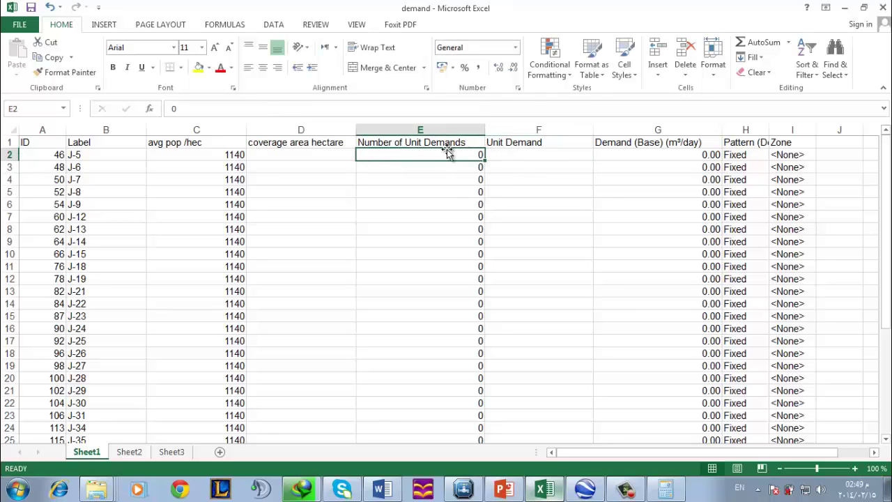
type("=")
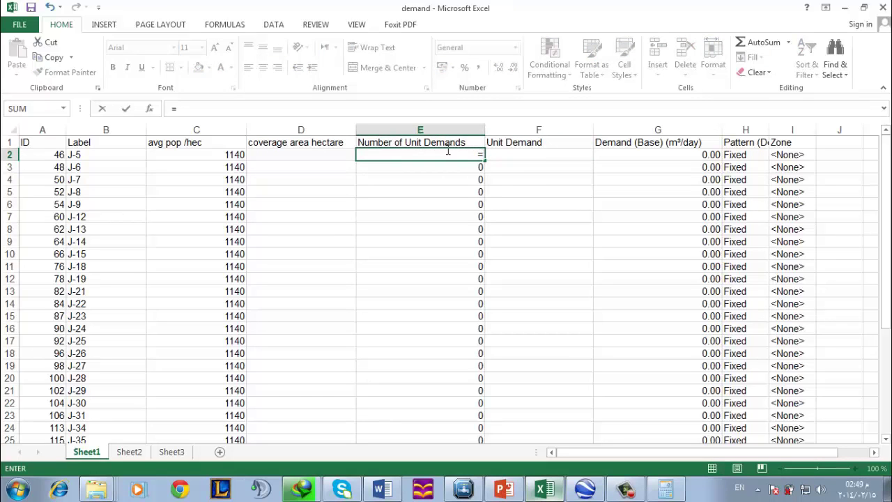
type("c")
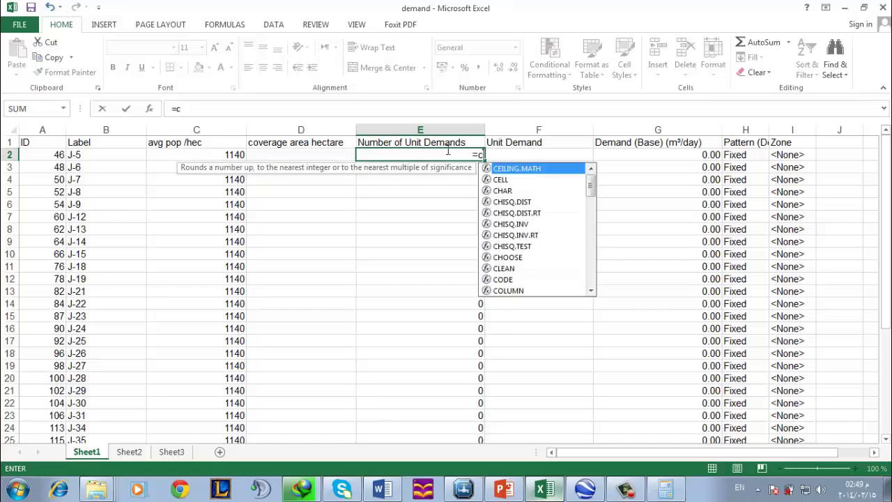
type("2*")
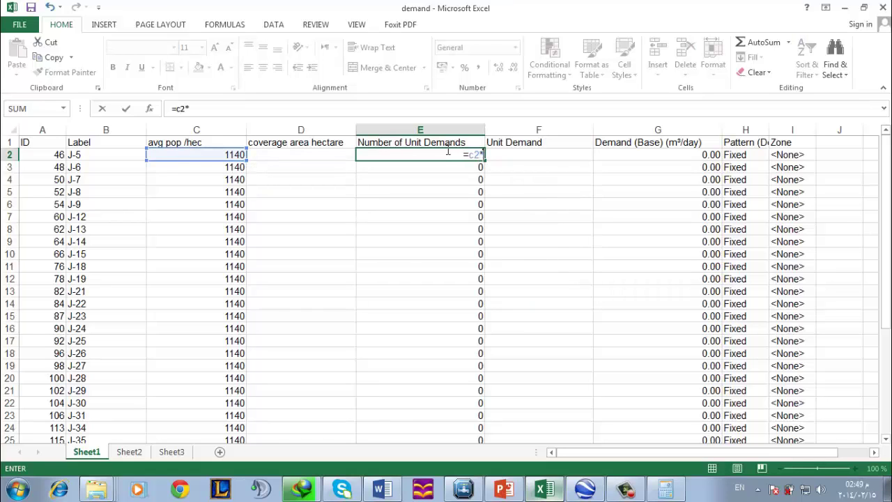
type("d2")
key("Return")
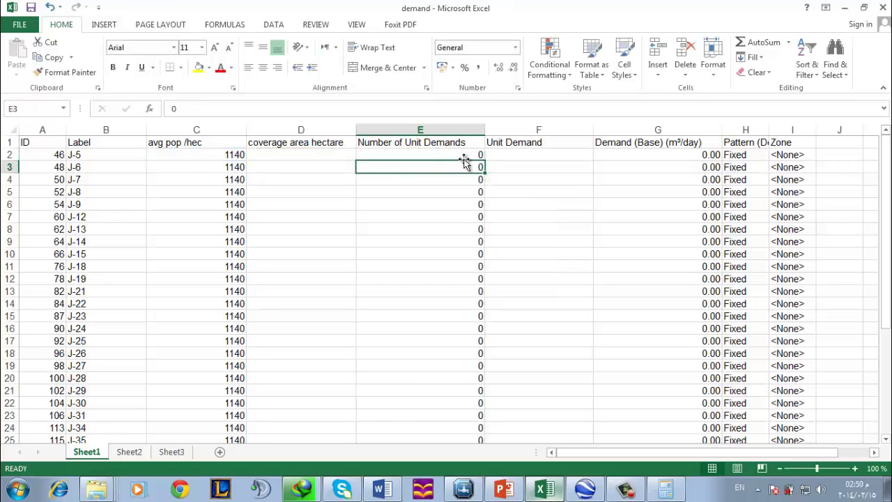
left_click(473, 156)
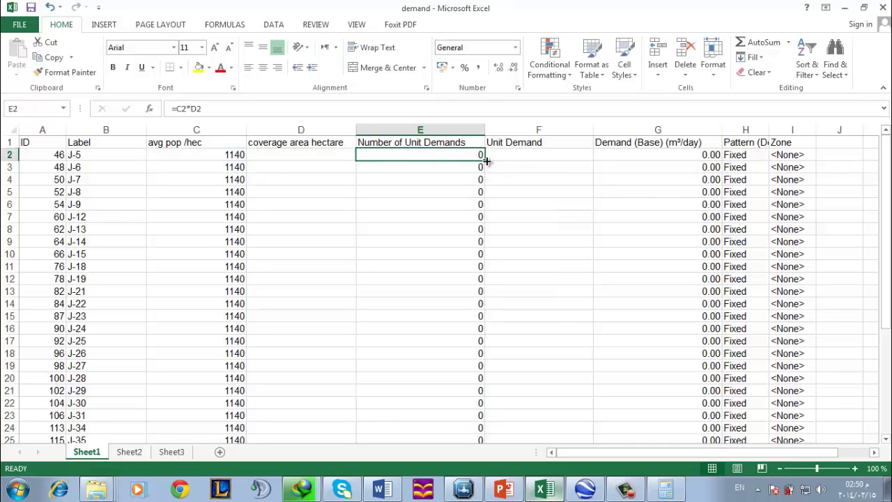
left_click_drag(485, 161, 482, 370)
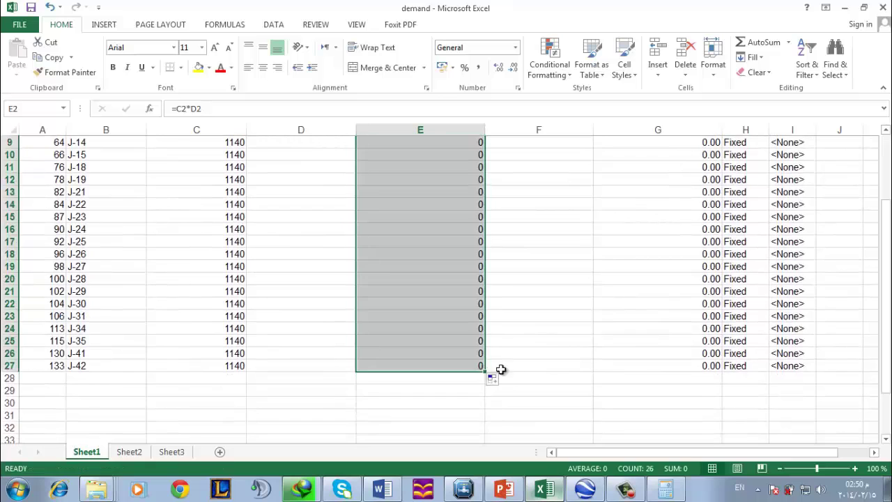
scroll(502, 370, "up", 3)
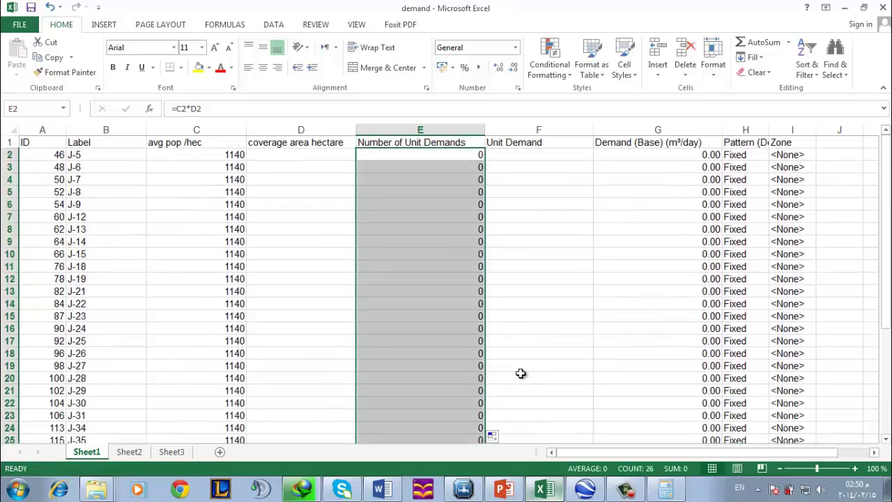
Set the unit demand in F2 to 0.2 and extend the header in F1 to "Unit Demand 2030"
left_click(552, 155)
double_click(563, 153)
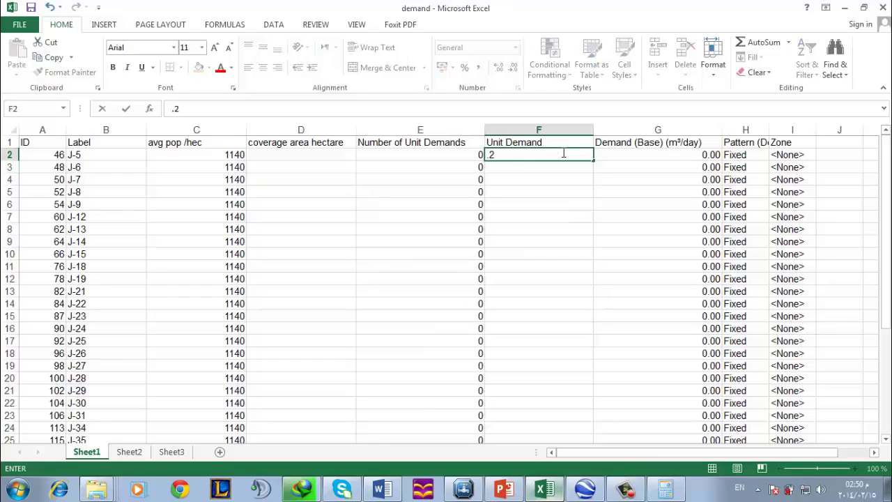
left_click(561, 138)
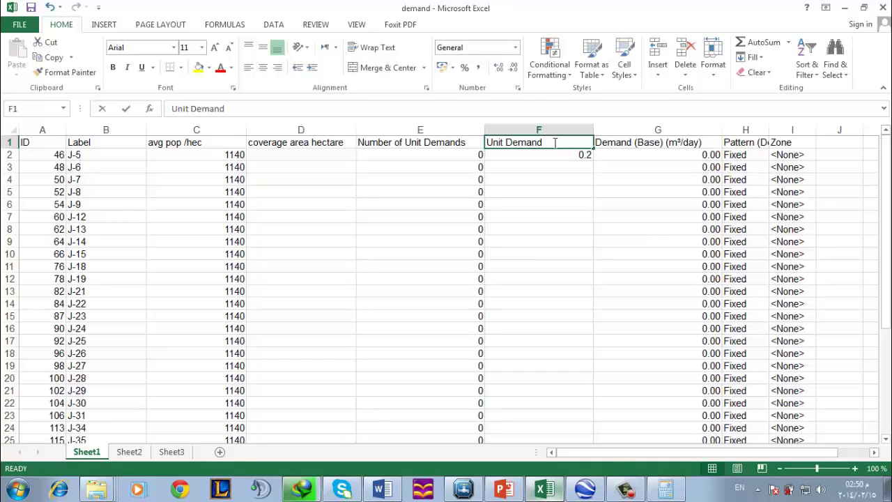
double_click(554, 142)
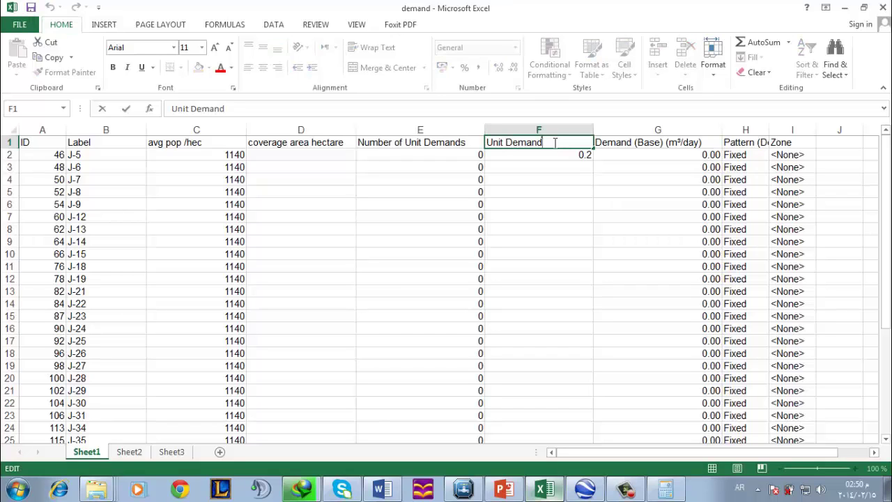
key("alt+shift")
type("2030")
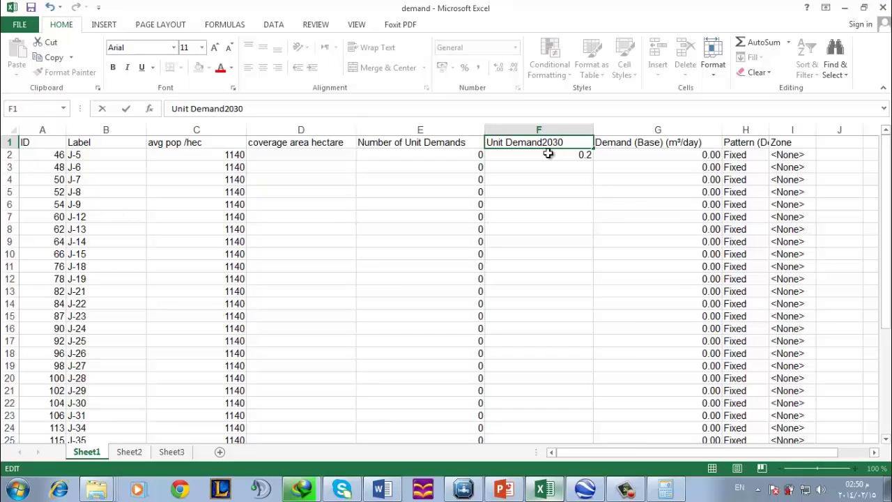
left_click(544, 143)
Fill the unit demand from F2 down through F27 for all junctions
left_click(576, 155)
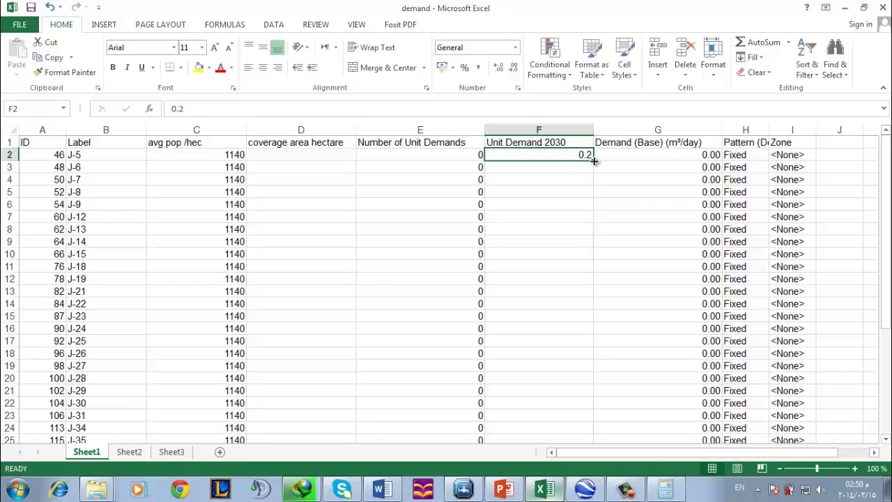
left_click_drag(593, 160, 574, 416)
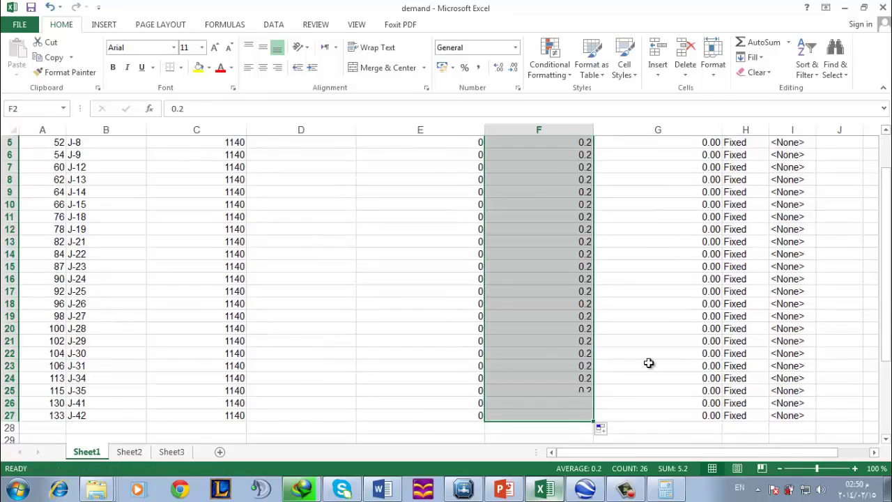
scroll(597, 432, "up", 2)
Clear the contents of the Pattern (Demand) and Zone columns, H and I, including their headers
left_click(749, 144)
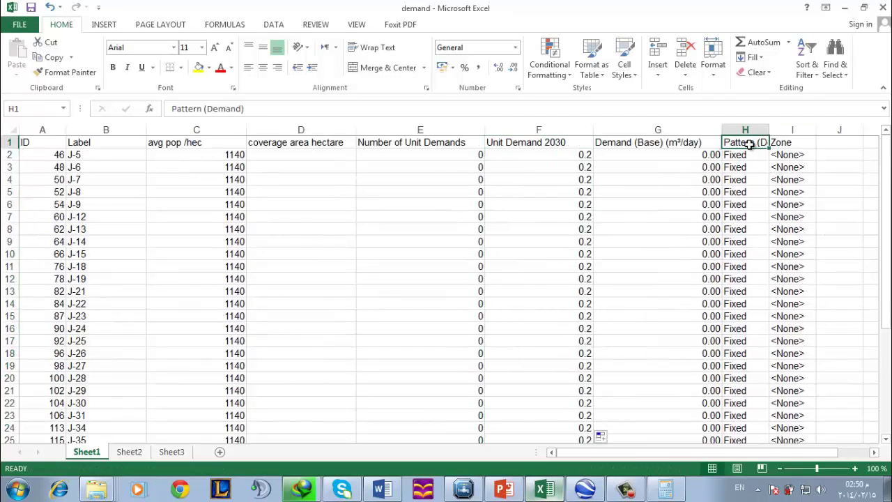
left_click_drag(749, 143, 786, 412)
key("Delete")
scroll(787, 412, "up", 2)
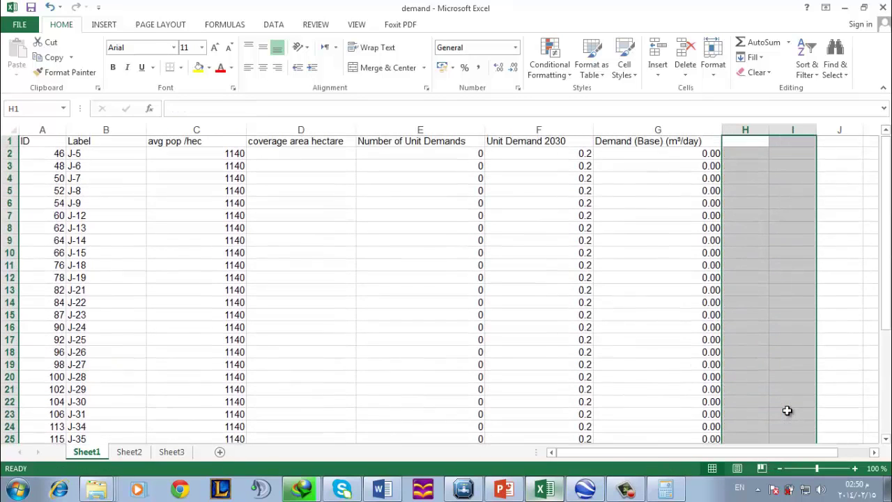
left_click(683, 156)
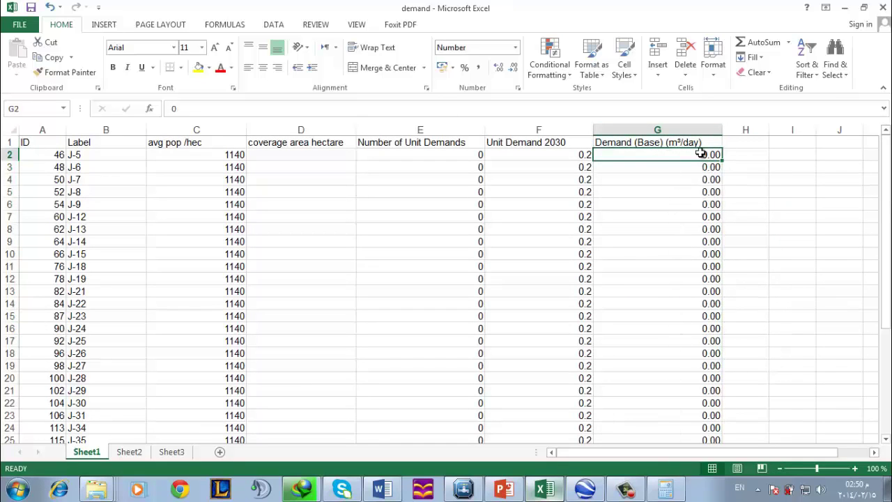
double_click(701, 153)
double_click(701, 153)
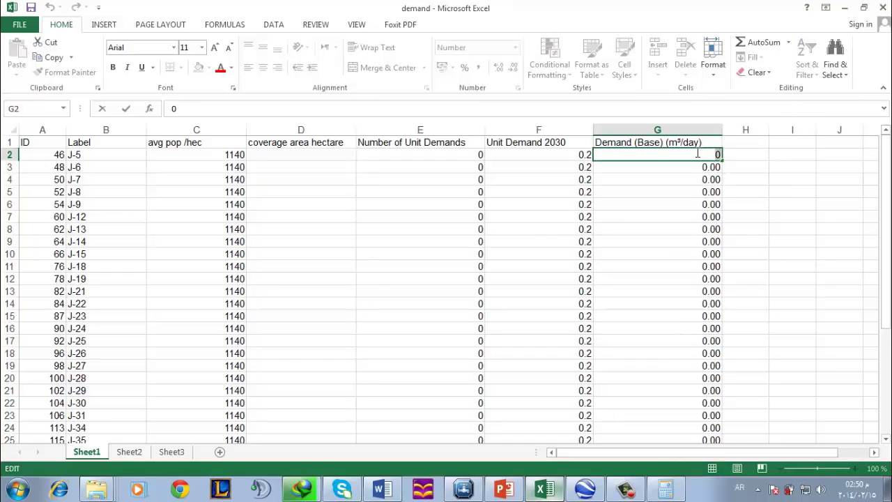
type("=")
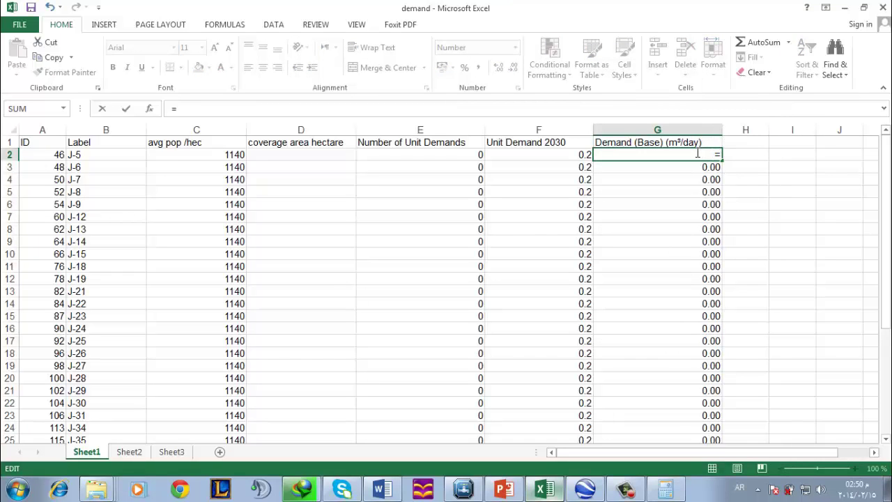
type("ت٢*ب٢")
key("BackSpace")
key("BackSpace")
key("BackSpace")
key("BackSpace")
key("BackSpace")
key("BackSpace")
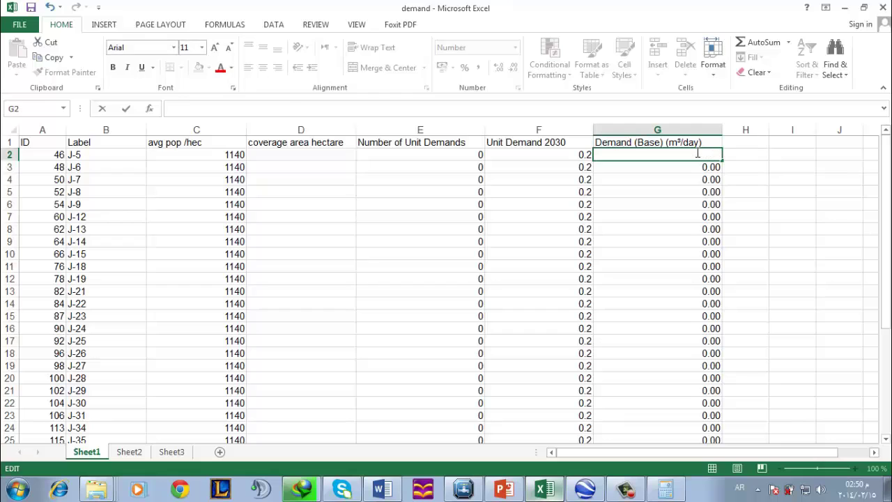
Enter the formula =E2*F2 in G2 under Demand (Base) and fill it down through G27
type("=")
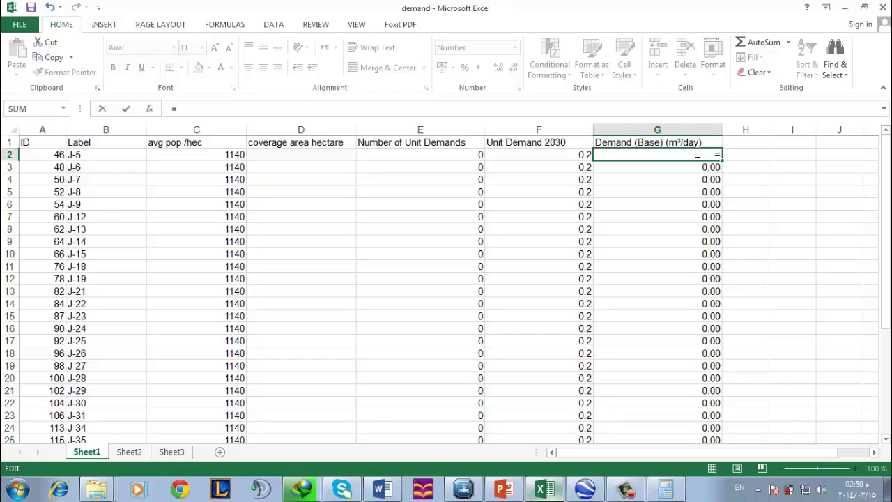
type("e2*f2")
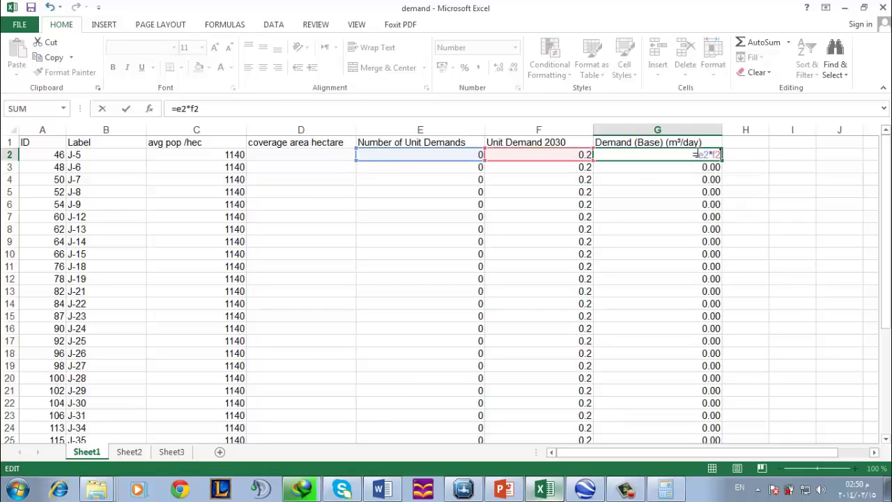
key("Return")
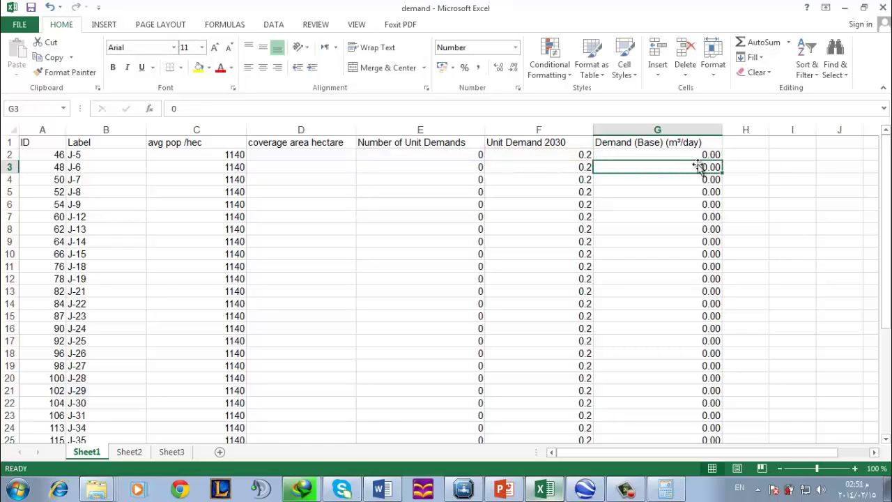
left_click(711, 155)
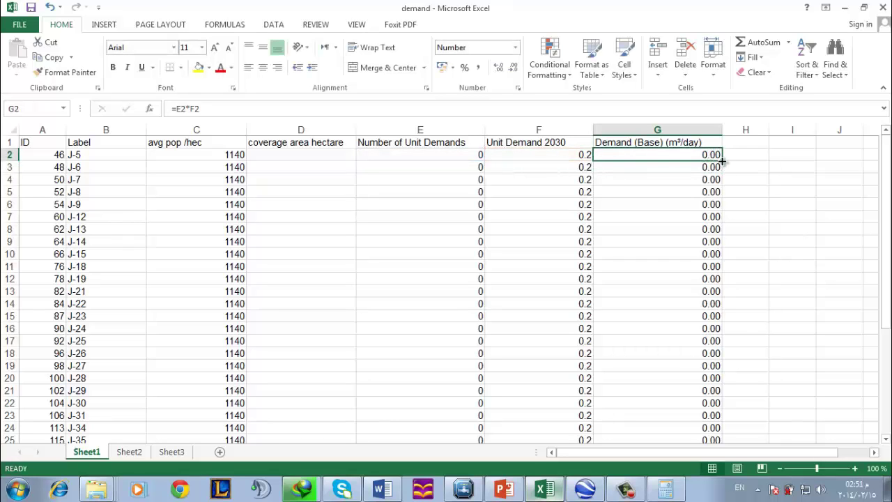
left_click_drag(724, 162, 704, 416)
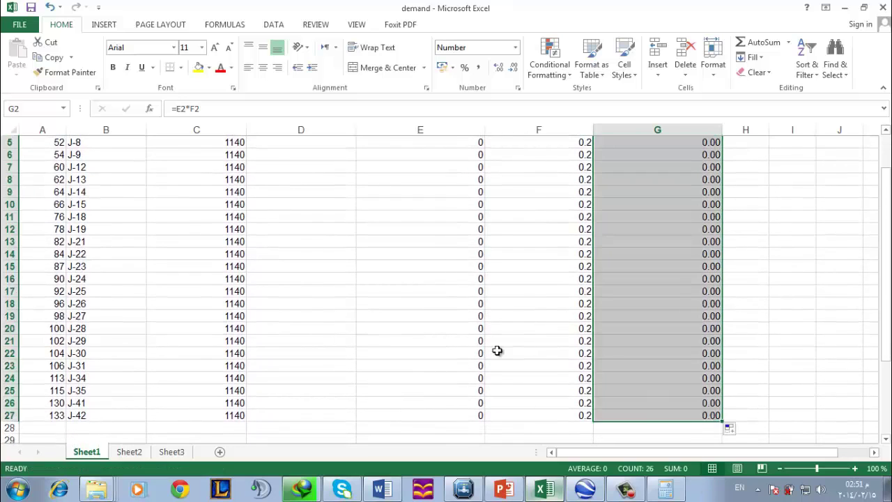
scroll(687, 202, "up", 2)
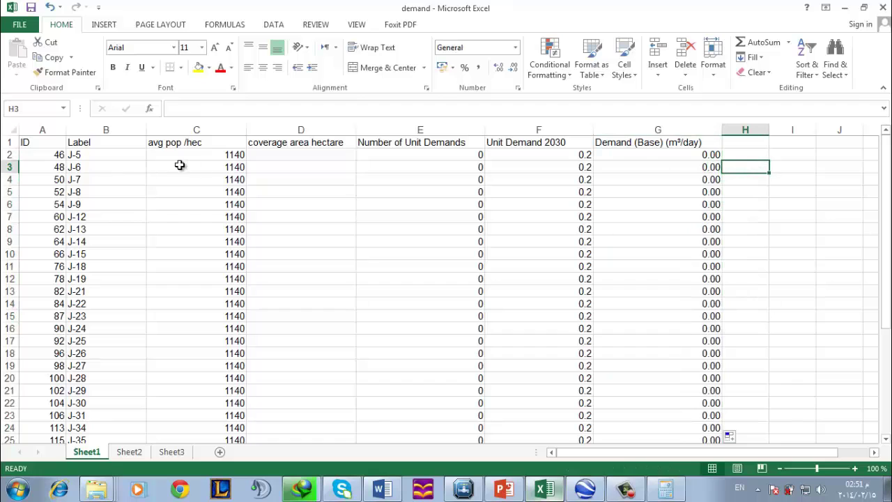
Take the label J-5 from cell B2, switch to WaterGEMS and find that junction in the network drawing
left_click(278, 155)
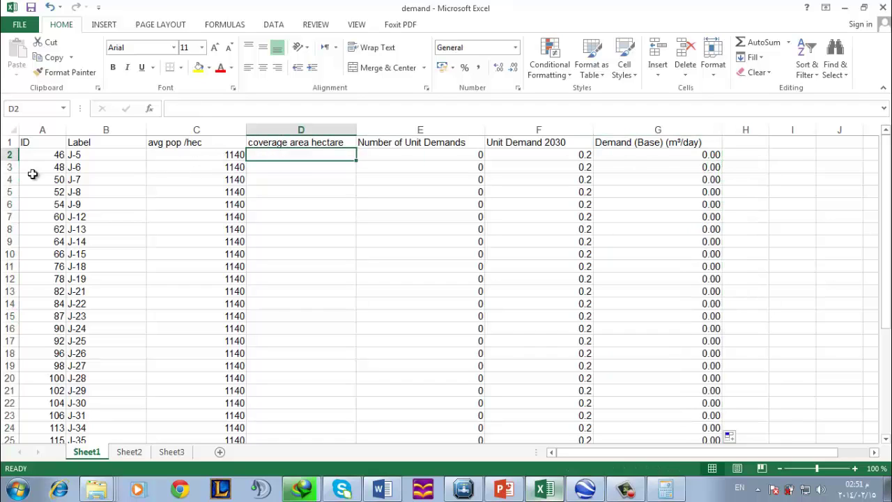
double_click(84, 155)
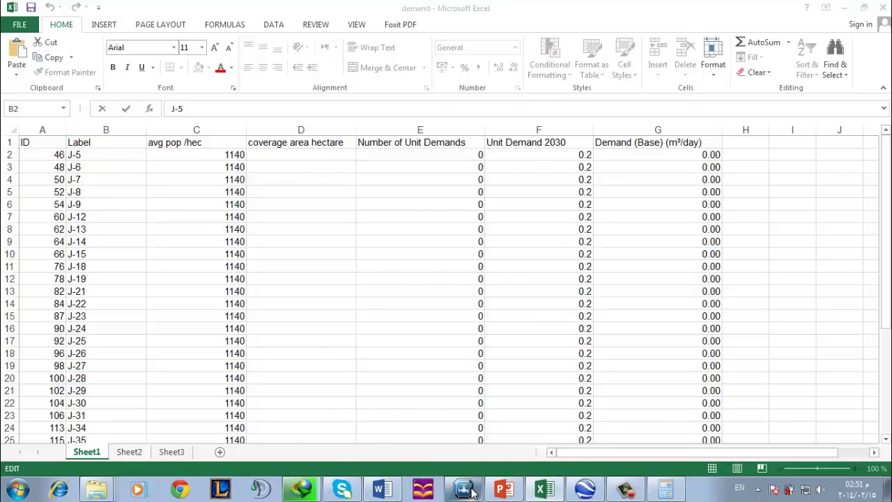
left_click(469, 490)
left_click(38, 28)
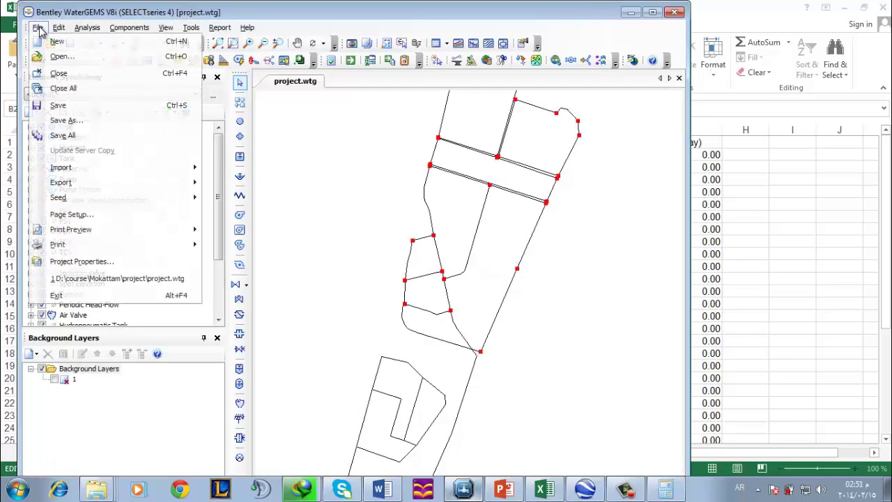
mouse_move(58, 28)
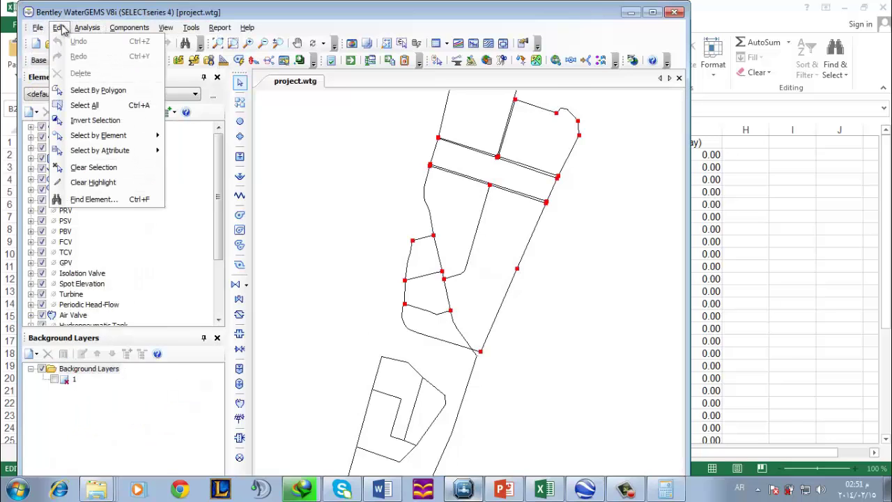
left_click(103, 202)
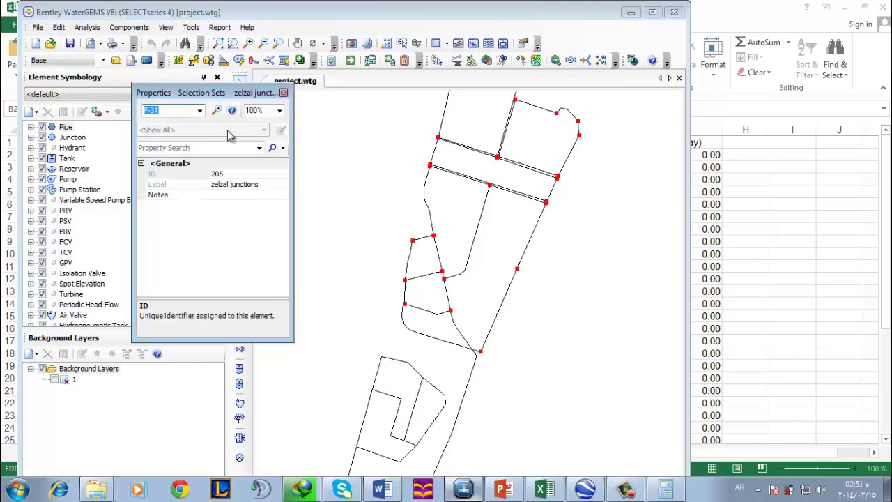
key("Return")
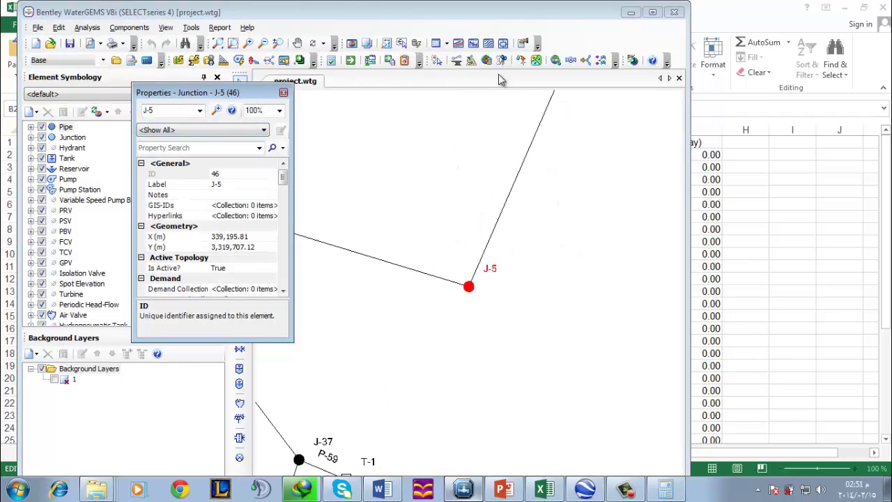
Examine where junction J-5 lies in the overall network, and switch to Google Earth to compare its surroundings
scroll(537, 219, "down", 4)
scroll(526, 241, "down", 3)
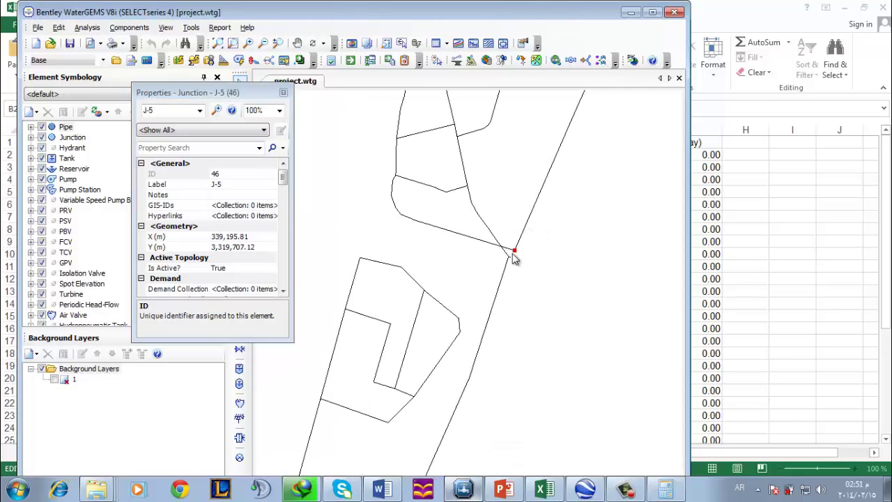
scroll(513, 256, "down", 3)
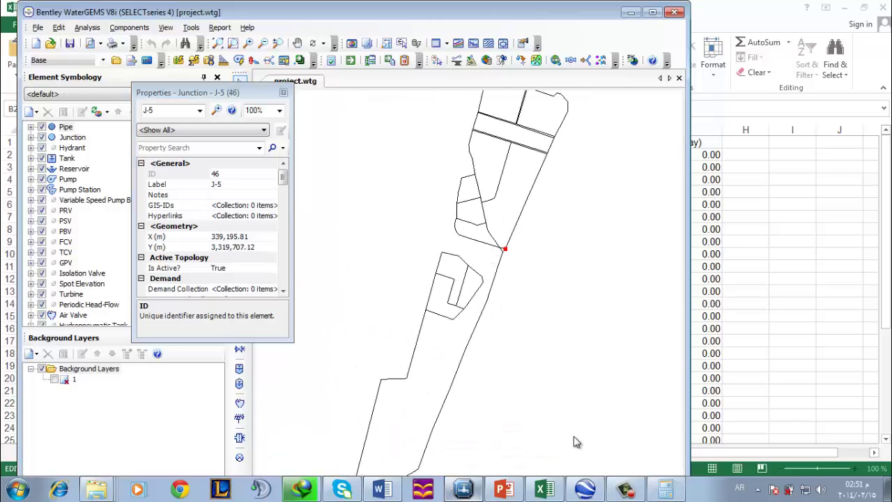
left_click(586, 488)
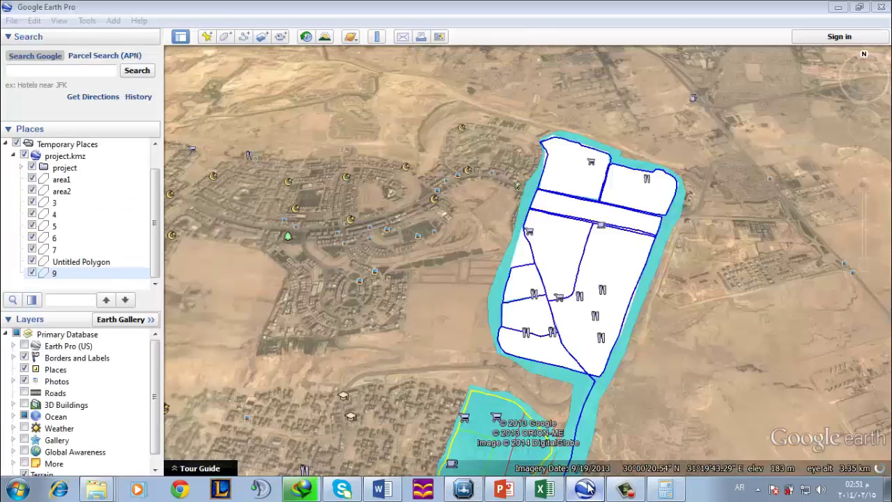
Toggle the visibility of polygons 7, 6 and 5 in turn to identify the coverage area beside junction J-5
double_click(64, 263)
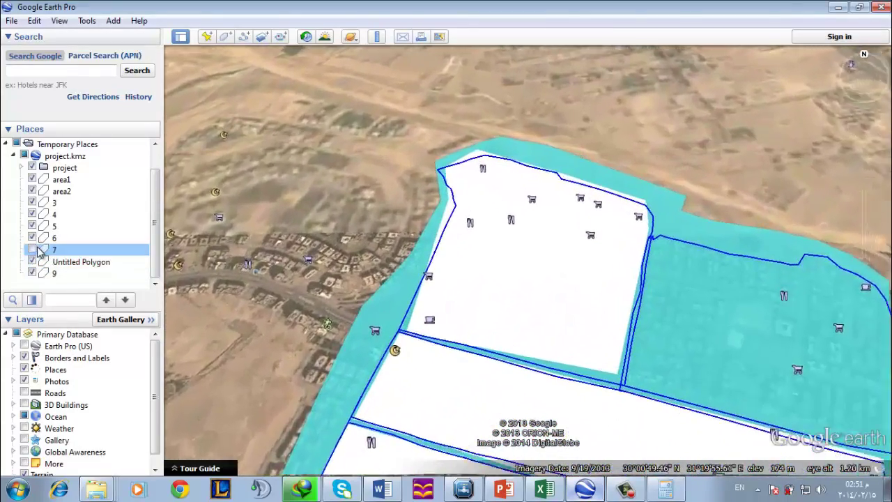
left_click(34, 240)
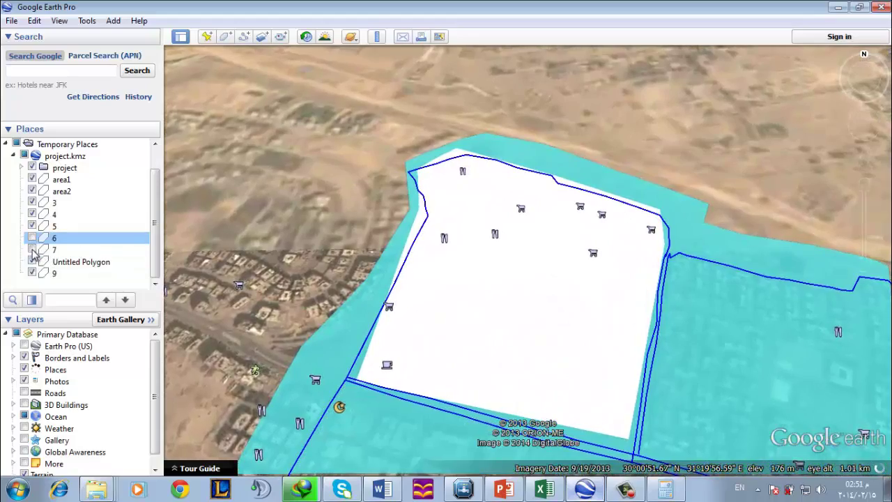
left_click(32, 239)
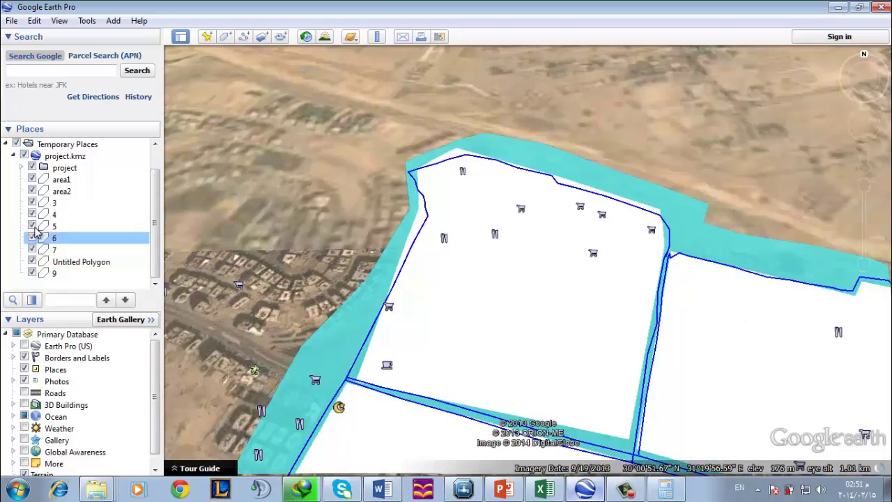
left_click(33, 227)
scroll(446, 312, "down", 5)
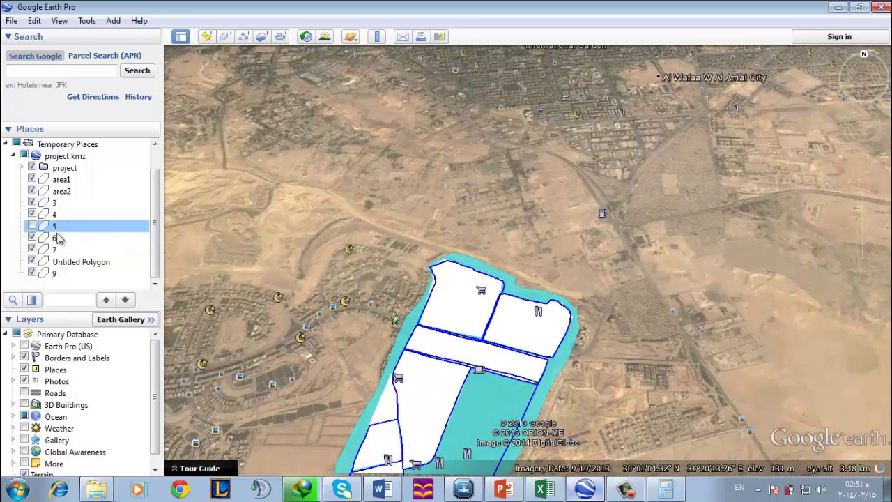
scroll(367, 303, "down", 1)
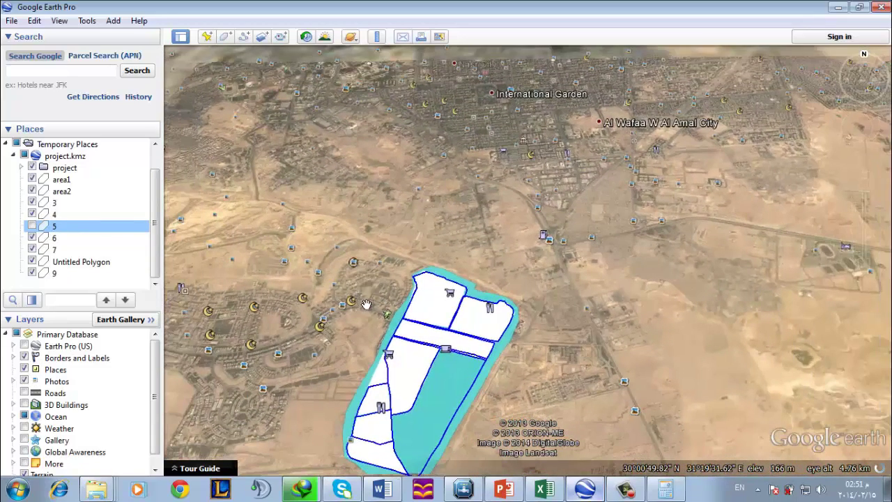
Return to WaterGEMS, close J-5's properties and highlight the zelzal junctions selection set in the drawing
left_click(837, 8)
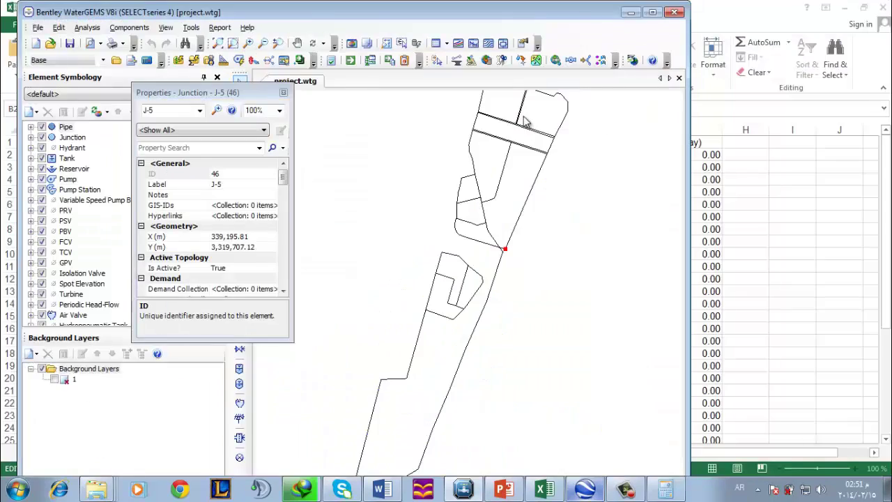
scroll(508, 248, "up", 2)
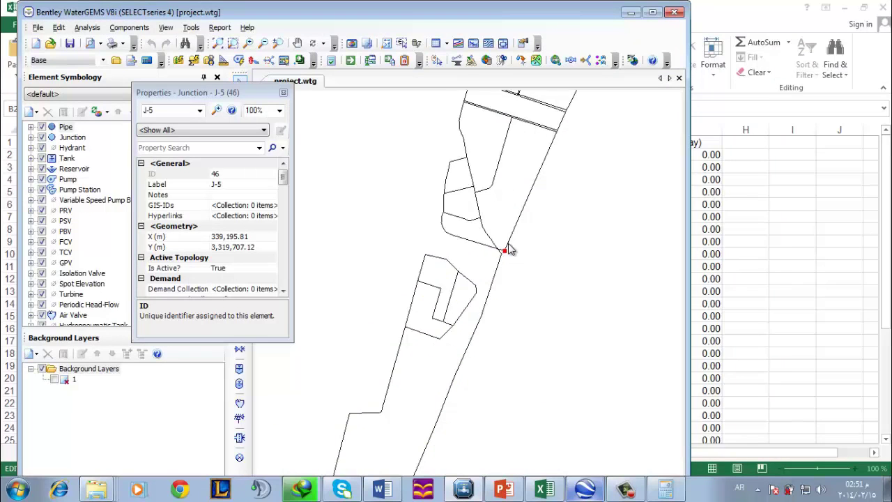
left_click(283, 93)
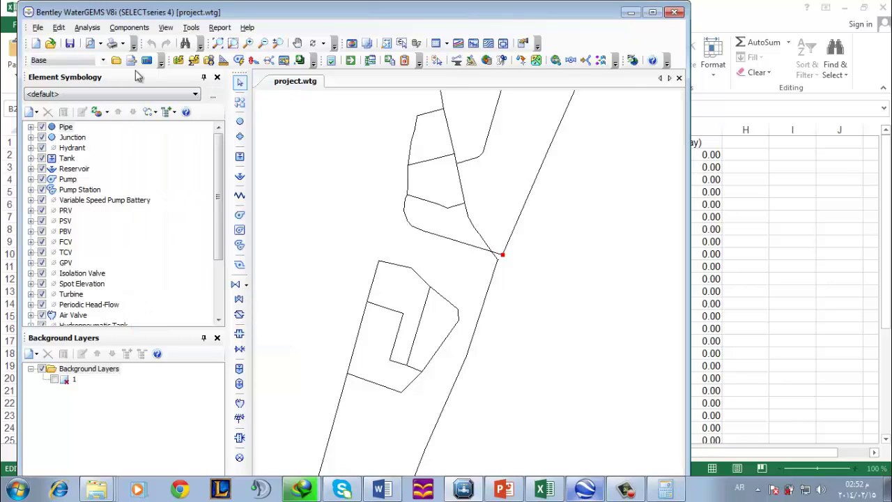
left_click(190, 27)
left_click(190, 27)
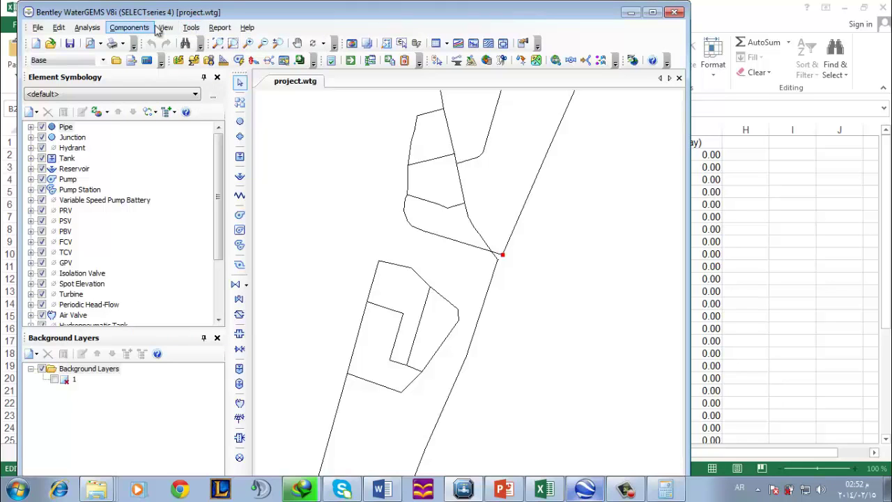
left_click(192, 27)
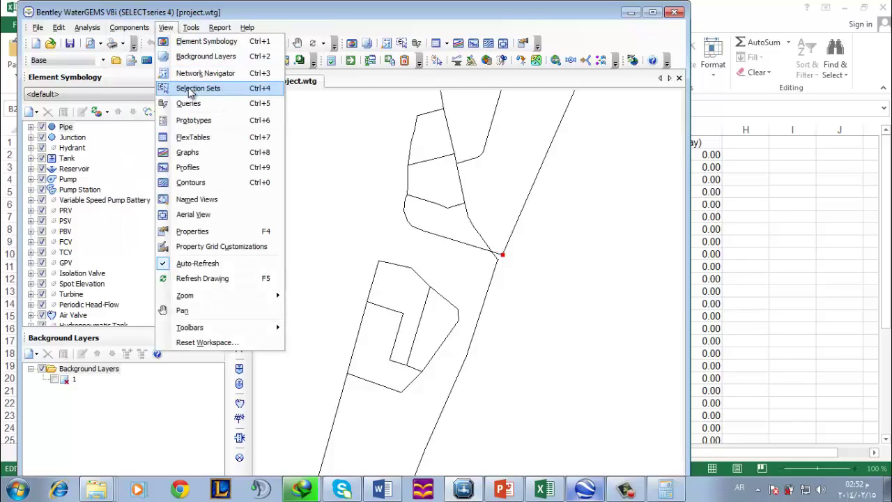
left_click(201, 88)
left_click(192, 165)
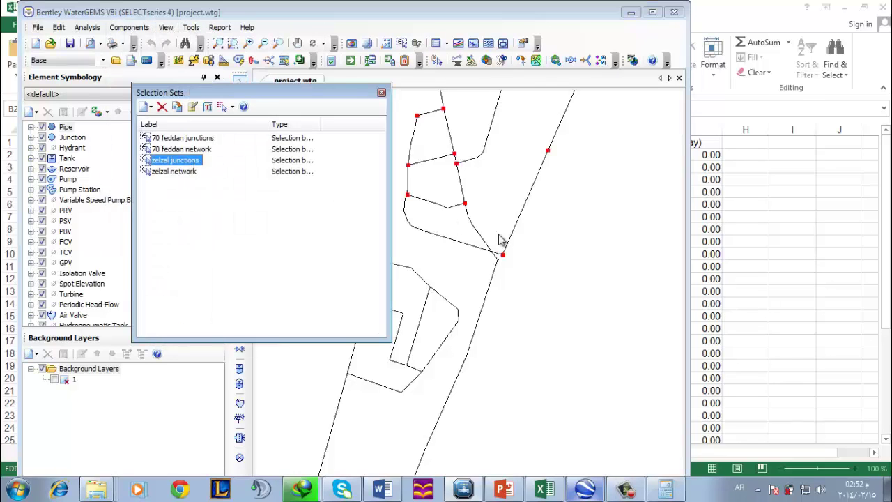
left_click(557, 75)
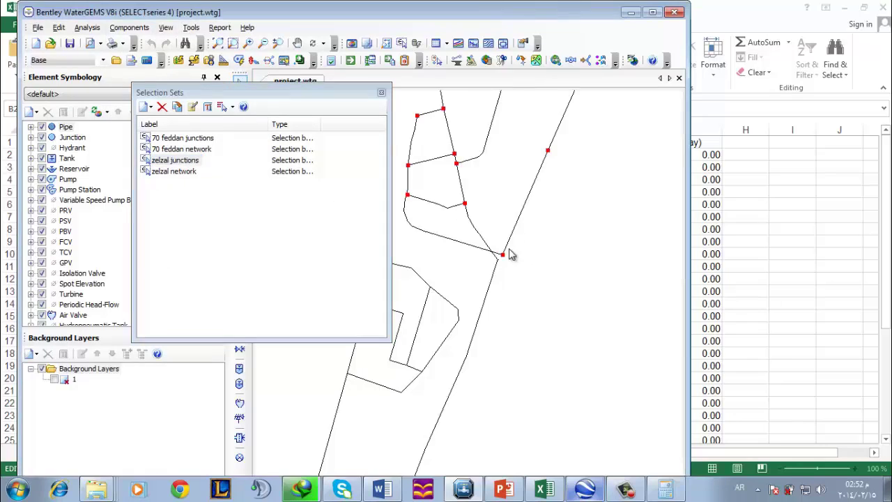
Examine which zelzal junctions surround area 5, comparing the network drawing with the polygons in Google Earth
scroll(510, 253, "down", 2)
scroll(556, 136, "up", 2)
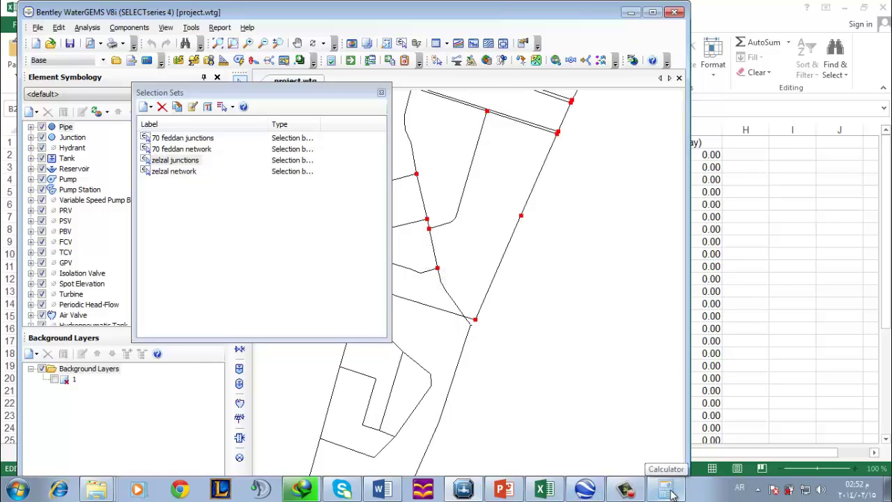
left_click(584, 489)
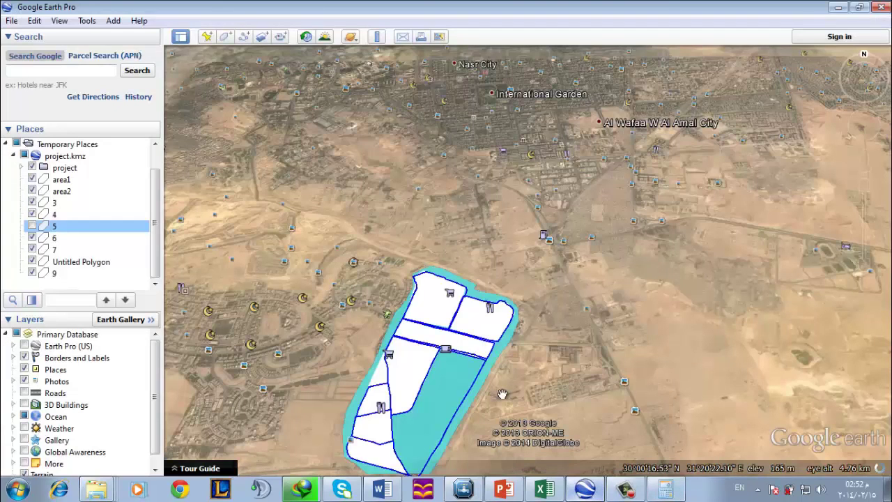
left_click(570, 487)
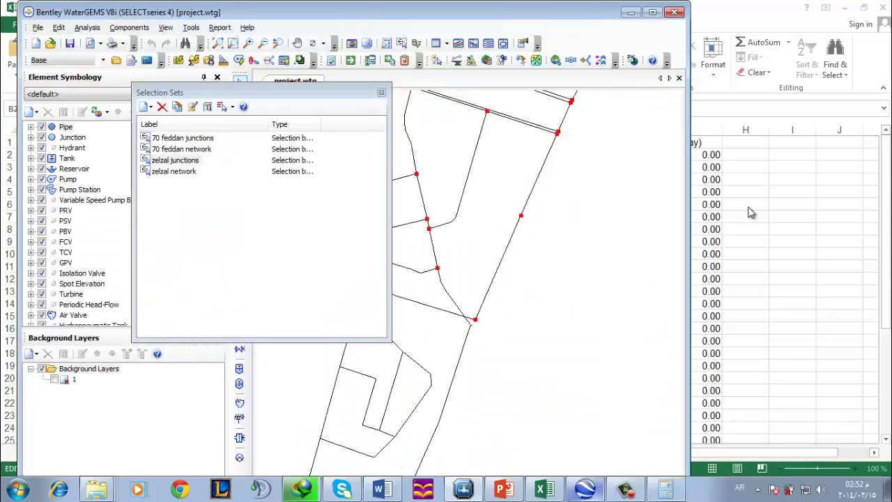
Switch to the demand workbook in Excel and look up the area sizes on Sheet2
left_click(732, 7)
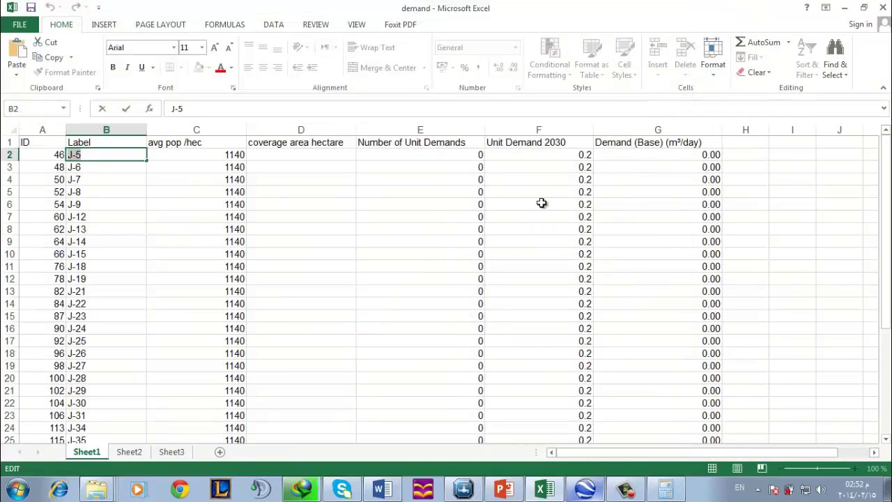
scroll(504, 231, "down", 2)
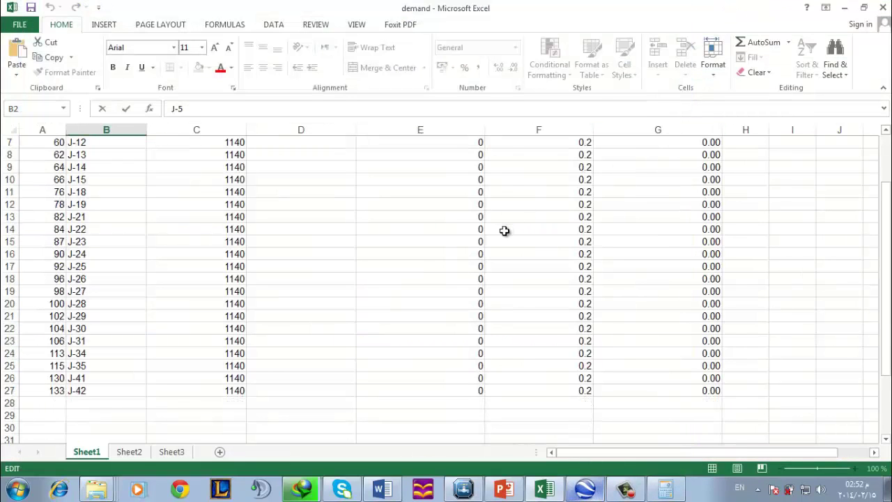
left_click(846, 8)
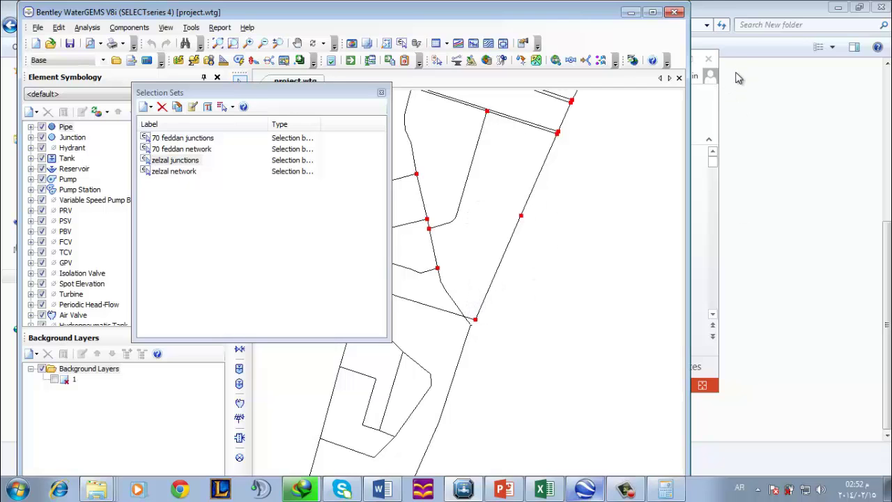
left_click(718, 10)
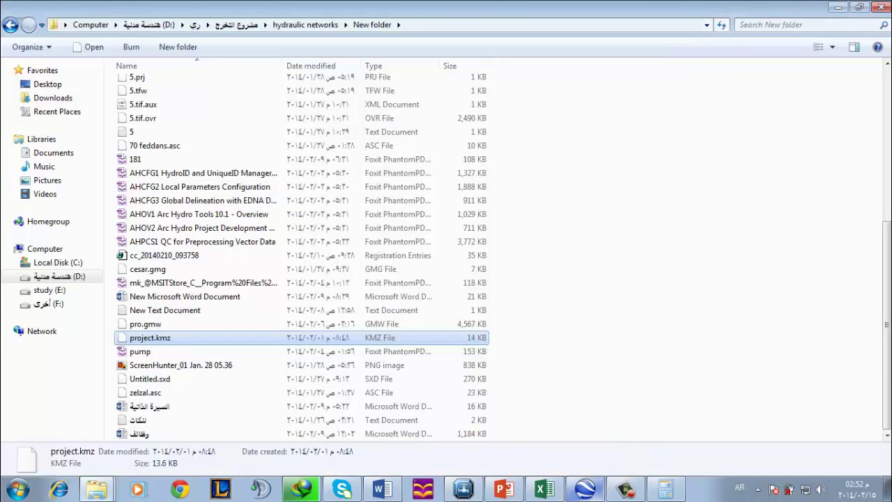
left_click(839, 7)
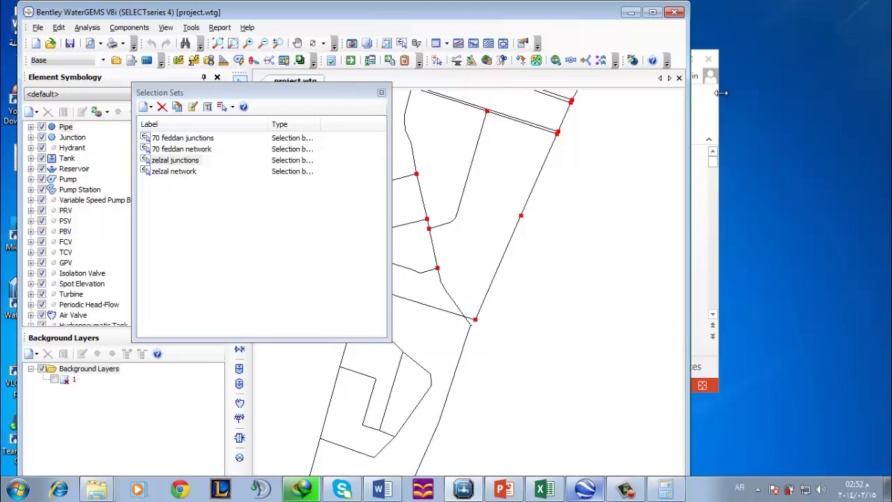
left_click(545, 490)
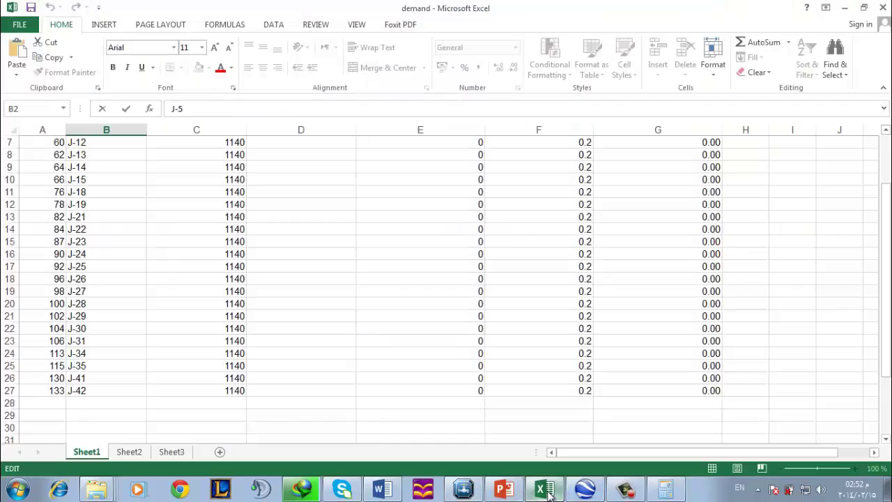
left_click(129, 452)
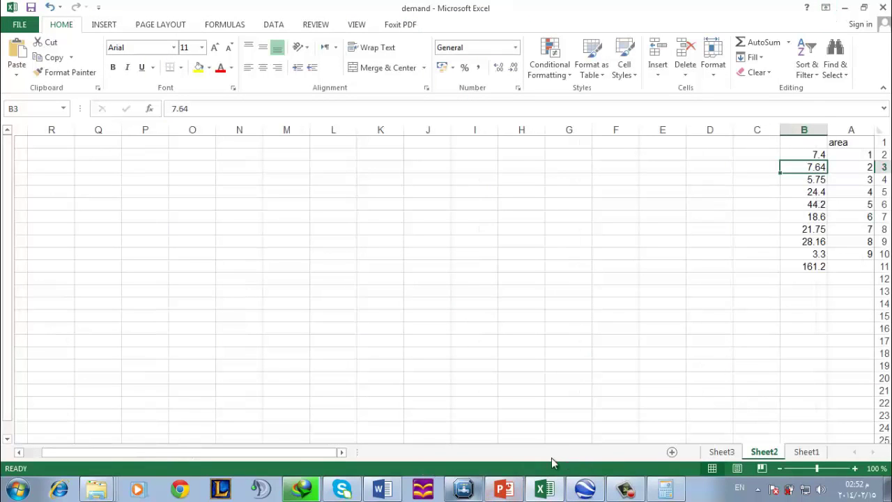
Divide area 5's 44.2 hectares by 6 in Calculator and copy the result
left_click(665, 489)
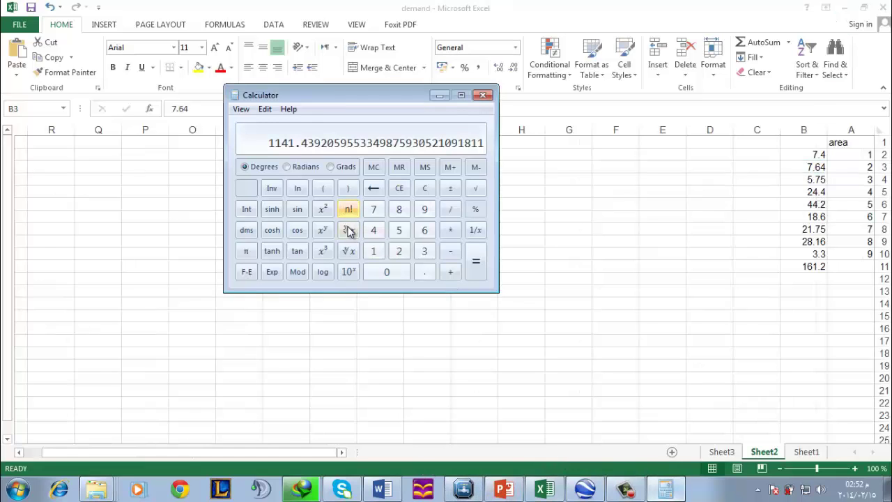
type("44.2")
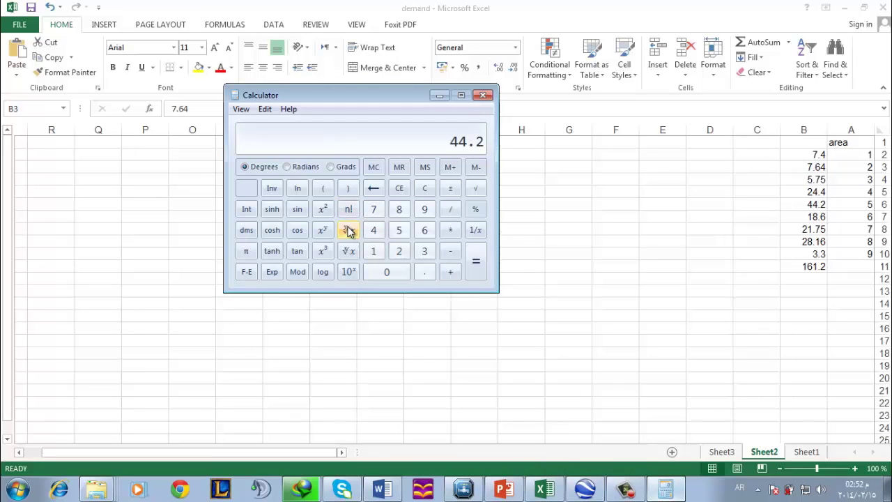
key("Return")
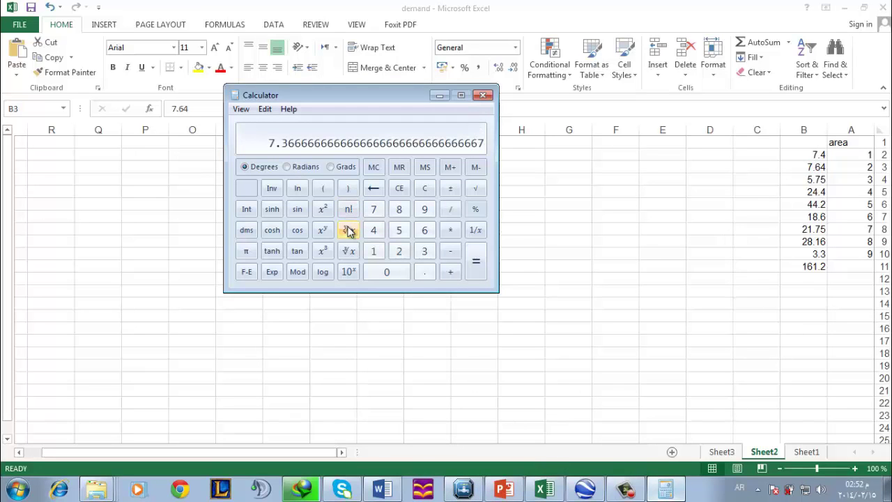
right_click(304, 144)
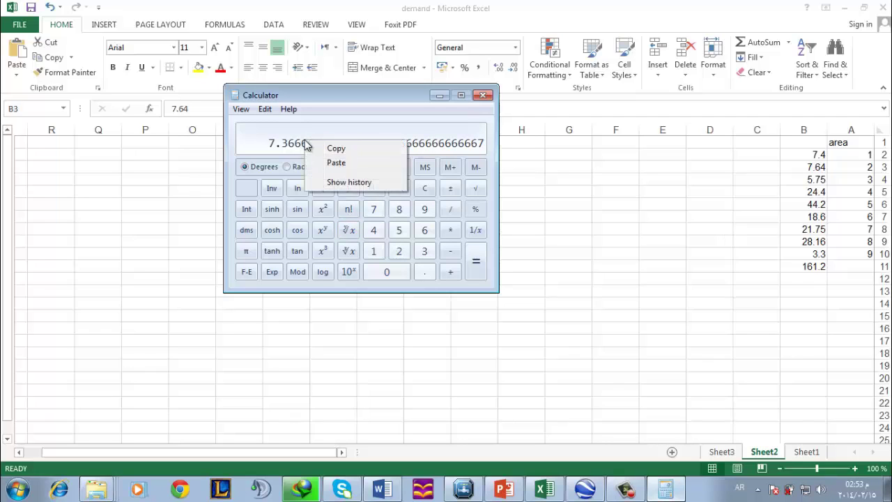
left_click(318, 148)
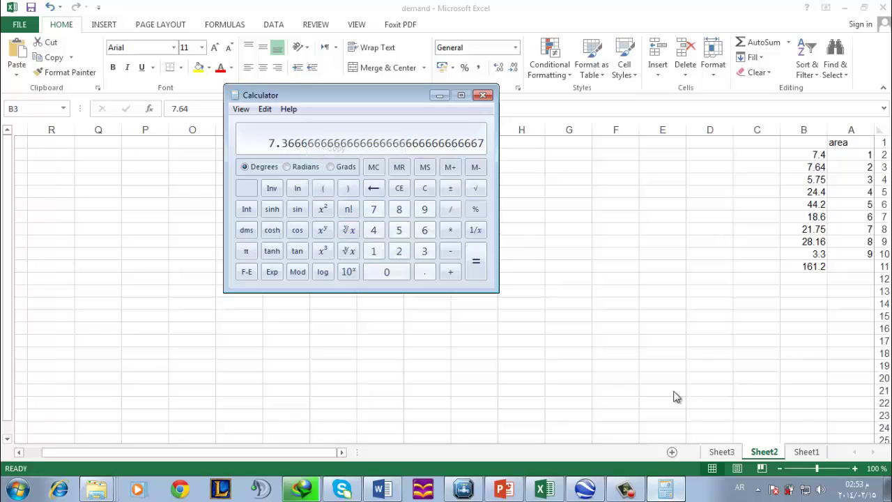
Paste the calculated share as J-5's coverage area in cell D2 of Sheet1 in the demand workbook
left_click(544, 488)
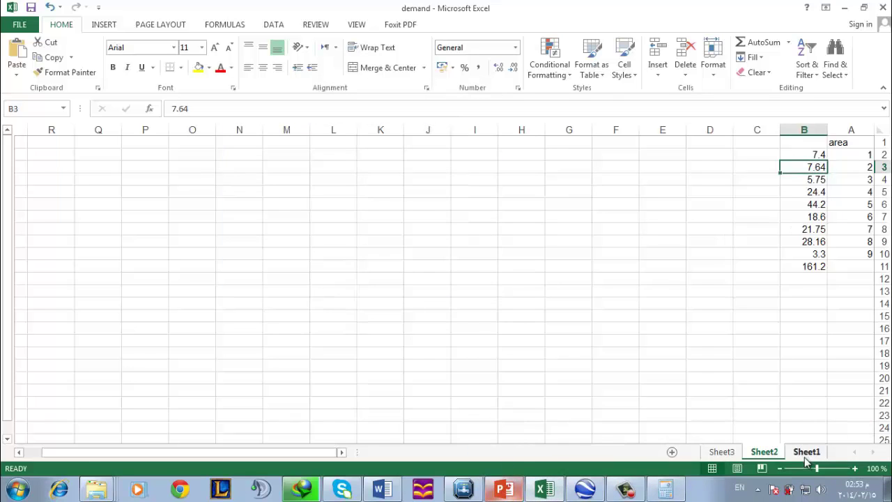
left_click(806, 452)
scroll(233, 304, "up", 3)
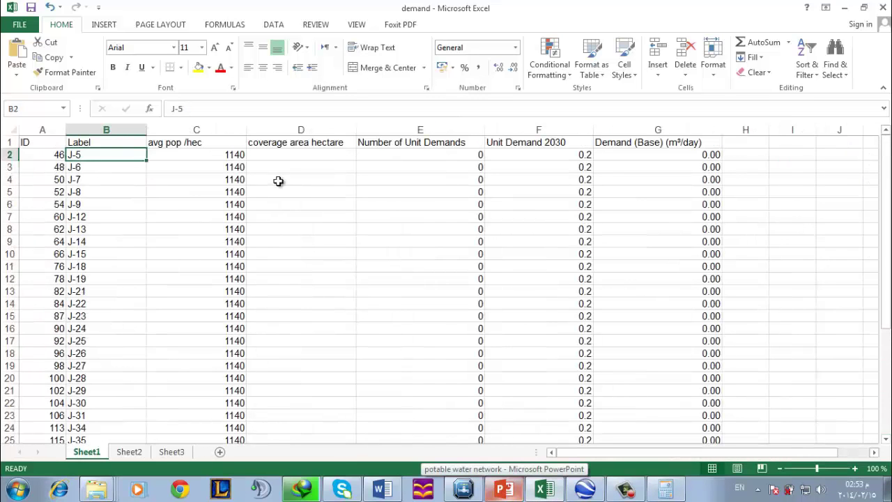
left_click(296, 155)
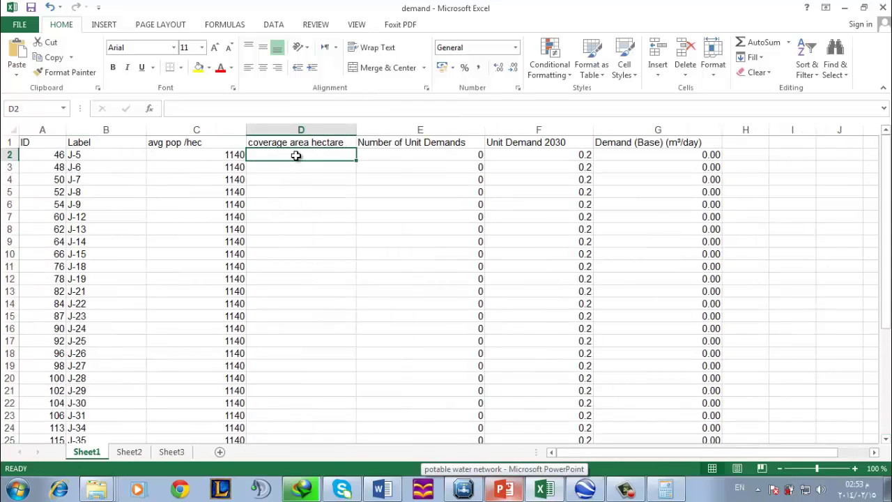
key("ctrl+v")
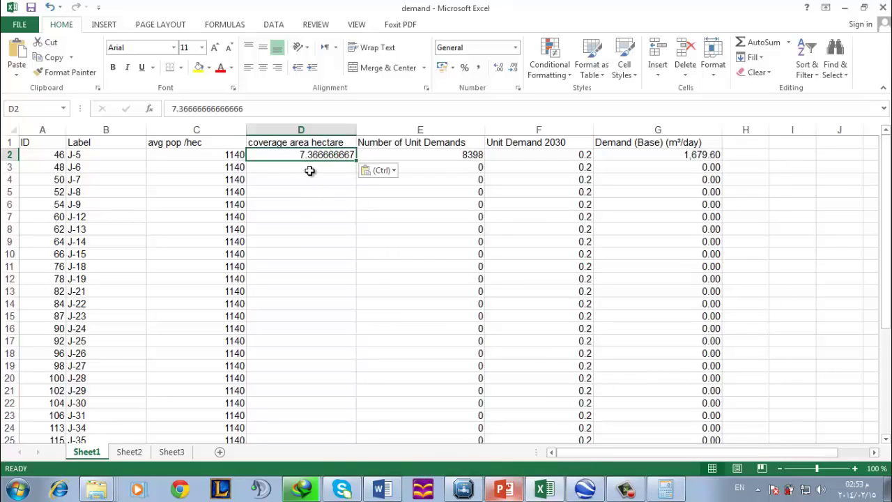
Copy the label J-6 from the demand sheet and find that junction in the WaterGEMS network drawing
left_click(310, 170)
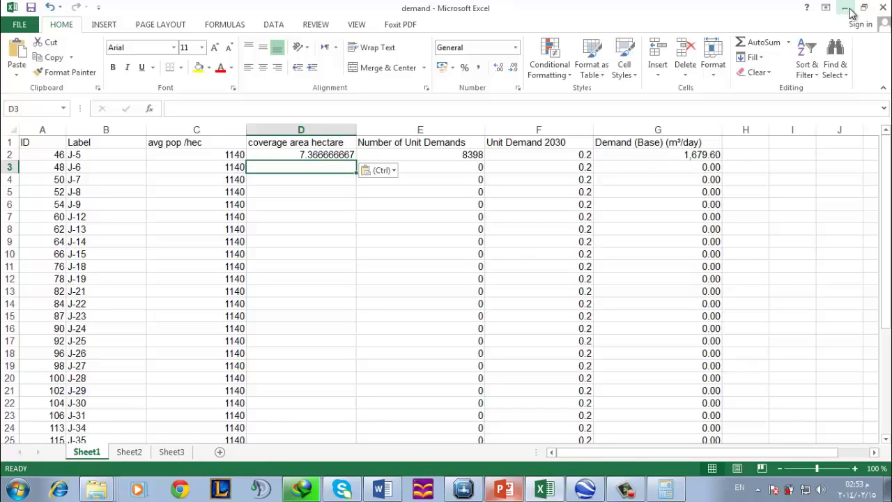
left_click(85, 169)
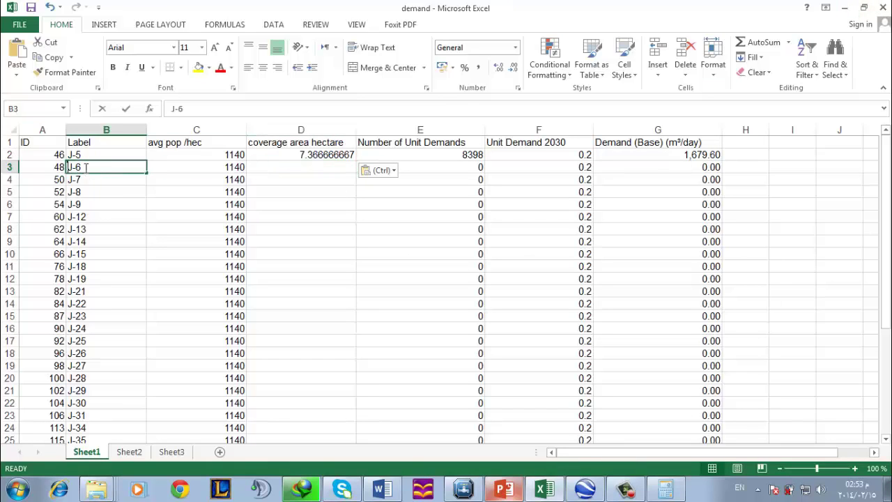
double_click(85, 168)
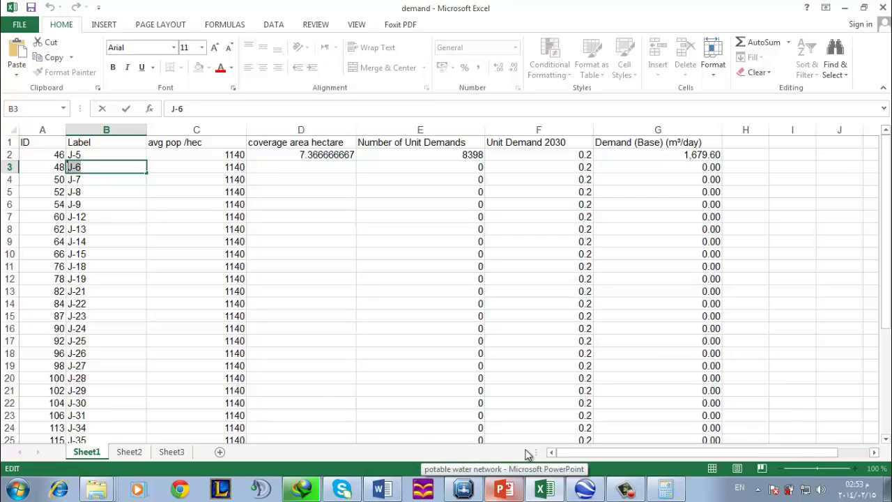
left_click(465, 488)
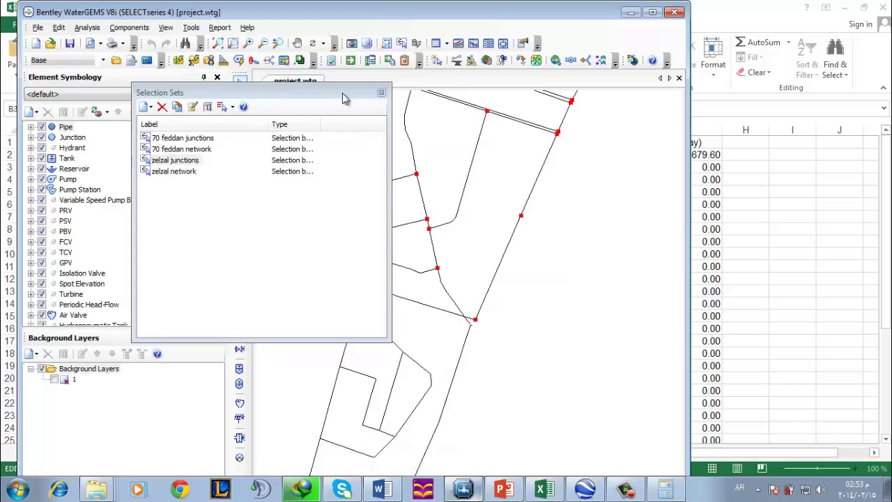
left_click_drag(355, 91, 419, 92)
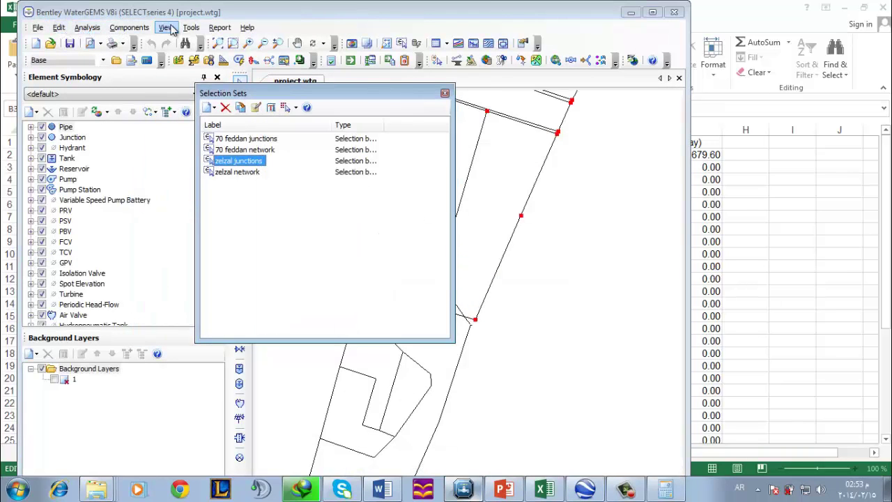
left_click(59, 27)
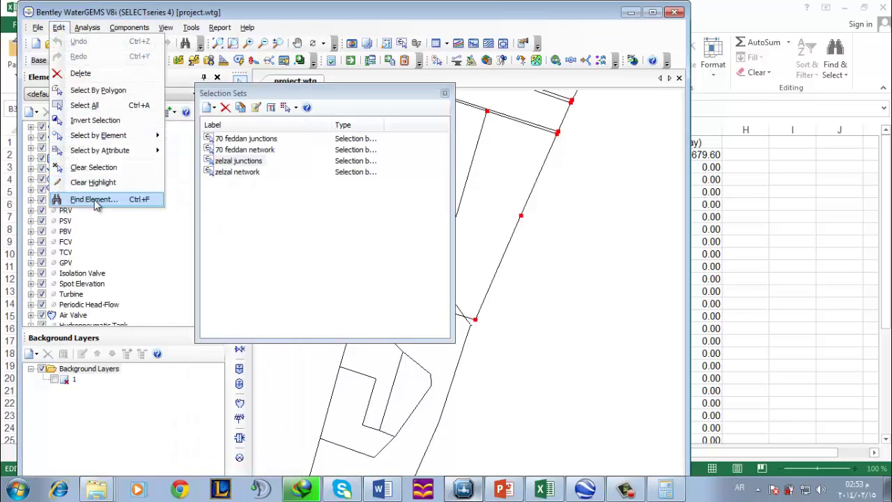
left_click(97, 202)
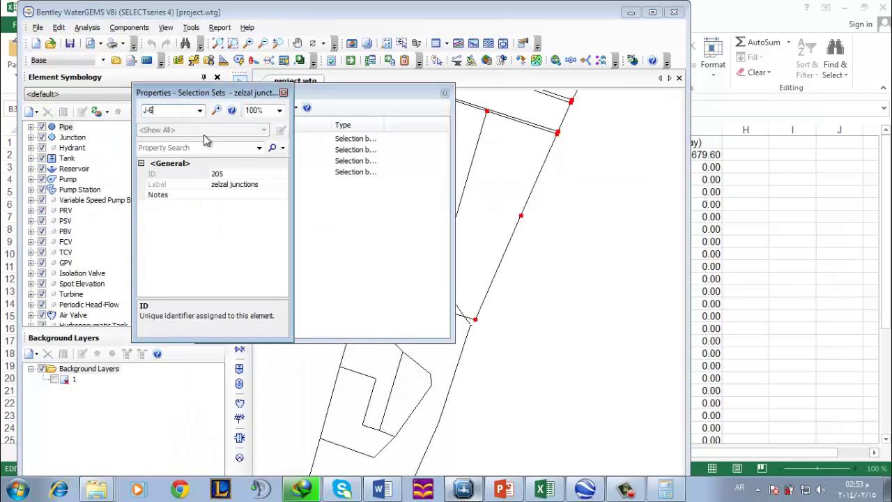
key("Return")
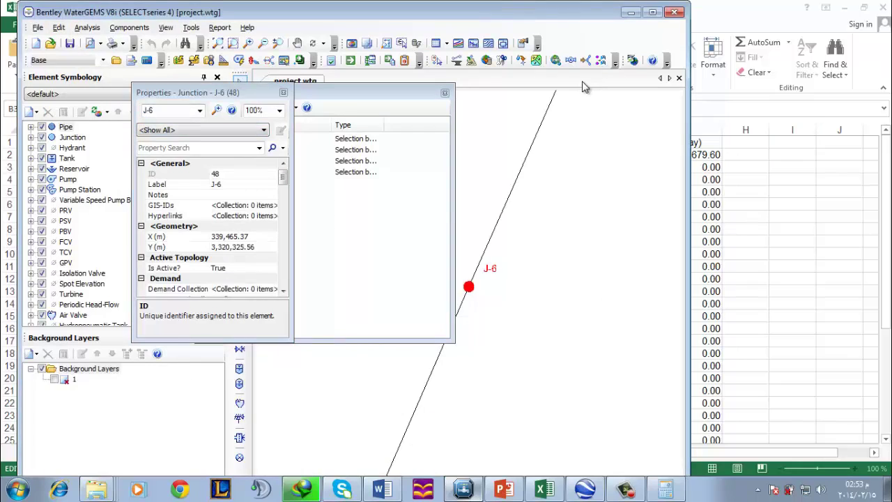
scroll(593, 373, "down", 4)
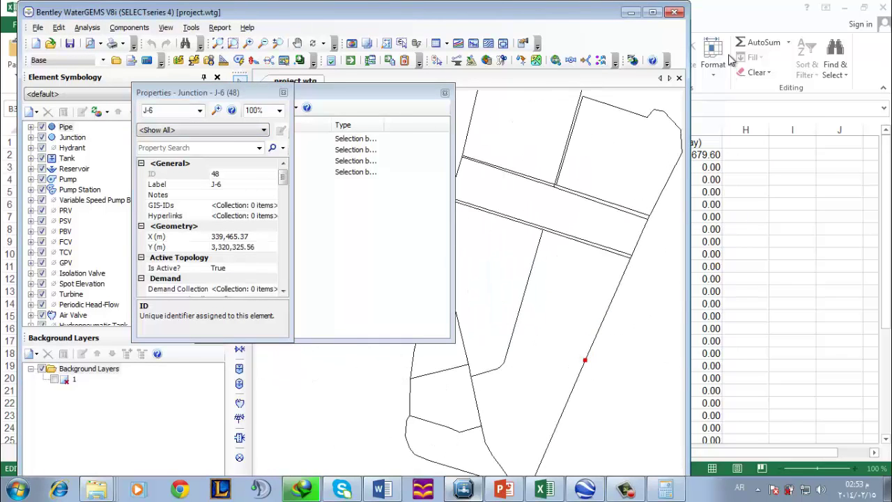
Return to the demand workbook in Excel and fill J-5's coverage area down to J-6 in cell D3
left_click(741, 10)
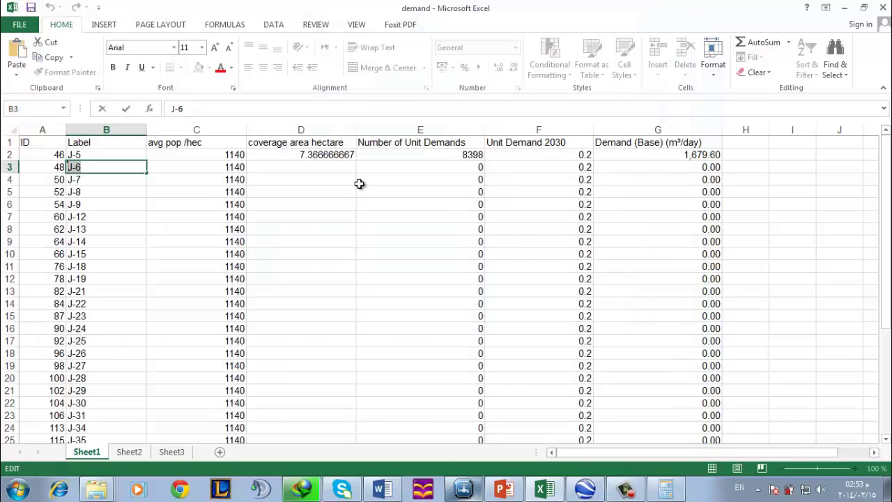
left_click(336, 156)
left_click_drag(355, 161, 354, 176)
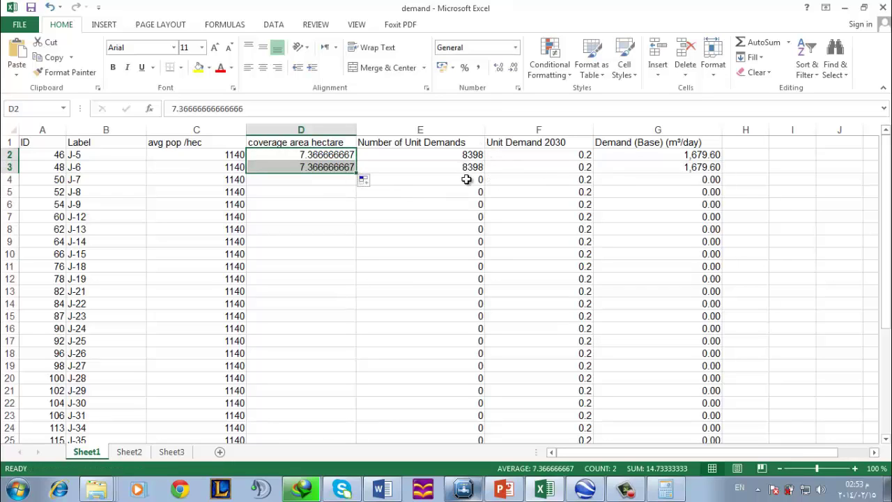
Copy the label J-7 from the demand sheet, find that junction in WaterGEMS and examine which areas adjoin it
double_click(91, 179)
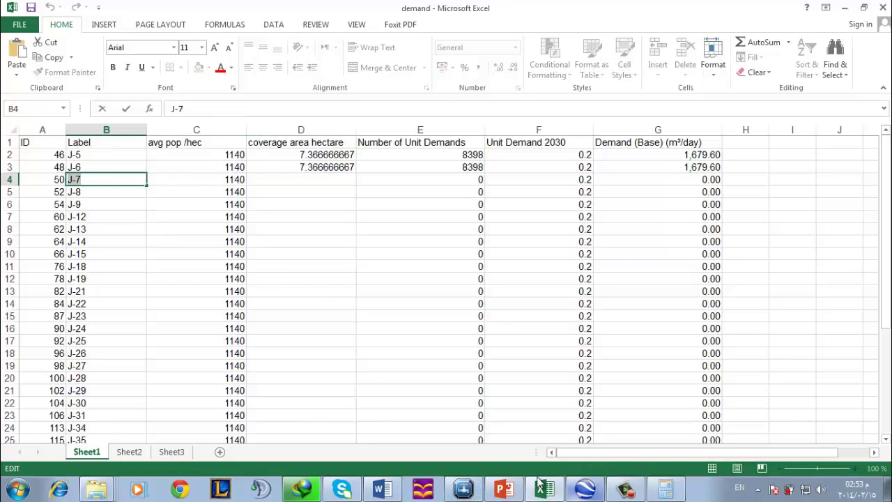
left_click(463, 488)
left_click(174, 110)
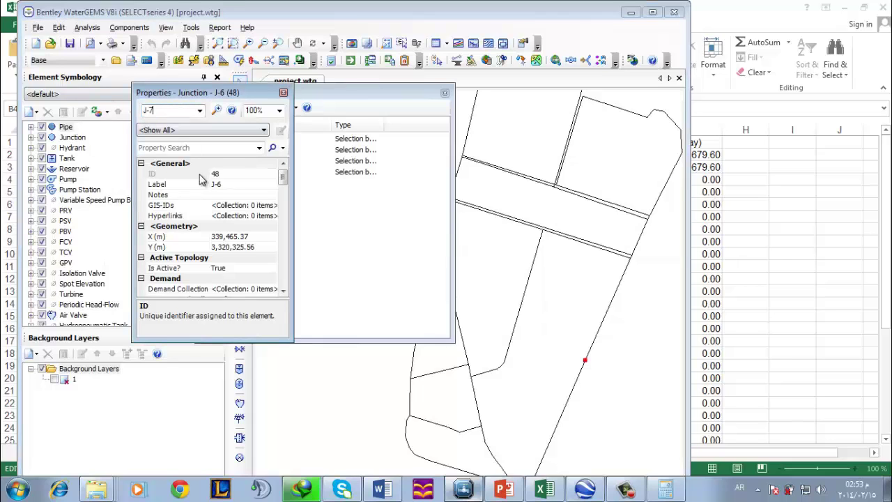
type("J-7")
left_click(215, 109)
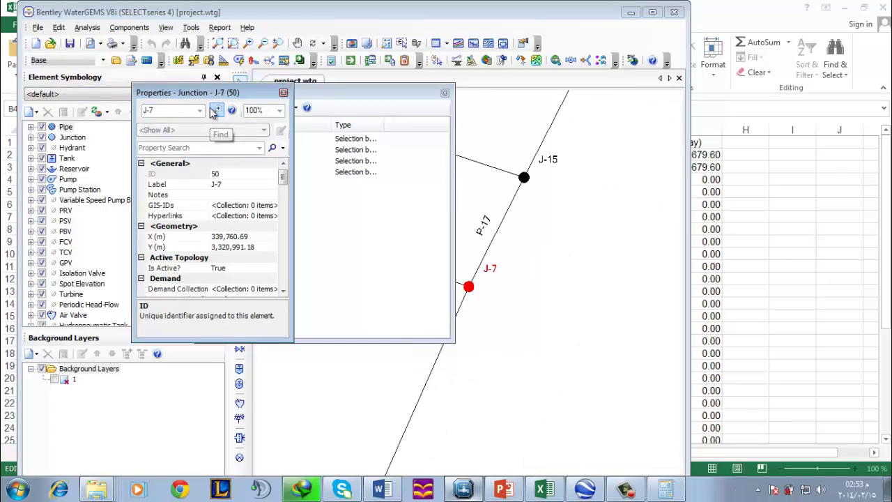
left_click(569, 85)
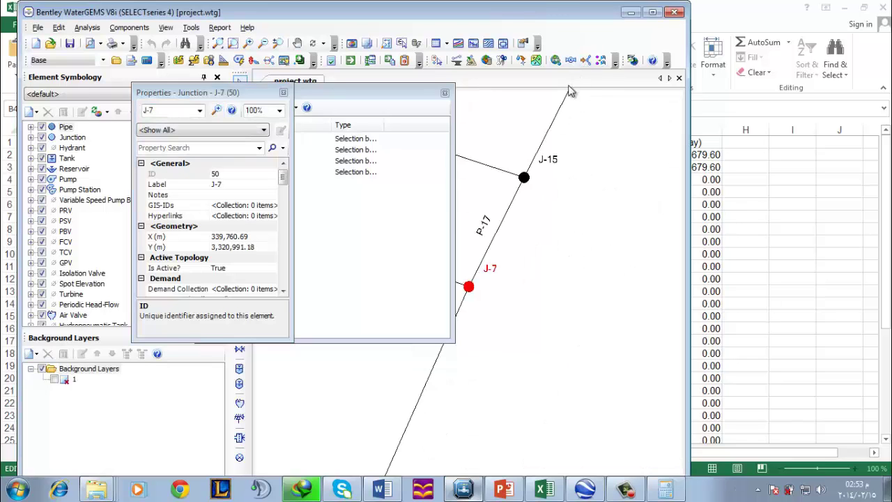
scroll(616, 253, "down", 4)
scroll(591, 328, "down", 4)
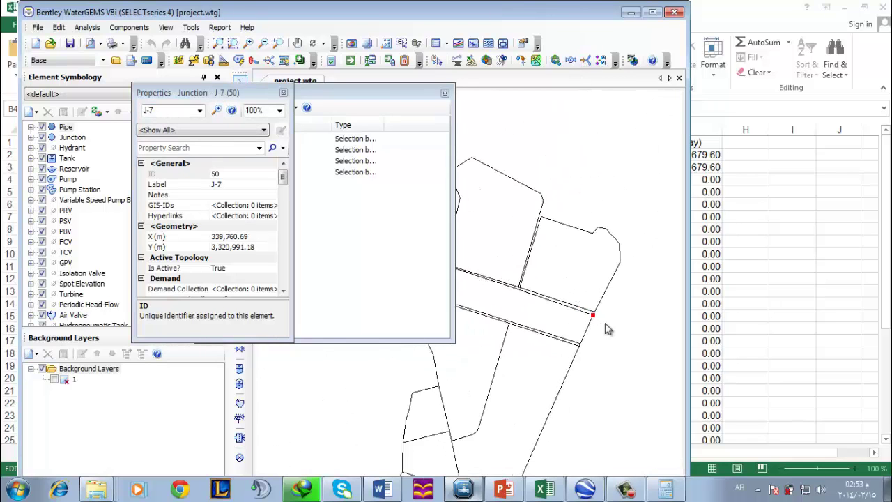
scroll(582, 293, "up", 1)
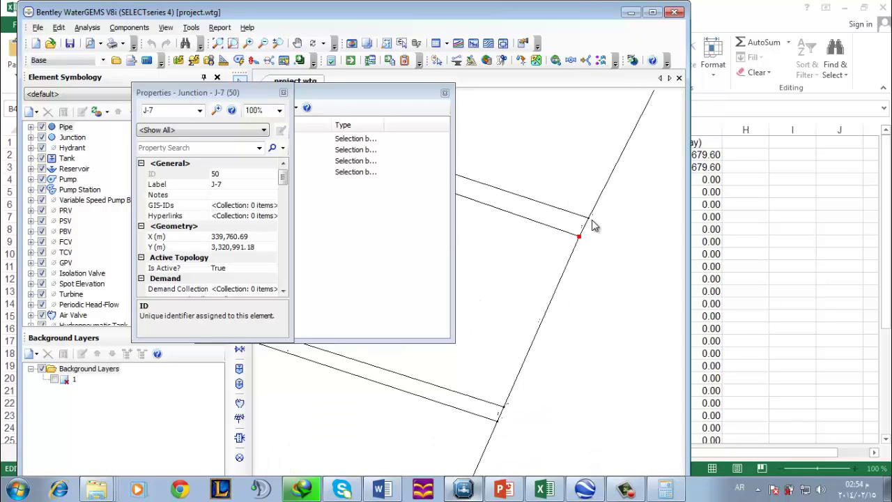
scroll(612, 245, "up", 2)
scroll(594, 293, "down", 2)
scroll(594, 293, "up", 1)
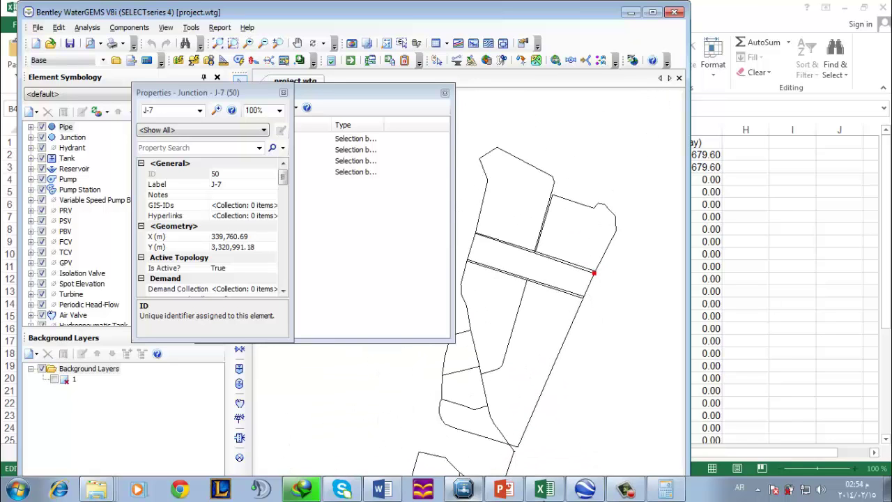
Switch to Google Earth and toggle the area polygons' visibility to identify the one beside J-7, leaving polygon 6 hidden
left_click(586, 489)
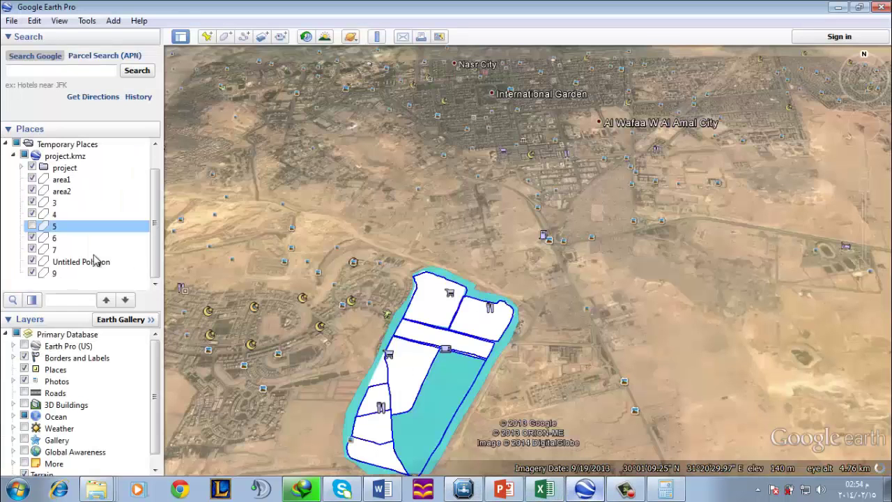
left_click(32, 226)
left_click(33, 214)
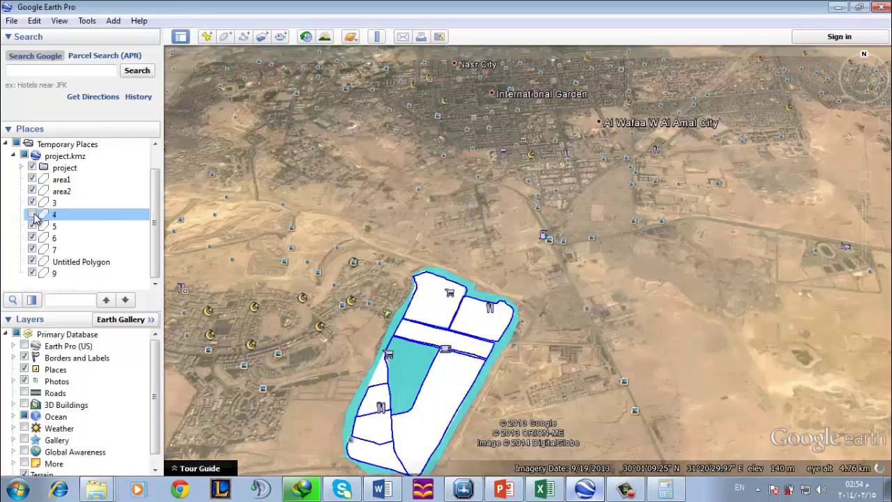
left_click(33, 214)
left_click(33, 196)
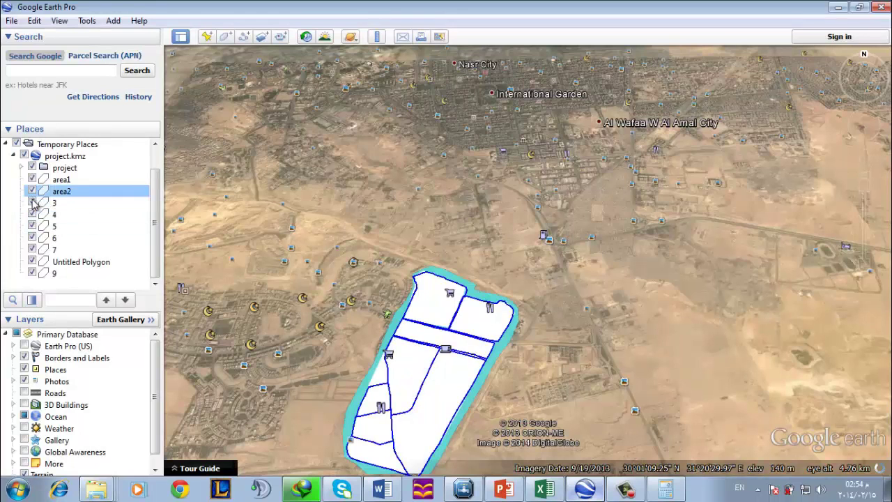
left_click(32, 202)
left_click(32, 202)
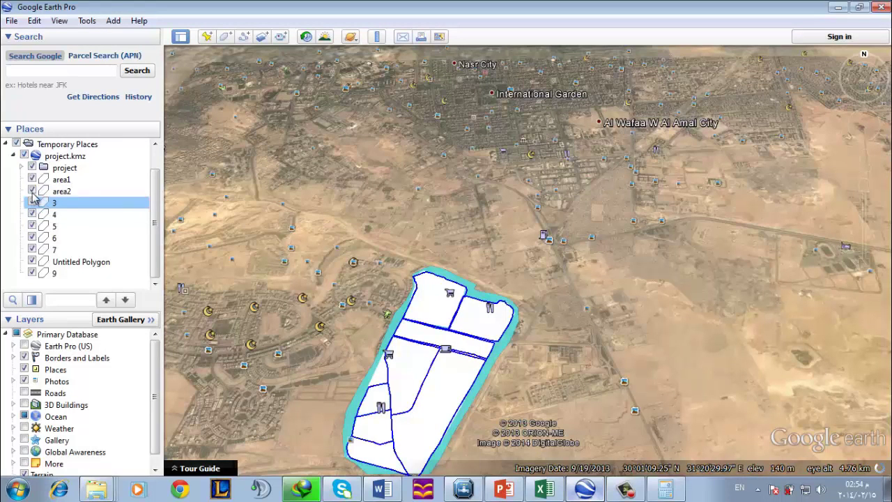
left_click(32, 193)
left_click(32, 193)
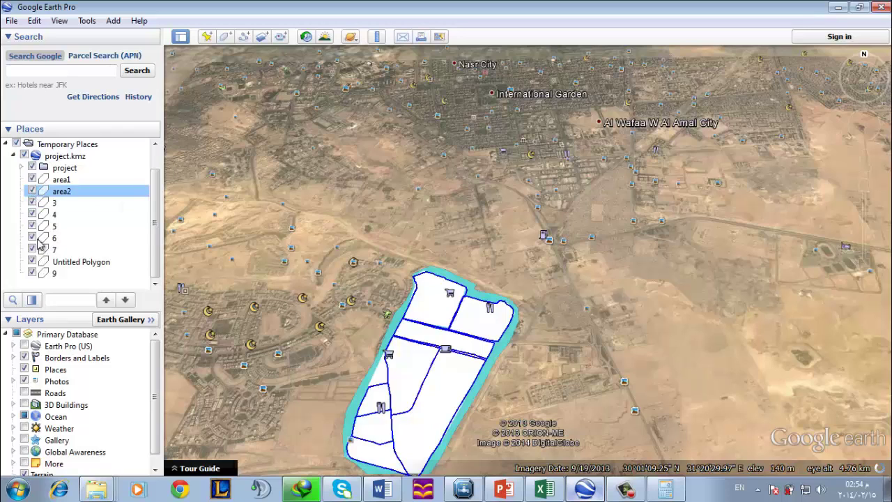
left_click(38, 240)
left_click(32, 239)
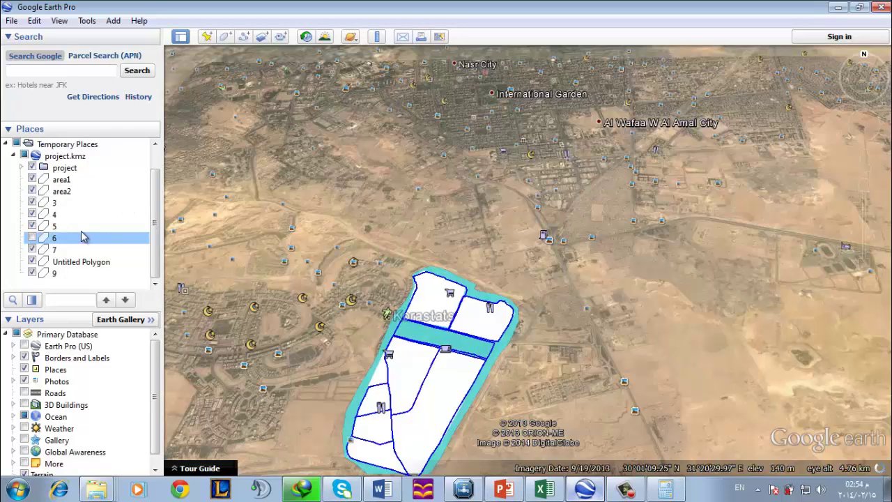
Look up area 6's size on Sheet2 of the demand workbook, divide its 18.6 hectares by 4 in Calculator and copy the result
left_click(544, 490)
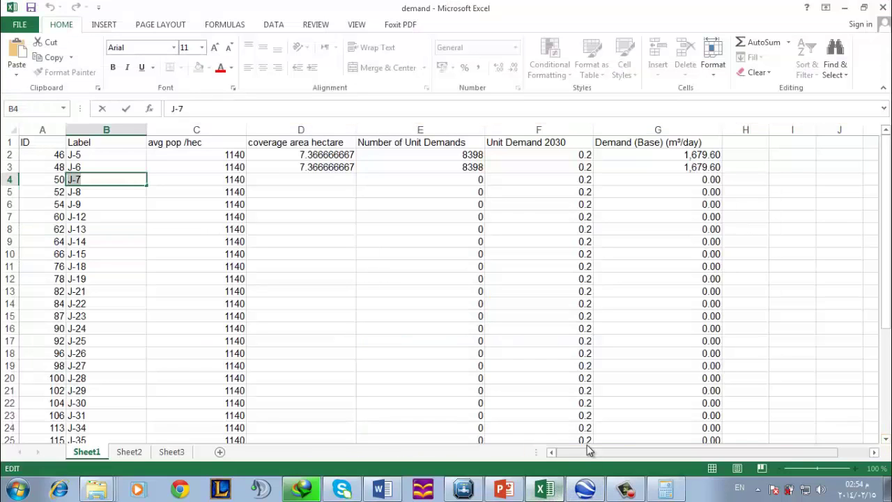
left_click(129, 452)
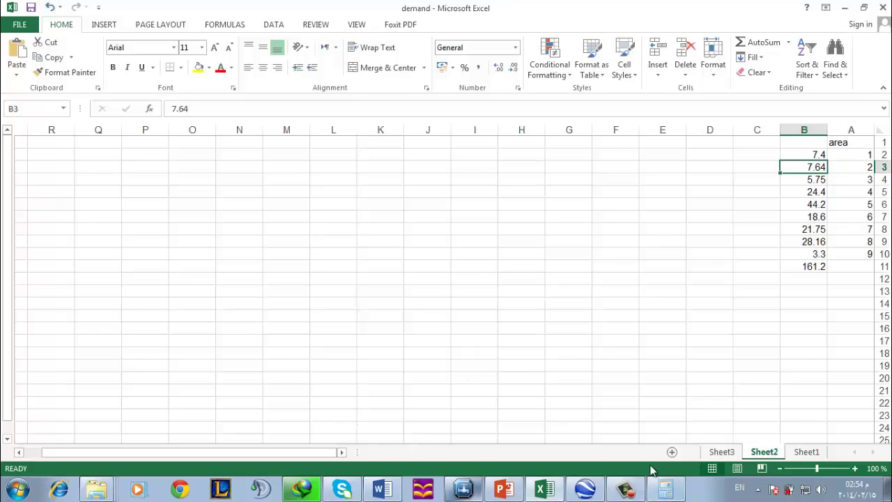
left_click(671, 490)
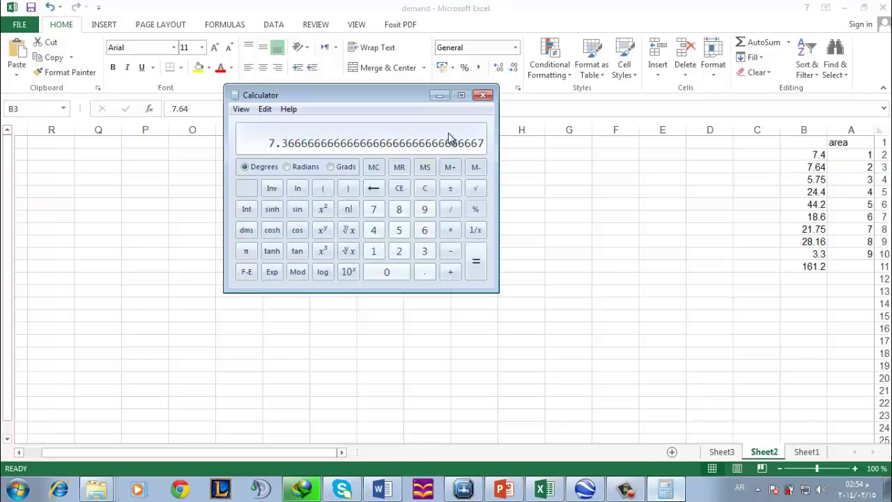
type("18")
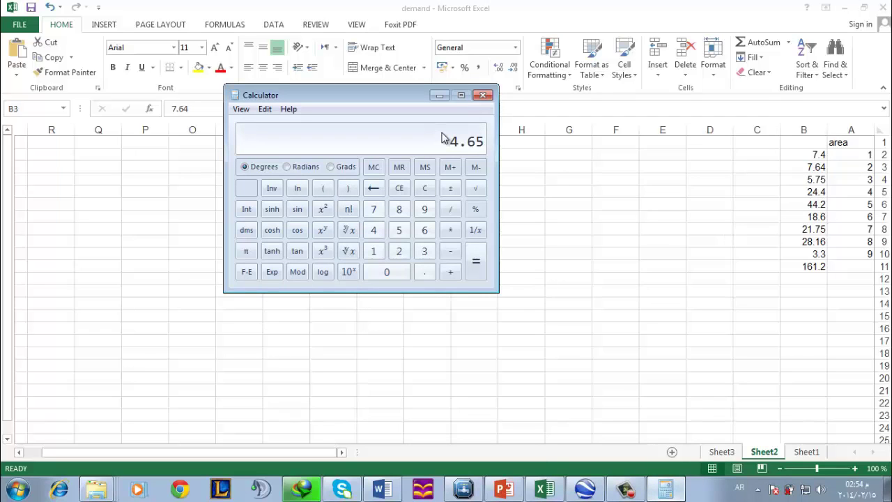
right_click(442, 138)
left_click(457, 141)
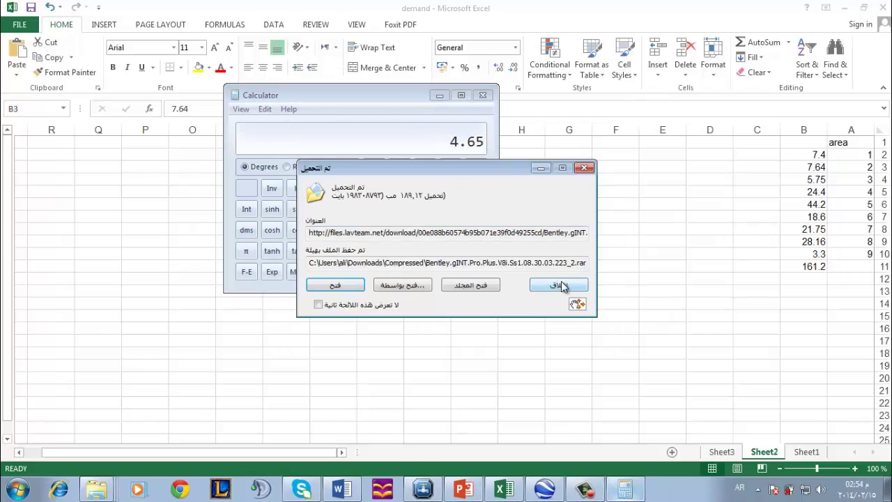
left_click(559, 285)
left_click(439, 95)
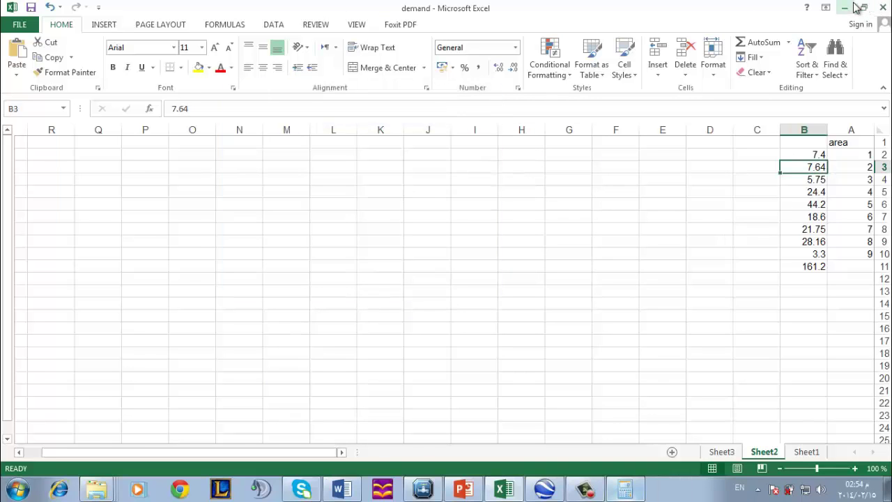
Paste the calculated share of 4.65 as J-7's coverage area in cell D4 of Sheet1 in the demand workbook
left_click(852, 8)
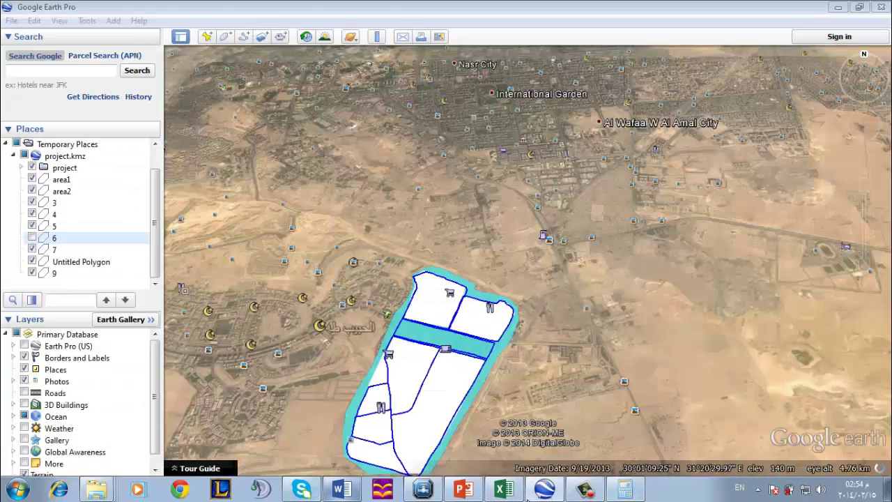
left_click(505, 490)
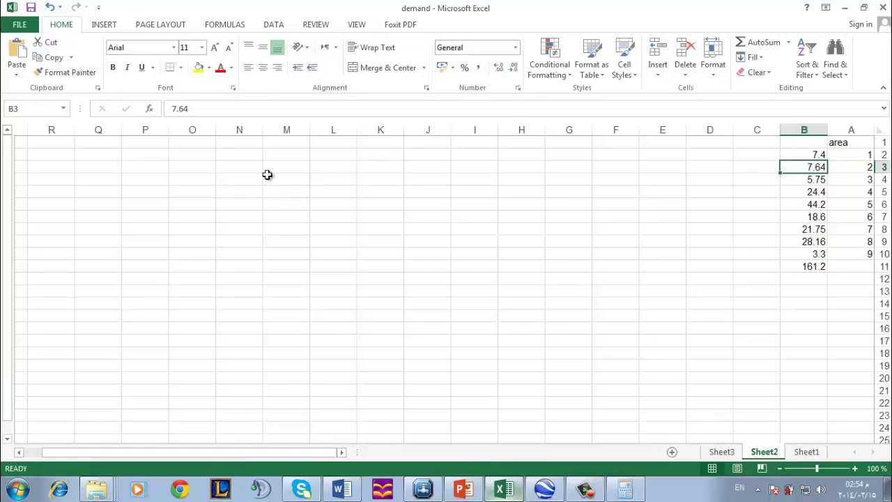
left_click(806, 452)
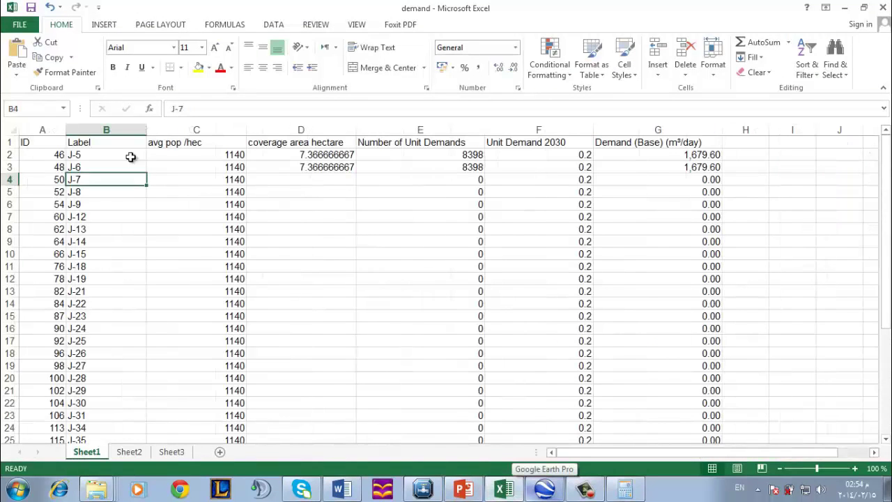
left_click(289, 176)
key("ctrl+v")
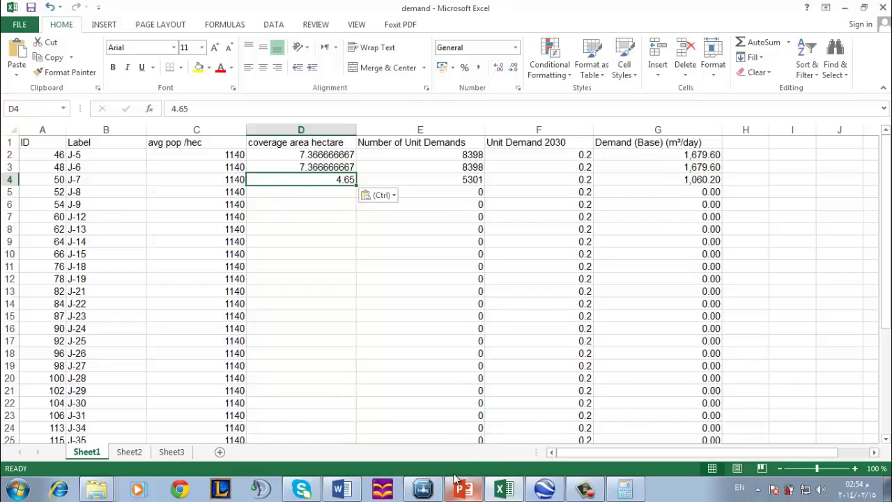
Copy the label J-8 from the demand sheet, find that junction in WaterGEMS and examine which area it borders
left_click(423, 487)
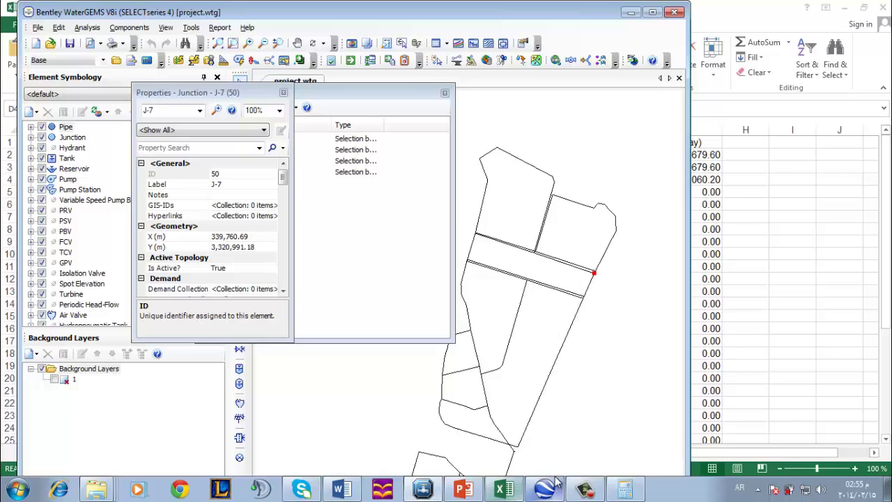
left_click(503, 488)
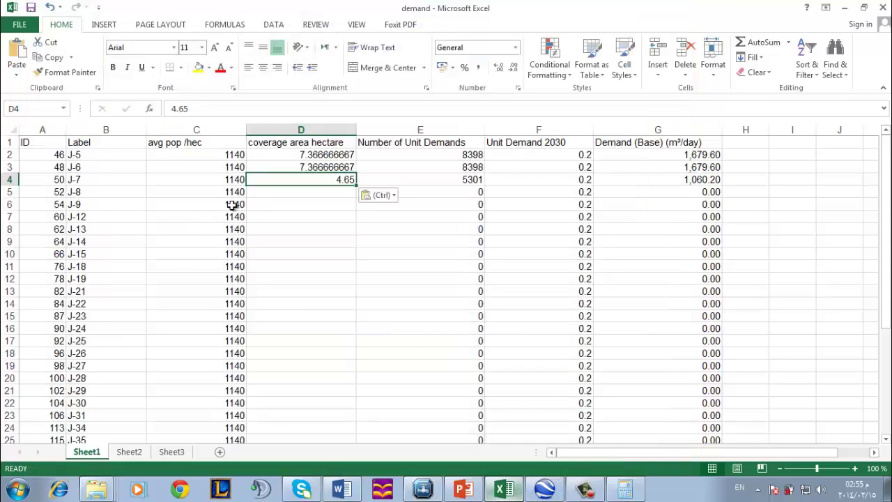
triple_click(95, 192)
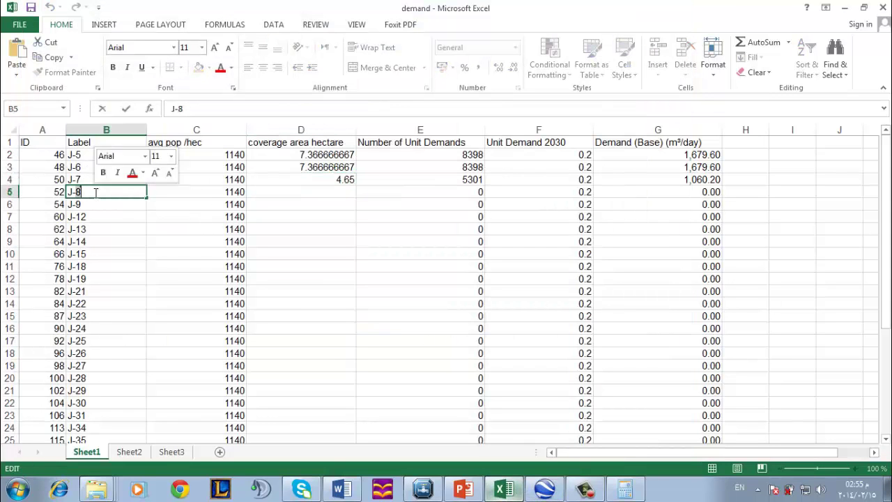
left_click_drag(95, 191, 63, 194)
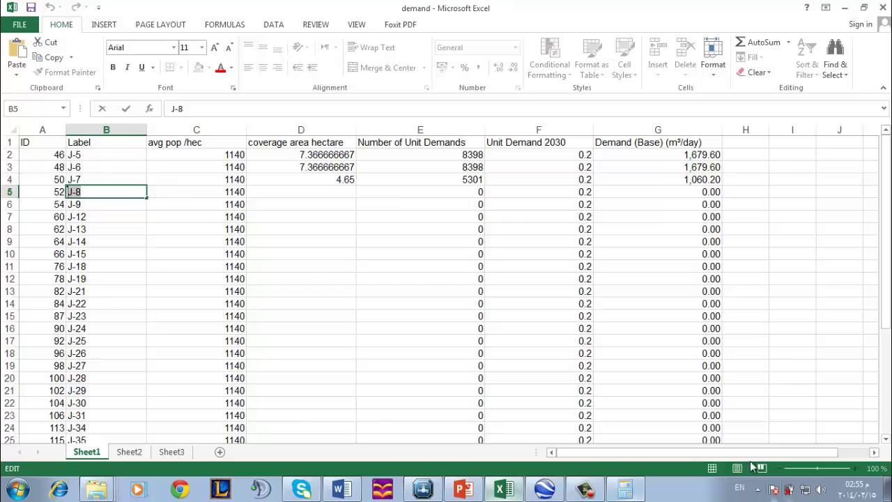
left_click(636, 489)
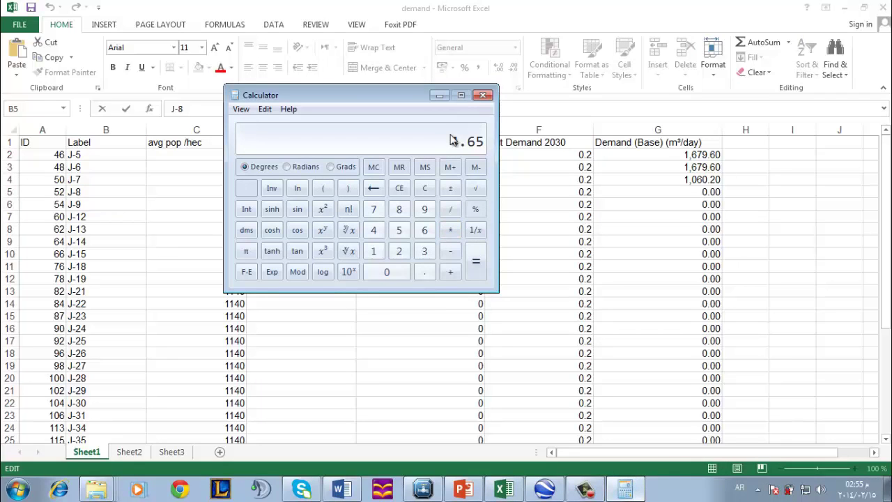
left_click(423, 489)
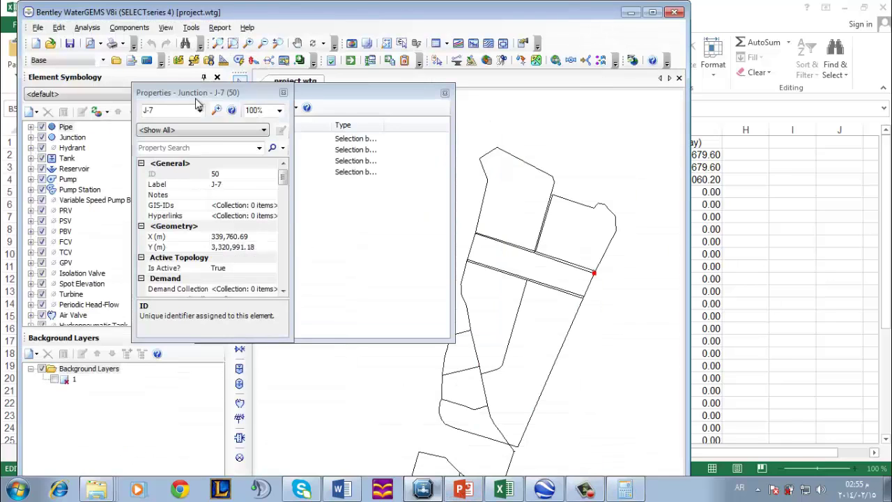
left_click(171, 108)
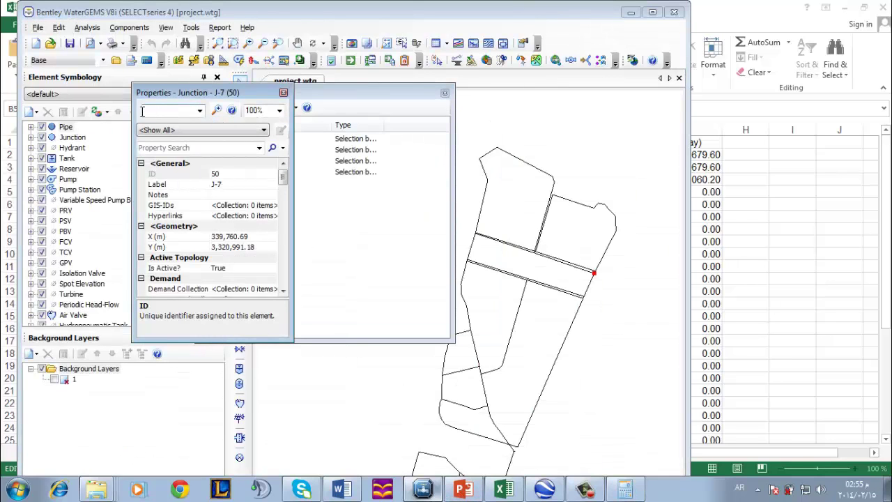
type("J-8")
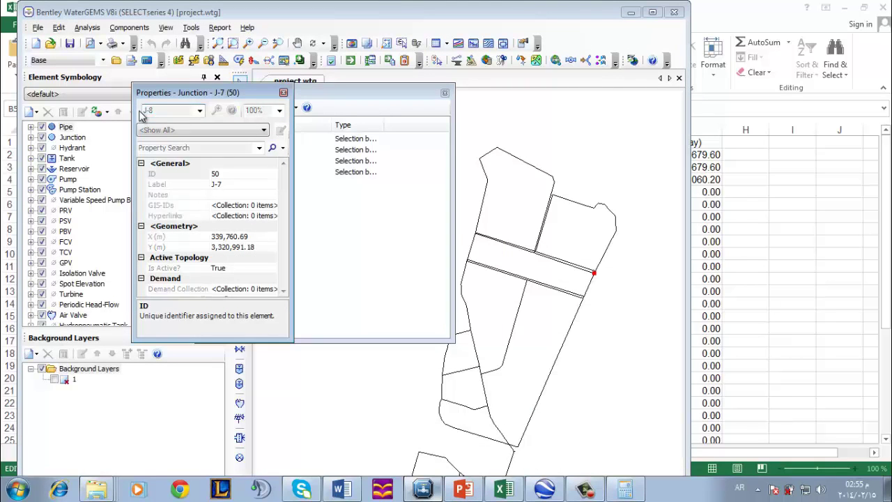
key("Return")
left_click(609, 142)
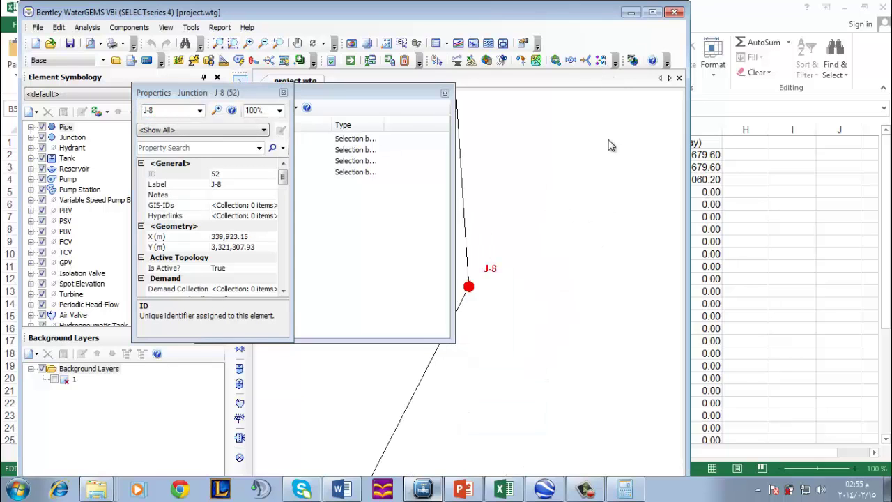
scroll(608, 296, "down", 7)
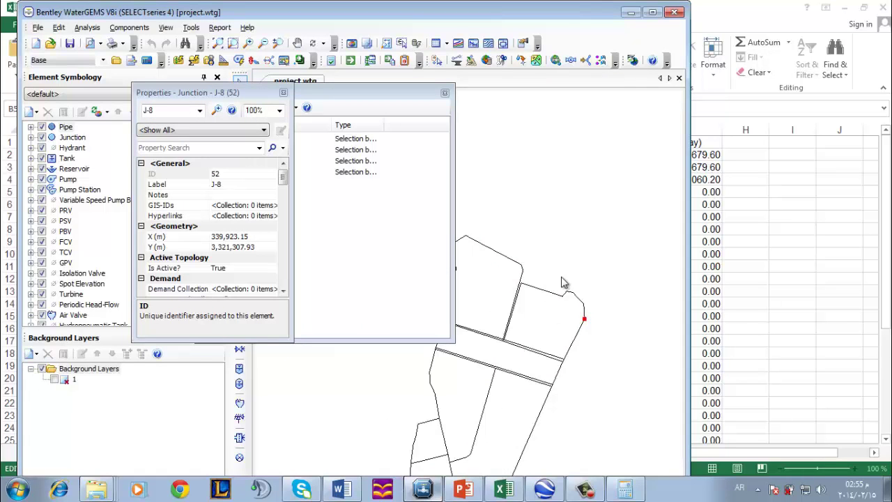
Switch to Google Earth, show polygon 6 again and toggle the other polygons to identify the one beside J-8, leaving polygon 7 hidden
left_click(544, 489)
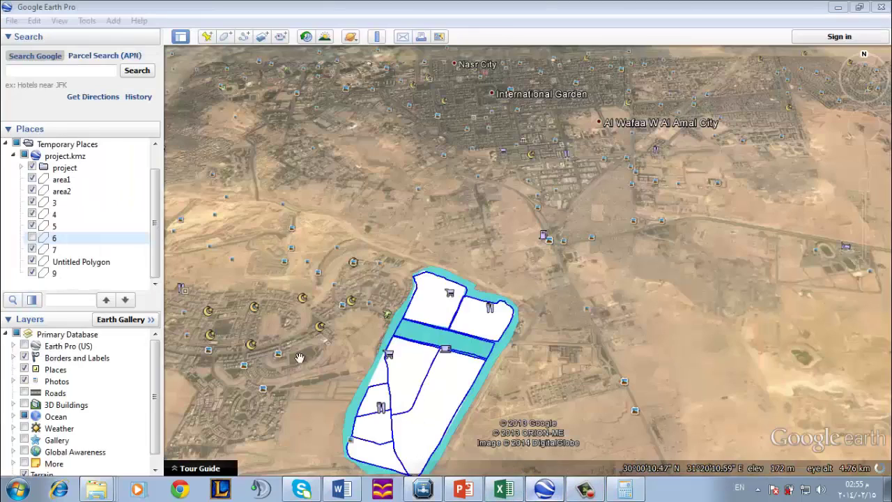
left_click(32, 238)
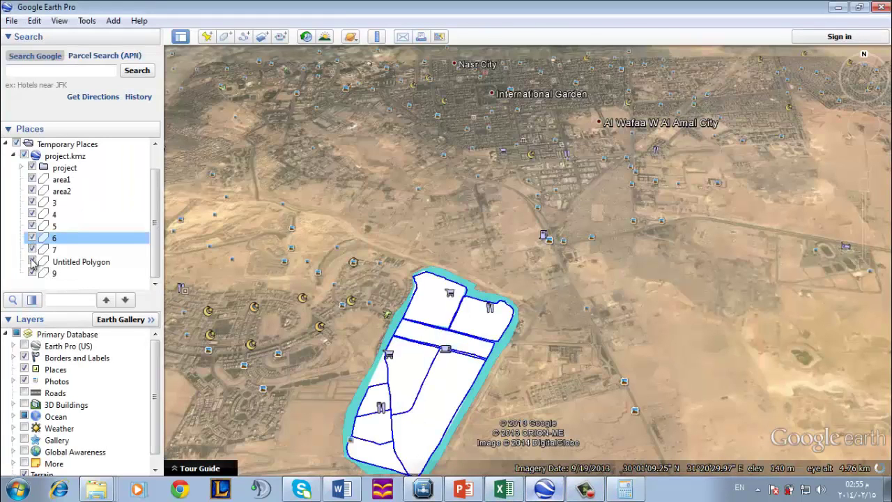
left_click(31, 261)
left_click(31, 274)
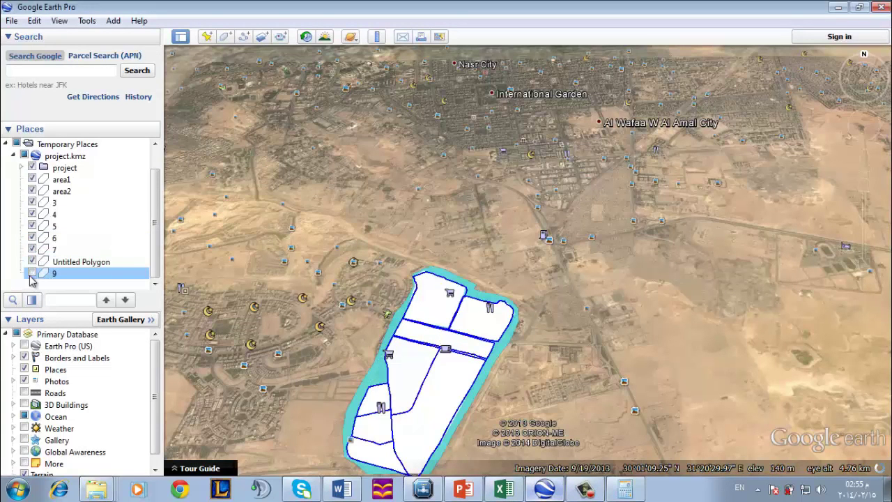
left_click(31, 273)
left_click(32, 249)
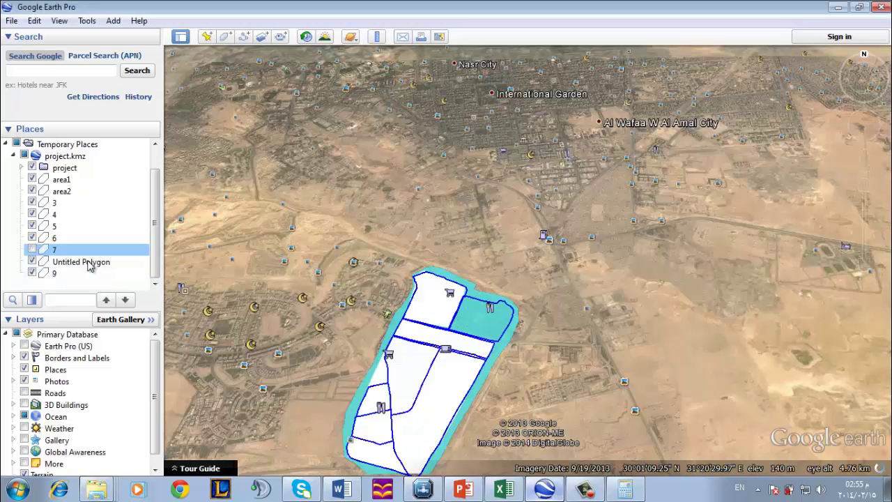
Divide area 7's 21.75 hectares from Sheet2 in Calculator among its surrounding junctions to get 4.35, highlighting the zelzal junctions in WaterGEMS to count them
left_click(489, 494)
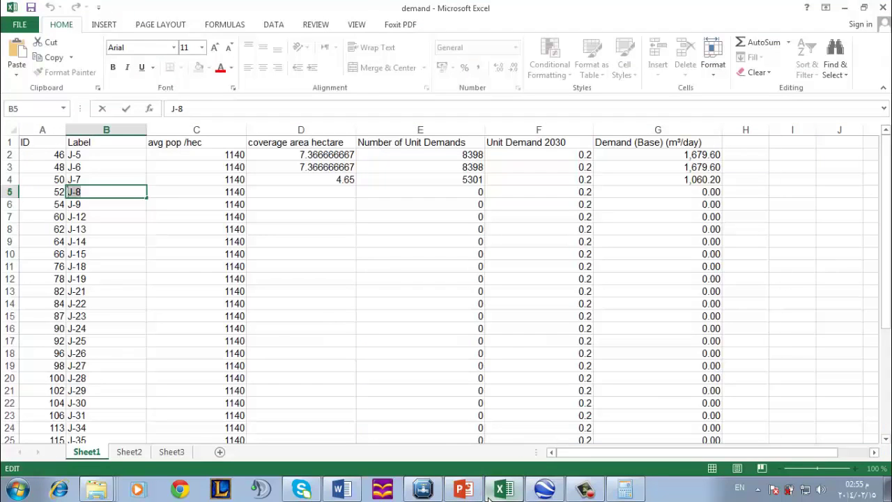
left_click(136, 452)
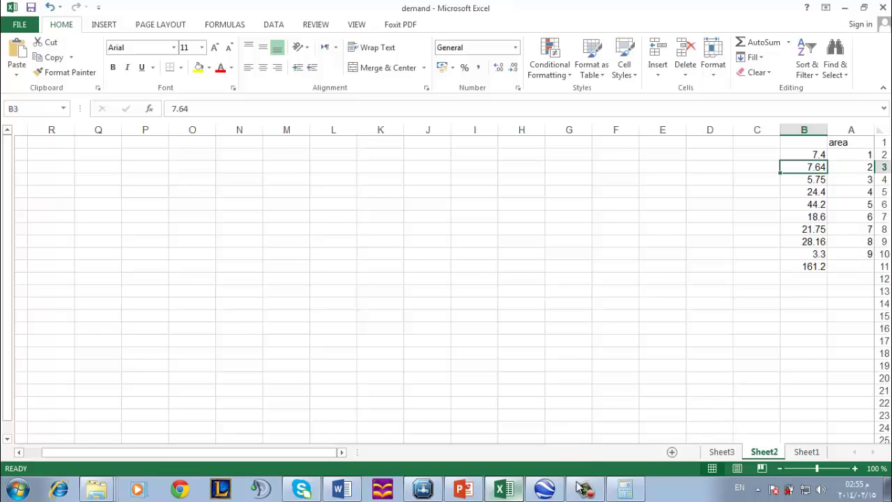
left_click(624, 488)
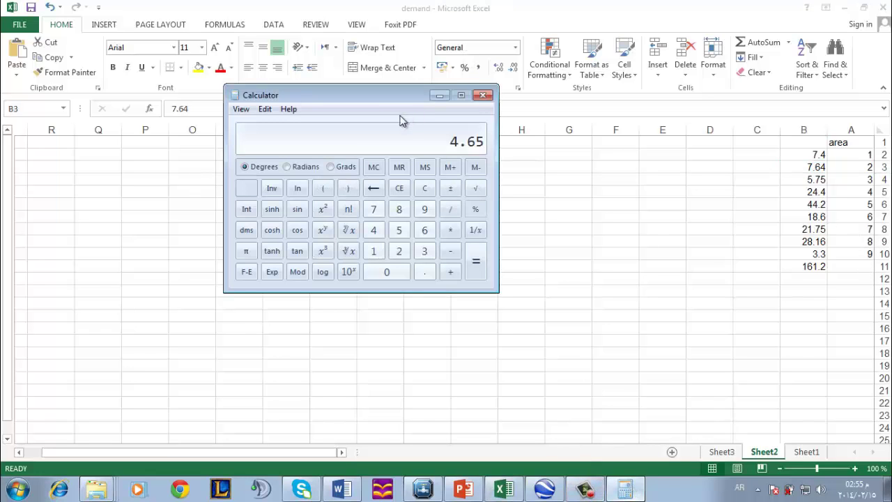
type("21.75 /")
left_click(383, 488)
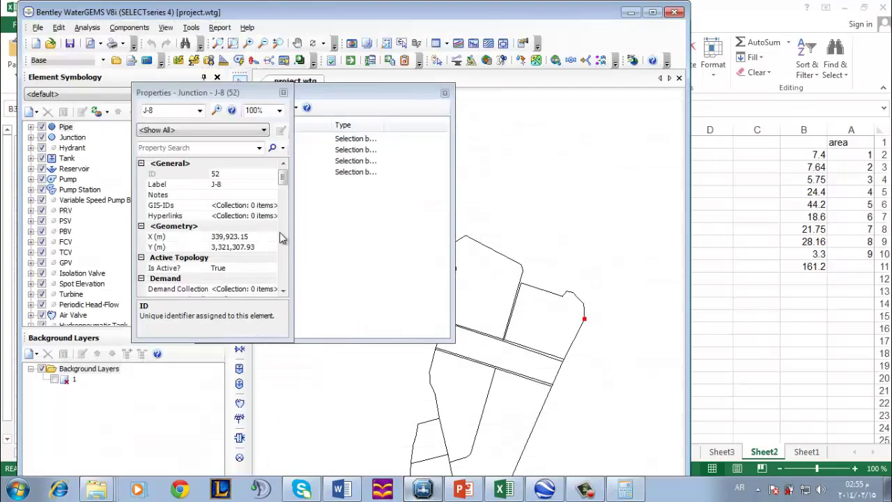
left_click(342, 162)
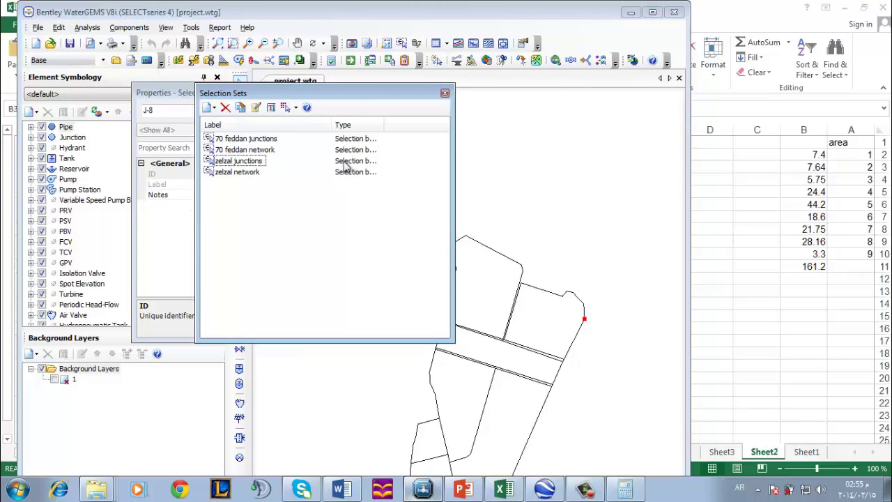
double_click(254, 161)
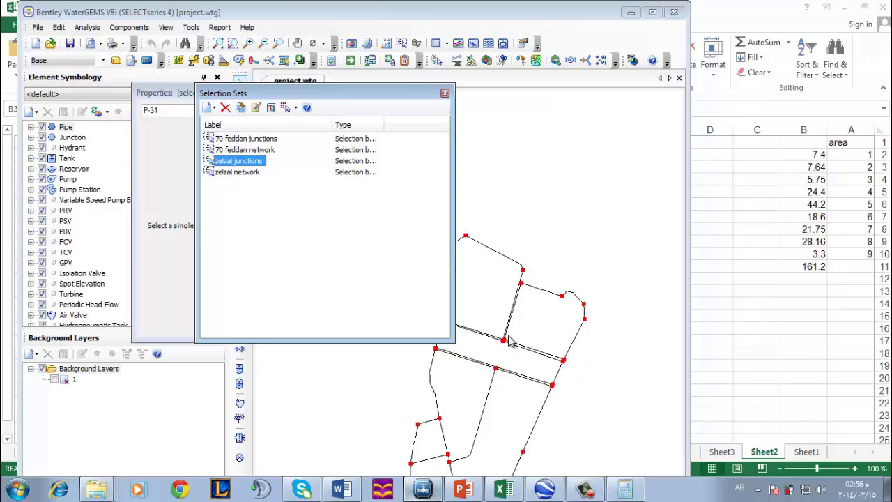
left_click(624, 487)
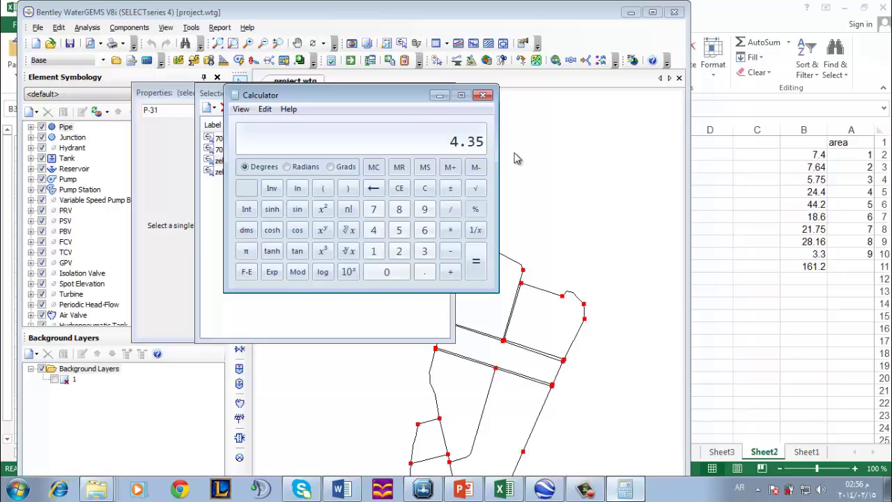
Enter 2.175, half of the calculated share, as J-8's coverage area in cell D5 of Sheet1 in the demand workbook
left_click(816, 75)
left_click(806, 451)
left_click(300, 192)
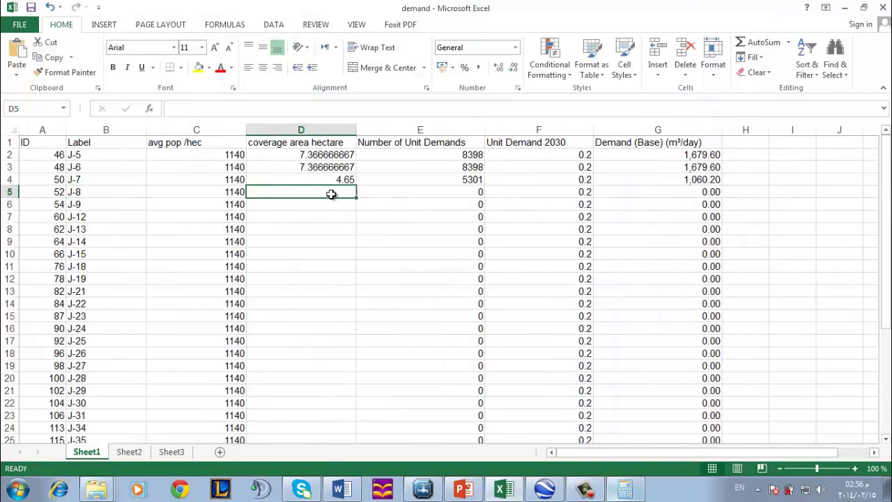
type("2.175")
Copy the label J-9 from the demand sheet, find that junction in WaterGEMS and examine its surroundings
double_click(86, 204)
left_click_drag(86, 205, 67, 204)
key("ctrl+c")
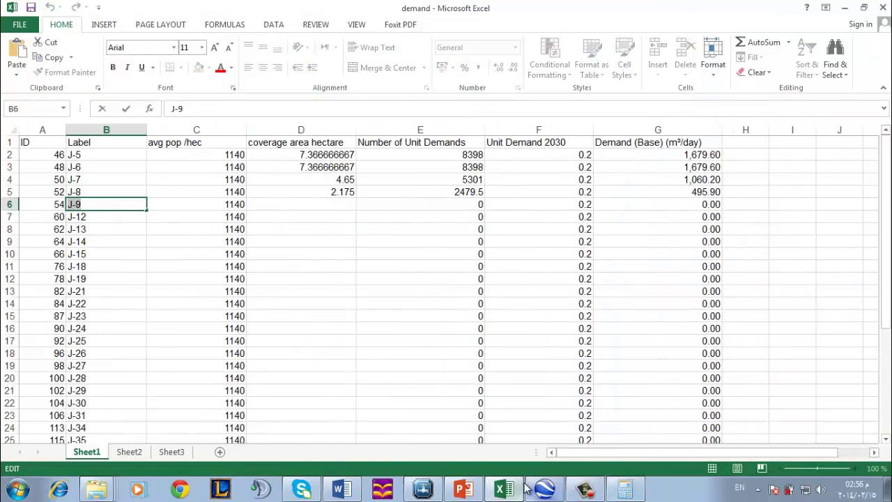
left_click(422, 489)
left_click_drag(410, 96, 509, 86)
left_click_drag(165, 109, 145, 109)
key("ctrl+v")
key("Return")
scroll(567, 374, "down", 4)
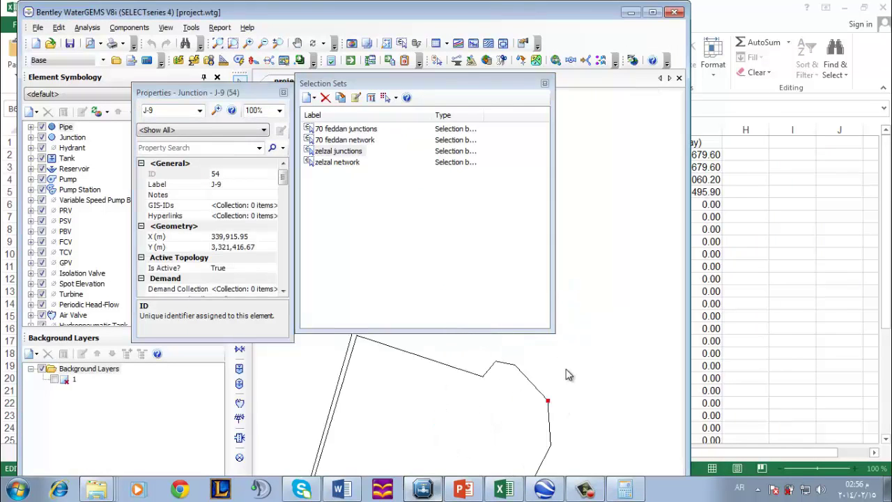
Fill J-8's coverage area of 2.175 down to J-9 in cell D6 of the demand sheet
left_click(756, 19)
left_click(338, 193)
left_click_drag(356, 198, 360, 212)
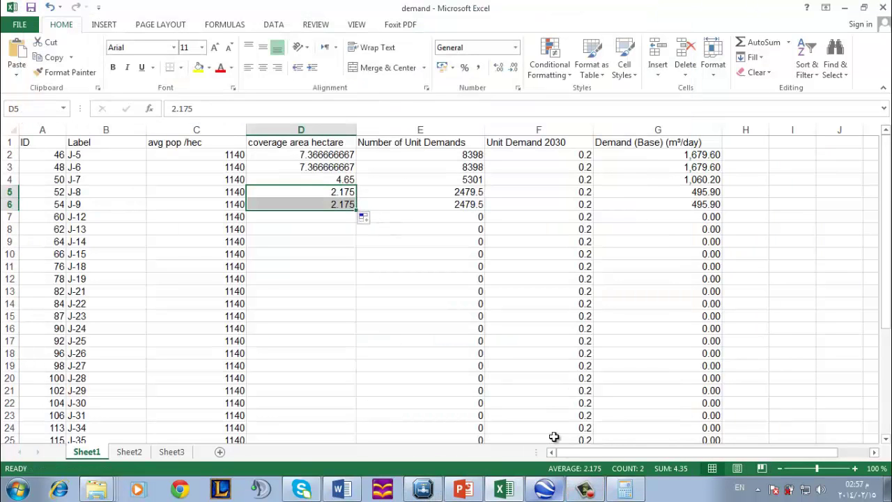
Find junction J-12 in WaterGEMS to see which area it adjoins
left_click(422, 489)
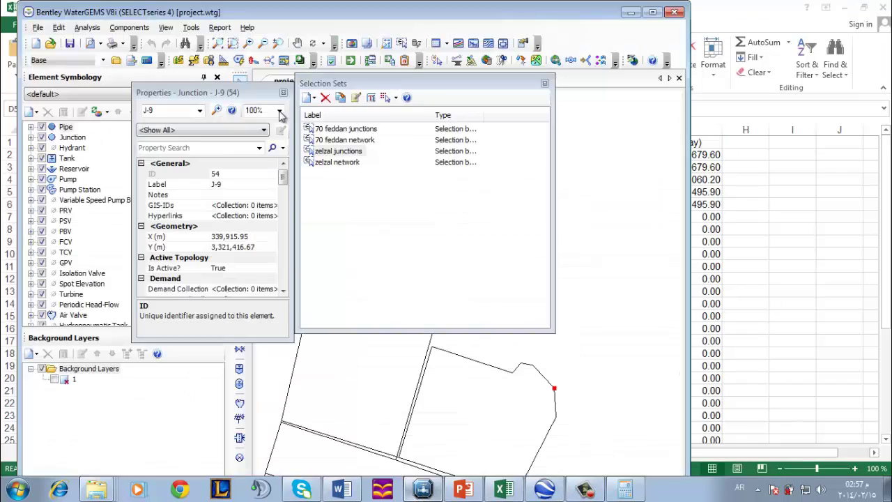
left_click(159, 110)
key("BackSpace")
type("12")
key("Return")
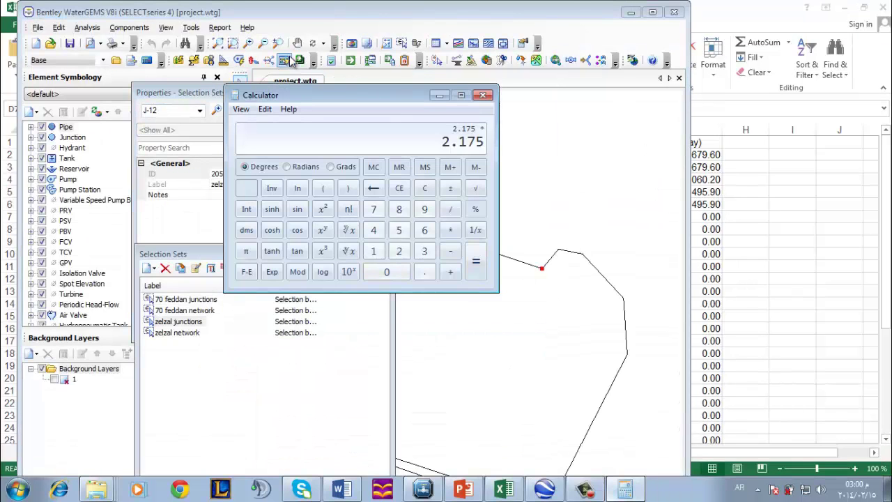
Double the 2.175 share in Calculator and enter 4.35 as J-12's coverage area in cell D7 of the demand sheet
key("Return")
left_click(761, 106)
type("4.35")
Copy the label J-13 from the demand sheet, find that junction in WaterGEMS and examine its surroundings
double_click(100, 229)
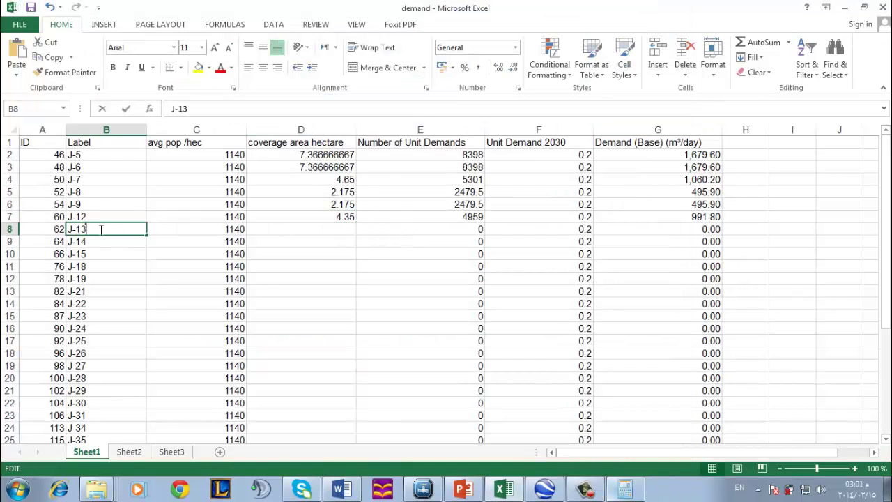
left_click_drag(99, 229, 67, 229)
key("ctrl+c")
left_click(422, 489)
double_click(149, 110)
key("ctrl+v")
key("Return")
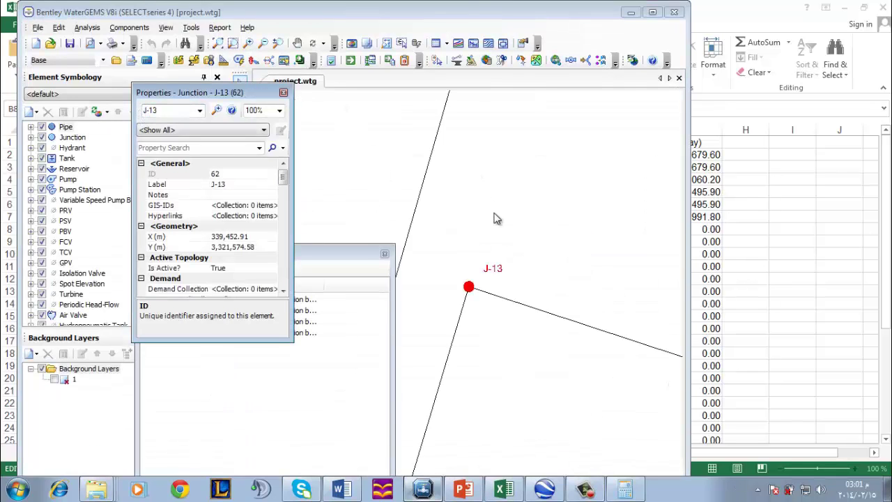
scroll(548, 193, "down", 5)
Fill J-12's coverage area of 4.35 down to J-13 and J-14 in cells D8 and D9
left_click(630, 12)
left_click(343, 217)
left_click_drag(355, 223, 354, 248)
Show junctions J-14 and J-15 in WaterGEMS one after the other to check which areas they adjoin
left_click(422, 489)
key("Down")
key("alt+Tab")
left_click(423, 490)
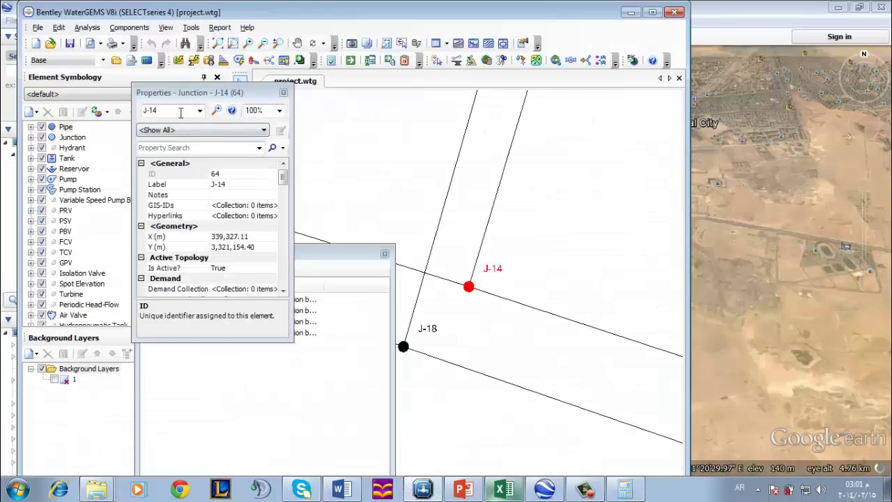
key("Down")
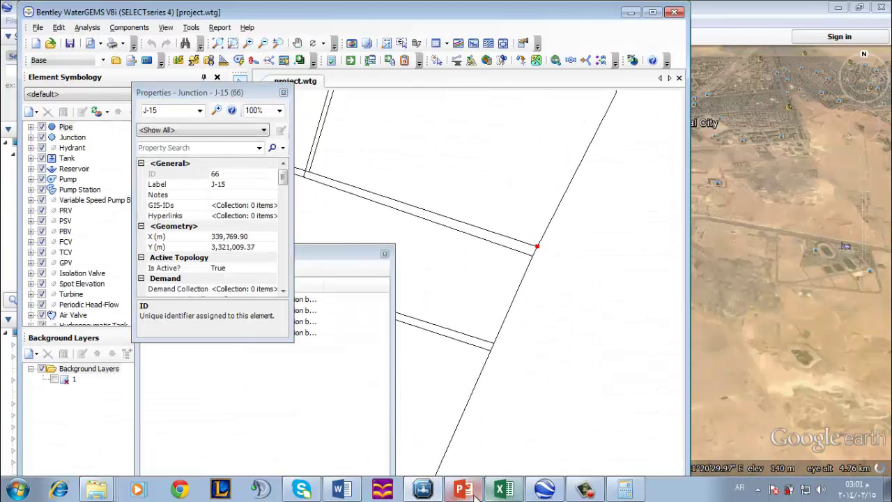
Extend the 4.35 coverage area down to J-15 in cell D10 of the demand sheet
key("alt+Tab")
left_click_drag(355, 248, 355, 260)
left_click(292, 270)
Find junction J-18 from the demand sheet in WaterGEMS and examine which areas surround it
key("alt+Tab")
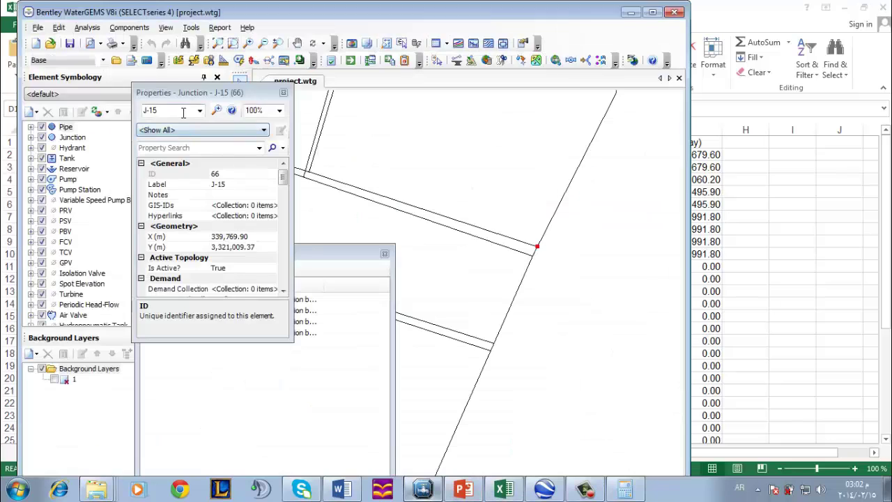
key("Down")
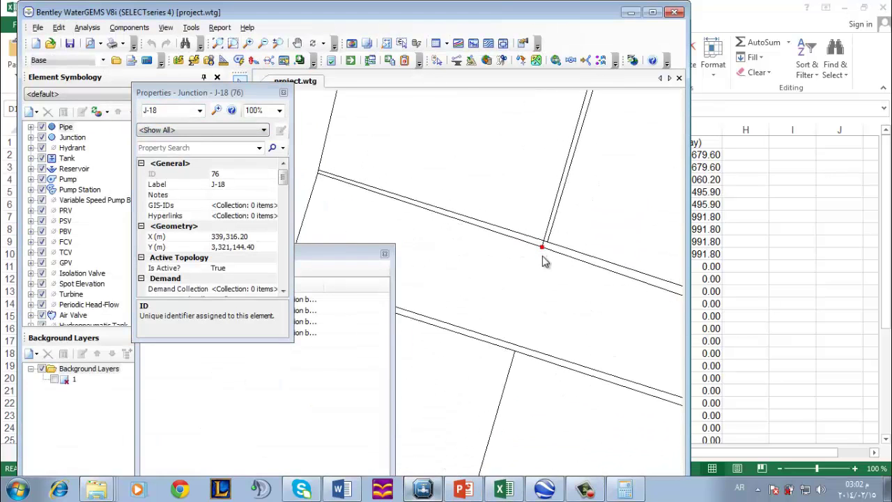
scroll(547, 254, "down", 2)
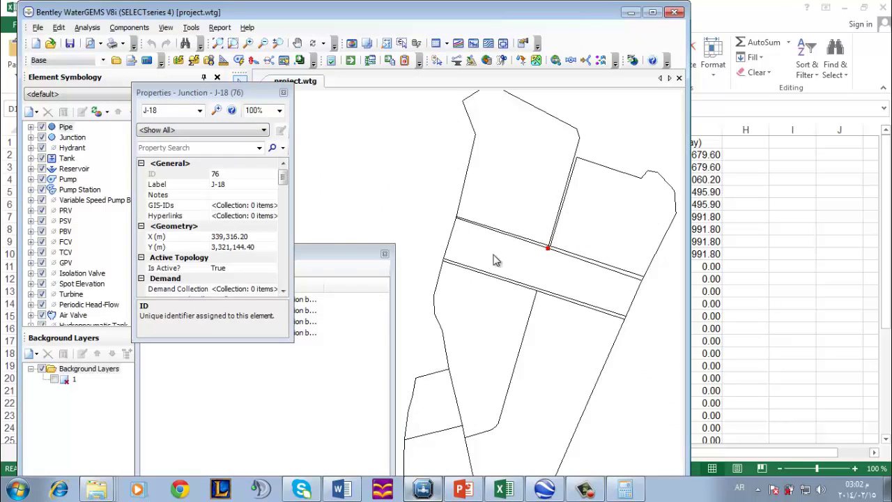
Highlight the zelzal junctions selection set on the network drawing and inspect the junctions around the areas near J-18
left_click_drag(333, 253, 394, 162)
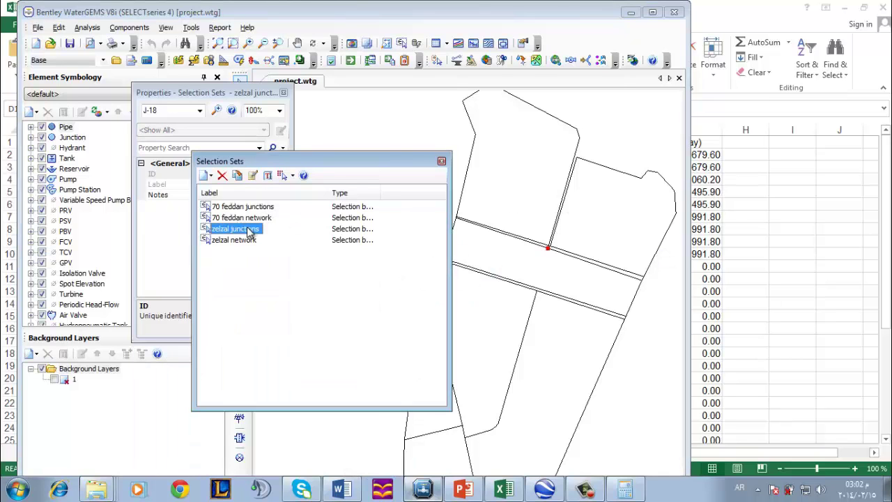
double_click(247, 230)
left_click_drag(333, 165, 261, 166)
scroll(458, 220, "up", 4)
scroll(428, 226, "down", 4)
scroll(638, 296, "up", 4)
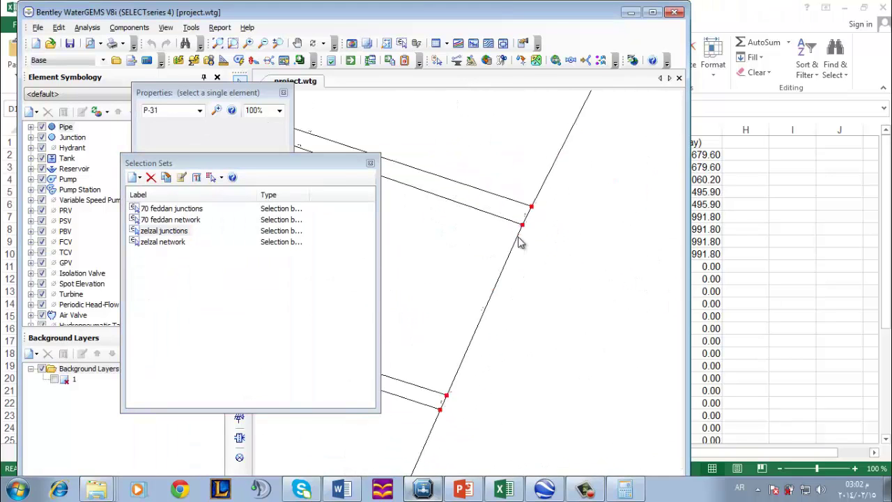
scroll(520, 242, "up", 2)
Switch to Google Earth and toggle the Untitled Polygon and area 6 to identify the areas adjoining J-18
key("alt+Tab")
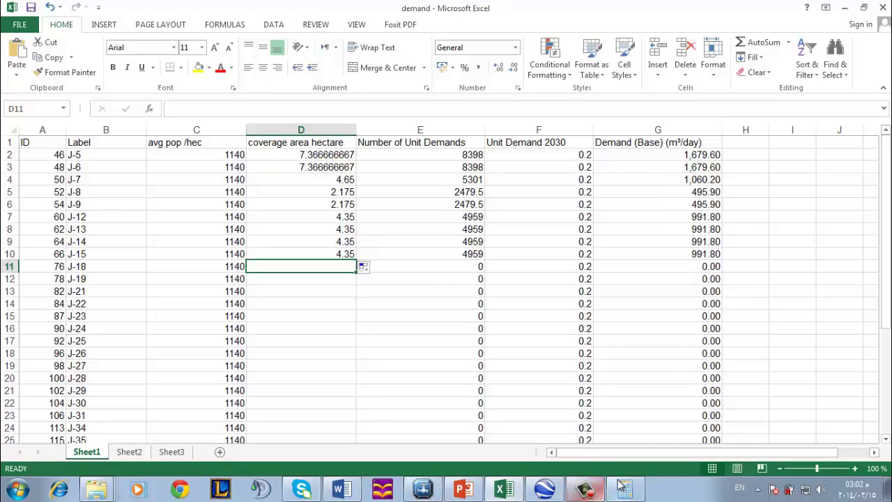
left_click(544, 488)
left_click(32, 261)
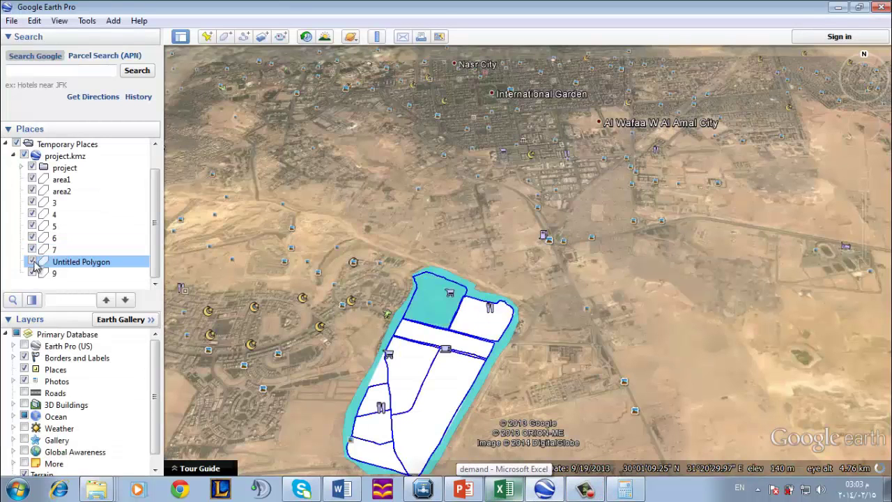
left_click(32, 260)
left_click(32, 238)
left_click(32, 238)
Look up area 6's size on Sheet2, divide it among its junctions in Calculator and copy the 3.72 share
left_click(503, 489)
left_click(134, 451)
key("alt+Tab")
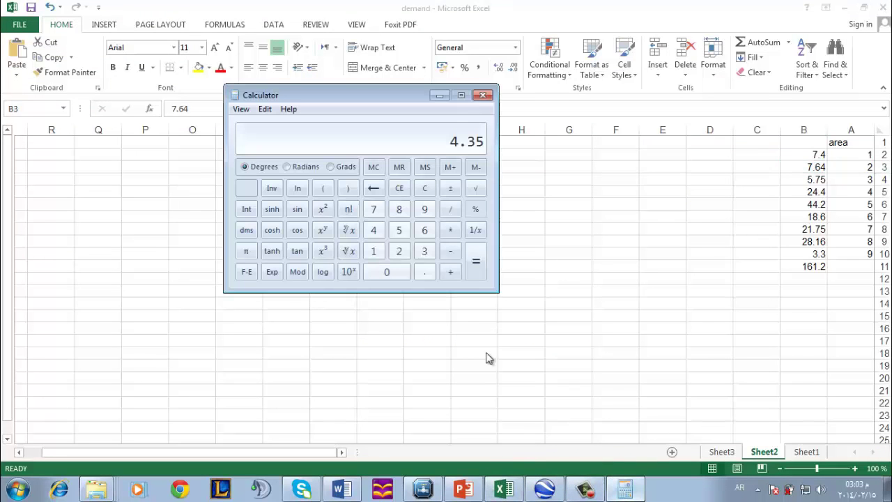
key("Return")
right_click(469, 145)
left_click(499, 152)
left_click(844, 7)
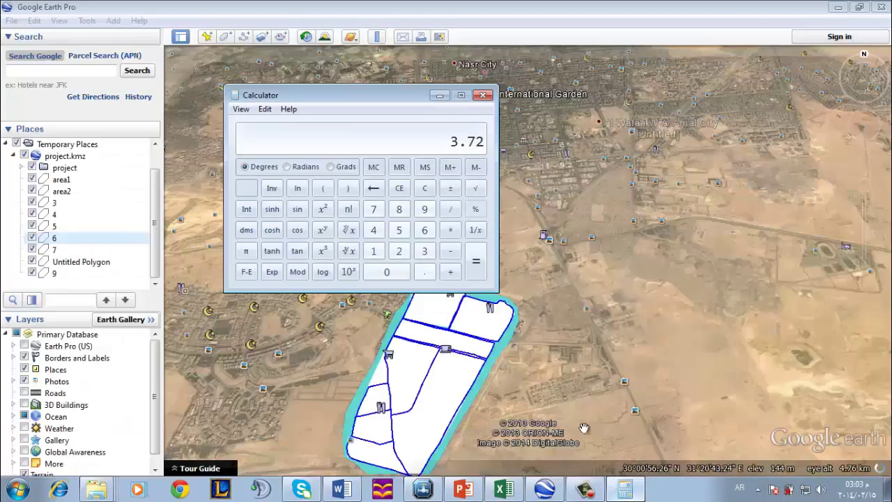
Replace J-7's coverage area in cell D4 of the demand sheet with 3.72
left_click(503, 489)
left_click(807, 452)
left_click(320, 180)
type("3.72")
Start J-18's coverage area formula in D11 as 3.72 plus a Sheet2 area, checking the adjoining polygons in Google Earth and junctions in WaterGEMS
left_click(315, 266)
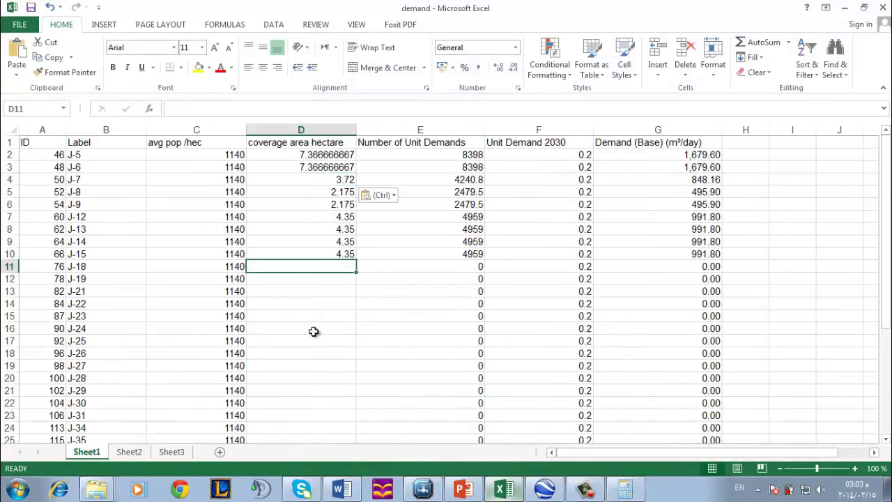
type("=3.72*")
key("alt+Tab")
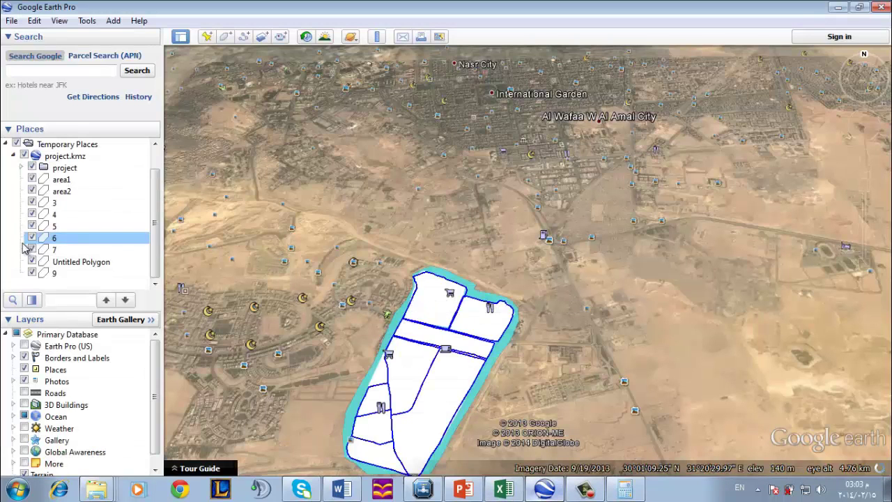
left_click(31, 272)
left_click(32, 260)
left_click(503, 489)
left_click(757, 451)
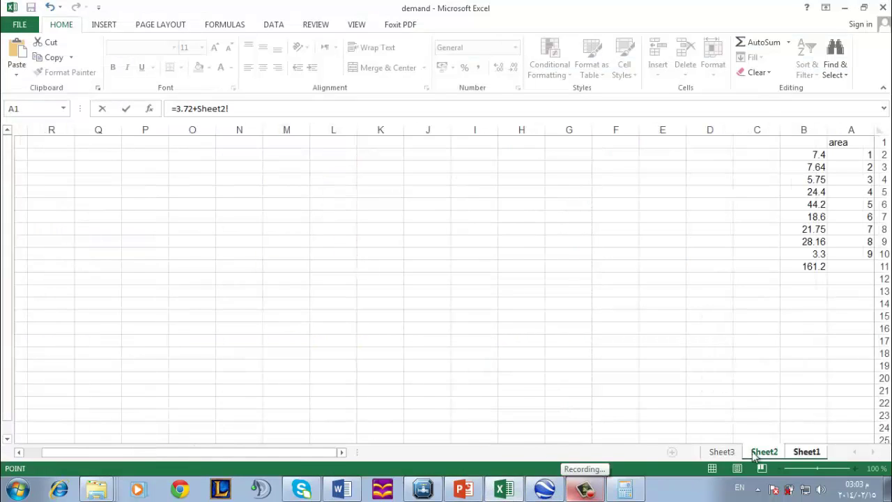
key("alt+Tab")
left_click(422, 488)
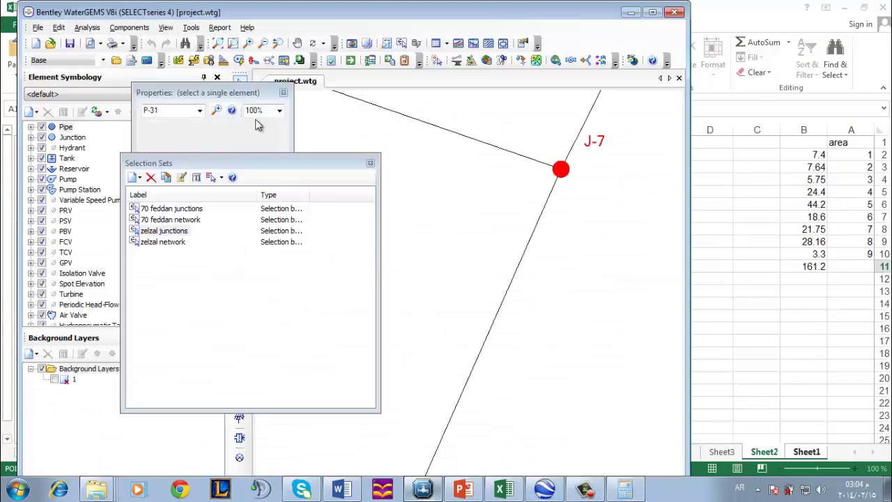
Highlight the zelzal junctions selection set to examine the junctions around the zone, and return to the Excel demand workbook
left_click(174, 228)
scroll(534, 219, "down", 5)
scroll(538, 237, "up", 2)
scroll(545, 263, "down", 2)
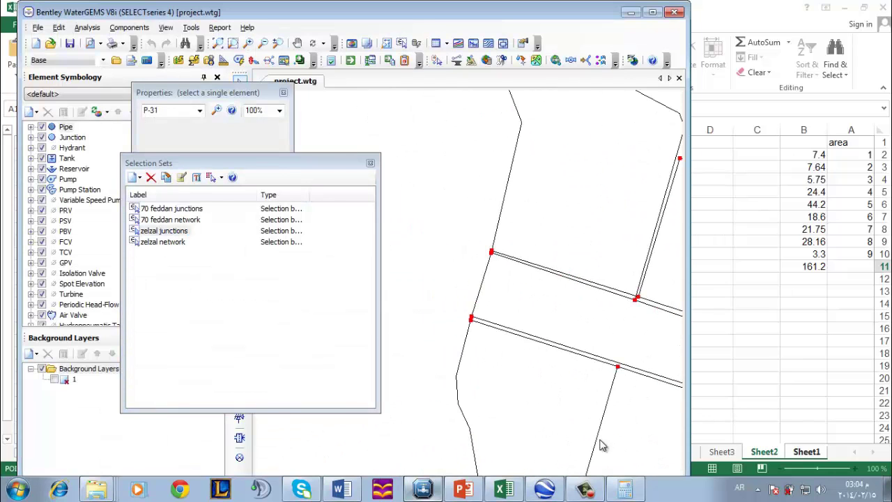
key("alt+Tab")
key("alt+Tab")
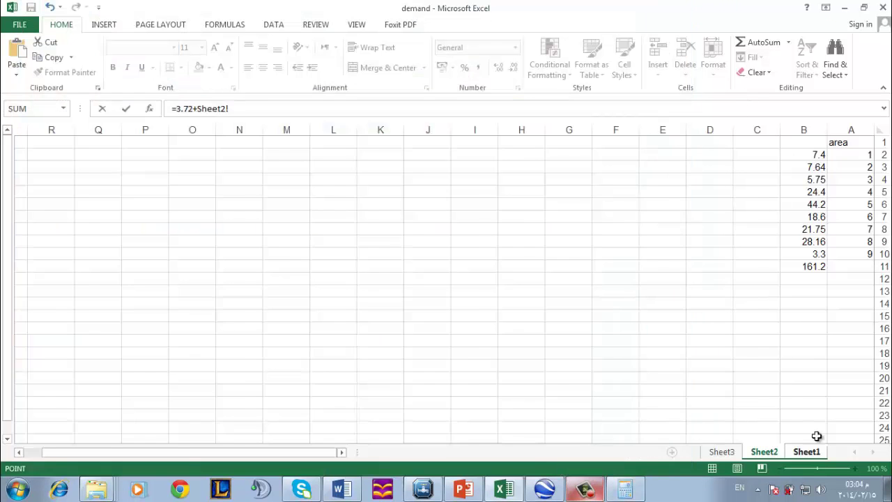
Complete the J-18 coverage area formula as 3.72+7.04, replacing the Sheet2 reference
left_click(806, 451)
key("BackSpace")
key("BackSpace")
key("BackSpace")
key("BackSpace")
key("BackSpace")
key("BackSpace")
key("BackSpace")
type("7.04")
key("Return")
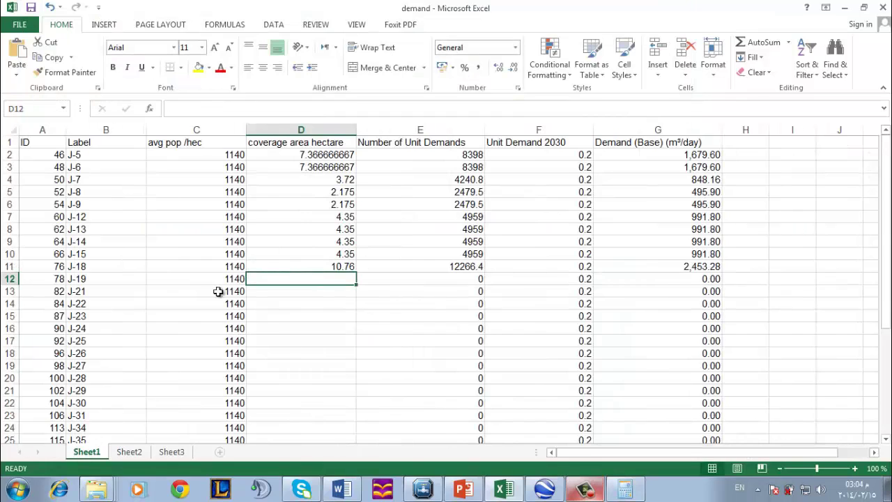
Switch to WaterGEMS and locate pipe P-19 in the network drawing
left_click(423, 488)
left_click(167, 110)
key("BackSpace")
key("BackSpace")
type("19")
key("Return")
left_click(507, 73)
scroll(538, 293, "down", 3)
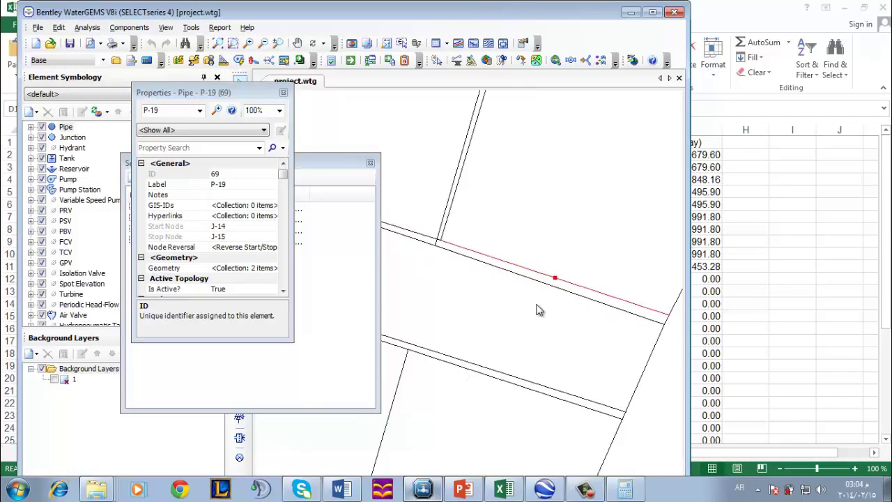
scroll(537, 310, "up", 5)
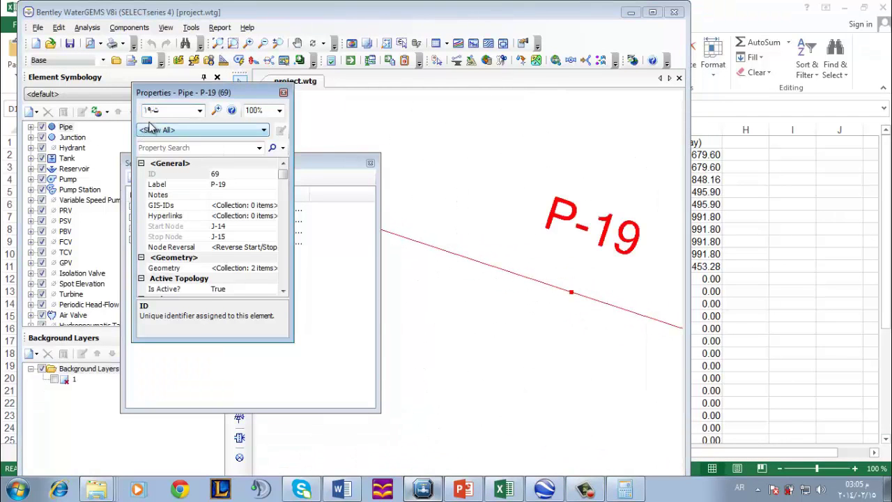
Locate junction J-19 in the network drawing through the element properties
key("BackSpace")
key("BackSpace")
key("BackSpace")
key("BackSpace")
type("J-19")
key("Return")
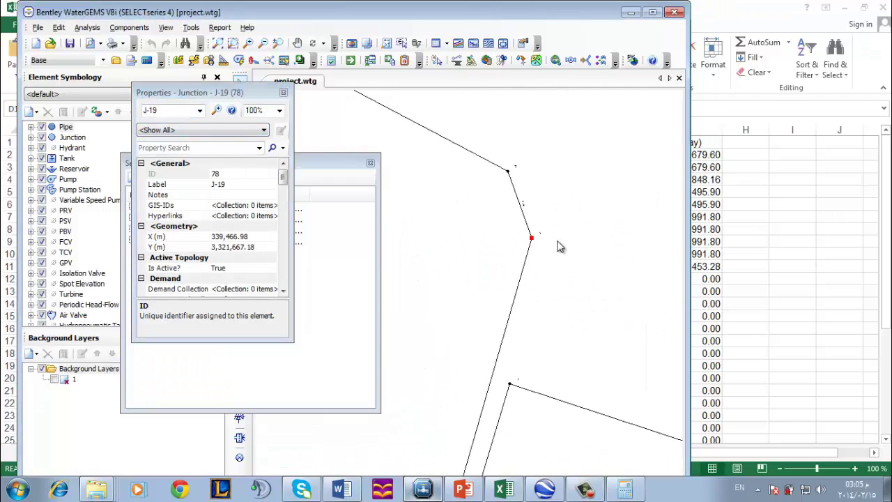
scroll(569, 284, "up", 4)
Switch to Excel, paste the calculated 7.04 as the J-19 coverage area and fill it down through J-22
left_click(772, 99)
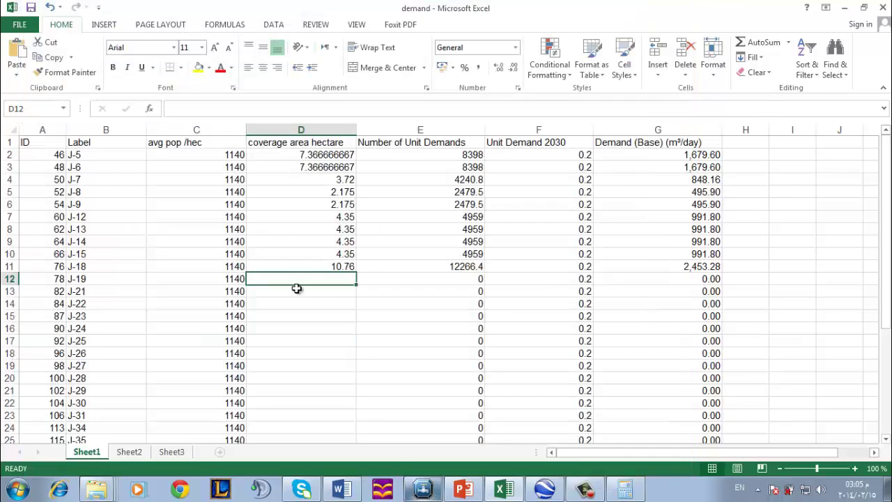
left_click(624, 489)
left_click(623, 489)
type("7.54")
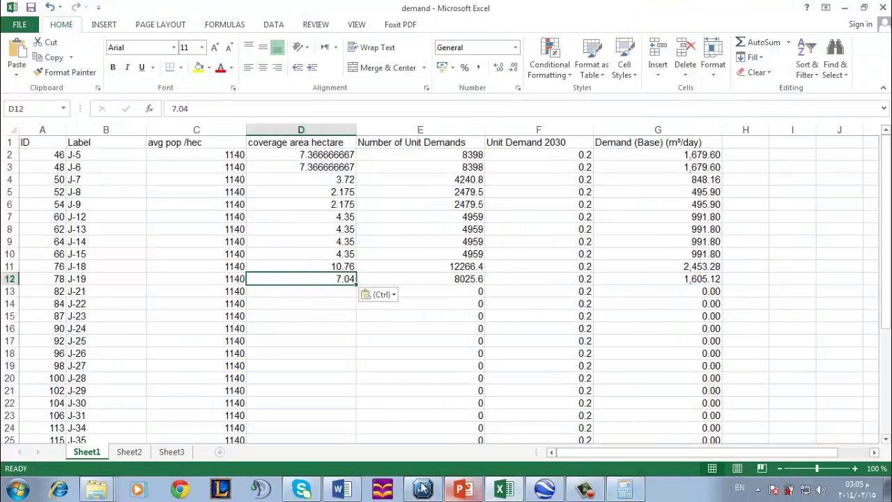
key("alt+Tab")
left_click(762, 111)
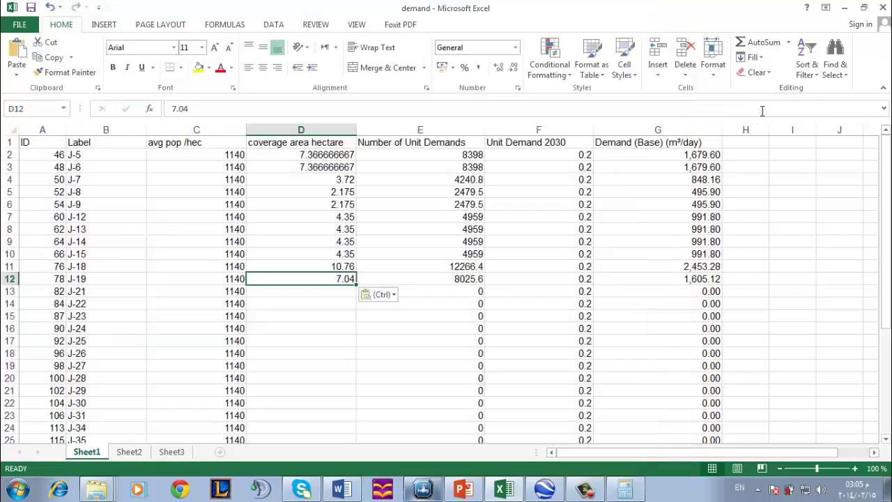
left_click_drag(357, 284, 351, 309)
Switch to WaterGEMS, locate junctions J-22 and J-23 in the network, and return to Excel
key("alt+Tab")
left_click(174, 110)
key("BackSpace")
type("2")
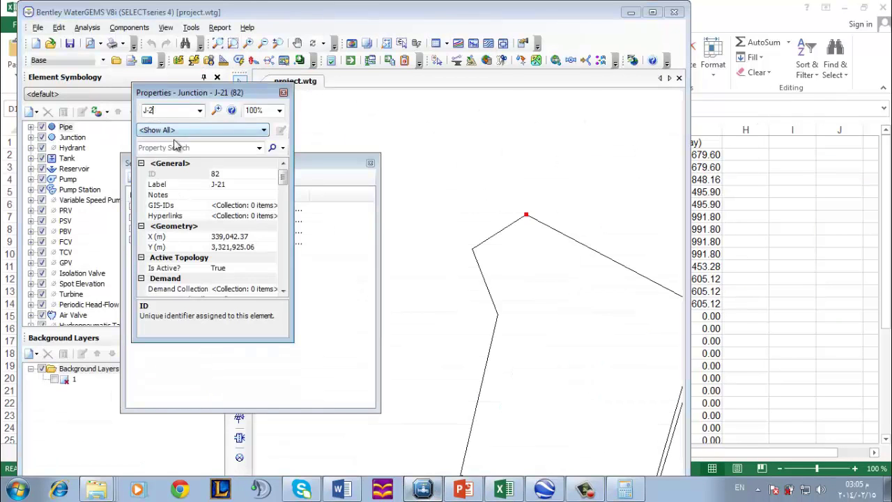
key("Return")
key("alt+Tab")
key("alt+Tab")
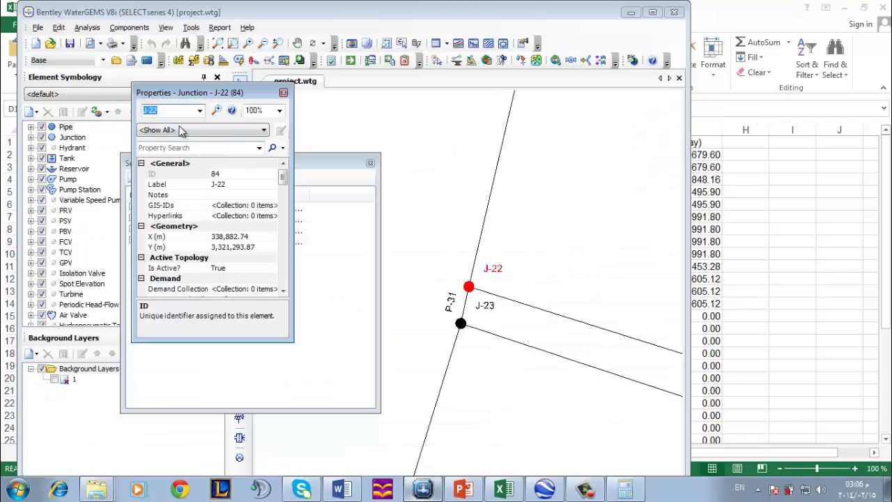
type("3")
key("Return")
key("alt+Tab")
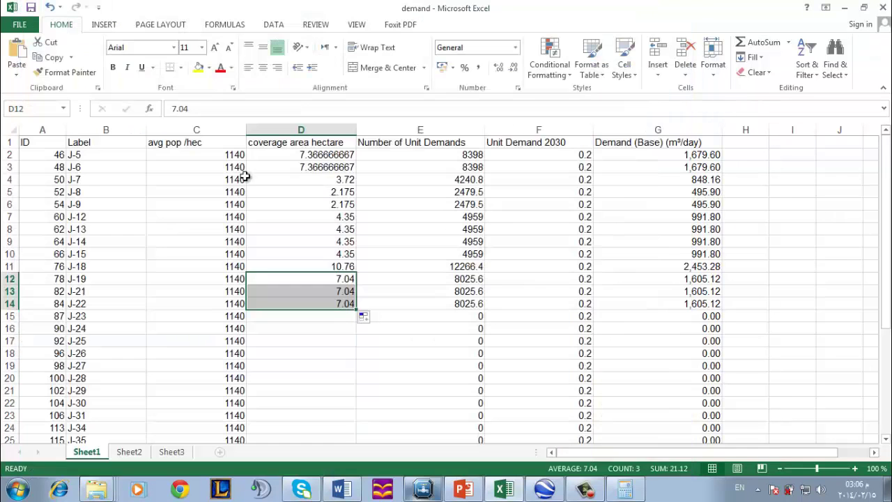
Copy the J-7 coverage area value 3.72 into the coverage area cell of J-23
left_click(301, 179)
key("ctrl+c")
left_click(328, 315)
key("ctrl+v")
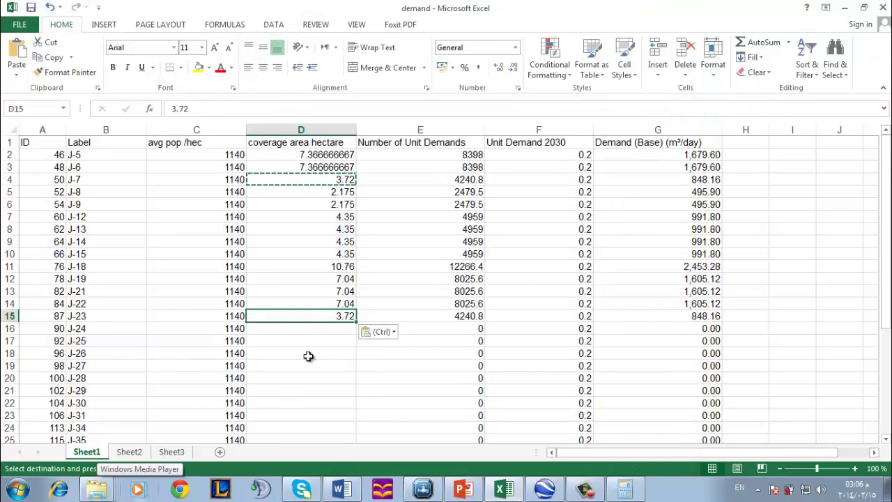
Locate junction J-24 in WaterGEMS, and fill the J-23 coverage area down through J-25 in Excel
left_click(422, 485)
left_click(181, 110)
key("BackSpace")
type("4")
key("Return")
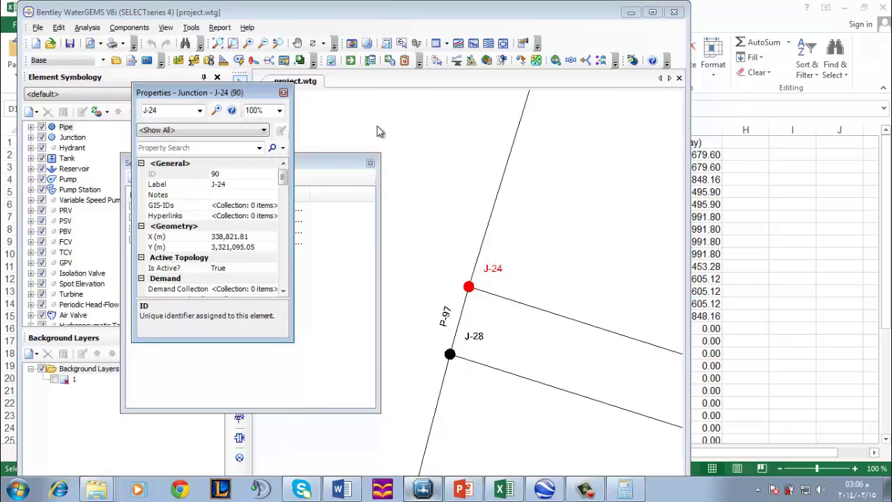
left_click(499, 491)
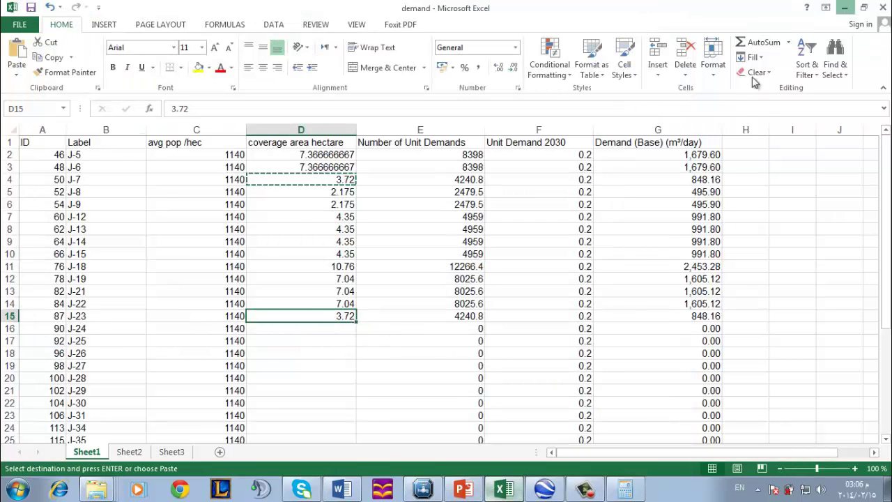
left_click(844, 7)
scroll(481, 303, "down", 4)
scroll(408, 271, "up", 2)
left_click(504, 489)
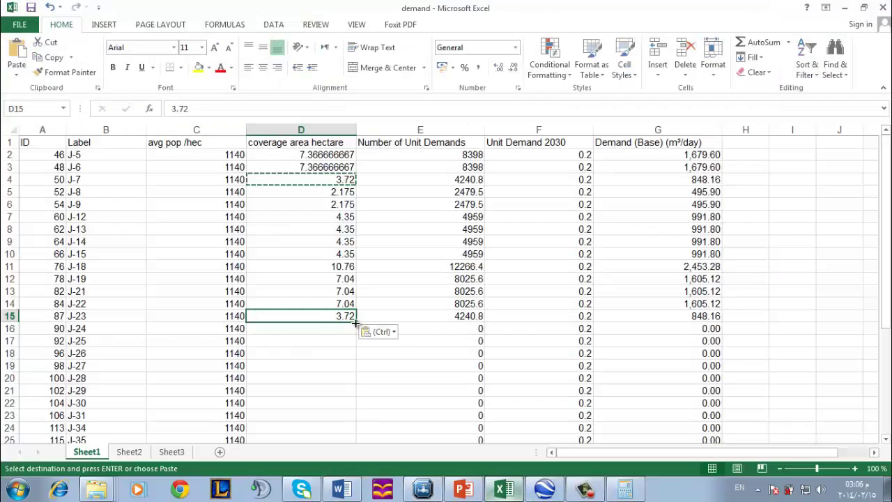
left_click_drag(355, 322, 353, 344)
Switch to WaterGEMS, locate junction J-25 in the network, and return to Excel
left_click(422, 488)
left_click(191, 109)
key("BackSpace")
type("5")
key("Return")
scroll(528, 342, "down", 4)
left_click(503, 488)
Switch to WaterGEMS and examine where junction J-26 lies in the network
left_click(423, 489)
left_click(180, 110)
key("BackSpace")
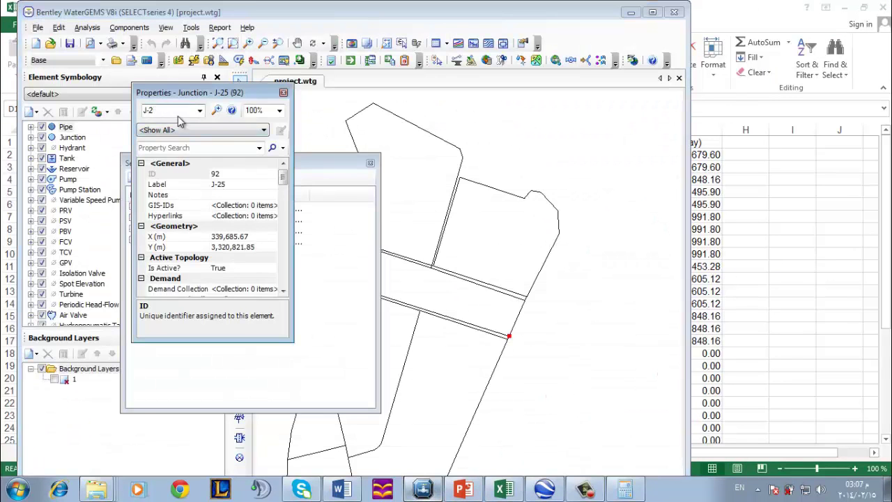
type("6")
key("Return")
scroll(547, 338, "up", 3)
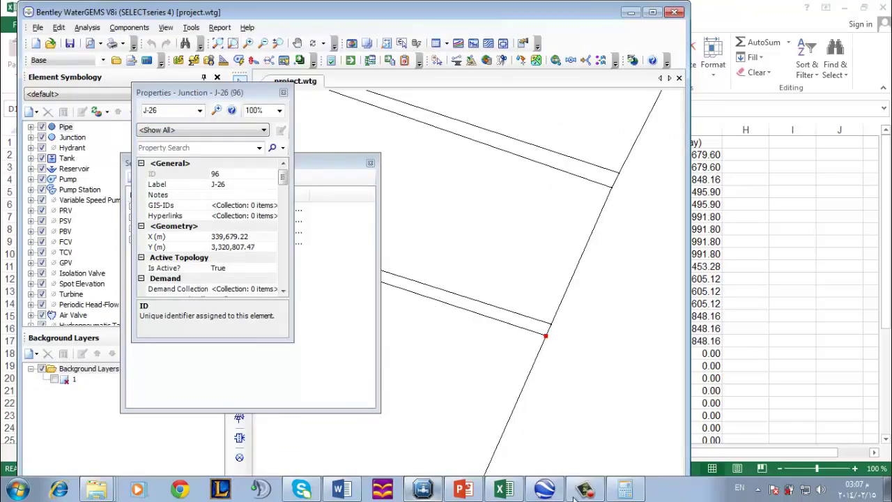
Hide polygon 5 in Google Earth to identify its zone, and look up the zone's area in Sheet2 of the Excel workbook
left_click(544, 488)
left_click(34, 238)
left_click(33, 226)
left_click(504, 488)
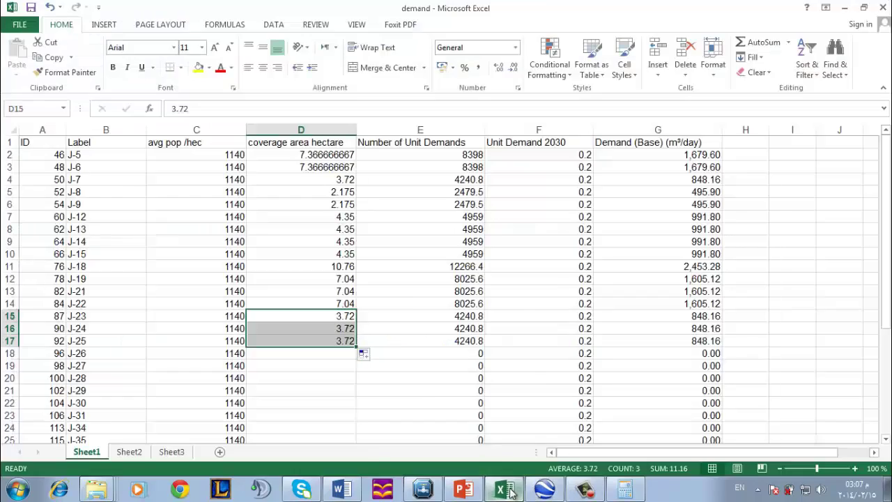
left_click(510, 492)
left_click(510, 492)
left_click(132, 452)
left_click(842, 8)
Calculate 44.2/6 in Calculator and paste the result as the J-26 coverage area on Sheet1 in Excel
left_click(624, 489)
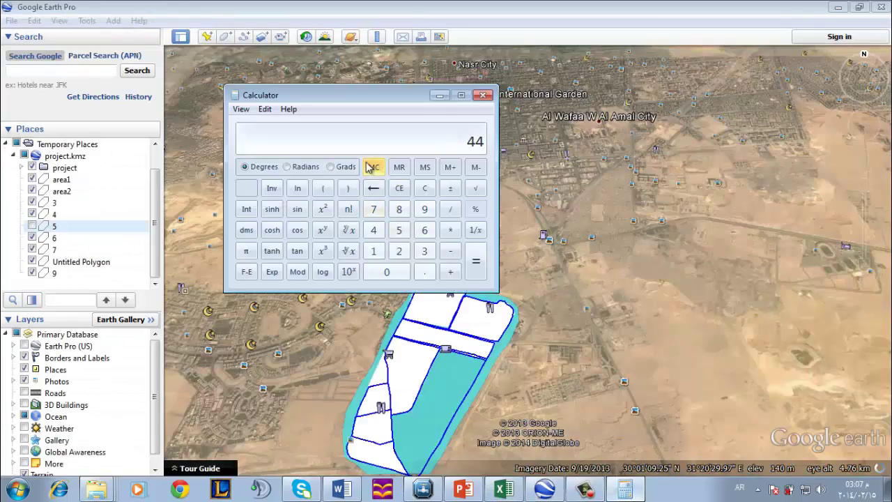
type(".2/6")
key("Return")
left_click(504, 489)
left_click(98, 452)
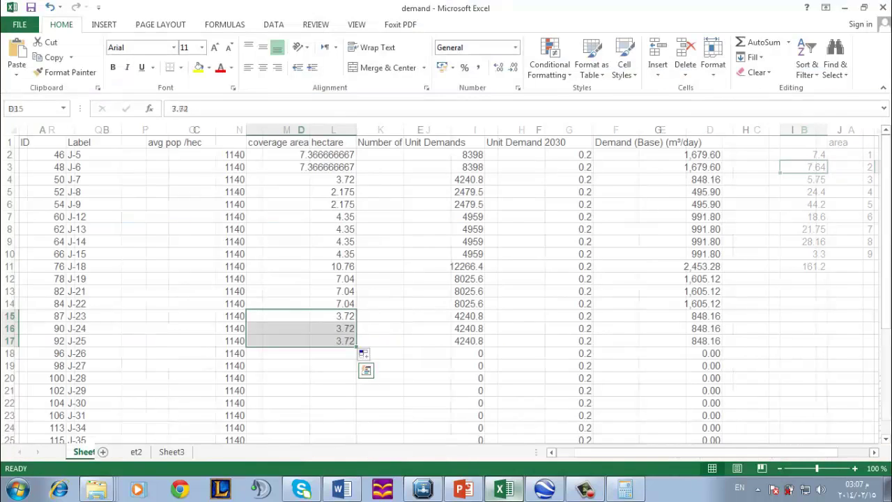
left_click(331, 350)
key("ctrl+v")
Switch to WaterGEMS, locate junction J-27 in the network, and return to Excel
left_click(423, 488)
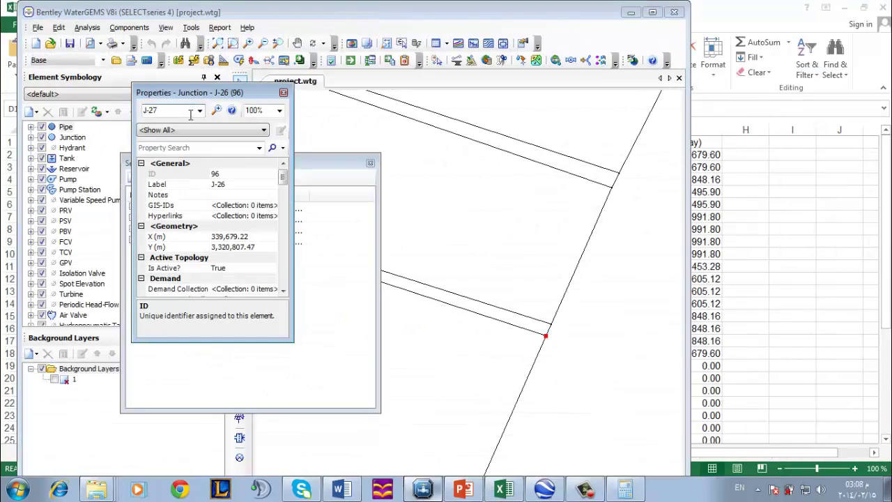
scroll(482, 324, "down", 5)
scroll(479, 327, "up", 3)
left_click(755, 103)
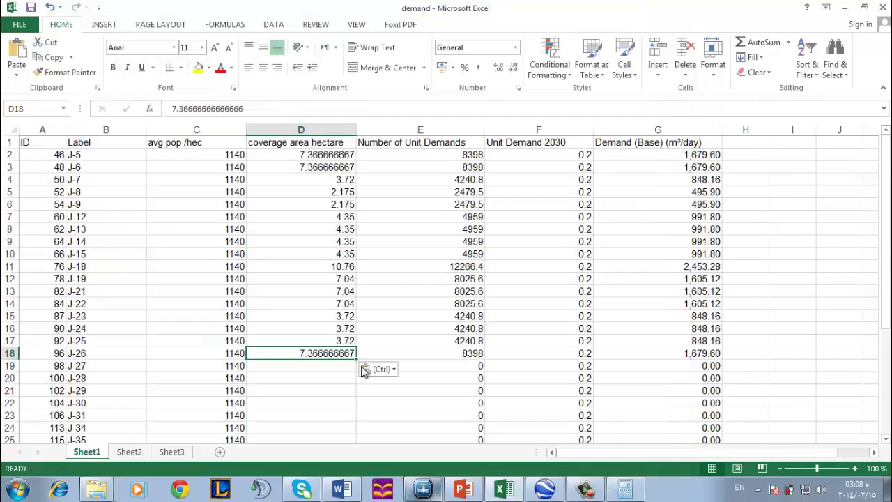
Start the J-27 coverage area formula with the copied 44.2/6 result followed by a plus sign
left_click(327, 366)
type("=")
key("ctrl+v")
Toggle polygons 4 and 5 in Google Earth to identify the adjoining zone, and look up its area in Sheet2 in Excel
left_click(544, 488)
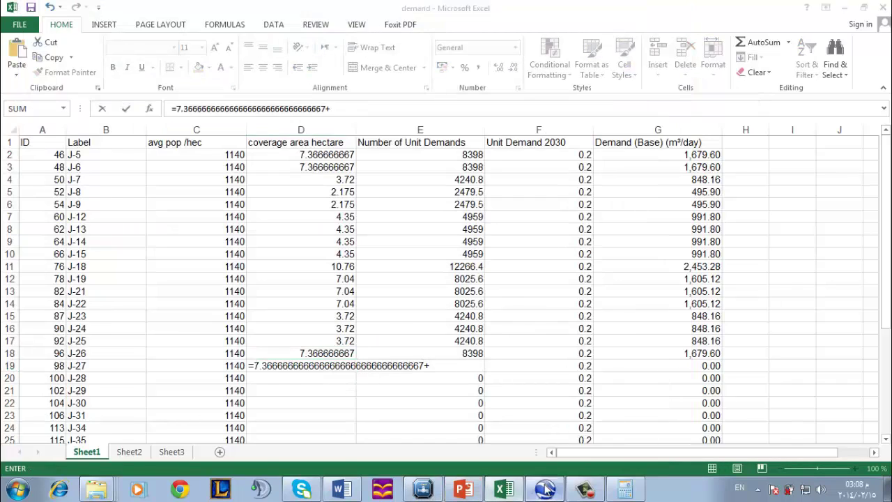
left_click(33, 215)
left_click(33, 227)
key("alt+Tab")
left_click(129, 451)
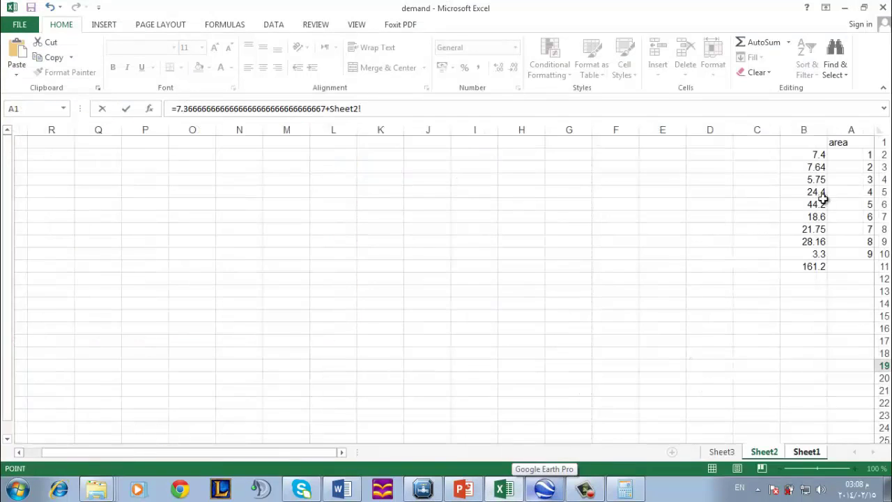
In Calculator, divide 24.4 by the number of zelzal junctions around that zone in WaterGEMS, and copy the result
left_click(624, 488)
type("24.4/")
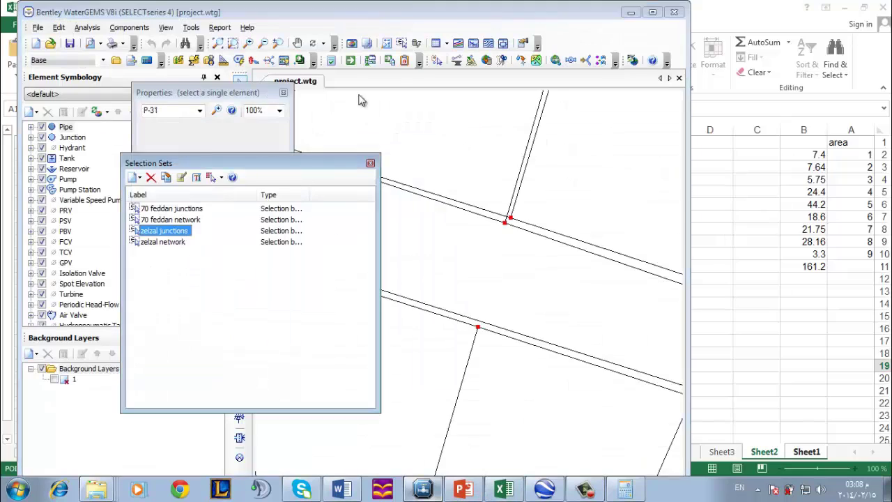
scroll(448, 192, "up", 1)
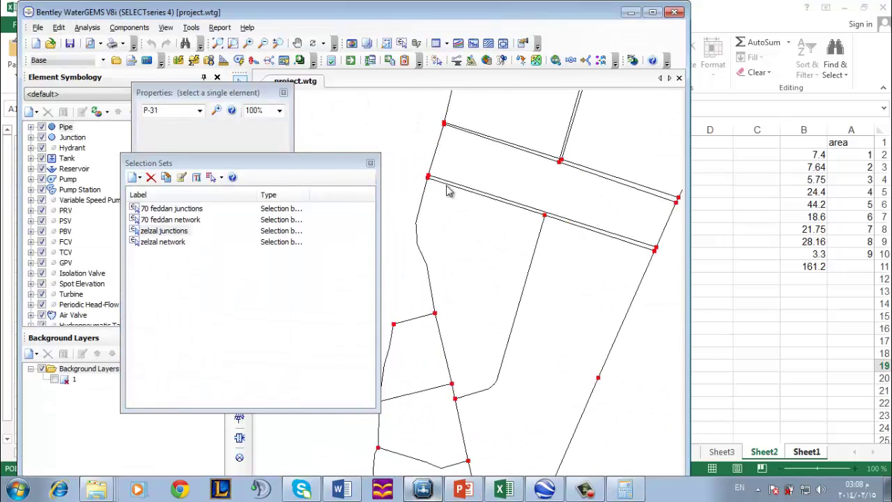
left_click(624, 488)
right_click(461, 135)
left_click(481, 145)
Switch to Excel and complete the J-27 coverage area formula by adding 6.1 in place of the Sheet2 reference
left_click(504, 488)
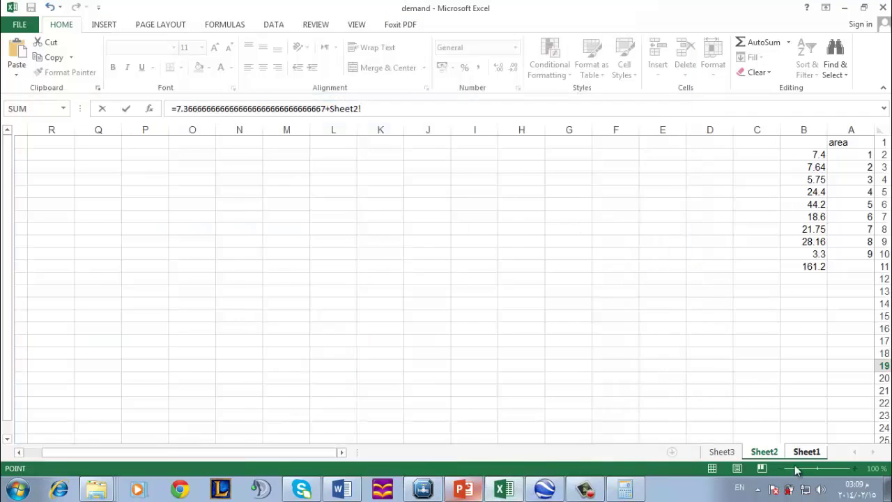
key("BackSpace")
key("BackSpace")
key("BackSpace")
key("BackSpace")
key("BackSpace")
key("BackSpace")
key("BackSpace")
type("6.1")
key("Return")
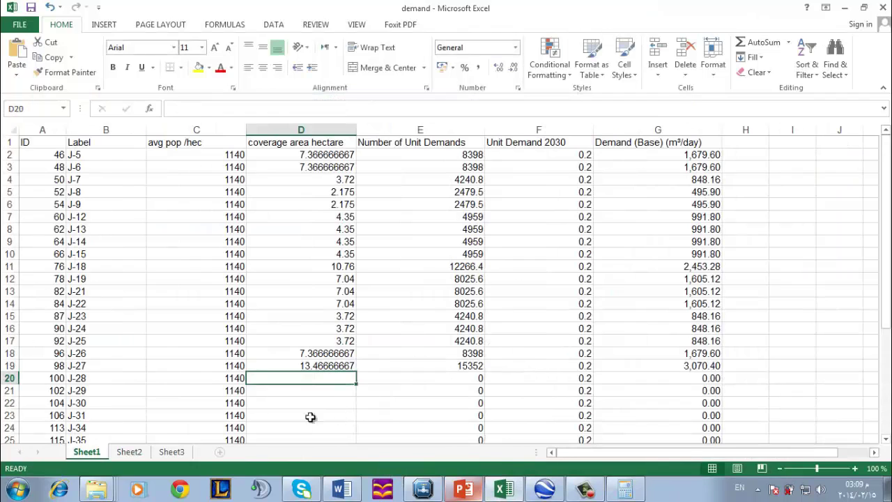
Switch to WaterGEMS, locate junction J-28 in the network, and return to Excel
left_click(421, 489)
key("BackSpace")
key("BackSpace")
type("28")
key("Return")
left_click_drag(183, 109, 149, 106)
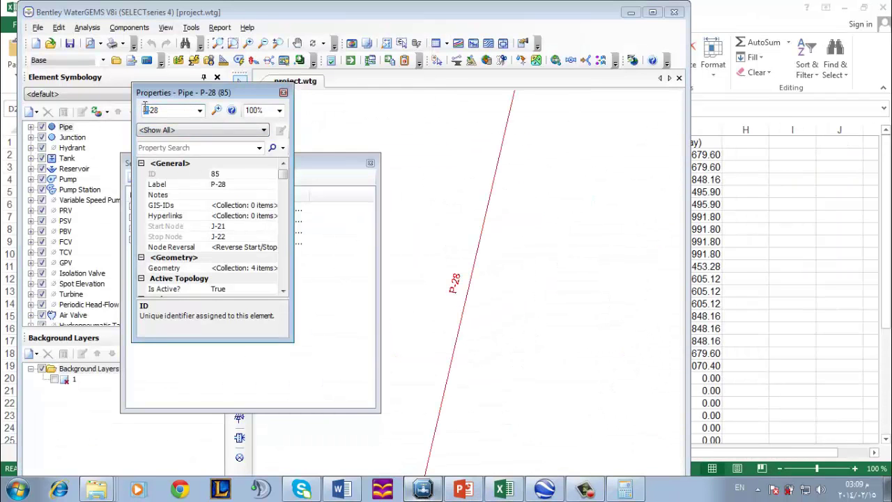
type("J")
key("Return")
key("alt+Tab")
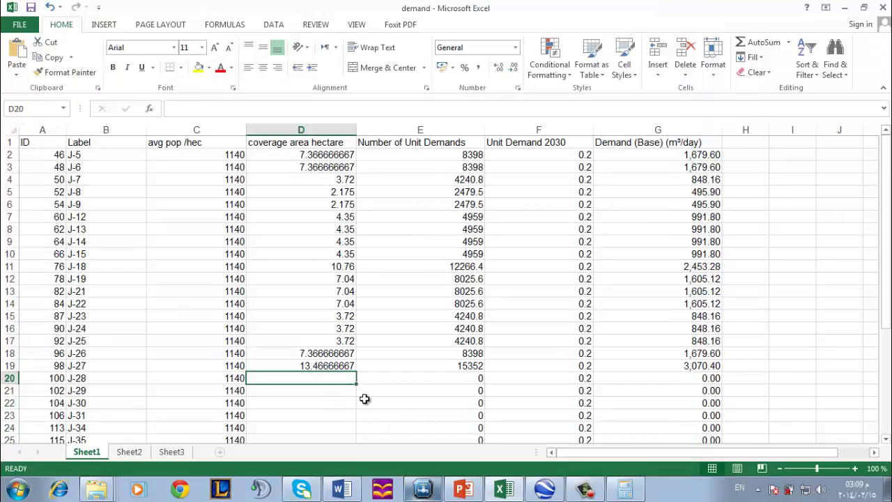
Switch to WaterGEMS, locate junction J-29, and examine which zones surround it using the zelzal junctions set
left_click(420, 488)
left_click(177, 111)
key("BackSpace")
type("9")
key("Return")
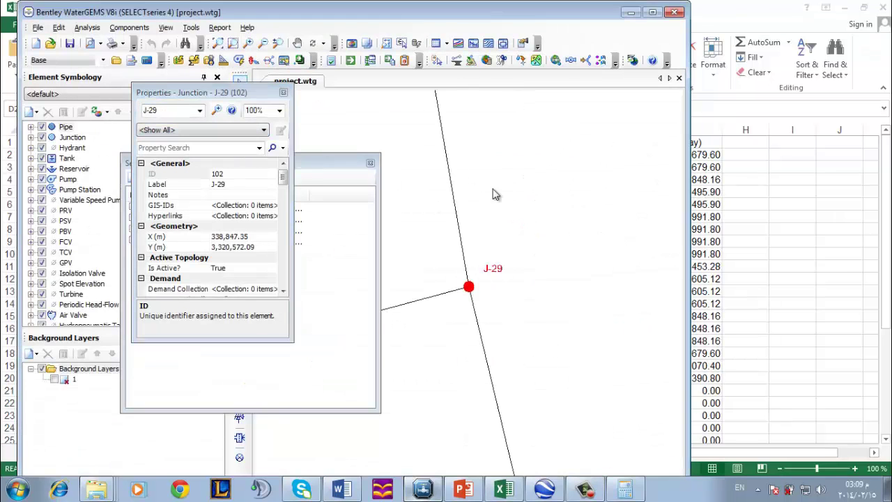
scroll(563, 335, "down", 4)
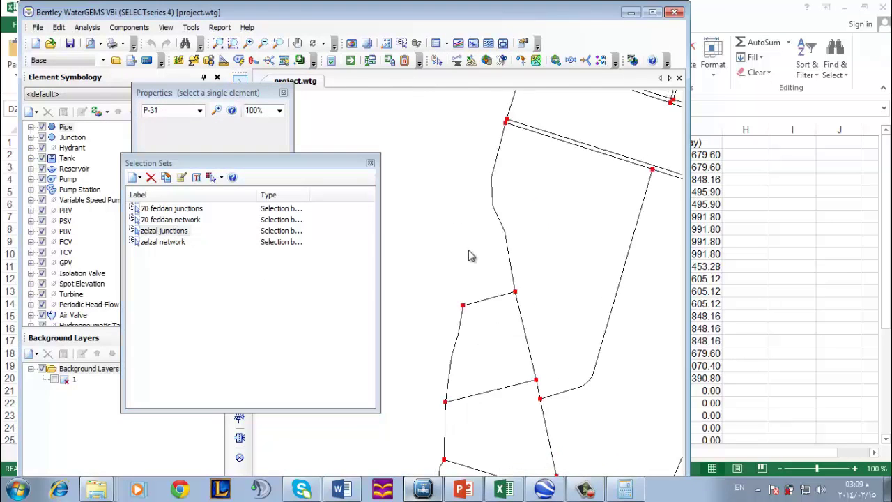
Switch to Excel, enter 6.1 as the J-28 coverage area, and start the J-29 formula with 6.1 plus
key("alt+Tab")
key("ctrl+v")
left_click(309, 392)
type("=")
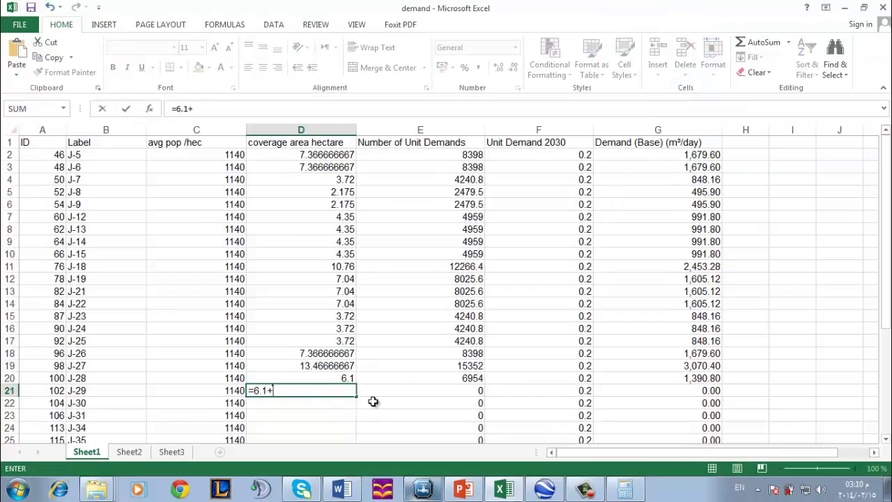
Switch to Google Earth, hide zone 3 to identify it, and divide its Sheet2 area in Calculator to get the per-junction share
left_click(545, 488)
left_click(33, 201)
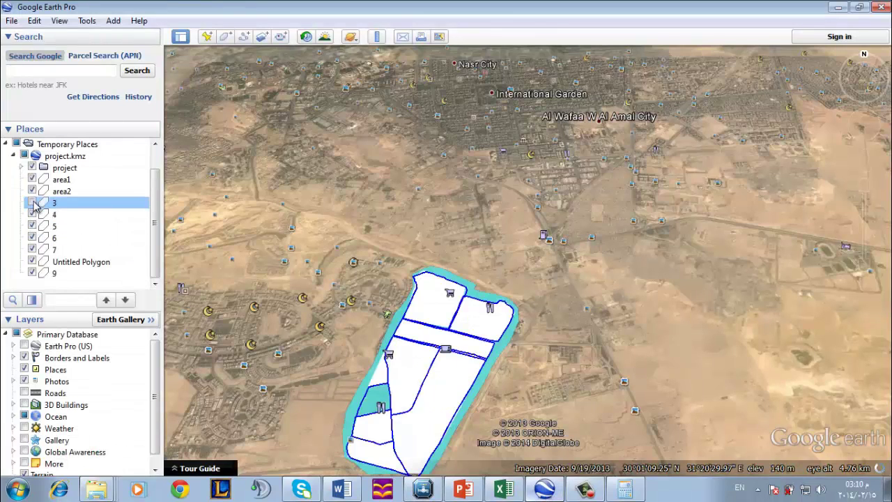
key("alt+Tab")
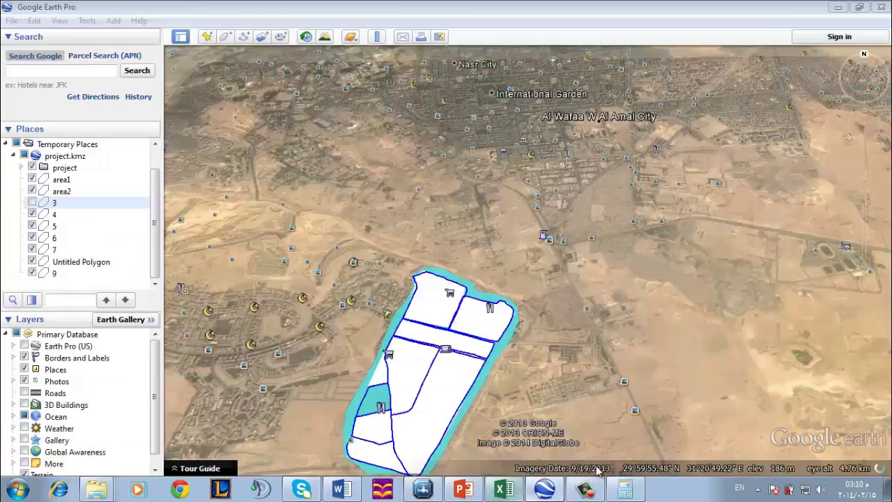
left_click(129, 452)
left_click(625, 489)
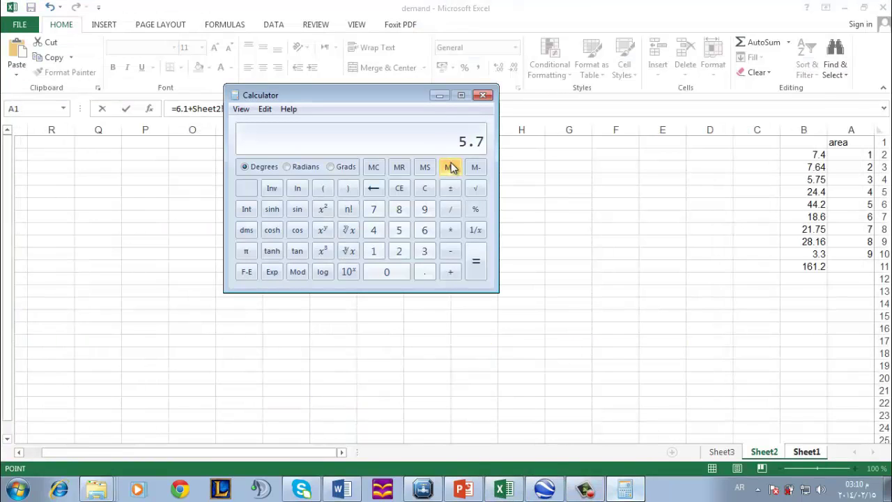
key("Return")
left_click(424, 384)
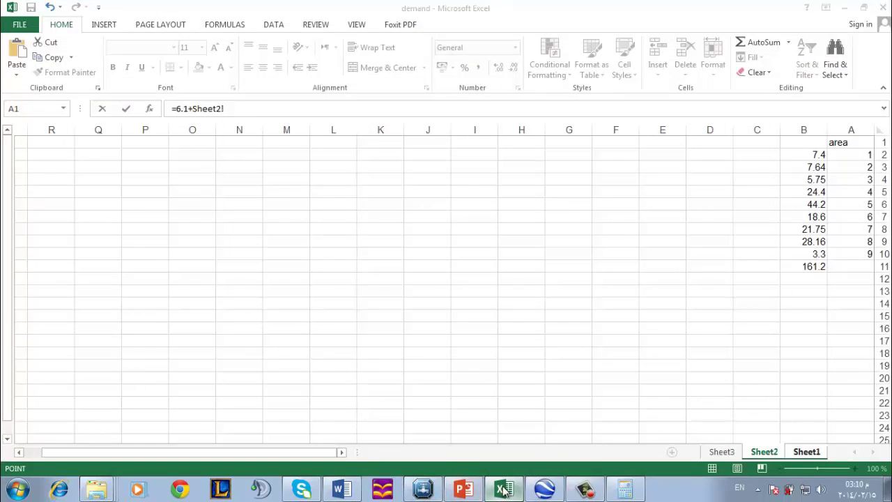
Return to Sheet1 in Excel and extend the J-29 formula with 1.4375 plus in place of the Sheet2 reference
left_click(806, 452)
key("BackSpace")
key("BackSpace")
key("BackSpace")
key("BackSpace")
key("BackSpace")
key("BackSpace")
key("BackSpace")
type("1.4375")
left_click(544, 488)
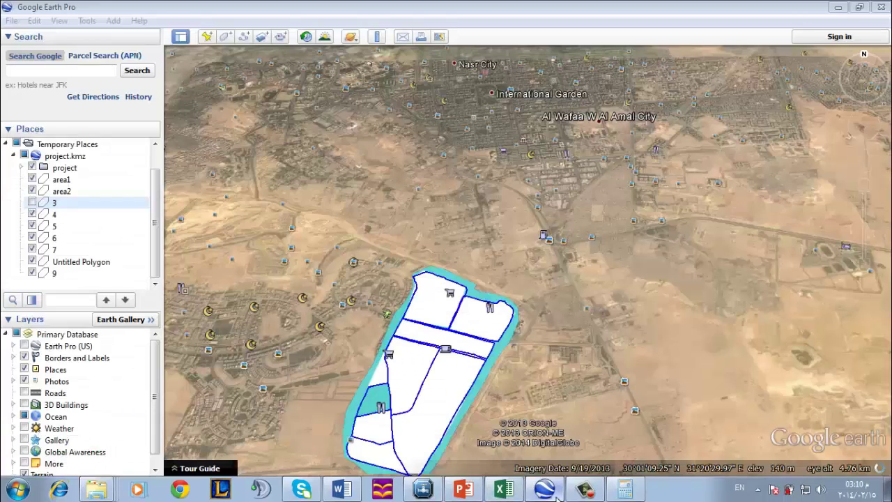
left_click(504, 489)
type("+1.4375+")
Check the zone areas on Sheet2 and the zelzal junctions in WaterGEMS, and open Calculator for the last J-29 share
left_click(129, 452)
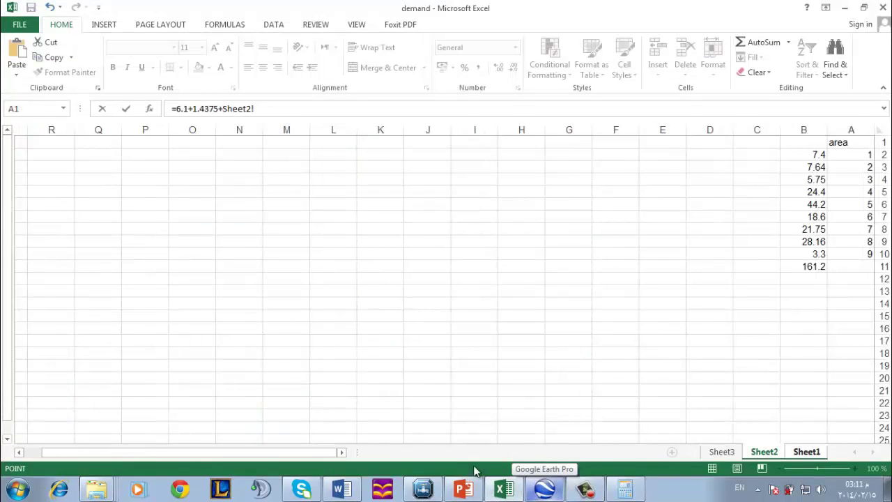
left_click(420, 490)
scroll(568, 164, "down", 2)
scroll(534, 305, "up", 2)
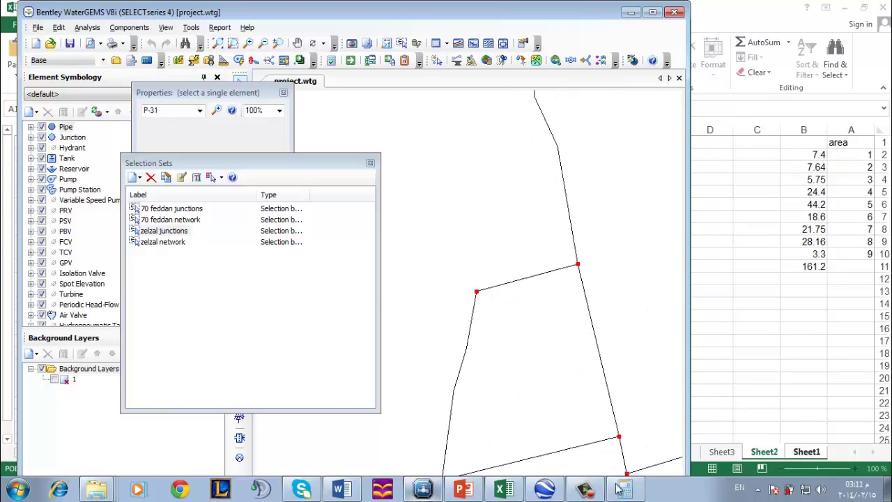
left_click(618, 487)
Complete the J-29 coverage area formula on Sheet1 as =6.1+1.4375+1.65
left_click(508, 488)
key("ctrl+Page_Up")
key("BackSpace")
key("BackSpace")
key("BackSpace")
key("BackSpace")
key("BackSpace")
key("BackSpace")
key("BackSpace")
type("1+1.4375+1")
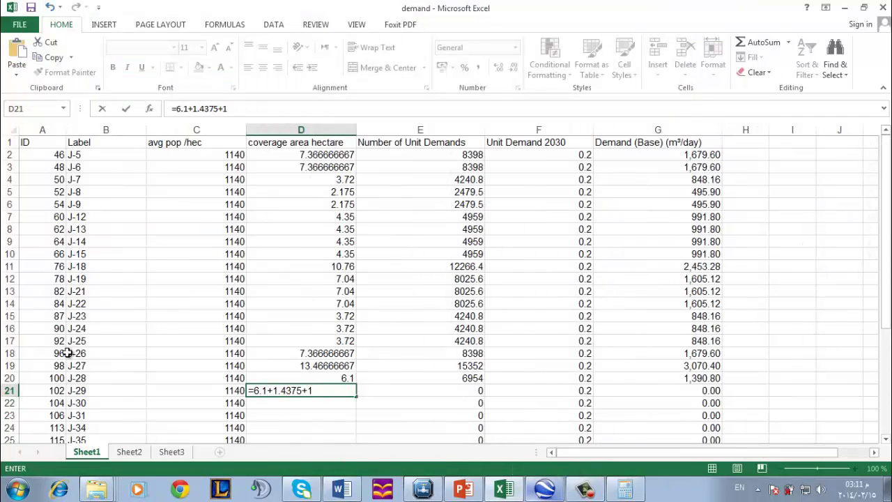
type(".65")
key("Return")
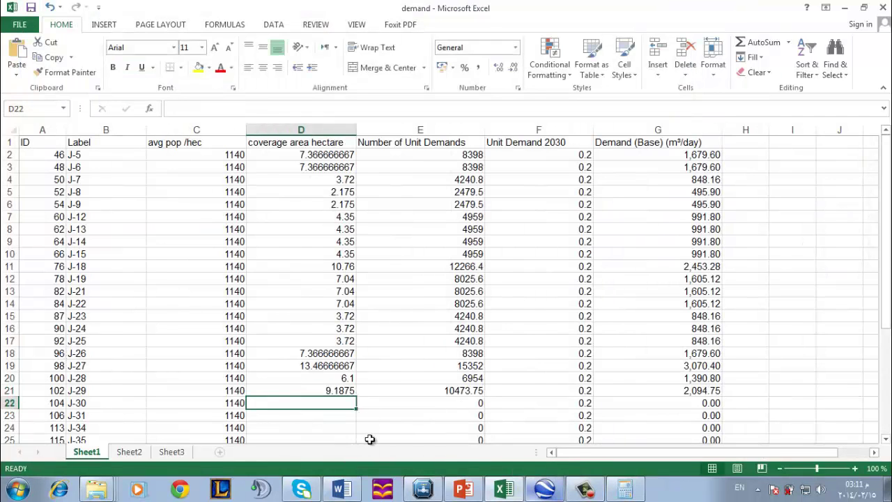
Switch to WaterGEMS and locate junction J-30 in the network
left_click(441, 488)
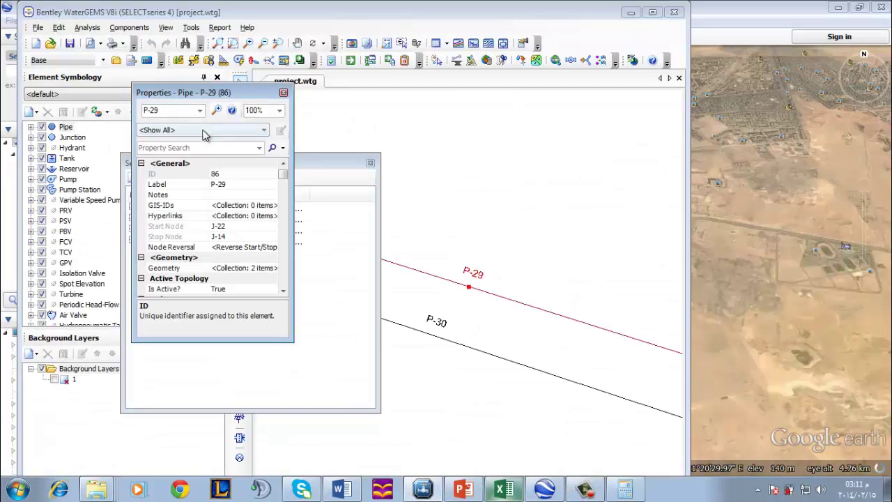
left_click(147, 109)
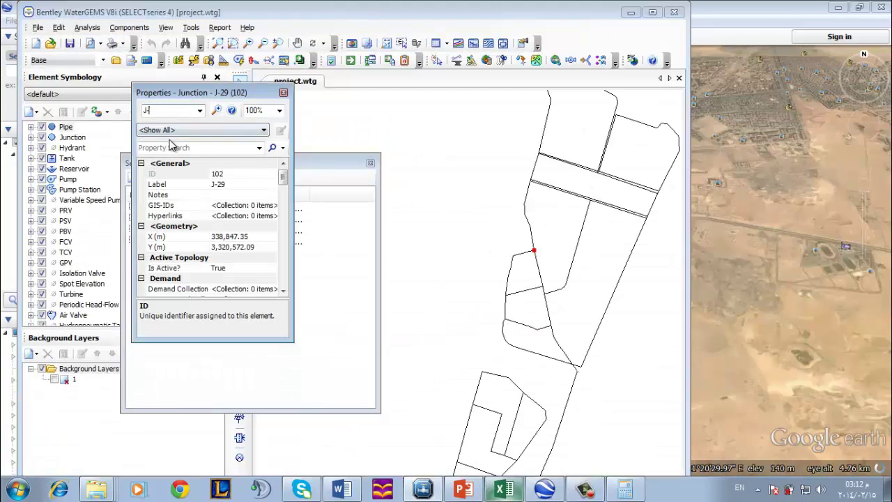
type("J-30")
key("Return")
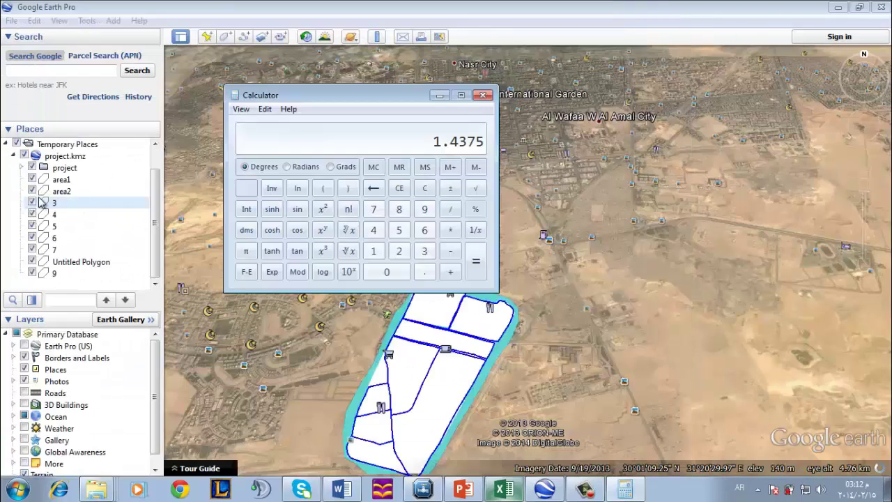
Toggle area2 in Google Earth to identify it beside J-30, and look up its Sheet2 area for the share calculation
left_click(32, 192)
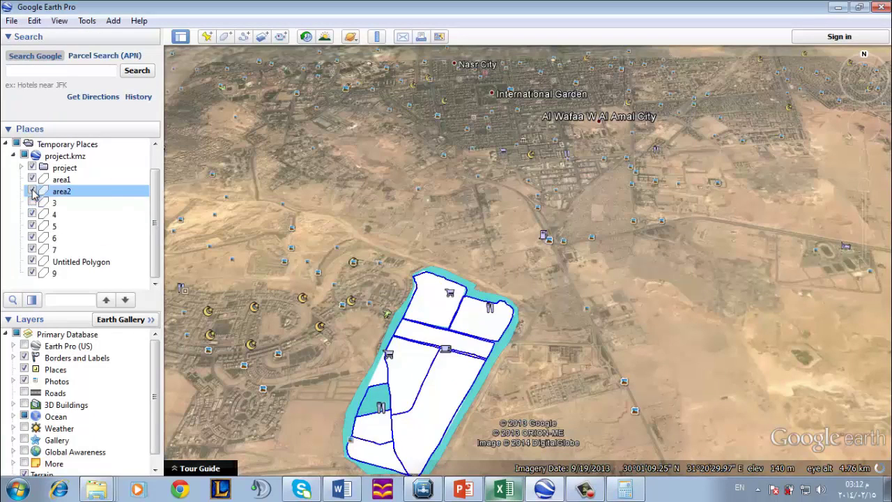
left_click(506, 492)
left_click(133, 451)
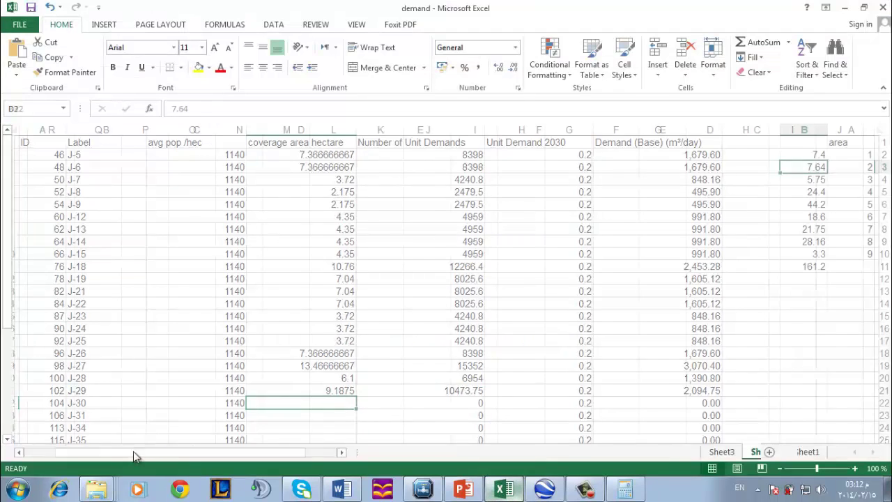
left_click(625, 490)
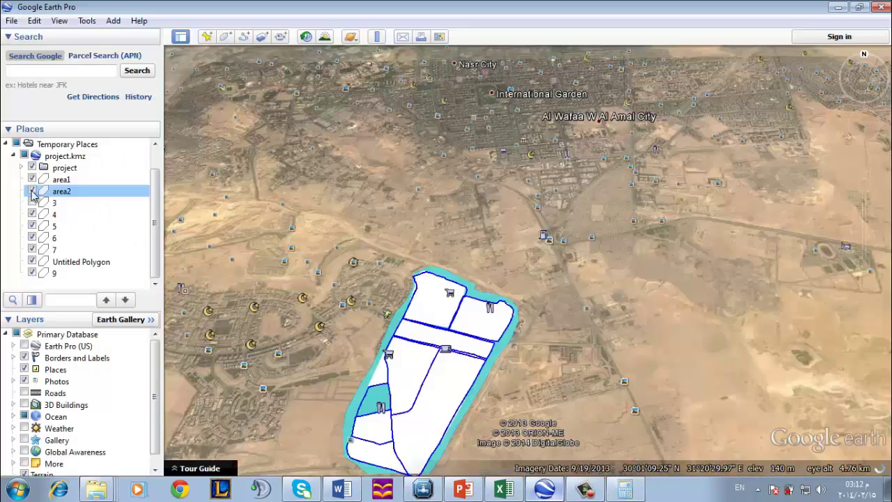
left_click(32, 191)
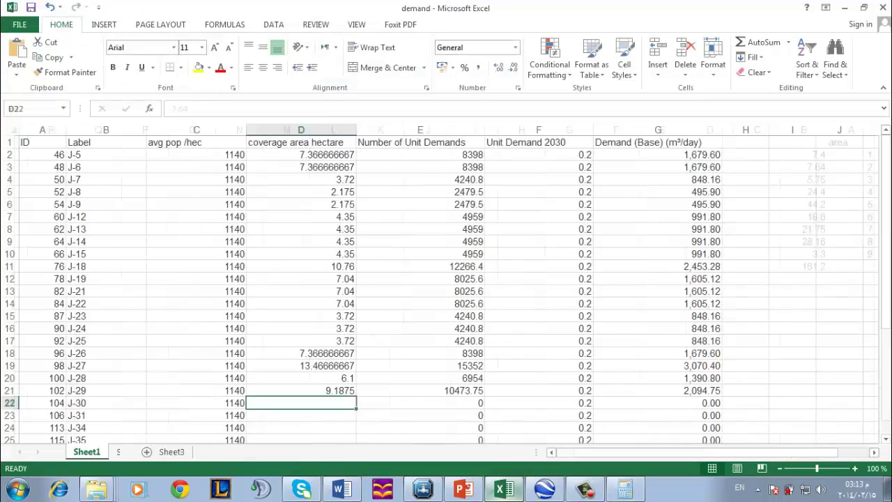
Enter the J-30 coverage area in Excel as =1.4375+1.91
type("=1.4375+")
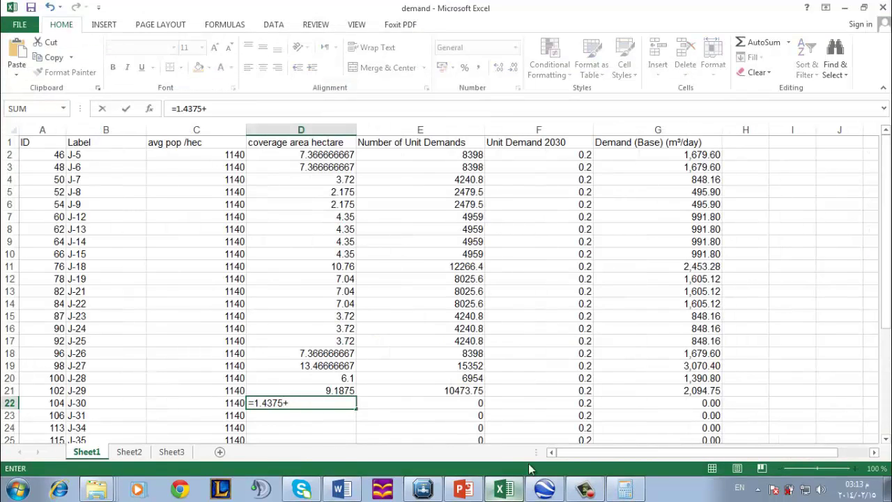
left_click(625, 492)
left_click(313, 403)
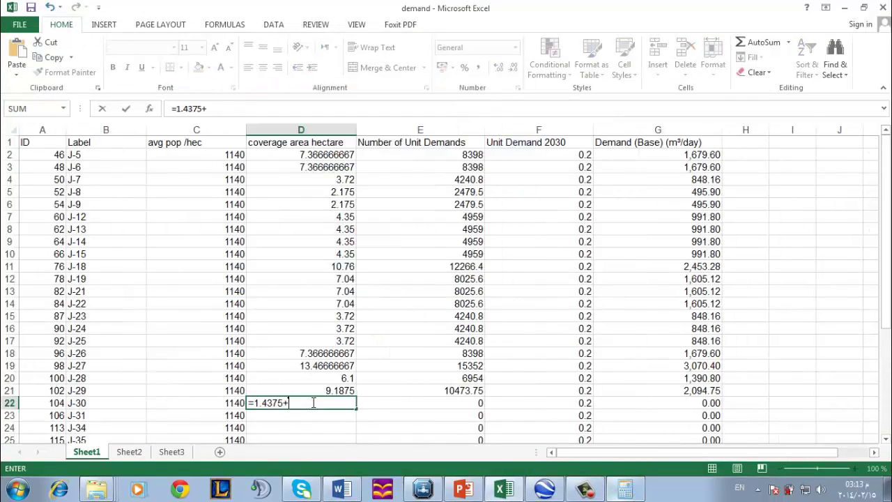
type("1.91")
key("Return")
Switch to WaterGEMS, locate junction J-31, examine its surrounding zones with the zelzal junctions set, and return to Excel
left_click(423, 489)
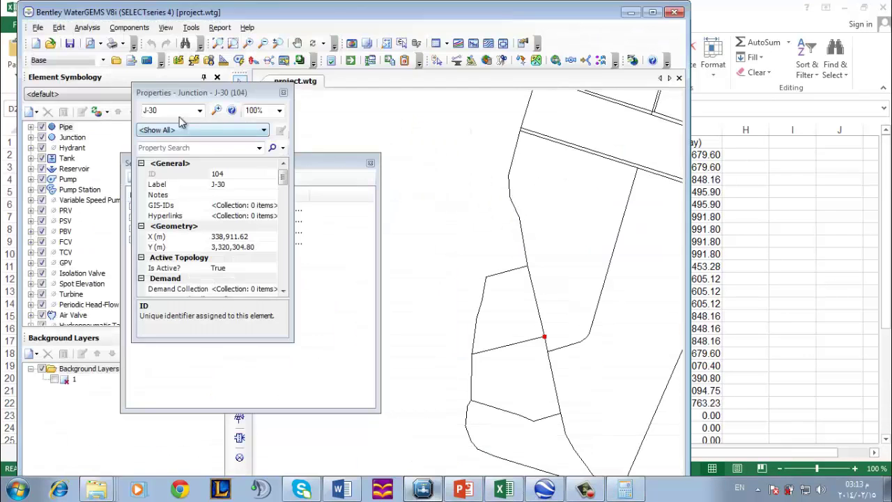
scroll(481, 250, "down", 5)
scroll(475, 244, "up", 4)
scroll(474, 243, "down", 4)
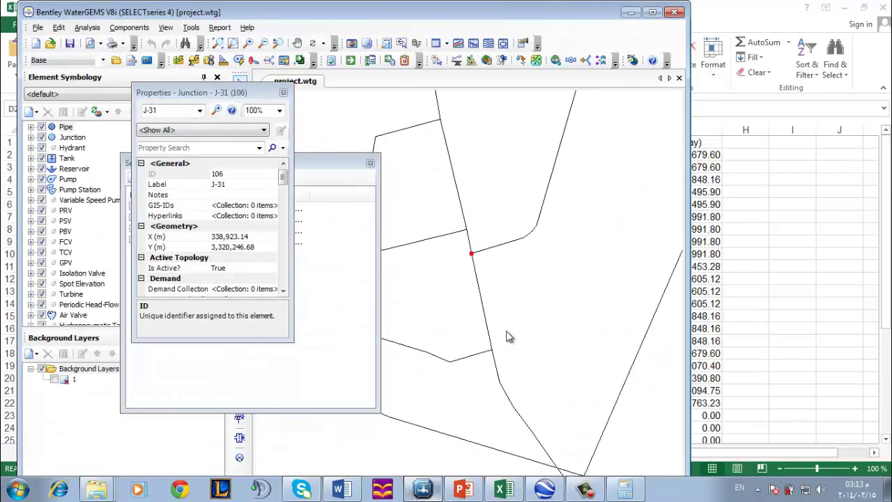
scroll(507, 332, "down", 2)
left_click(321, 231)
left_click(515, 1)
Start the J-31 coverage area formula with the J-5 coverage area in D2 plus
left_click(335, 157)
key("ctrl+c")
left_click(338, 416)
type("=")
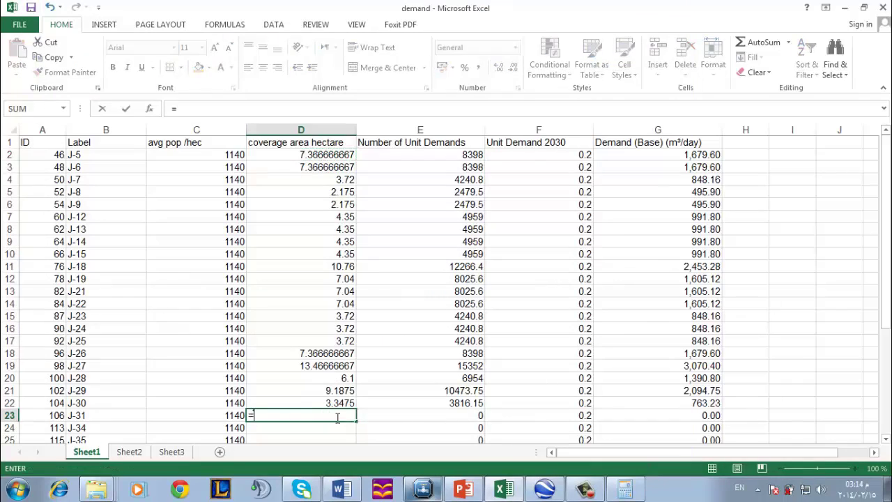
left_click(327, 155)
type("*")
Identify zone 5 beside J-31 in Google Earth, and check the zone areas on Sheet2 and in Calculator
left_click(502, 490)
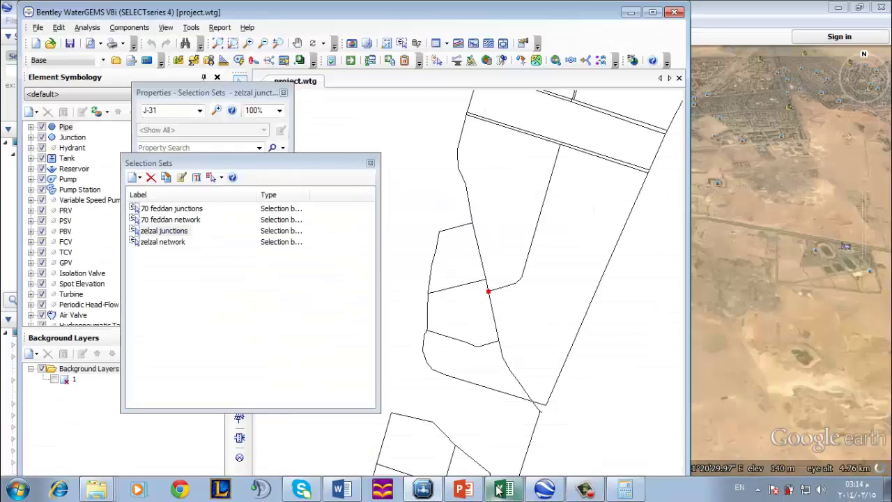
left_click(544, 490)
left_click(43, 225)
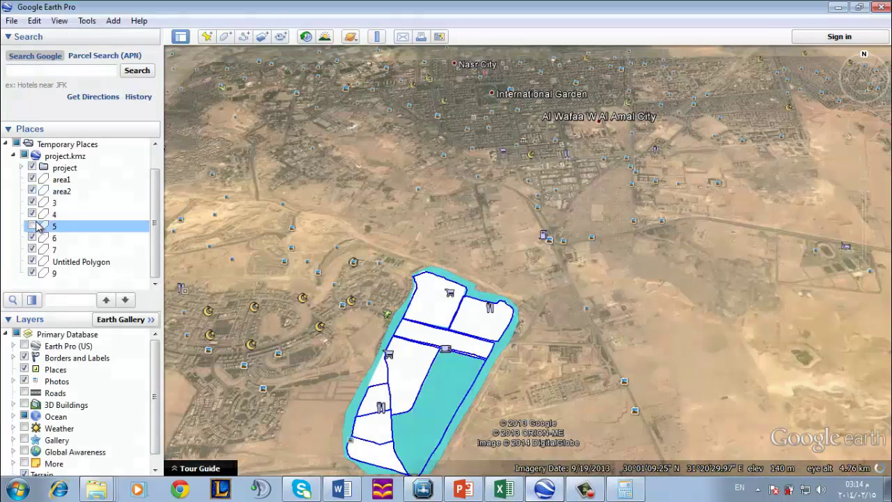
left_click(501, 490)
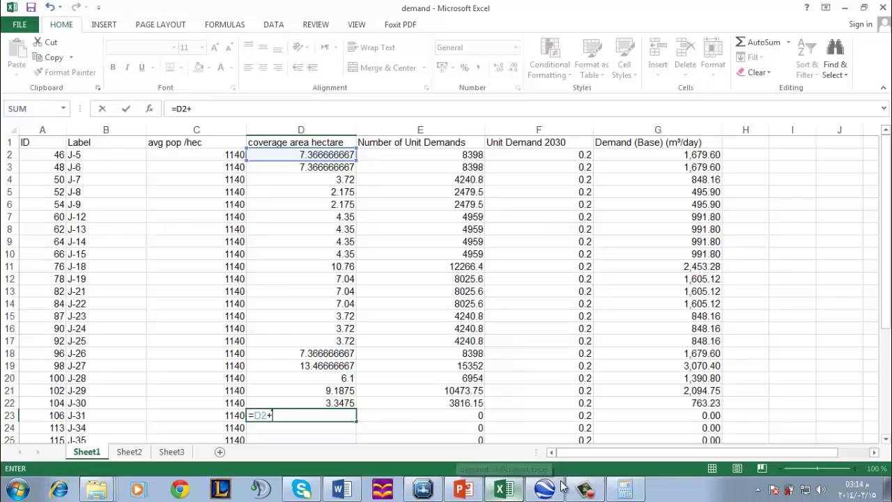
left_click(128, 451)
left_click(625, 490)
left_click(501, 490)
Return to Sheet1 and complete the J-31 coverage area formula as =D2+6.1, removing the sheet reference
left_click(807, 451)
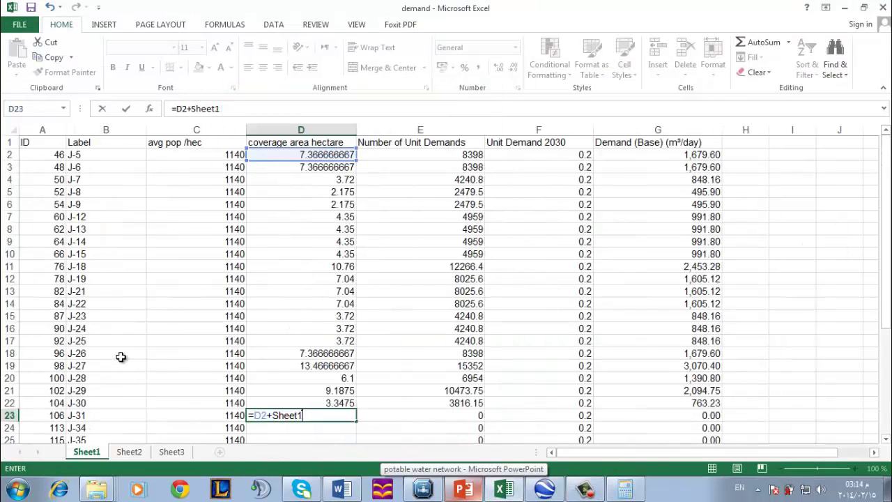
key("BackSpace")
key("BackSpace")
key("BackSpace")
key("BackSpace")
key("BackSpace")
key("BackSpace")
key("BackSpace")
type("6.1")
key("Return")
Switch to WaterGEMS, locate junction J-34, and identify the neighbouring junction across its connecting pipe
left_click(423, 489)
left_click(177, 110)
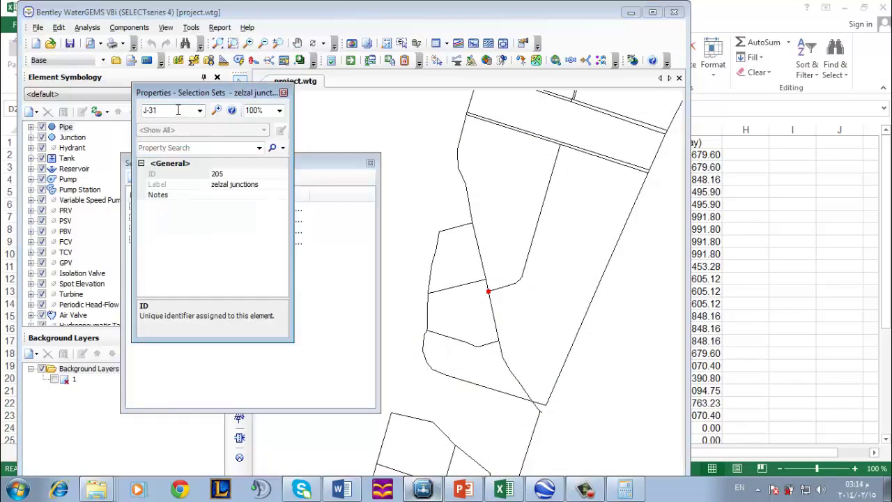
key("BackSpace")
type("4")
key("Return")
scroll(491, 234, "down", 5)
scroll(504, 270, "up", 2)
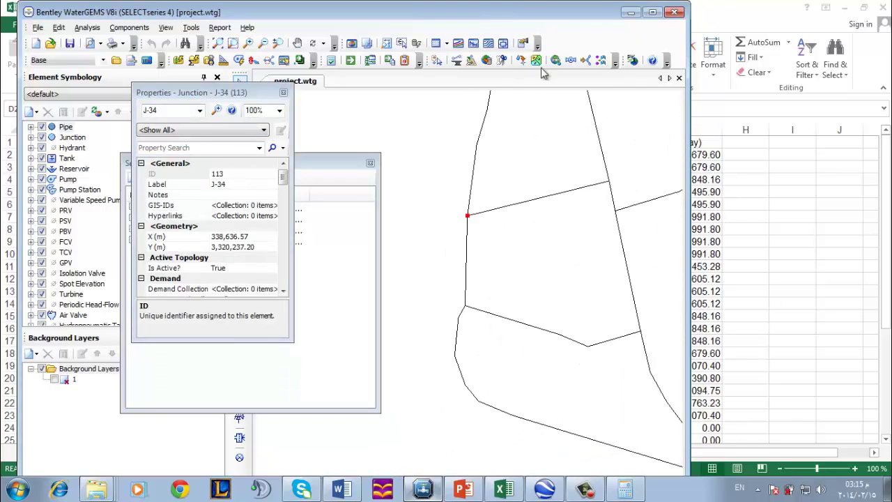
scroll(596, 282, "down", 1)
left_click(594, 212)
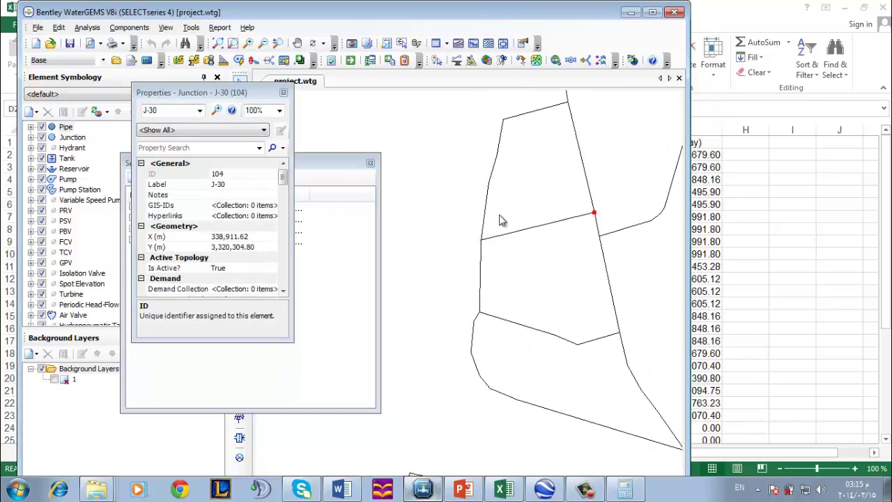
Switch to Excel and copy the J-30 coverage area into the J-34 row
left_click(729, 8)
scroll(325, 398, "down", 1)
left_click(335, 366)
key("ctrl+c")
left_click(336, 389)
key("ctrl+v")
left_click(336, 404)
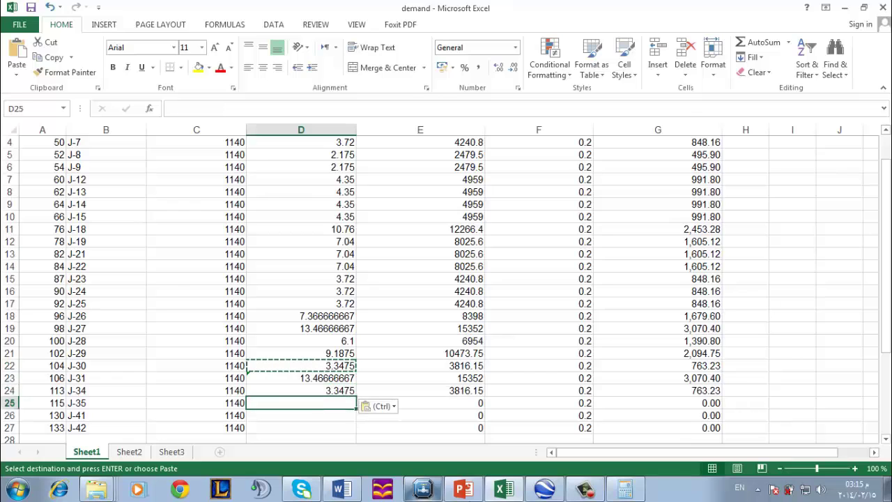
Switch to WaterGEMS, locate junction J-35 in the network, and return to Excel, clearing the copy selection
left_click(423, 490)
left_click(186, 113)
key("BackSpace")
type("5")
key("Return")
scroll(468, 321, "down", 5)
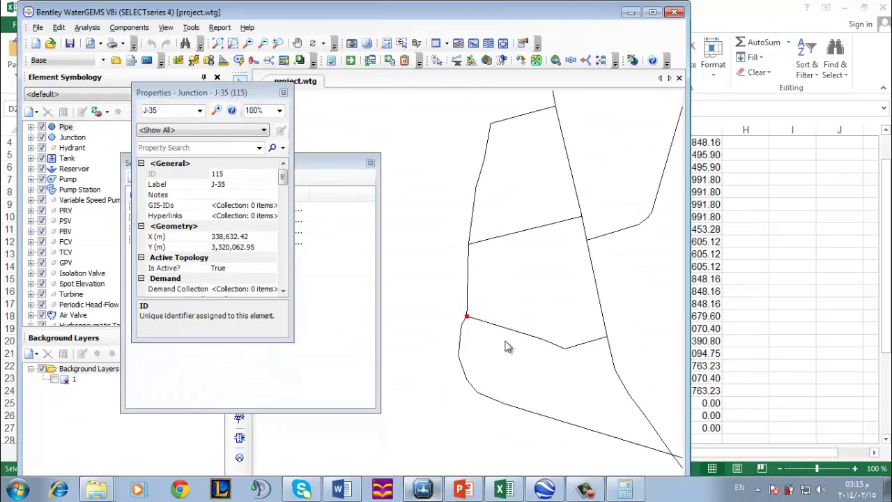
key("alt+Tab")
key("Escape")
Examine the zones around J-35 by hiding area1 and area2 in Google Earth, checking their Sheet2 areas and their junctions in WaterGEMS
left_click(544, 488)
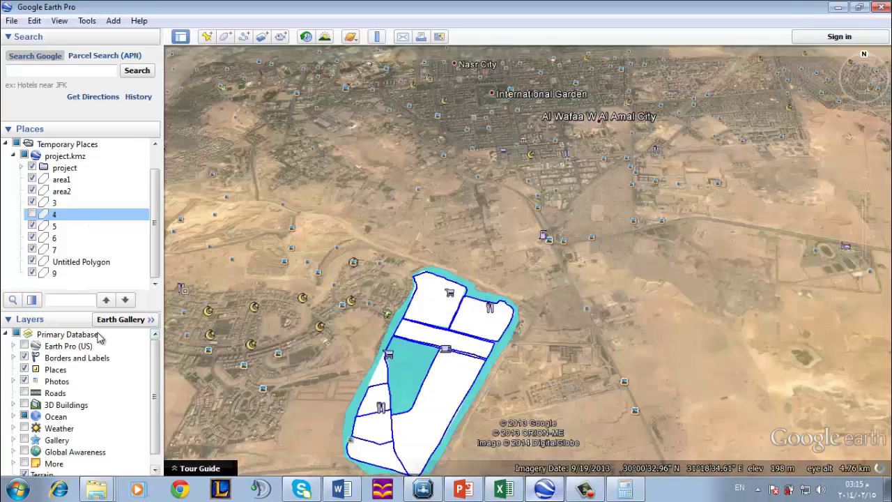
left_click(36, 191)
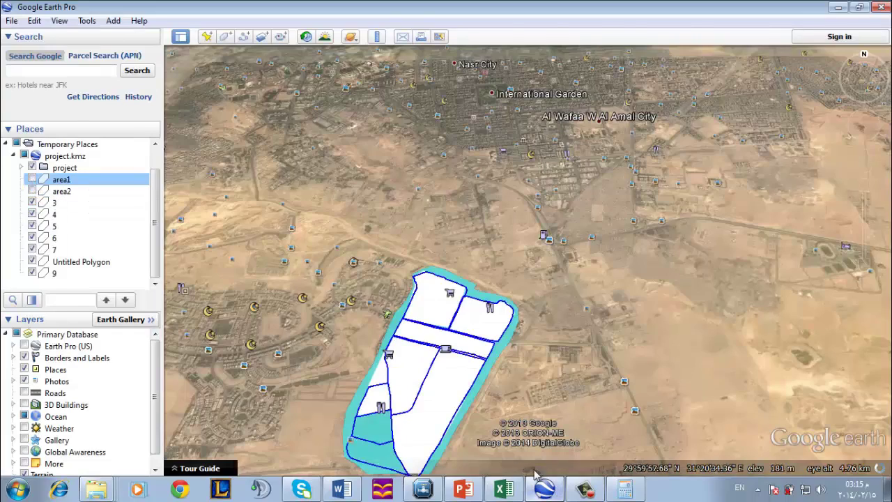
key("alt+Tab")
left_click(130, 450)
key("alt+Tab")
key("Tab")
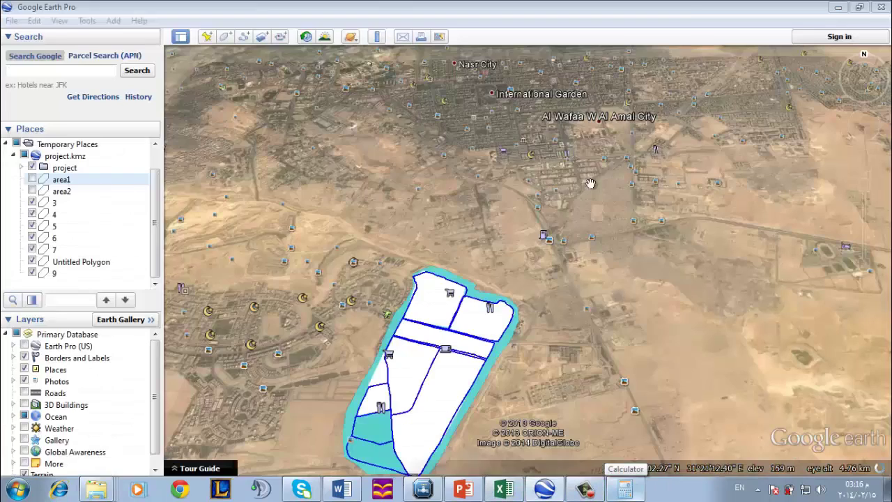
scroll(517, 307, "down", 2)
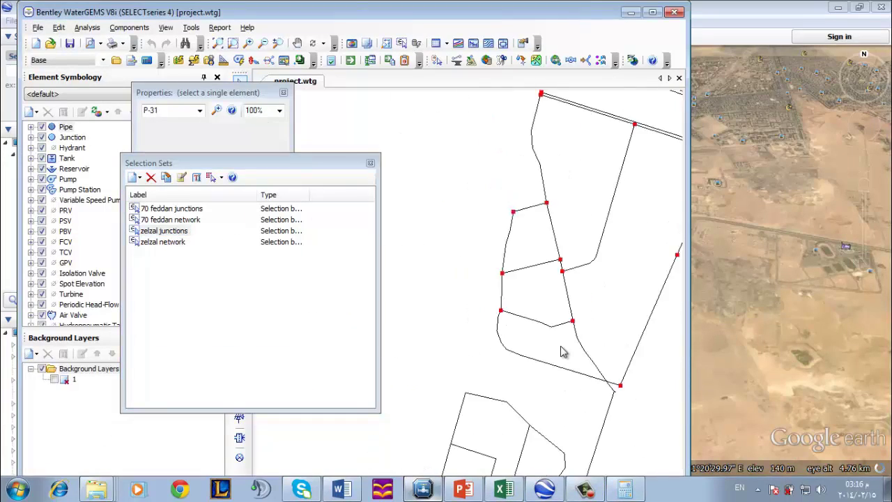
key("alt+Tab")
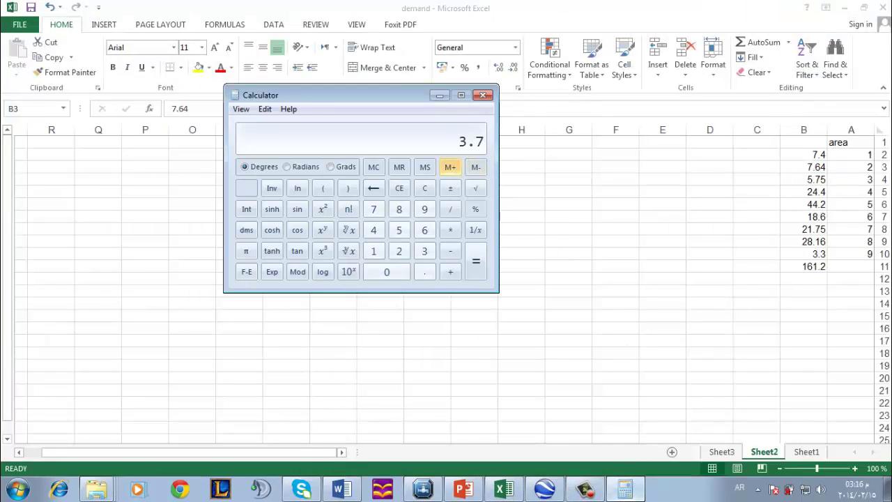
Start the J-35 coverage area formula on Sheet1 as =3.7+ and recheck the area2 zone on Sheet2, in WaterGEMS and in Google Earth
left_click(807, 452)
type("=3.7+")
left_click(129, 452)
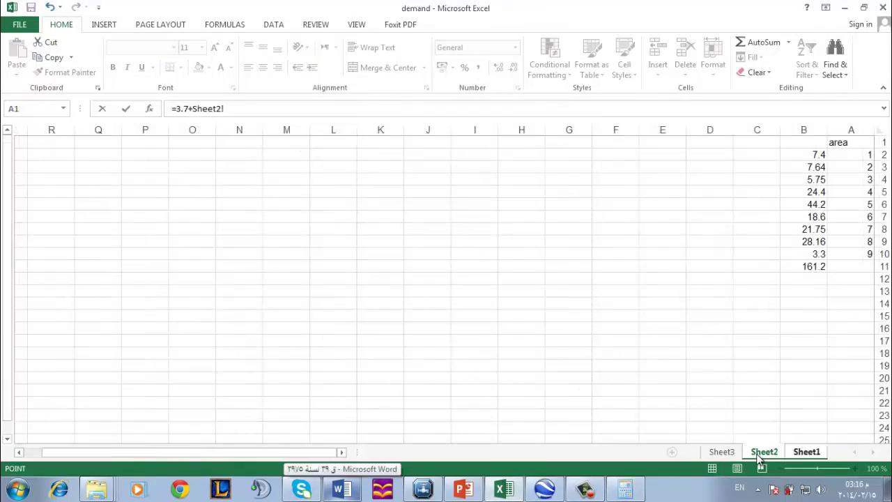
left_click(422, 489)
left_click(545, 491)
left_click(35, 181)
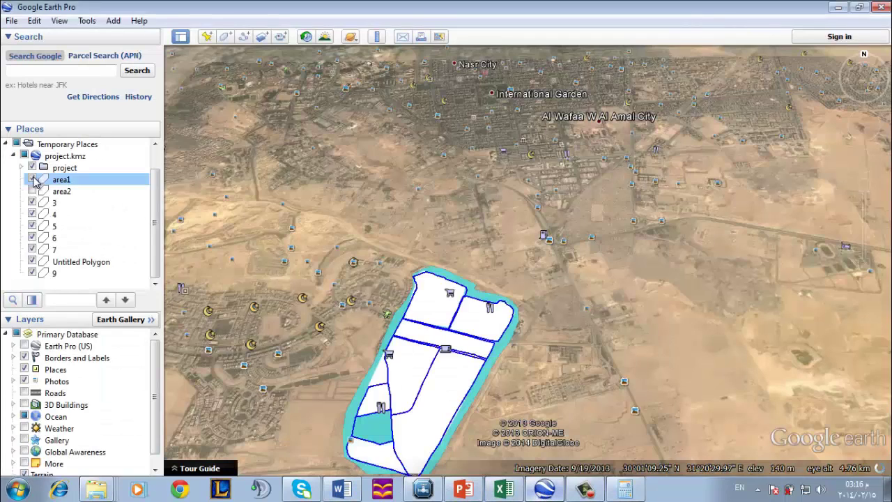
left_click(838, 7)
Switch to Calculator, divide the area2 zone's 7.64 by 4 and copy the result
left_click(624, 489)
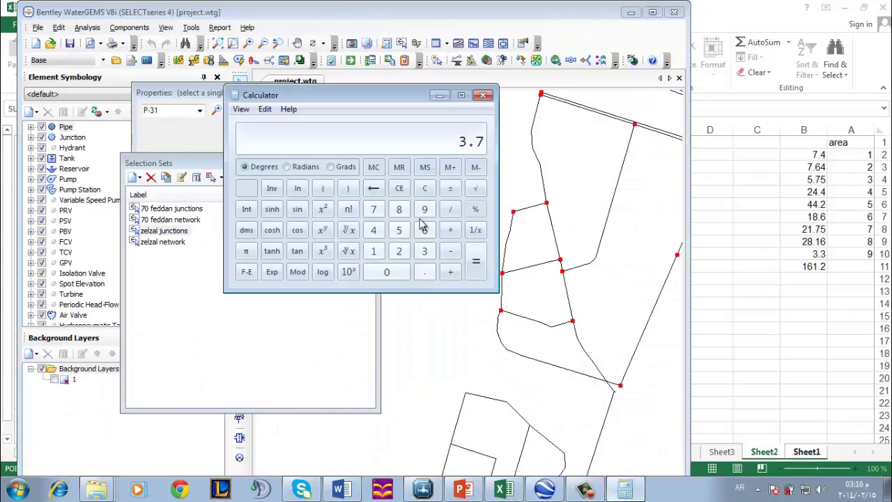
type("7.64/4=")
right_click(468, 133)
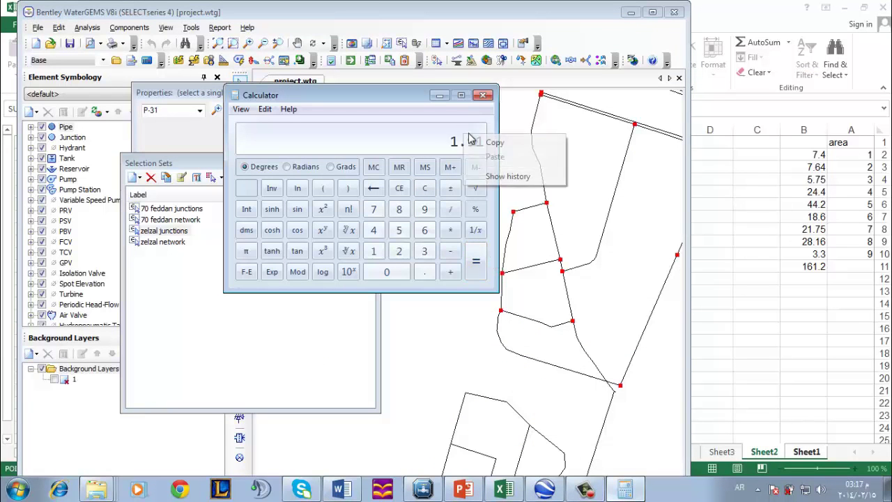
left_click(488, 142)
Return to Sheet1 in Excel and complete the J-35 coverage area formula as =3.7+1.91, removing the Sheet2 reference
left_click(508, 489)
left_click(808, 452)
key("BackSpace")
key("BackSpace")
key("BackSpace")
key("BackSpace")
key("BackSpace")
key("BackSpace")
key("BackSpace")
key("ctrl+v")
key("Return")
scroll(299, 315, "down", 1)
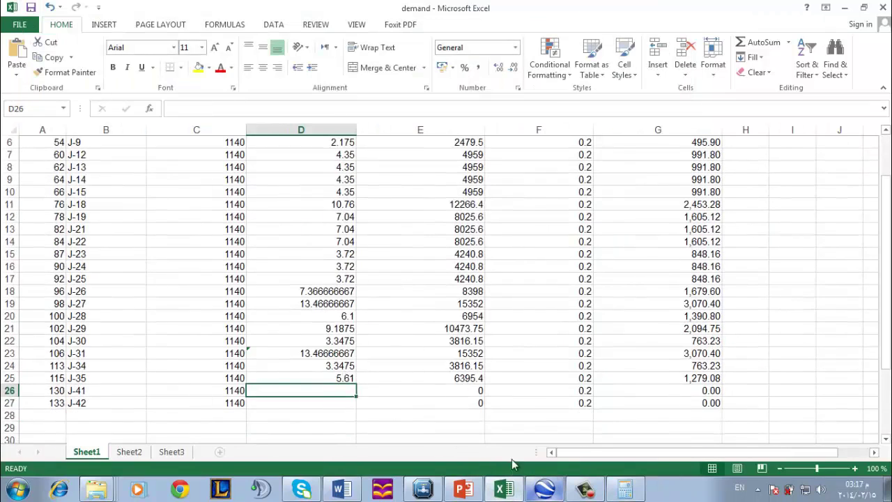
Switch to WaterGEMS and locate junction J-41 in the network with its surrounding pipes in view
left_click(422, 489)
left_click(185, 112)
key("Return")
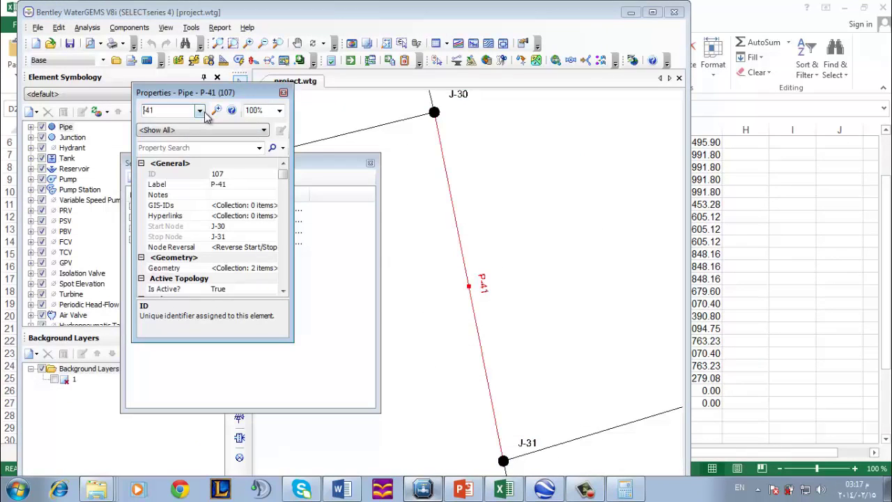
type("J")
key("Return")
scroll(558, 222, "down", 5)
Compare J-41's surroundings with the Google Earth zones, highlight the zelzal junctions in WaterGEMS, and return to Excel
left_click(544, 488)
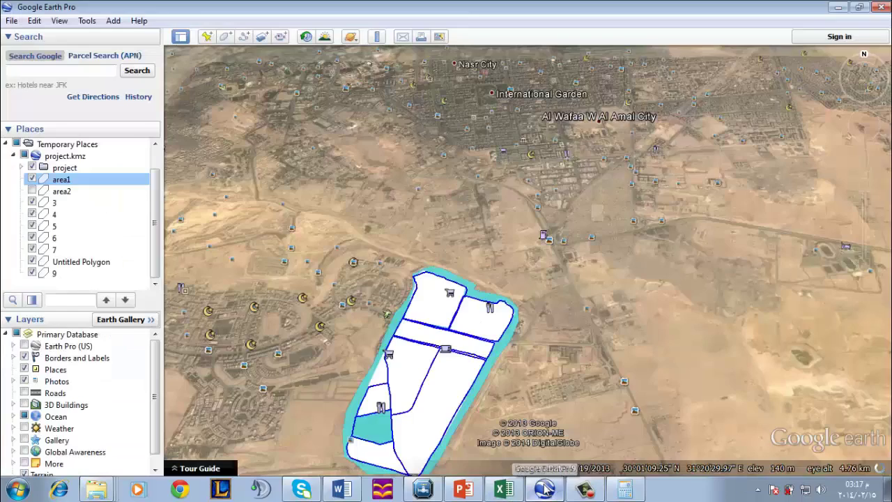
left_click(504, 489)
key("alt+Tab")
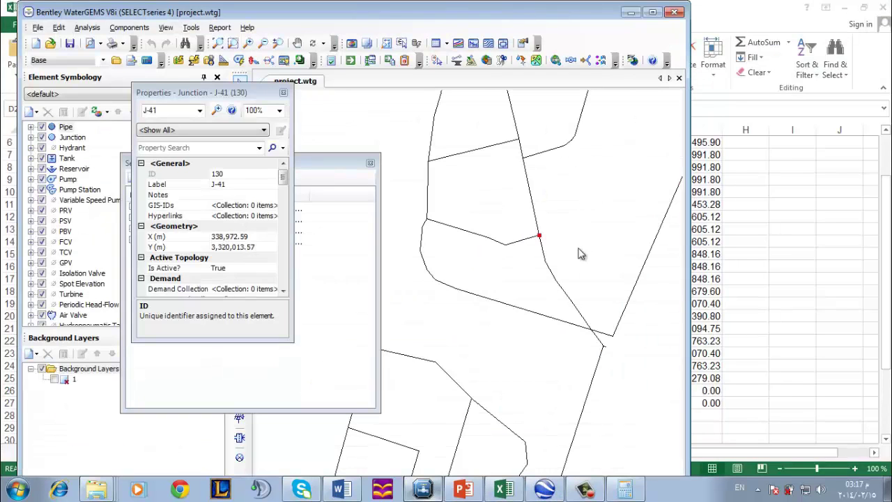
left_click(312, 183)
left_click(254, 177)
left_click(761, 6)
Start the J-41 coverage area formula in Sheet1 with the J-5 coverage area, as =D2+
scroll(367, 246, "up", 2)
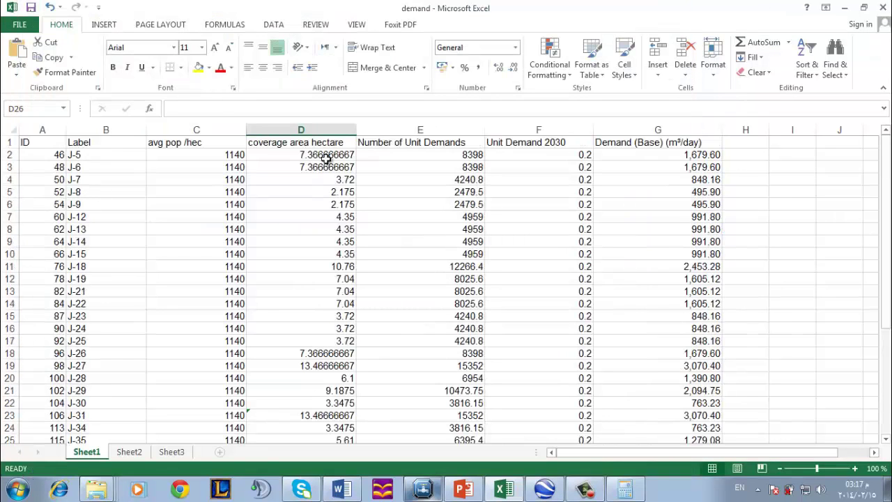
scroll(326, 160, "down", 3)
type("=")
right_click(300, 336)
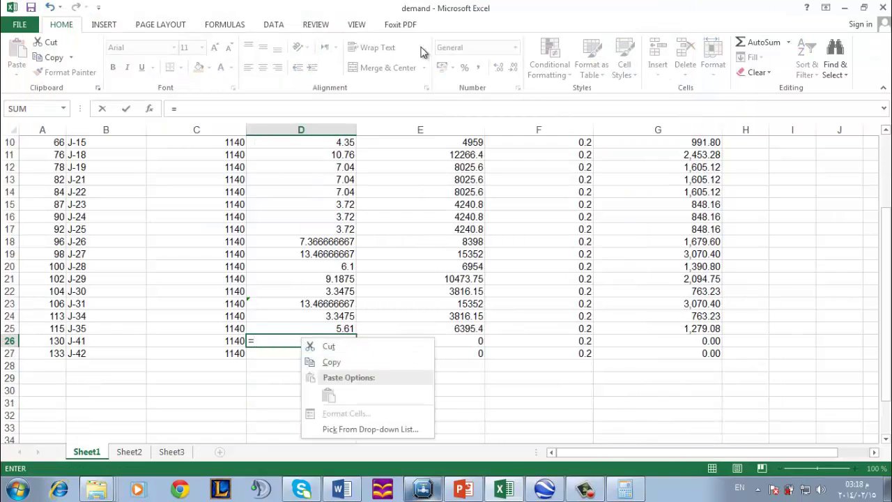
left_click(421, 47)
scroll(337, 159, "up", 3)
left_click(337, 157)
type("+")
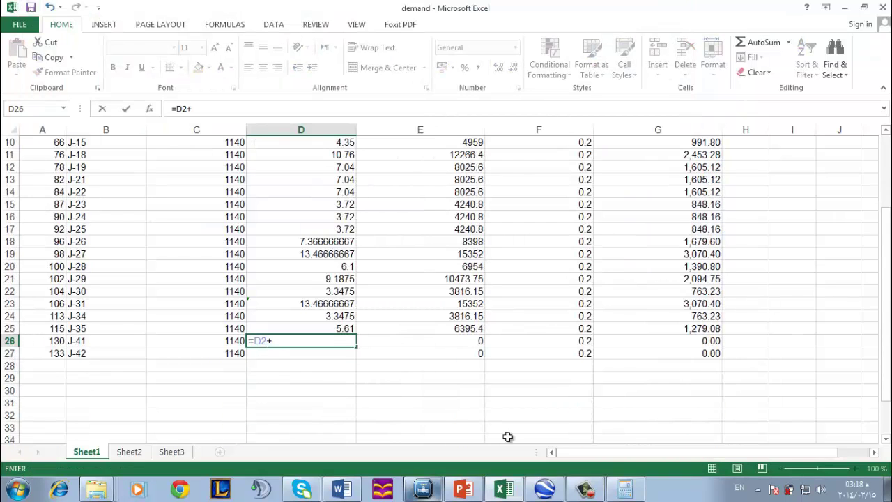
Check the network in WaterGEMS, the zone areas on Sheet2 and the calculated area2 share in Calculator for J-41
left_click(424, 491)
left_click(424, 491)
left_click(129, 452)
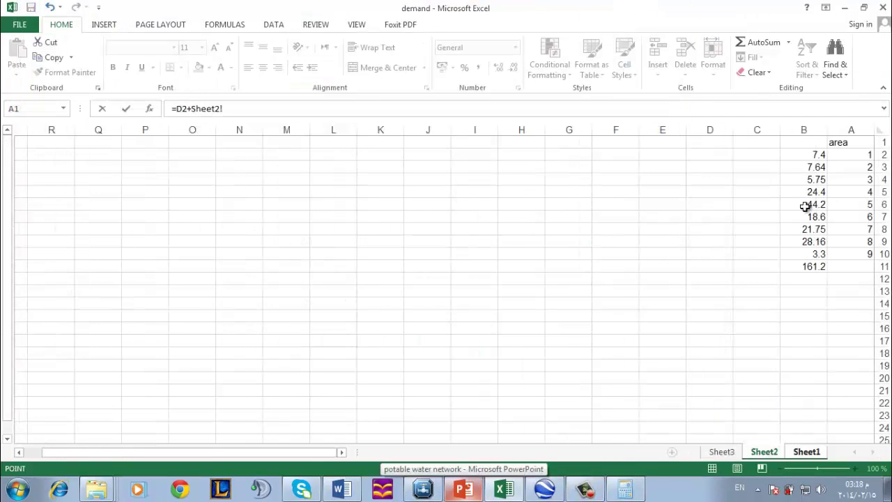
left_click(624, 489)
Return to Sheet1 and complete the J-41 coverage area formula as =D2+1.91+3.7, removing the Sheet2 reference
left_click(813, 457)
key("BackSpace")
key("BackSpace")
key("BackSpace")
key("BackSpace")
key("BackSpace")
key("BackSpace")
key("BackSpace")
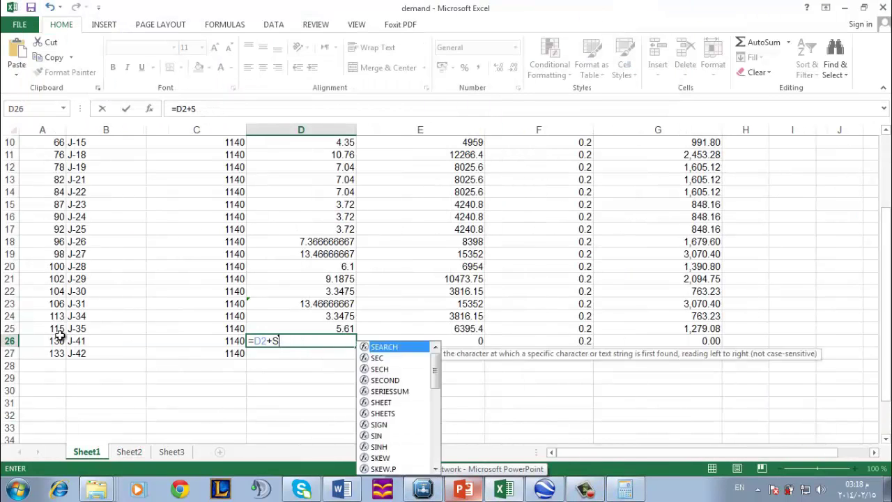
type("1.91+")
left_click(438, 487)
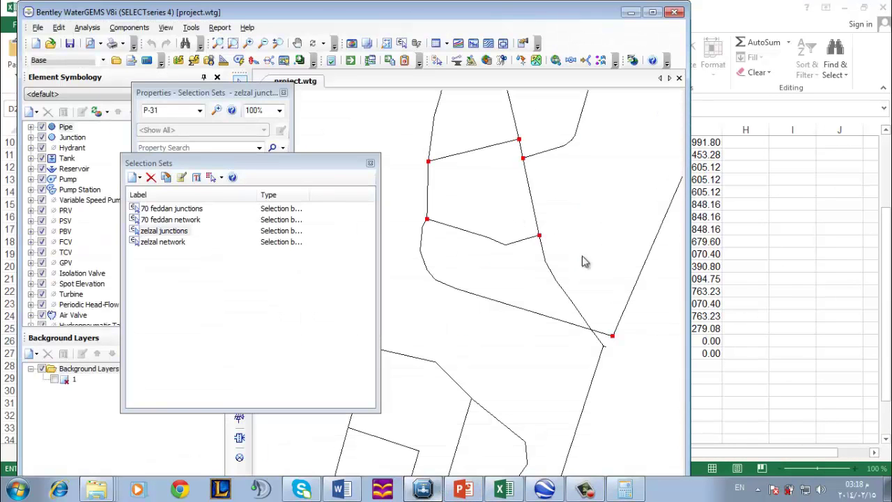
left_click(713, 19)
key("Return")
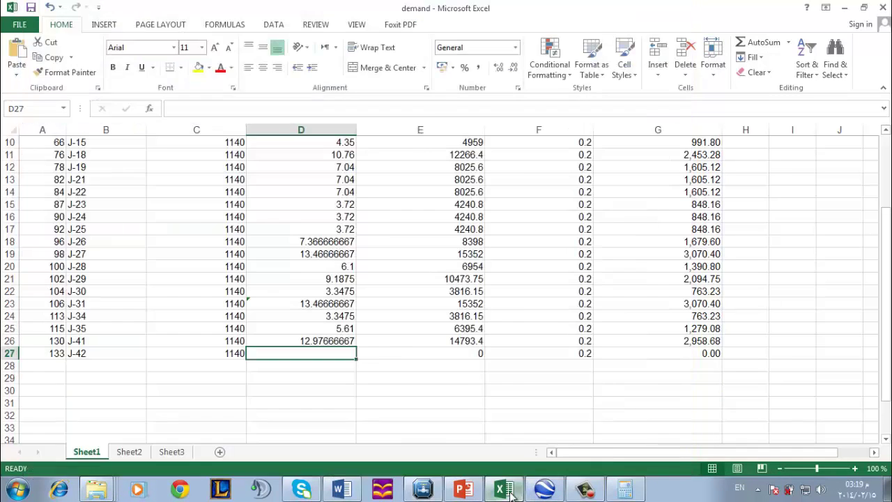
Switch to WaterGEMS and locate junction J-42 in the network
left_click(506, 489)
left_click(174, 112)
type("J-42")
key("Return")
scroll(501, 235, "down", 2)
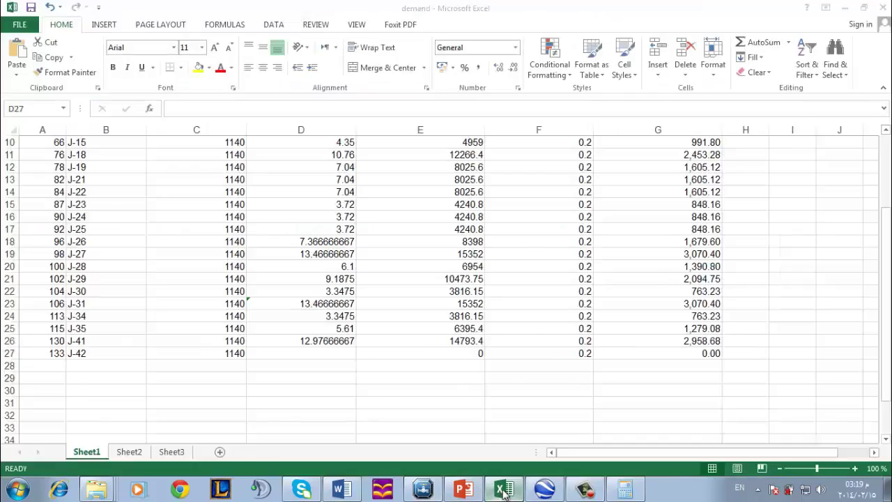
In Google Earth, toggle zones 3, 4 and 9 to identify the ones bordering J-42
left_click(545, 489)
left_click(33, 214)
left_click(33, 202)
left_click(33, 272)
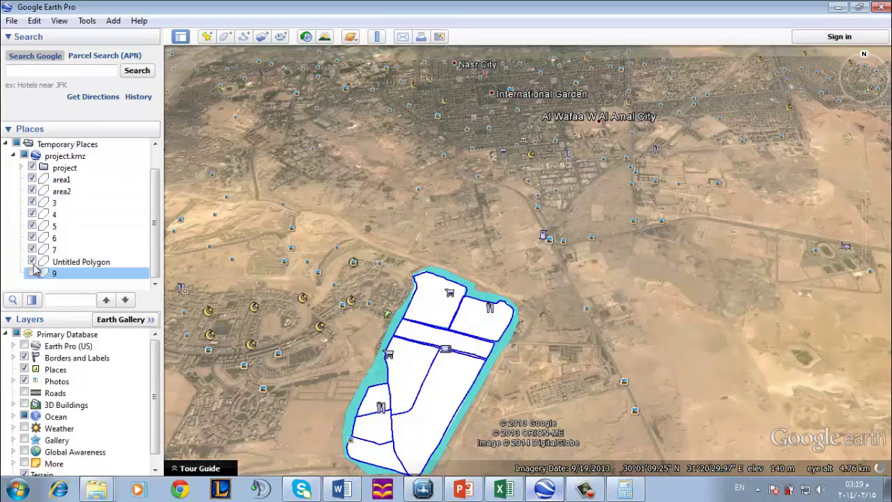
left_click(32, 202)
Look up the zone areas on Sheet2 and calculate J-42's coverage area in Calculator, including 5.75/4 for zone 3
left_click(504, 489)
left_click(129, 452)
left_click(625, 489)
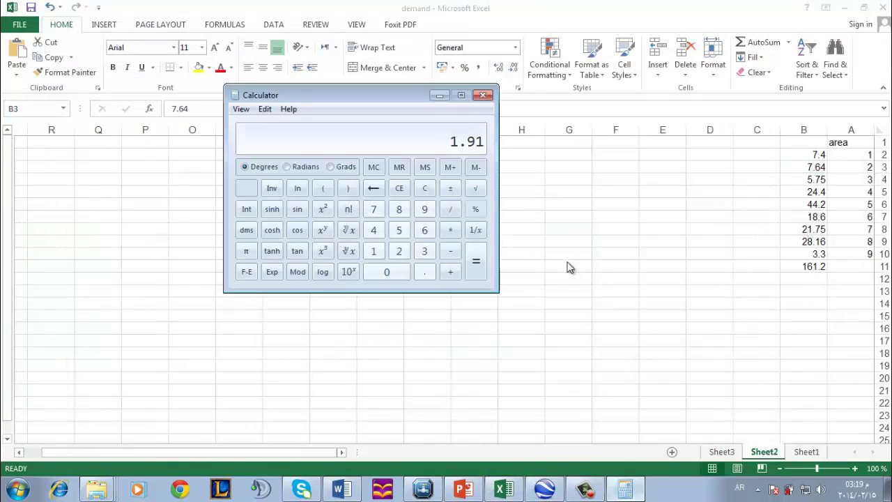
type("5.75/4")
key("Return")
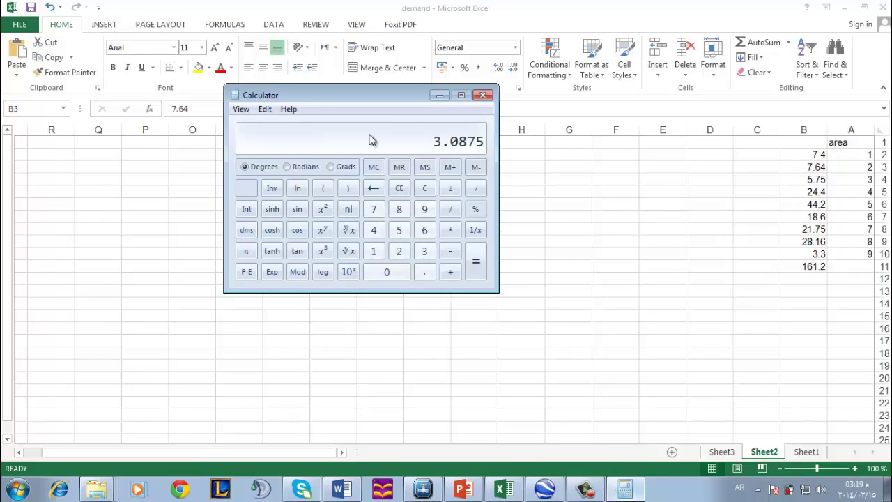
Copy the calculated 3.0875 into the J-42 coverage area cell on Sheet1
key("ctrl+c")
left_click(504, 489)
left_click(806, 451)
key("ctrl+v")
scroll(446, 279, "up", 3)
scroll(446, 279, "down", 2)
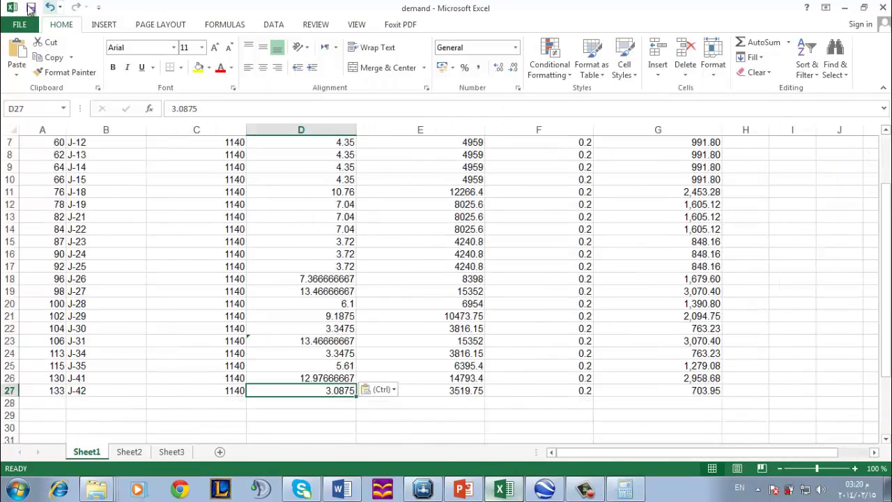
Copy the Number of Unit Demands values for all junctions from J-5 to J-42
scroll(110, 249, "up", 2)
left_click_drag(419, 155, 454, 414)
key("ctrl+c")
scroll(446, 278, "up", 2)
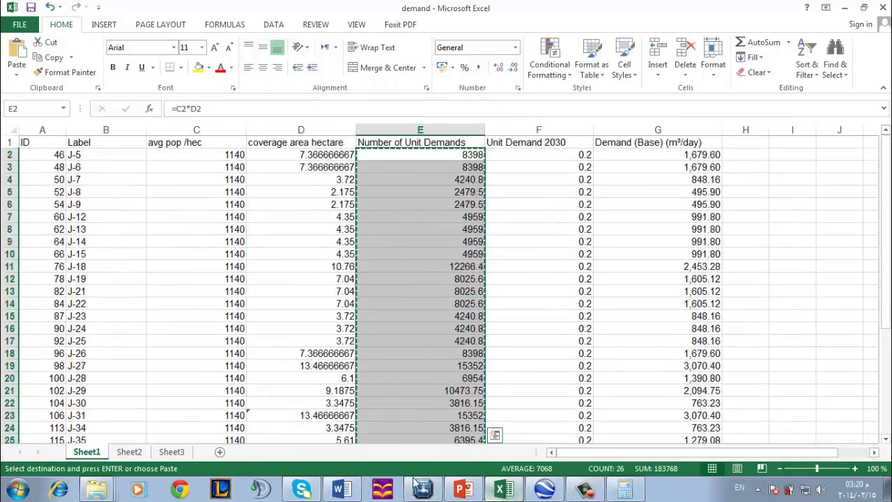
In WaterGEMS, open the Unit Demand Control Center and paste the copied values into Number of Unit Demands for all 26 junctions
left_click(423, 488)
left_click(288, 93)
left_click(378, 159)
left_click(167, 28)
left_click(235, 163)
left_click(460, 267)
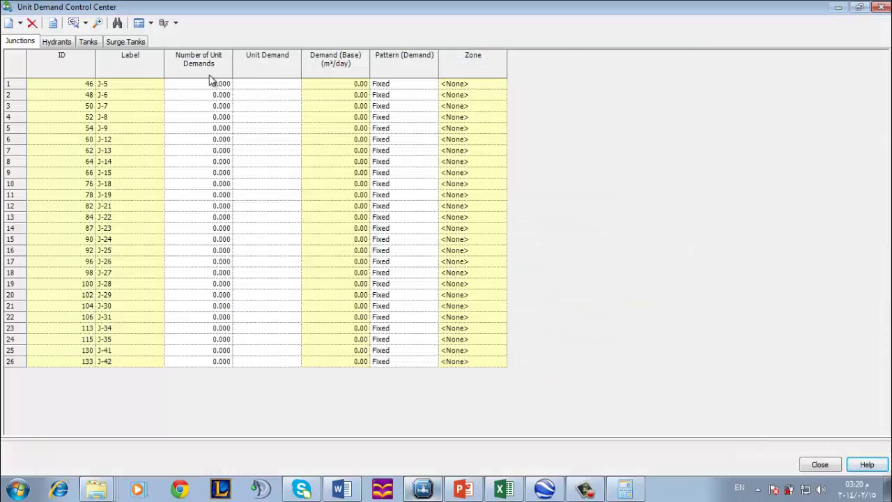
left_click_drag(209, 87, 183, 367)
key("ctrl+v")
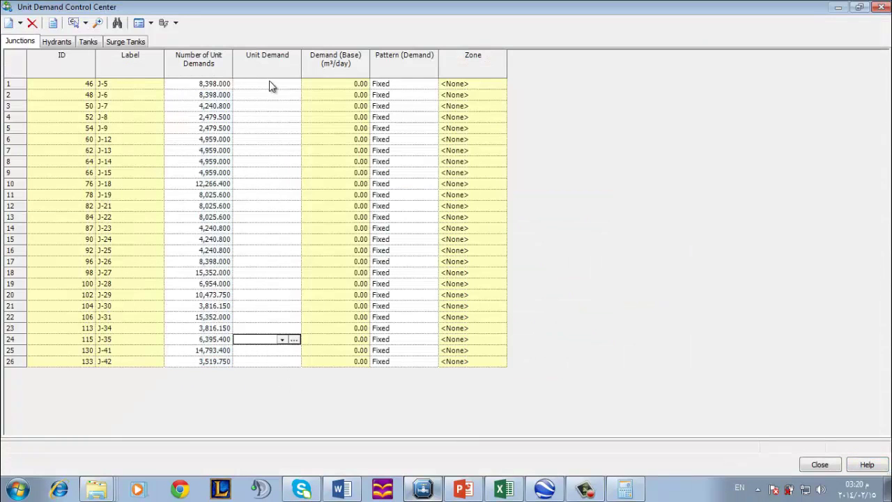
Globally set the Unit Demand column to 2030 for all listed junctions
left_click(283, 60)
right_click(284, 58)
left_click(313, 65)
left_click(422, 209)
left_click(418, 238)
left_click(491, 299)
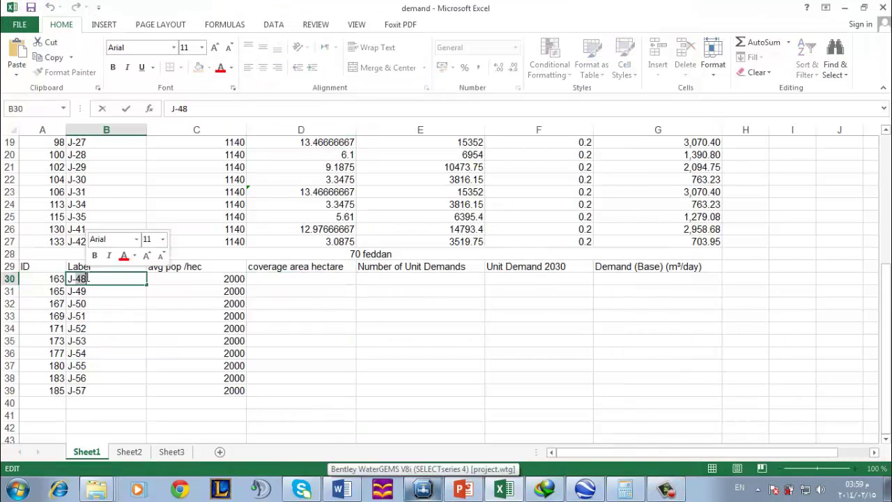
Switch to WaterGEMS and try to filter the Unit Demand Control Center to the selected 70 feddan junctions
left_click(426, 487)
left_click(184, 41)
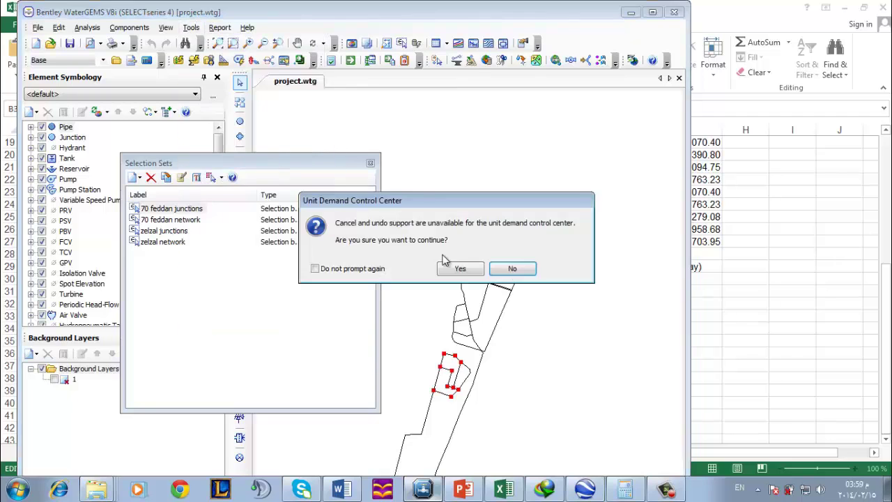
key("Return")
left_click(176, 22)
left_click(228, 41)
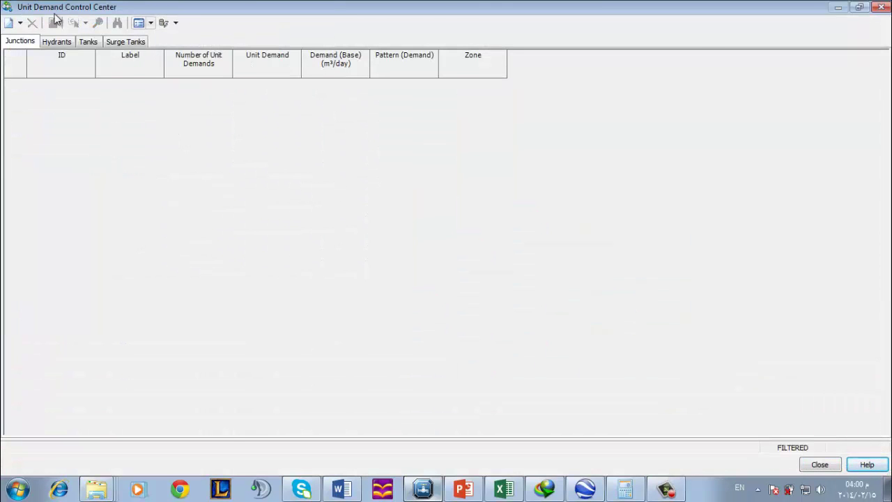
left_click(819, 464)
Reopen the Unit Demand Control Center and add unit demand rows for the 70 feddan junctions, J-48 to J-57
left_click(191, 27)
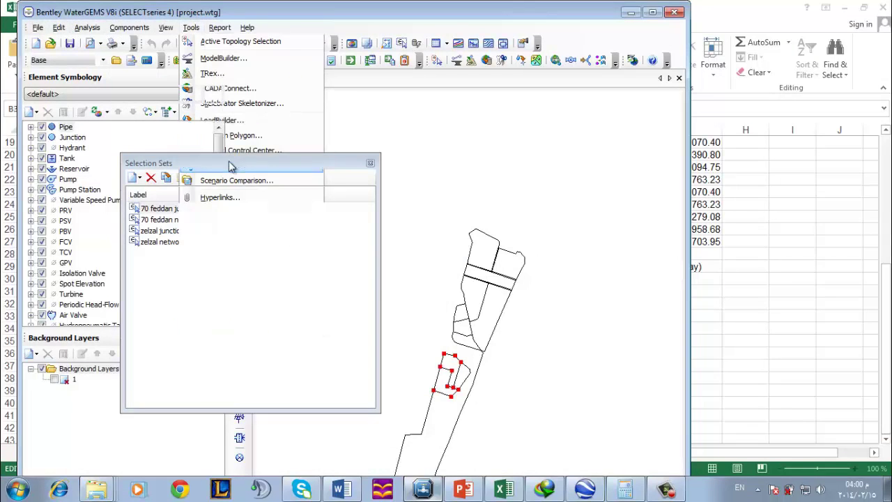
left_click(231, 166)
left_click(15, 23)
left_click(43, 53)
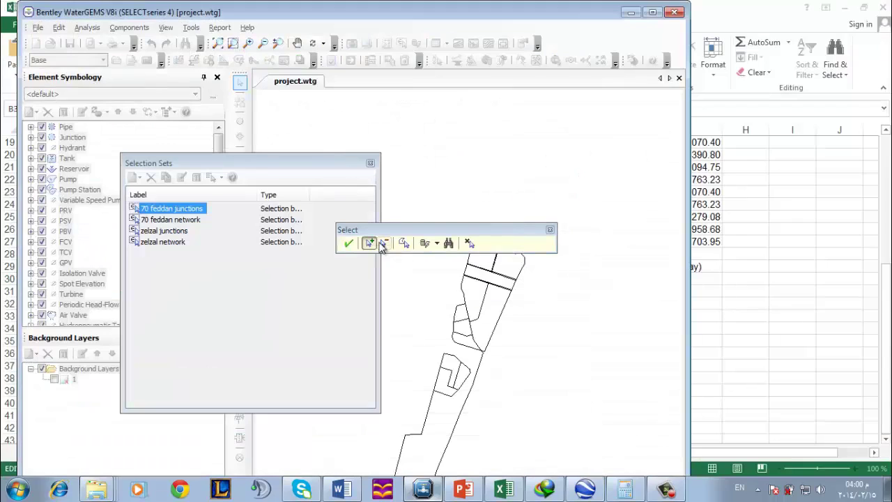
left_click(427, 243)
left_click(478, 257)
left_click(454, 270)
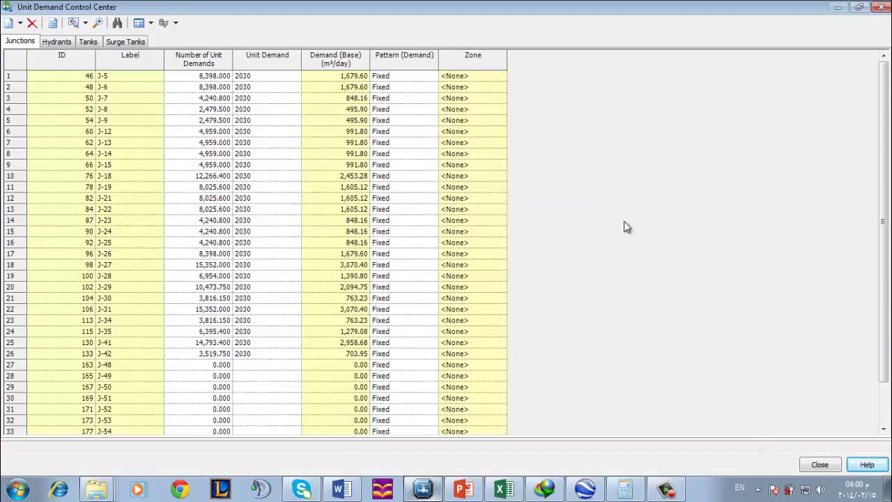
scroll(108, 317, "down", 2)
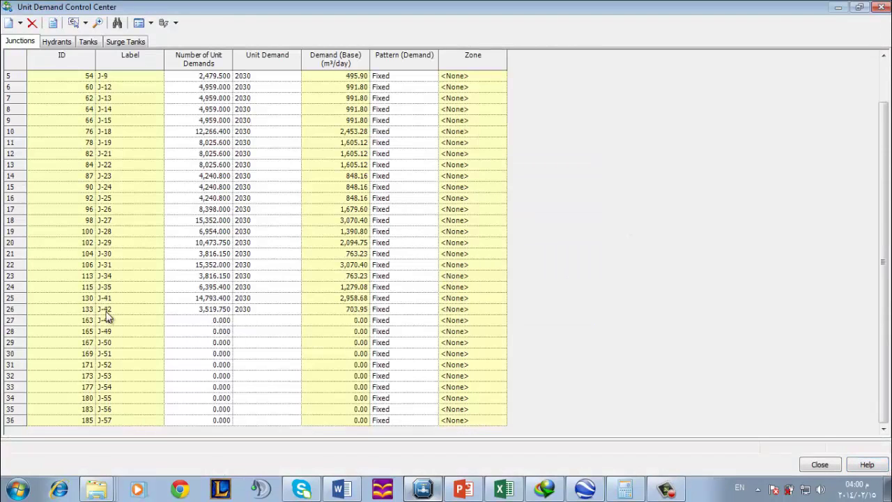
Close the Unit Demand Control Center and find junction J-48 in the network drawing through its properties
left_click(883, 8)
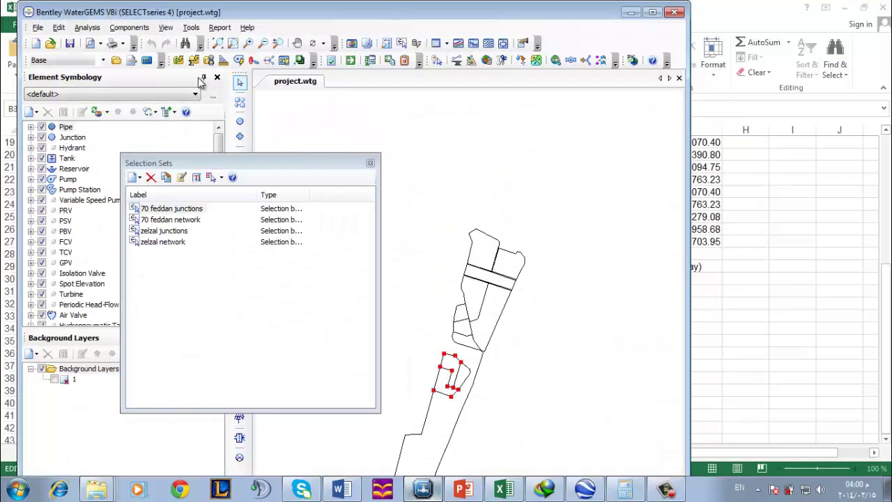
left_click(54, 29)
left_click(93, 201)
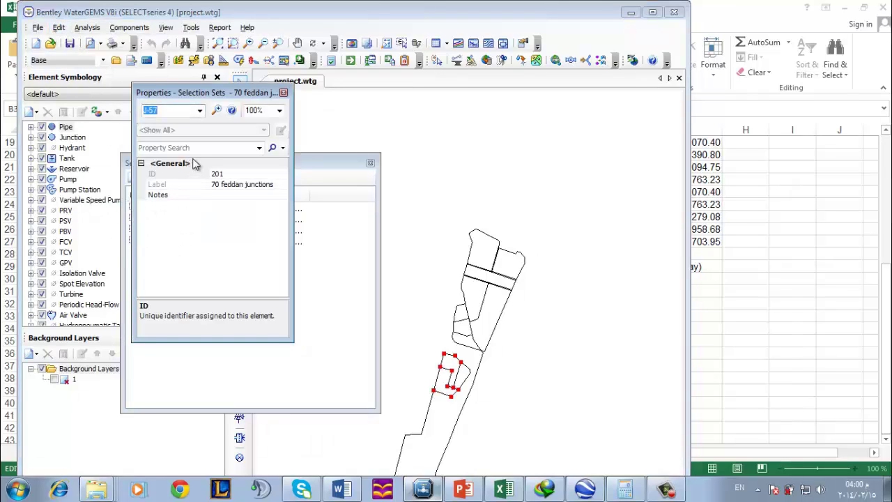
scroll(195, 153, "down", 1)
type("J-48")
key("Return")
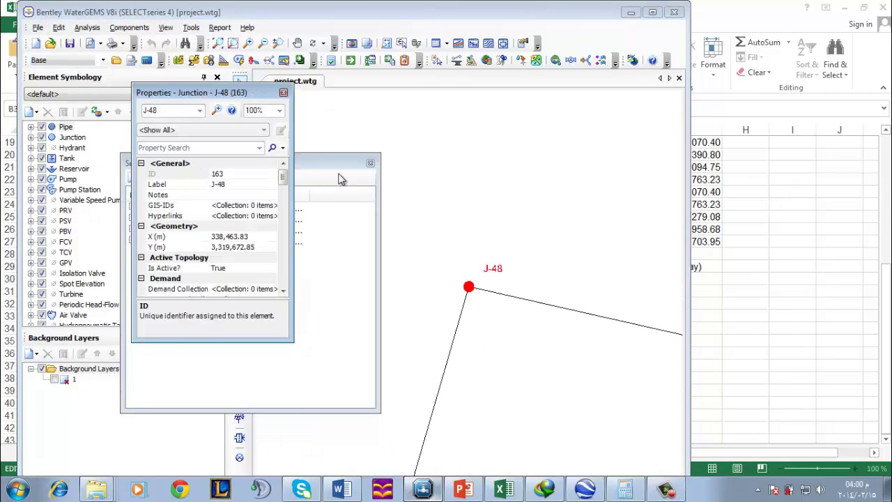
scroll(492, 205, "down", 4)
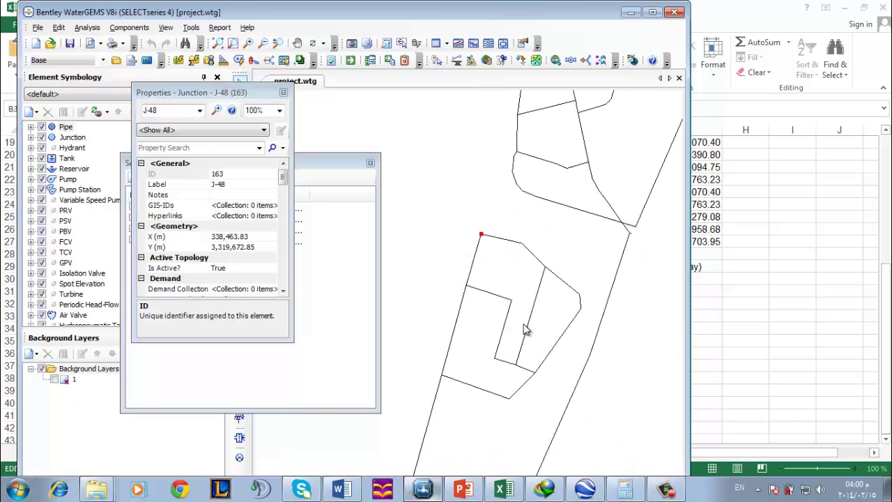
Switch to Google Earth and hide the polygons area1, area2, 3 to 7, Untitled Polygon and 9
left_click(584, 489)
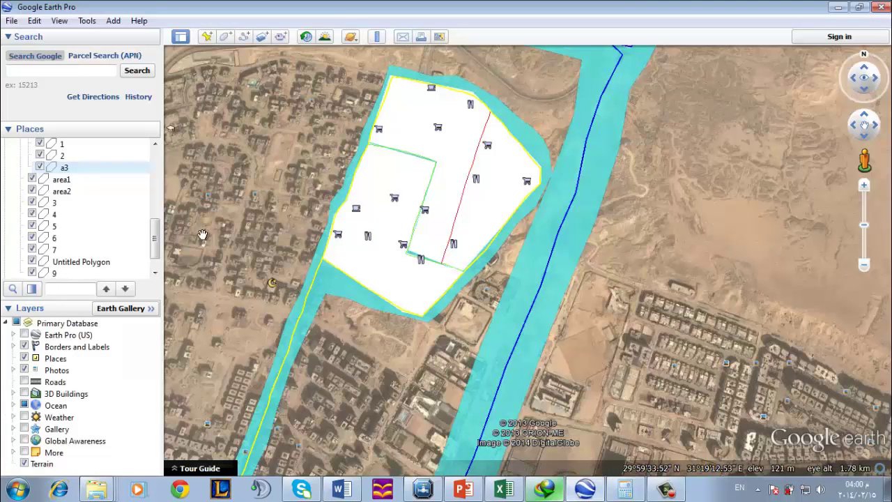
left_click(29, 183)
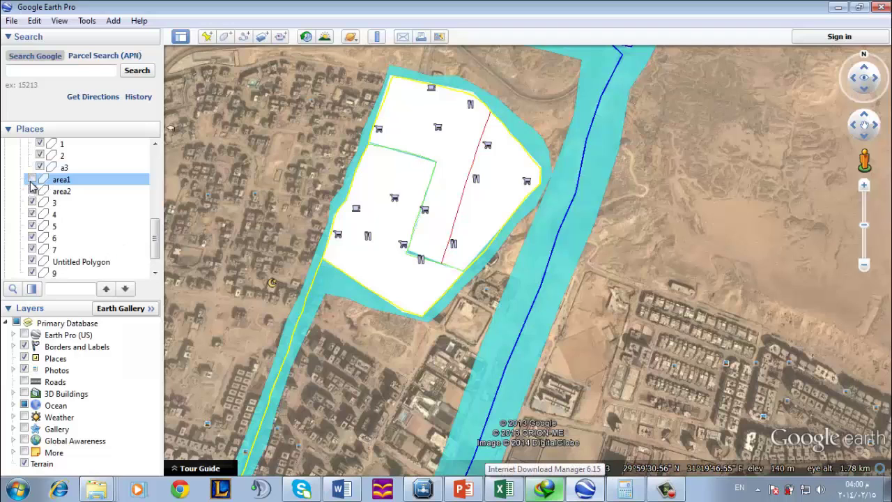
left_click(31, 191)
left_click(32, 202)
left_click(32, 214)
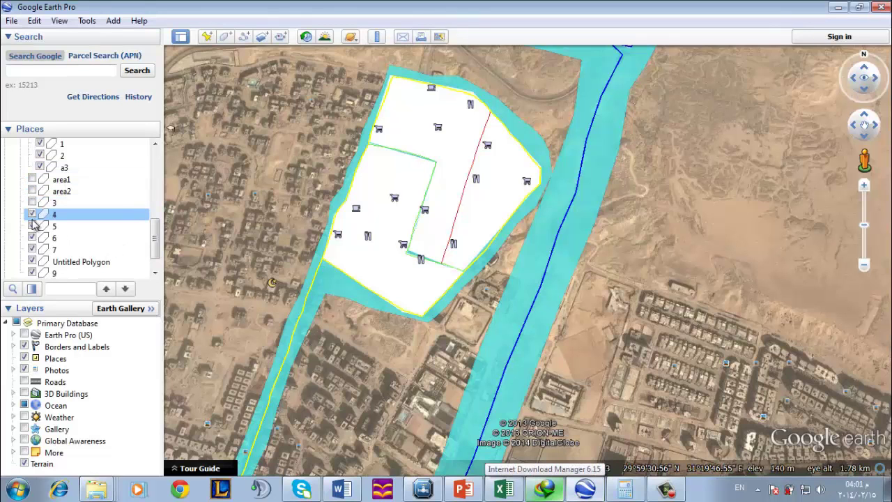
left_click(32, 226)
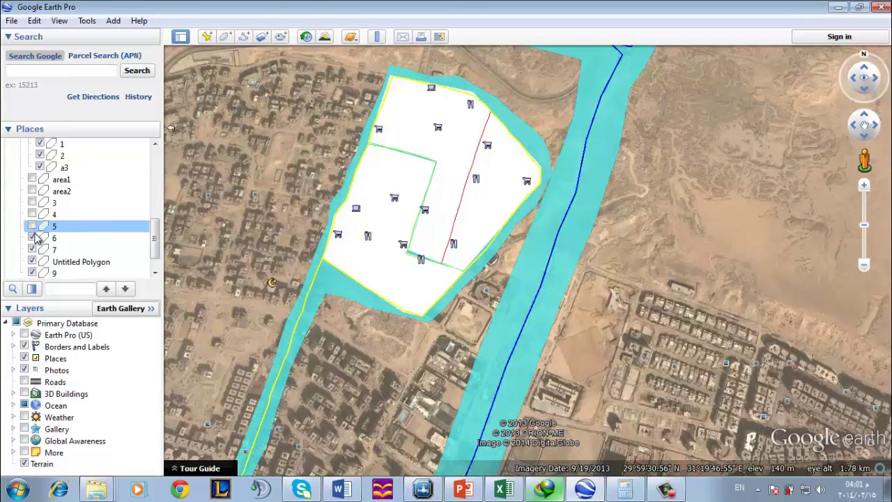
left_click(34, 239)
left_click(32, 249)
left_click(32, 261)
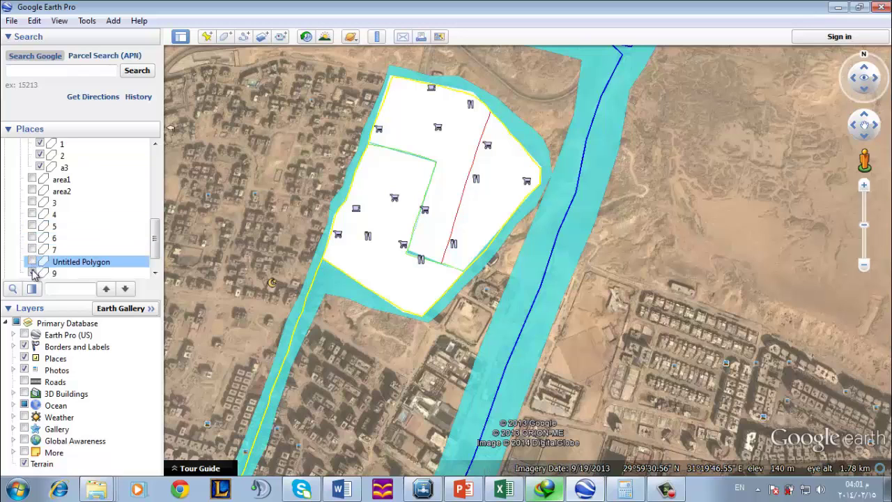
left_click(33, 273)
left_click(32, 250)
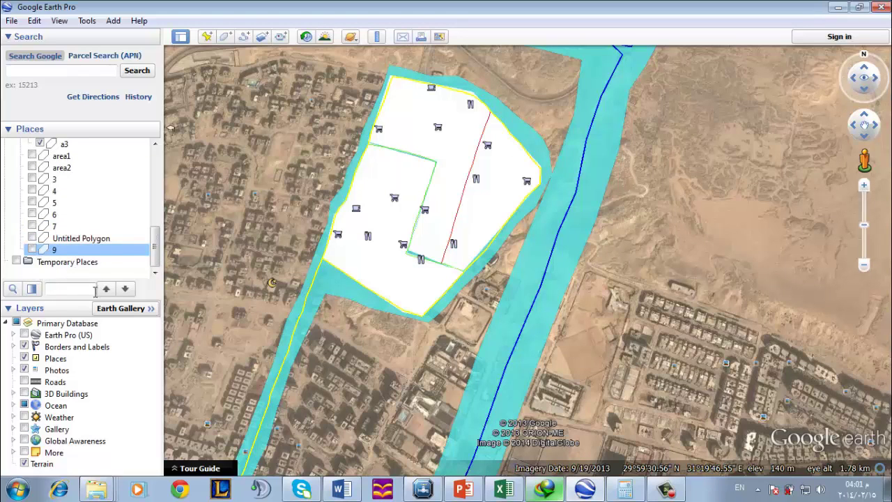
Toggle polygons 1 and 2 to check their extents, and hide polygon a3 to reveal the area it covers
scroll(132, 254, "up", 1)
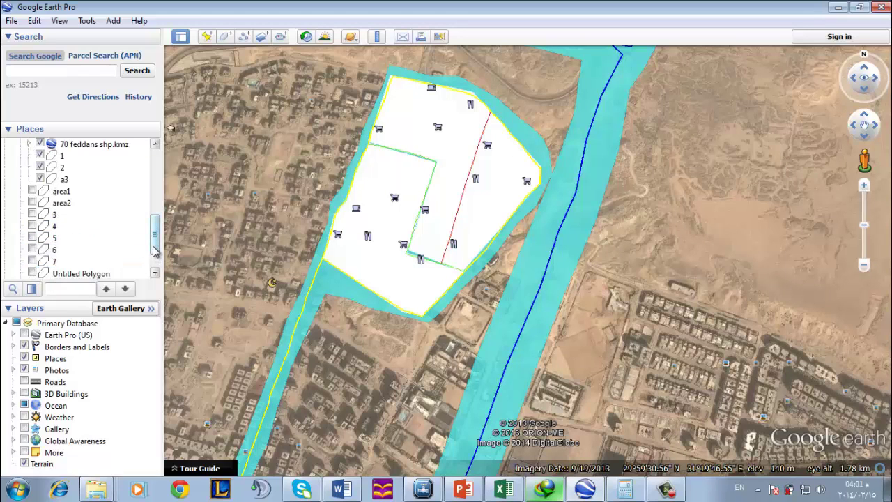
left_click(40, 157)
left_click(40, 157)
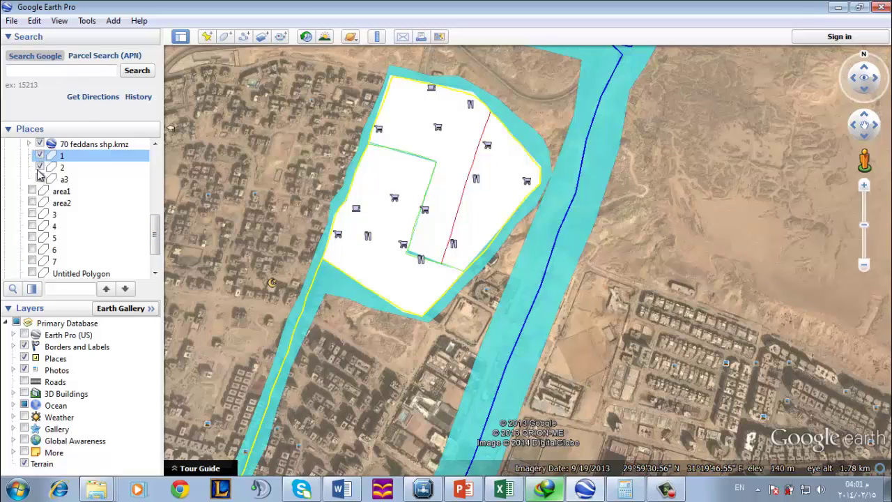
left_click(40, 168)
left_click(40, 167)
left_click(40, 179)
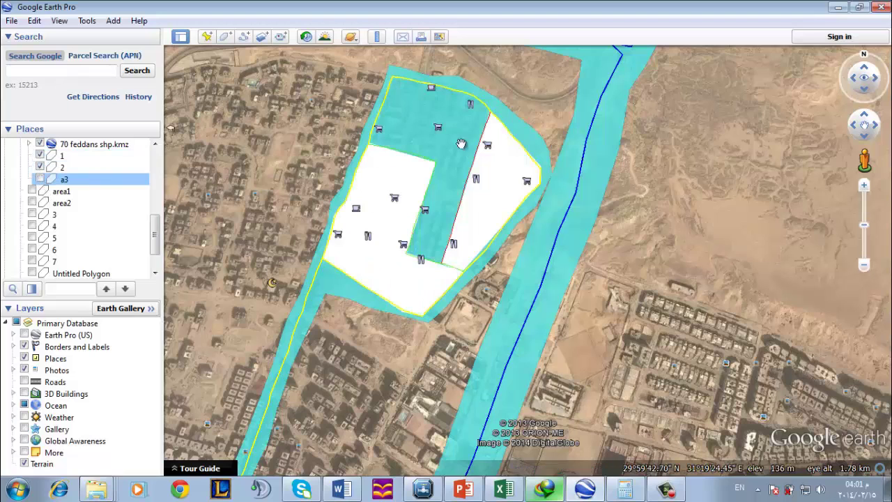
Check the polygon areas on Sheet3 of the Excel workbook and start dividing 10.85 in Calculator
left_click(503, 489)
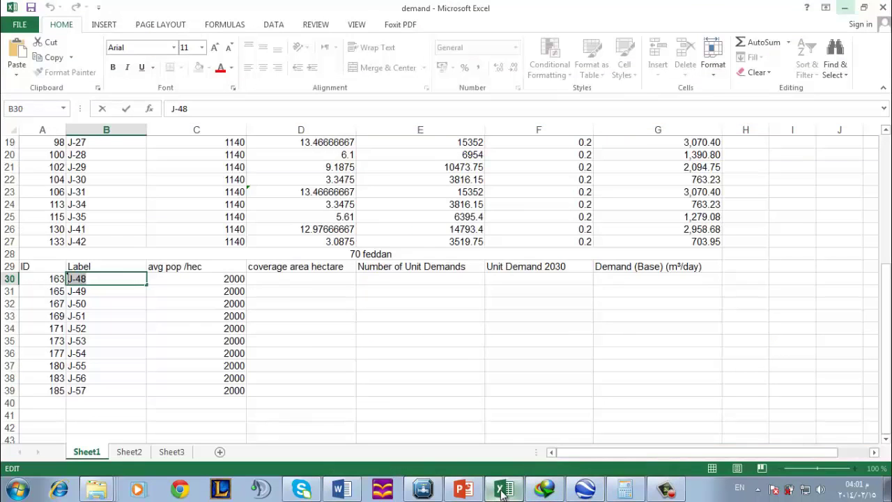
left_click(185, 453)
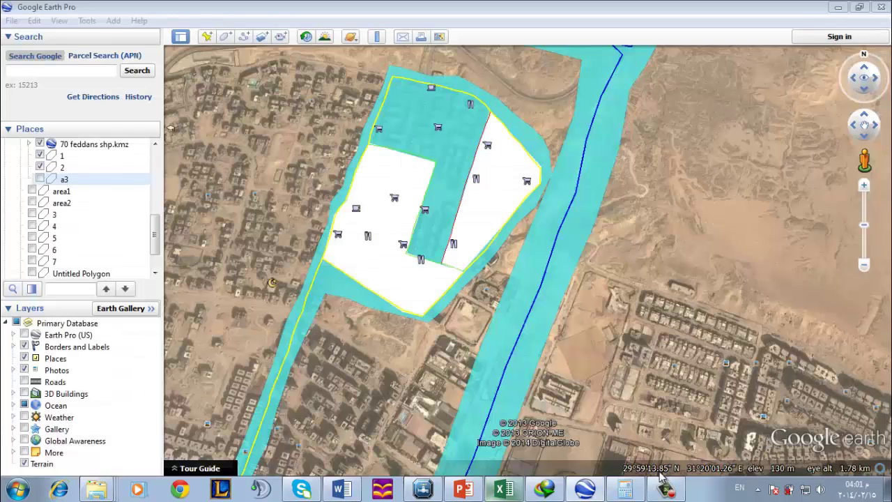
left_click(626, 489)
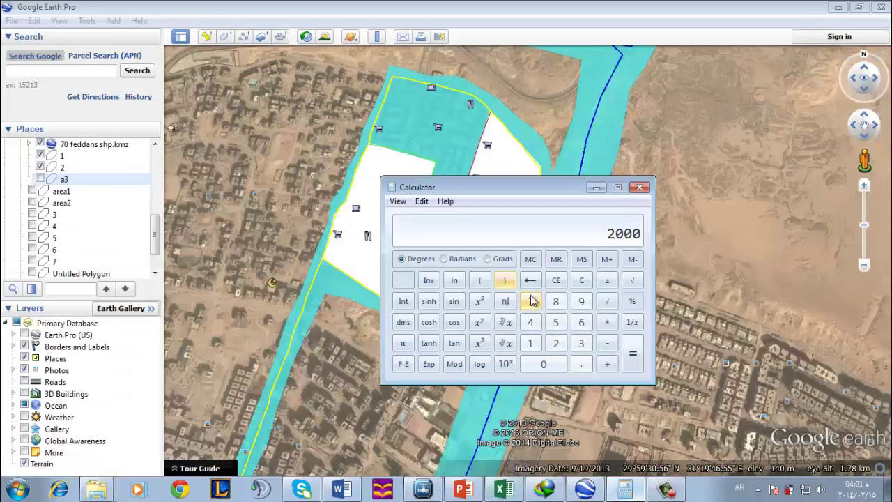
type("10.85")
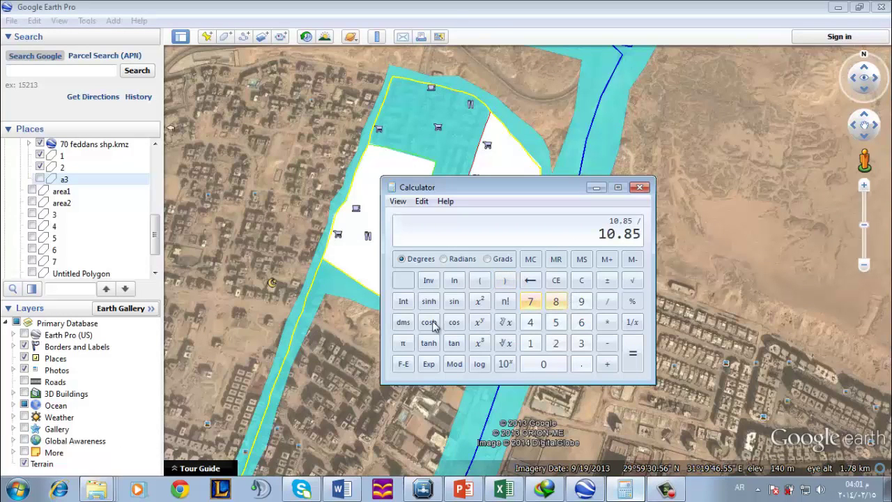
Switch to WaterGEMS, close the J-48 properties and highlight the 70 feddan junctions selection set in the drawing
left_click(423, 490)
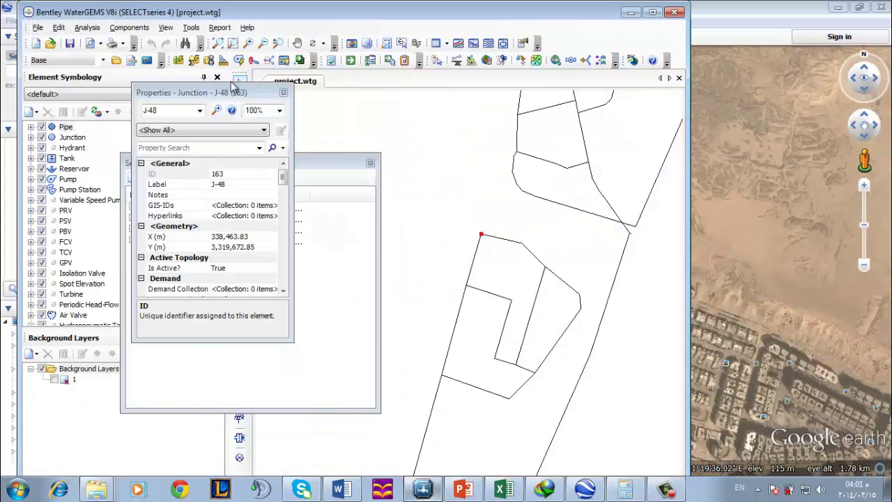
left_click(283, 93)
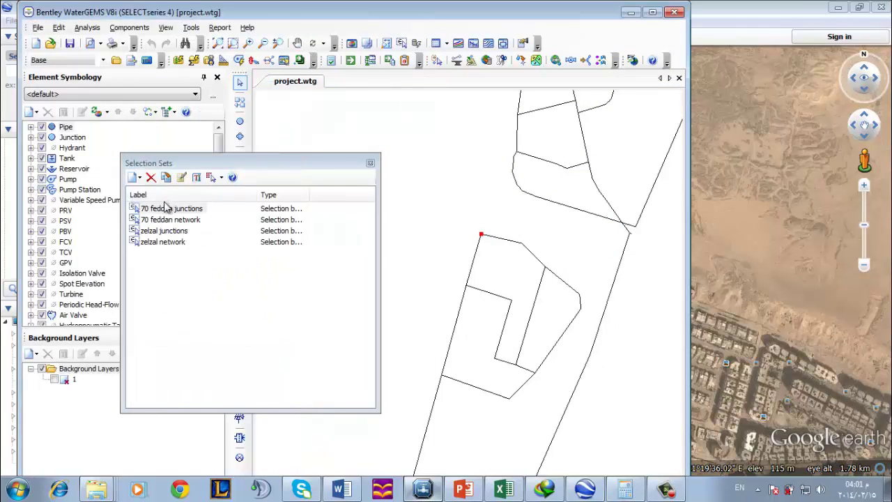
left_click(168, 208)
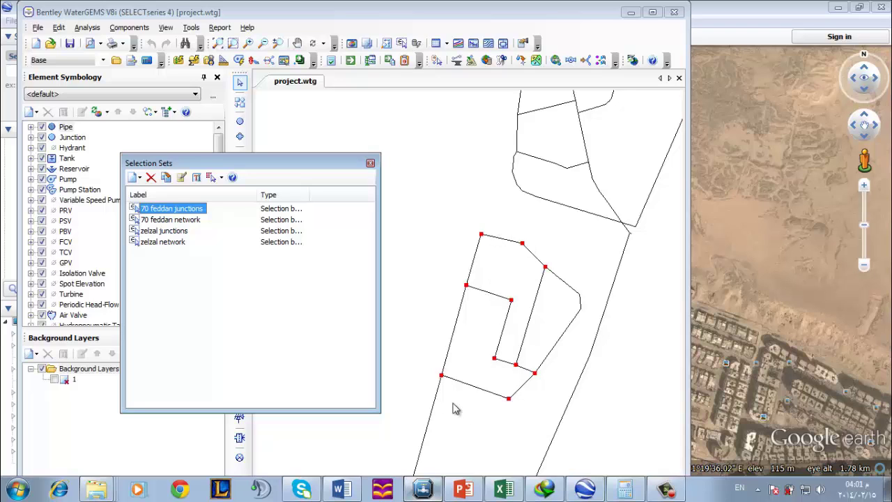
Complete the Calculator division of 10.85 by the area's 7 junctions and copy the result
left_click(625, 492)
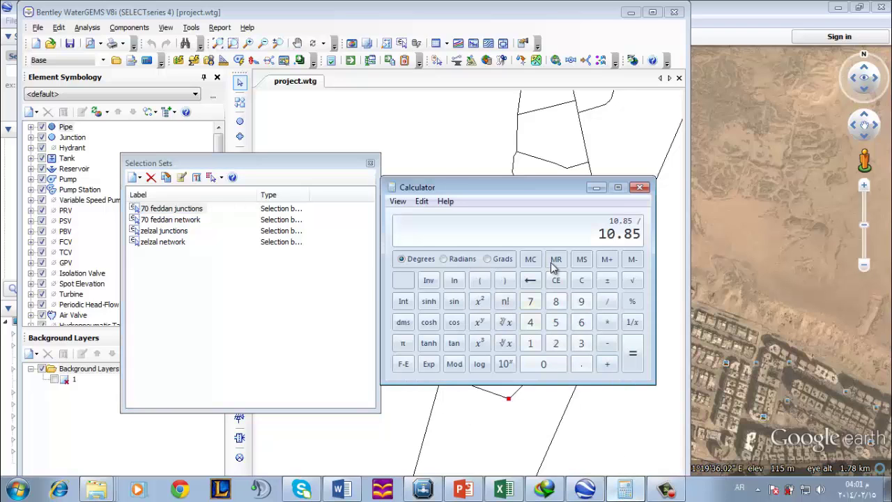
key("Return")
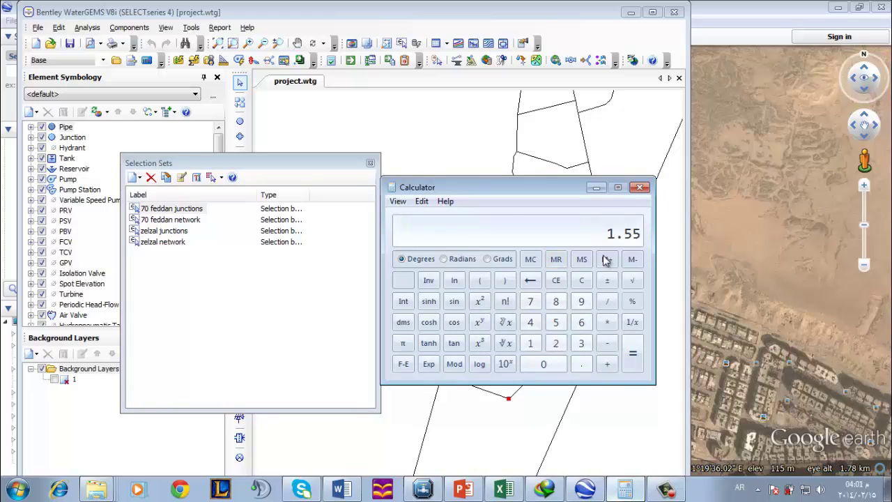
right_click(634, 234)
left_click(659, 235)
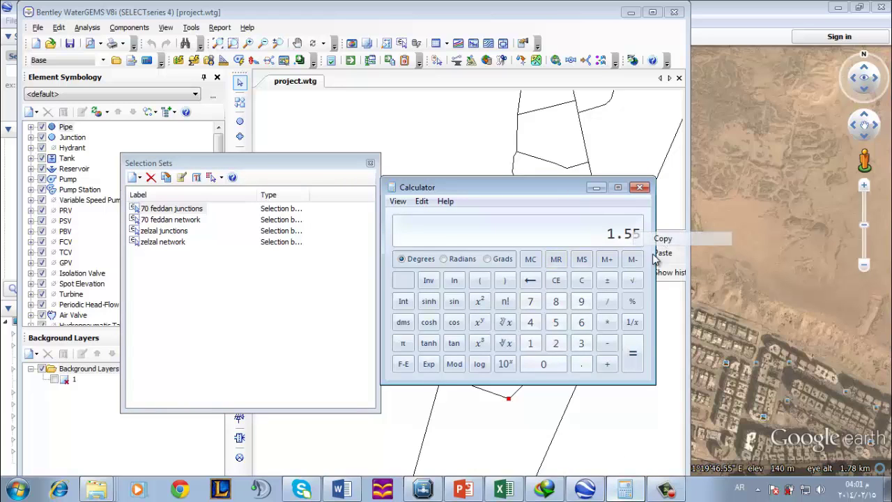
Paste the copied 1.55 into Excel Sheet1 as the coverage area of junction J-48 in cell D30
left_click(505, 490)
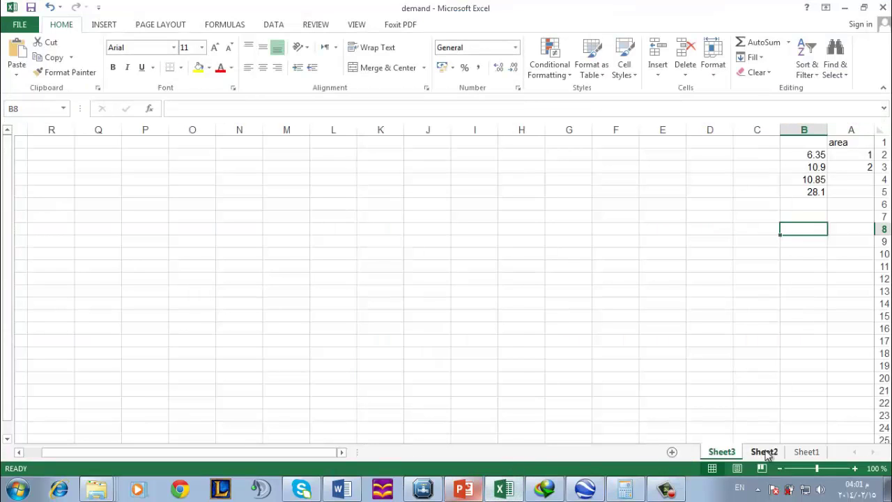
left_click(807, 451)
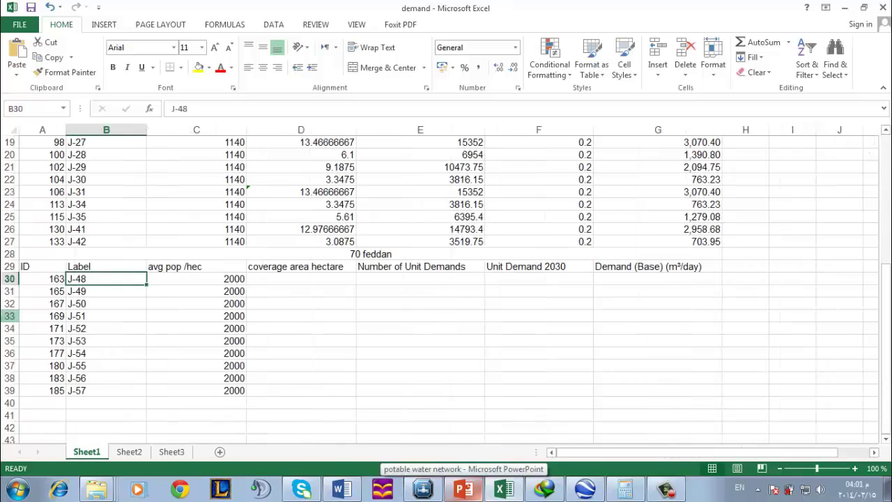
left_click(292, 279)
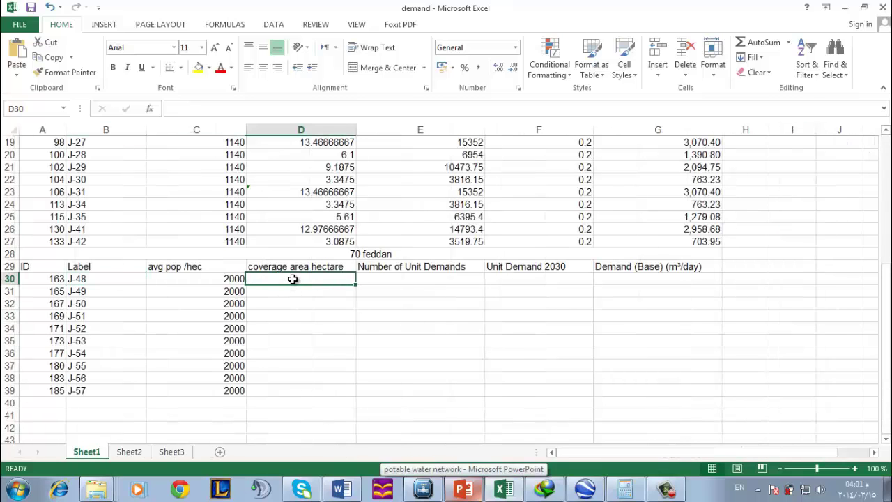
key("ctrl+v")
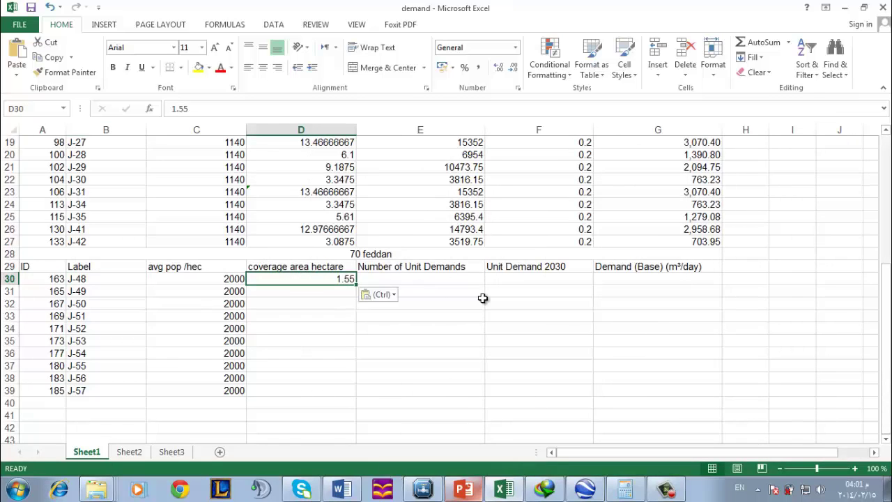
Enter a Unit Demand 2030 of 0.2 in F30 and fill it down to F39 for junctions J-48 to J-57
left_click(506, 274)
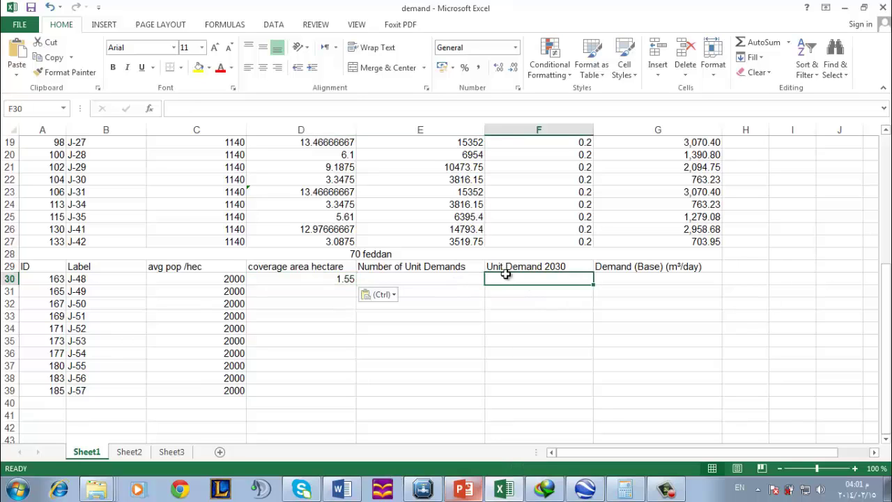
type(".2")
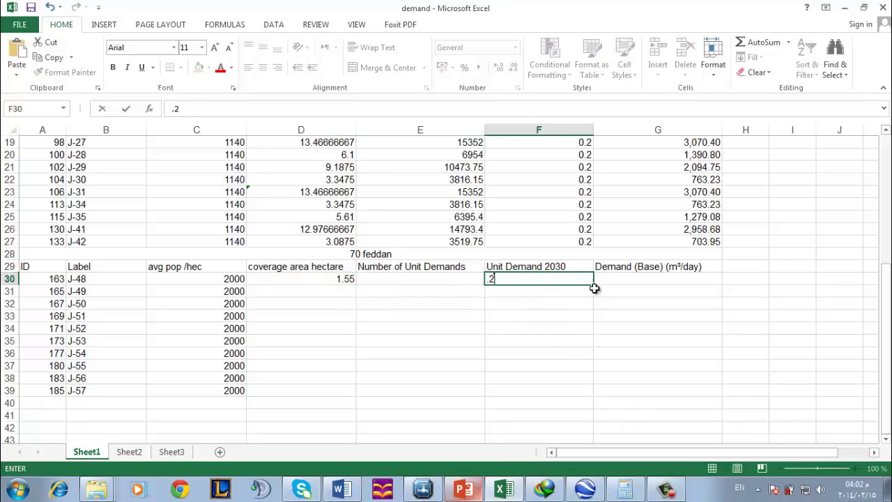
left_click_drag(596, 285, 588, 391)
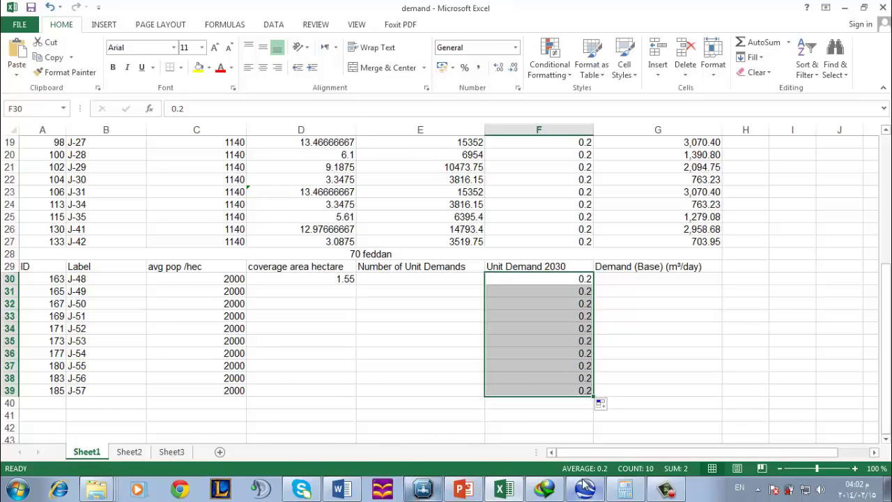
Switch to WaterGEMS and open the Unit Demand Control Center for the project's junctions
left_click(423, 489)
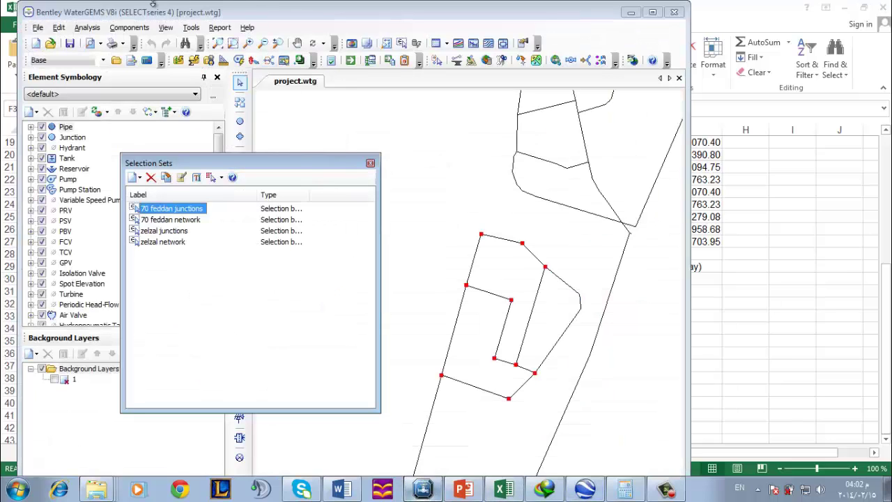
left_click(191, 27)
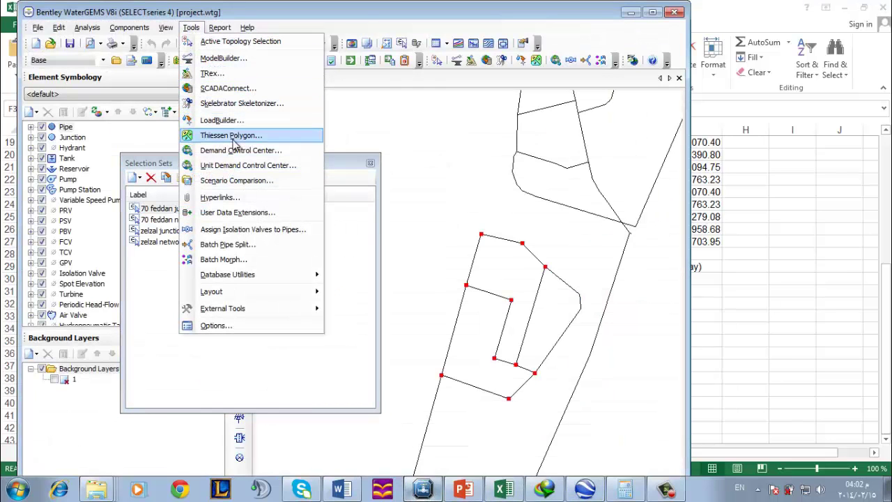
left_click(246, 166)
left_click(462, 269)
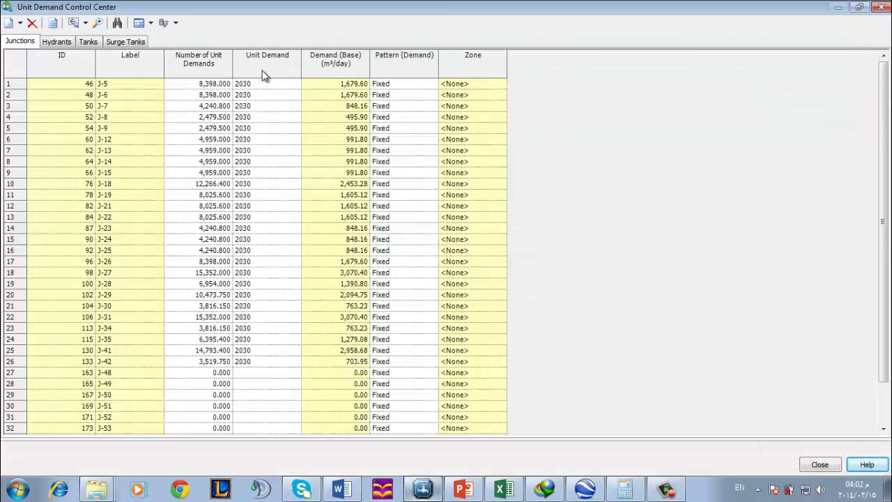
Globally set the Unit Demand of all junctions to 2010
right_click(265, 76)
left_click(292, 79)
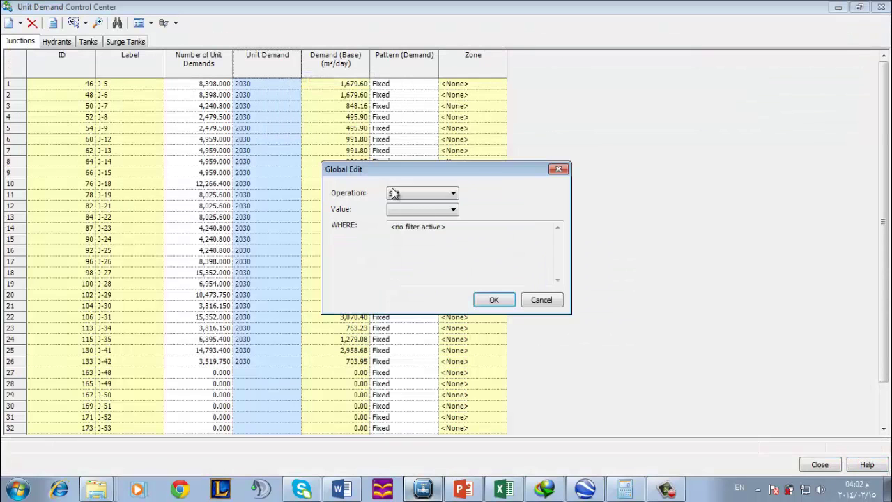
left_click(437, 196)
left_click(435, 202)
left_click(443, 211)
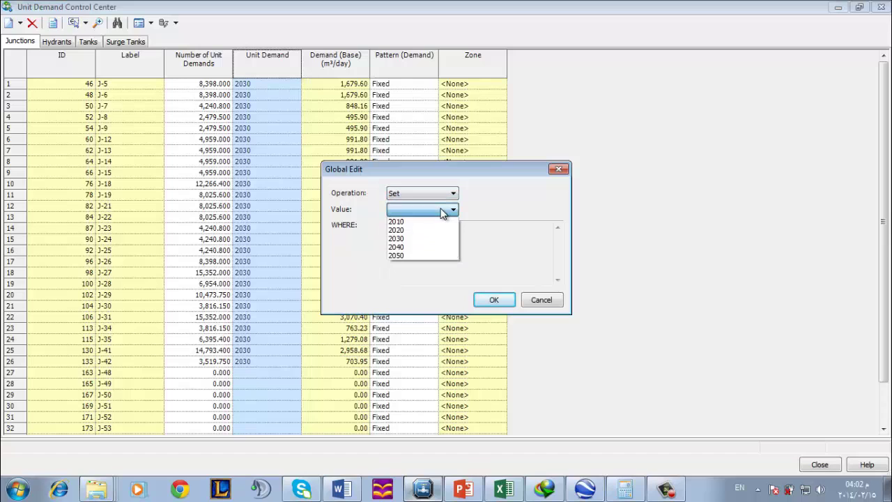
left_click(426, 222)
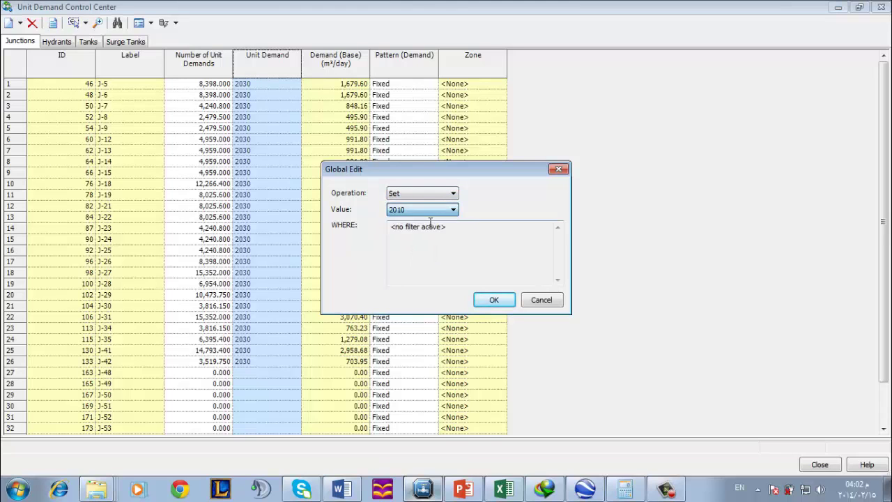
left_click(495, 300)
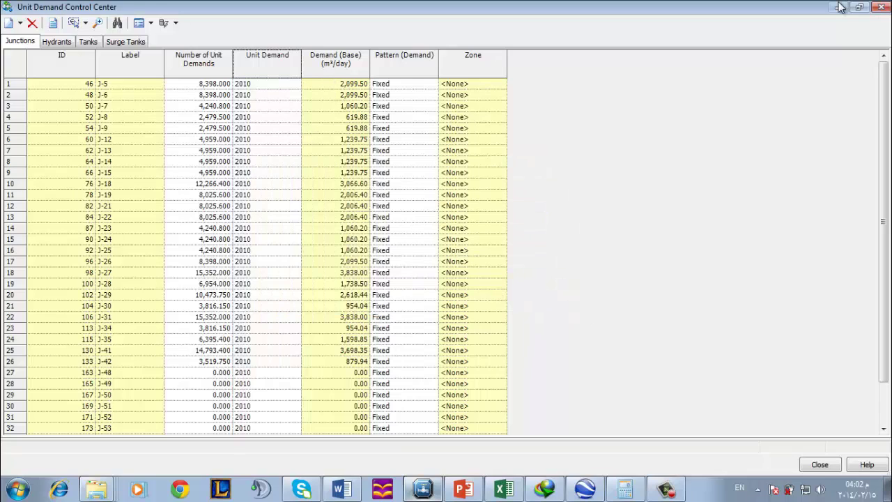
Switch to Excel, set the unit demand in Sheet1 cell F2 to 0.25 and fill it down to F27
left_click(427, 489)
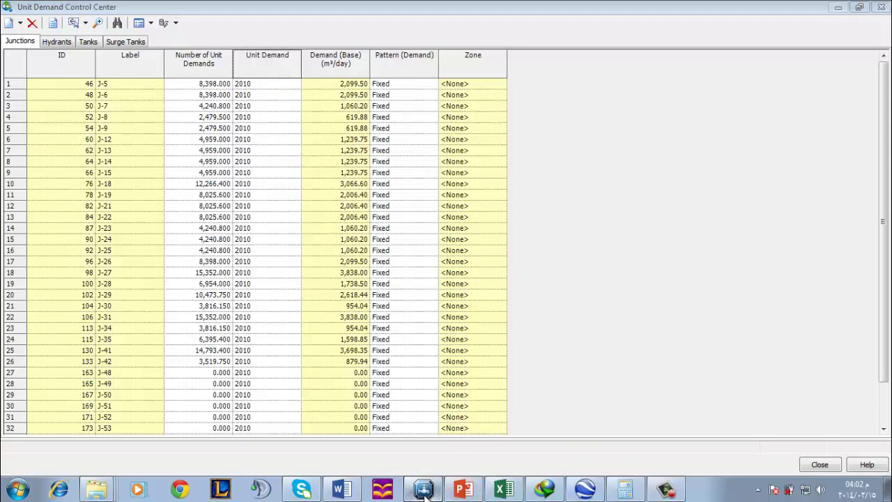
left_click(496, 490)
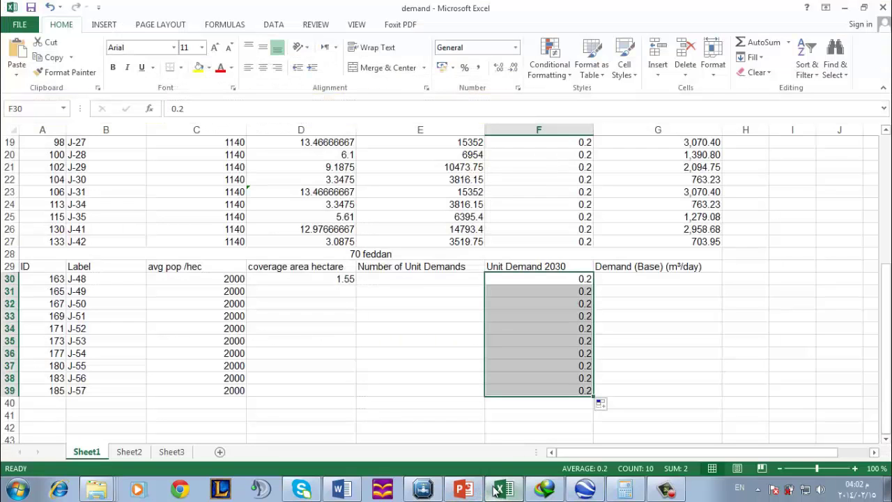
scroll(529, 279, "up", 6)
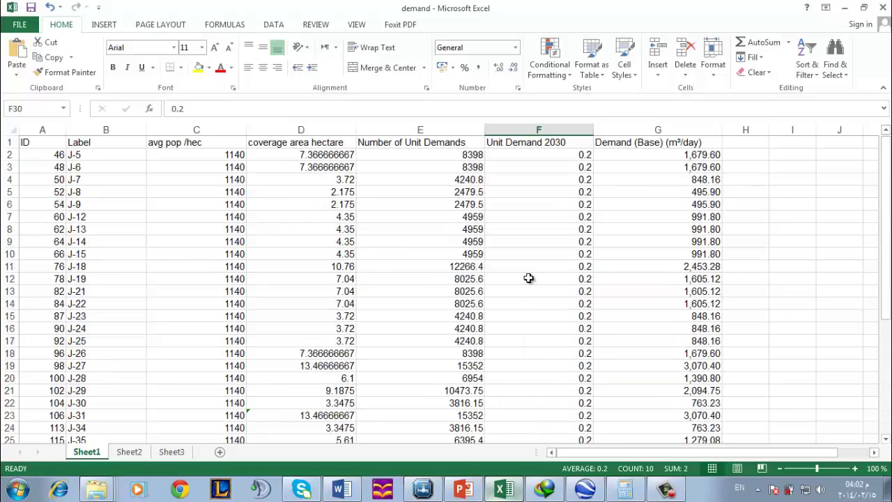
scroll(551, 264, "down", 7)
scroll(567, 258, "up", 7)
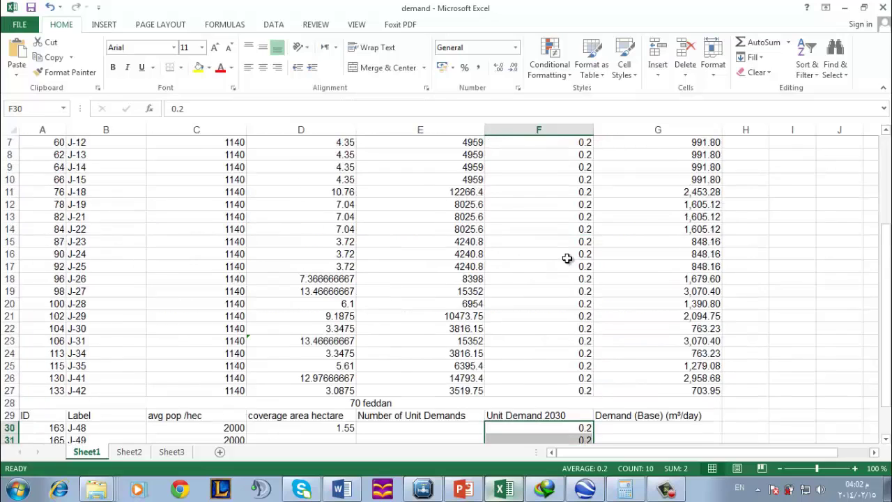
left_click(574, 159)
double_click(578, 156)
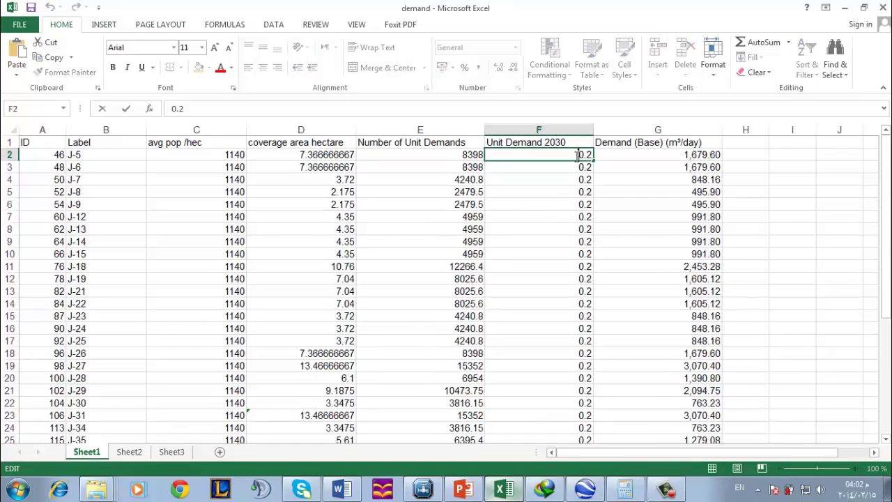
type(".")
key("Return")
left_click_drag(593, 162, 593, 336)
Enter a unit demand of 0.25 in F30 and fill it down to F39 for the 70 feddan junctions
scroll(596, 254, "down", 4)
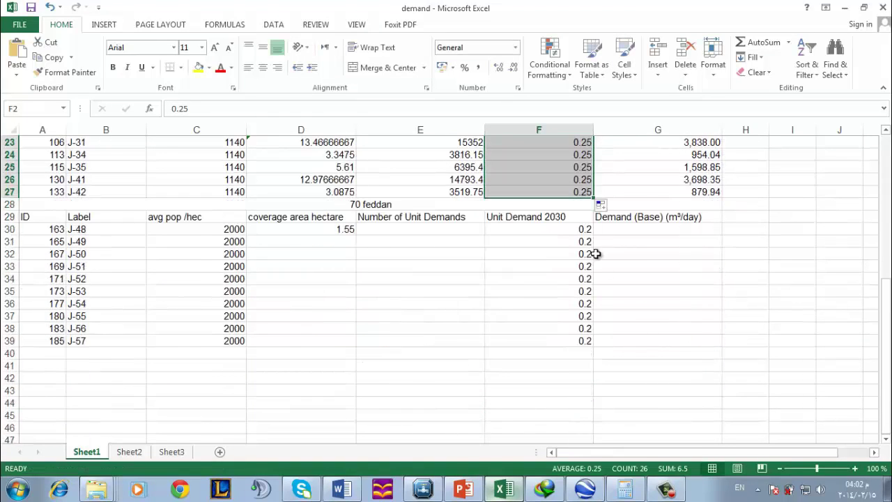
left_click(585, 230)
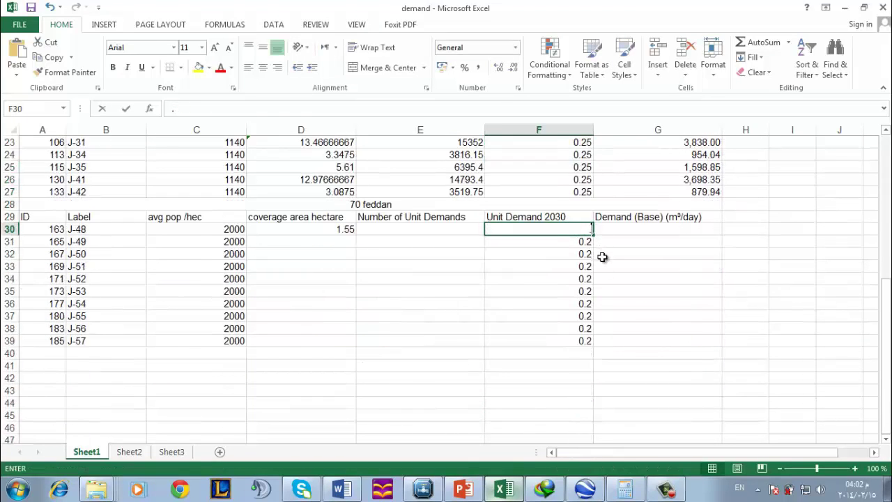
type(".25")
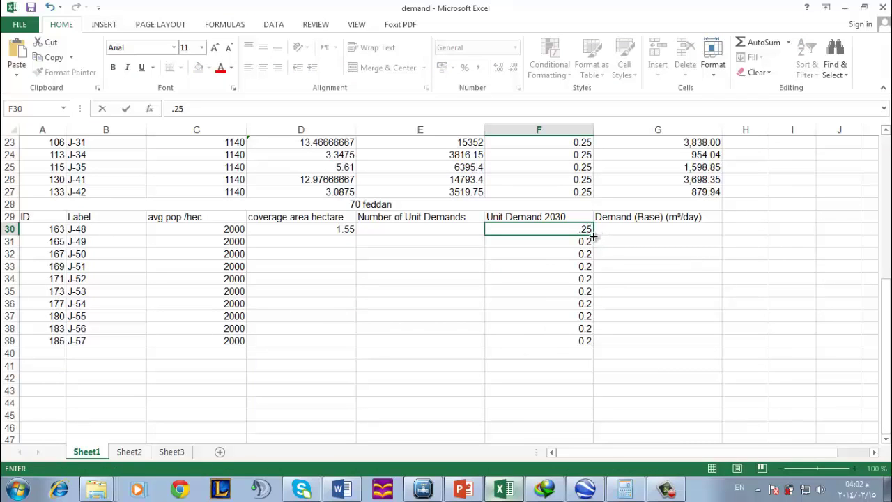
left_click_drag(593, 236, 592, 345)
Rename the headers in F29 and F1 to Unit Demand 2010 and save the workbook
double_click(572, 216)
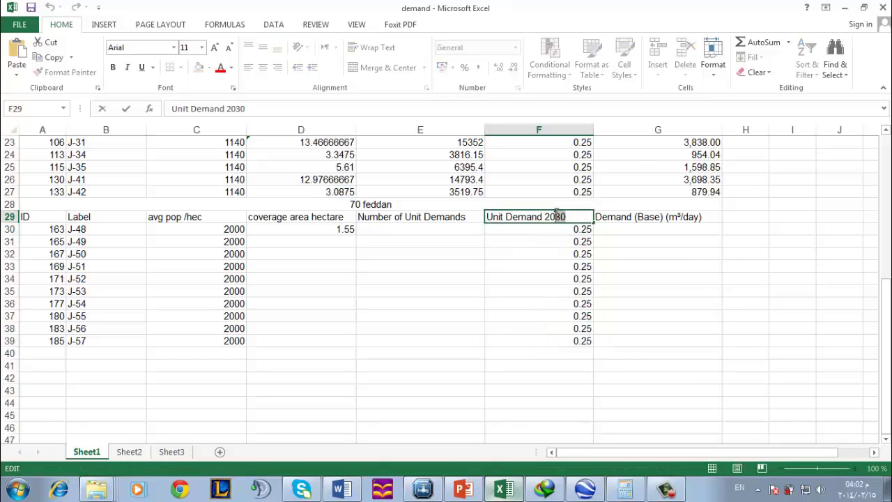
key("BackSpace")
type("1")
scroll(599, 255, "up", 7)
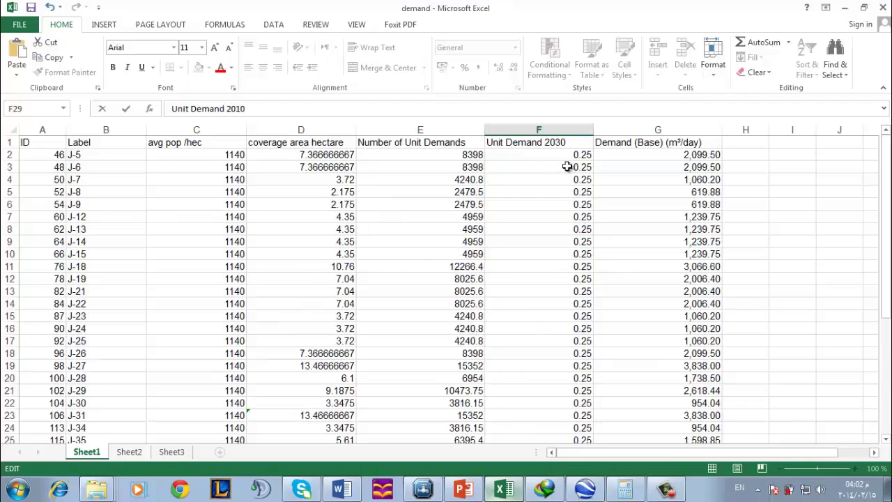
left_click(568, 144)
double_click(568, 144)
key("BackSpace")
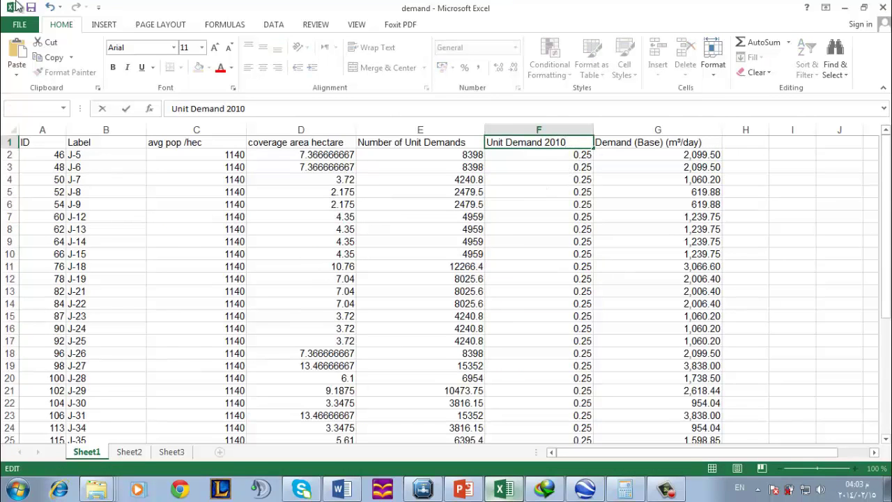
left_click(33, 7)
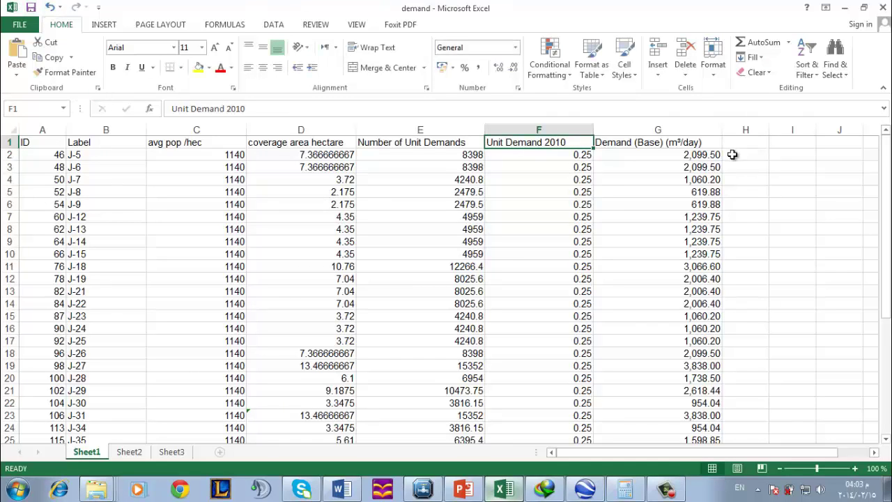
Select J-49's coverage area cell D31, then switch to Google Earth and show the a3 polygon
scroll(533, 267, "down", 7)
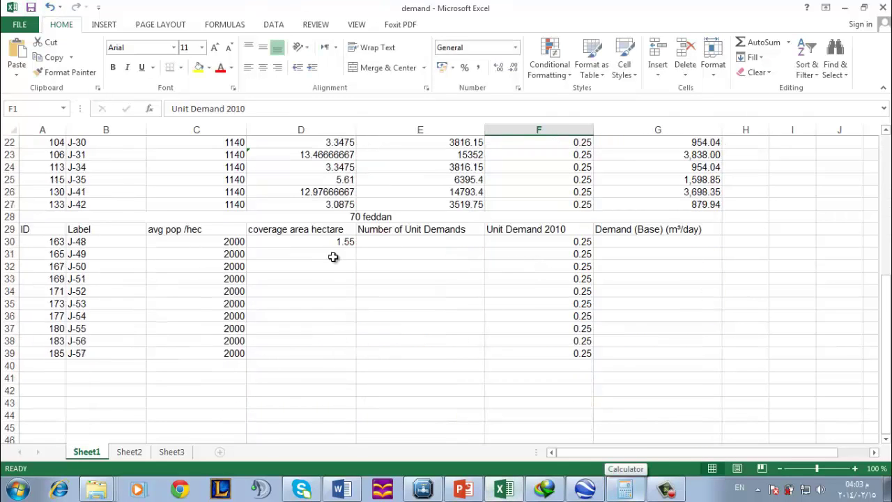
left_click(315, 257)
left_click(585, 488)
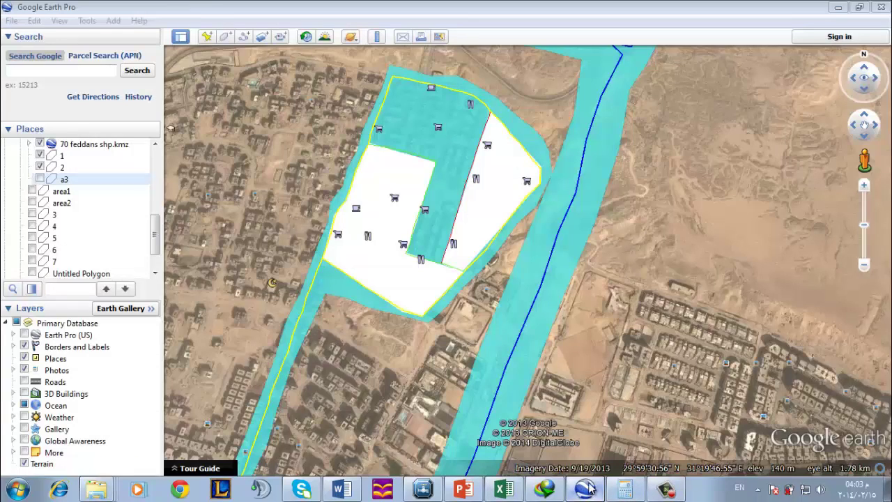
left_click(40, 180)
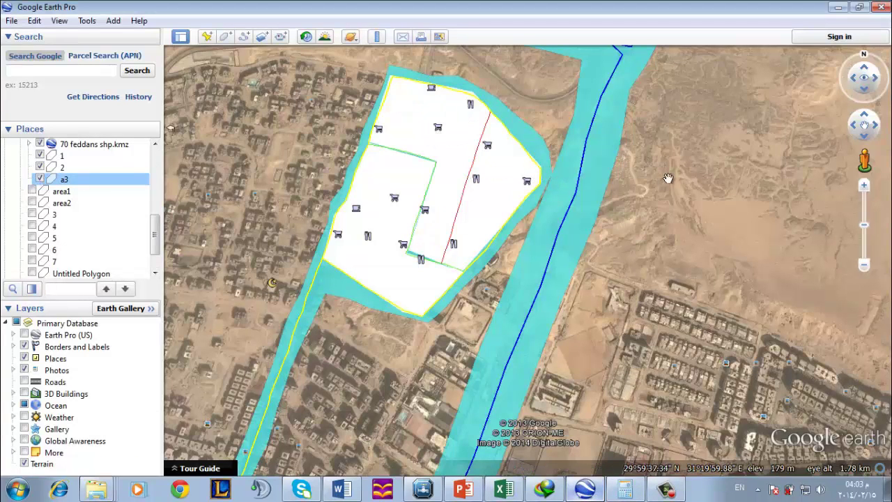
Return to WaterGEMS, close the Unit Demand Control Center and open the element properties with its find field
left_click(879, 7)
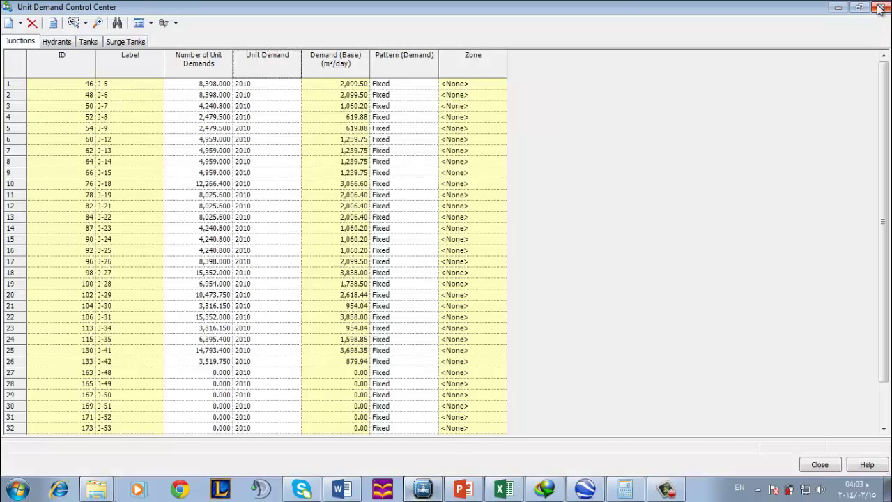
left_click(877, 7)
left_click(57, 28)
left_click(80, 203)
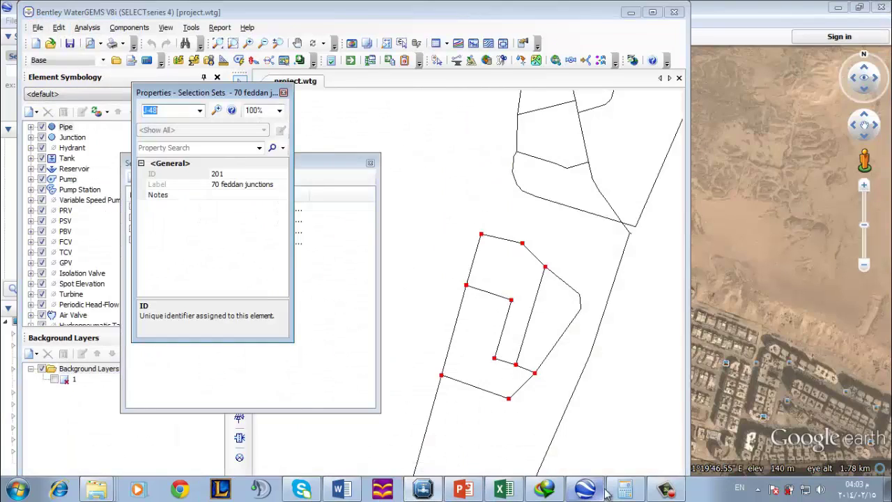
Copy the label J-49 from Excel cell B31 and use it to locate that junction in the WaterGEMS drawing
left_click(503, 488)
double_click(90, 255)
left_click_drag(90, 254, 67, 254)
key("ctrl+c")
left_click(423, 489)
key("ctrl+v")
left_click(216, 110)
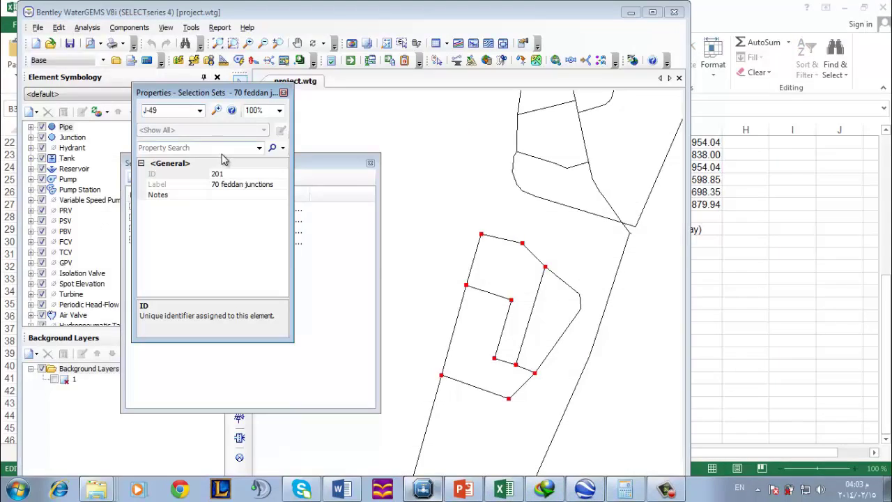
In Excel, fill the 1.55 coverage area from D30 down to D31 for junction J-49
left_click(503, 489)
left_click(301, 241)
left_click_drag(355, 248, 356, 259)
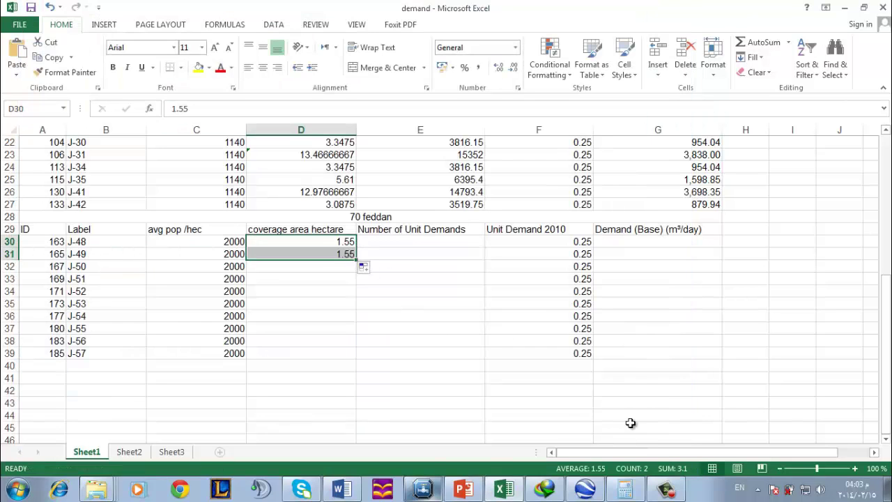
Return to WaterGEMS, find junction J-50 and examine its position in the 70 feddan network
left_click(515, 481)
left_click(502, 485)
left_click(502, 485)
left_click(175, 110)
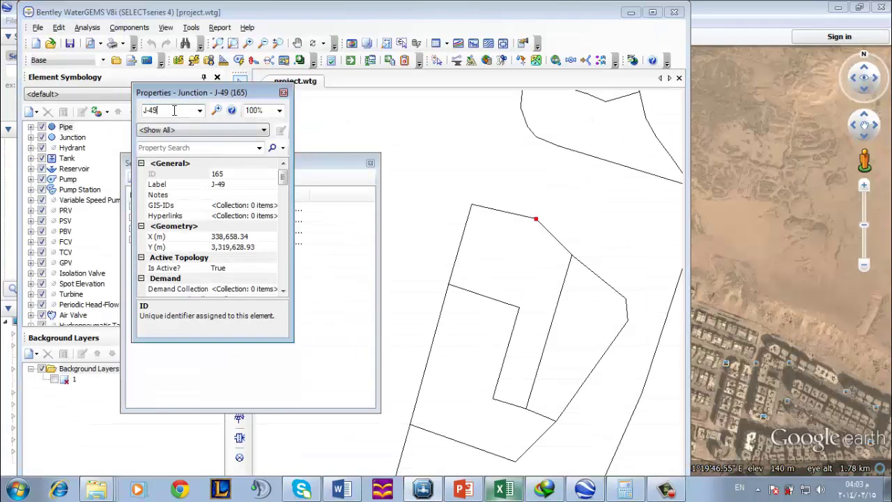
key("BackSpace")
key("BackSpace")
type("50")
key("Return")
scroll(506, 252, "down", 3)
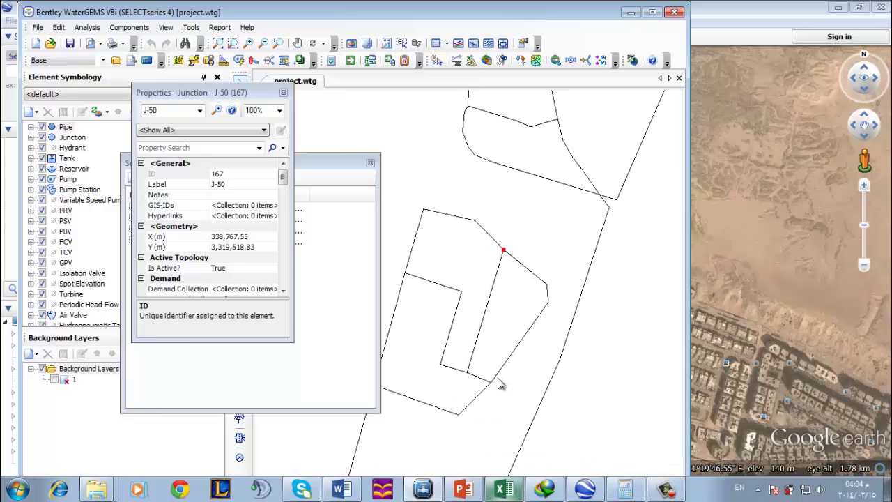
left_click(334, 156)
left_click(160, 108)
key("BackSpace")
key("BackSpace")
type("50")
key("Return")
In Google Earth, toggle the 2 and a3 polygons to check which areas adjoin junction J-50
left_click(631, 12)
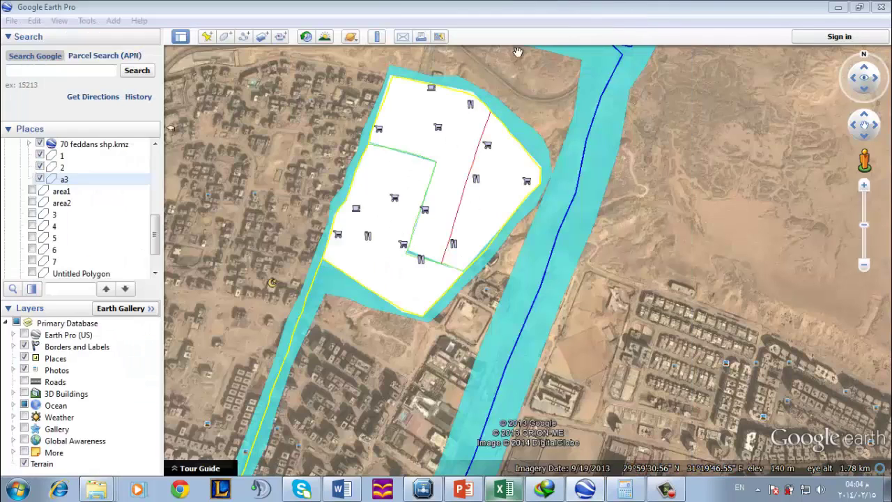
left_click(39, 167)
left_click(40, 179)
left_click(40, 178)
Review the polygon areas on Excel's Sheet3 and identify polygon 1 in Google Earth
left_click(503, 488)
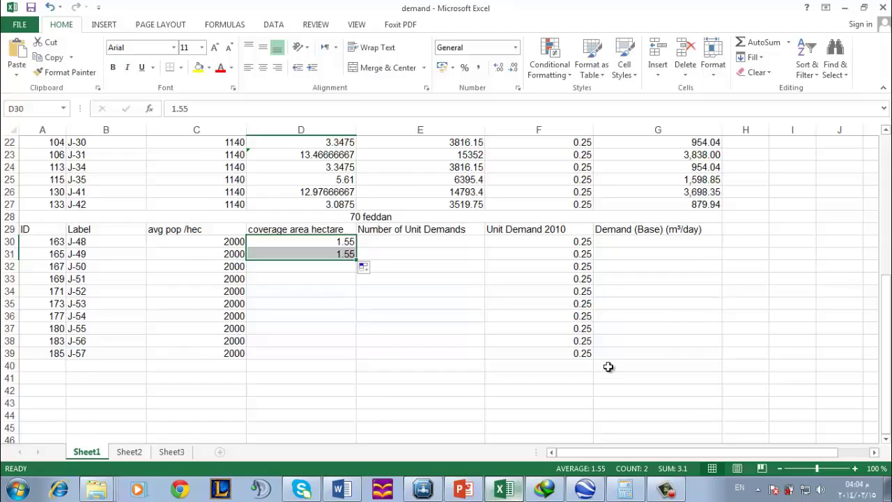
scroll(600, 373, "up", 4)
scroll(590, 385, "down", 1)
left_click(171, 451)
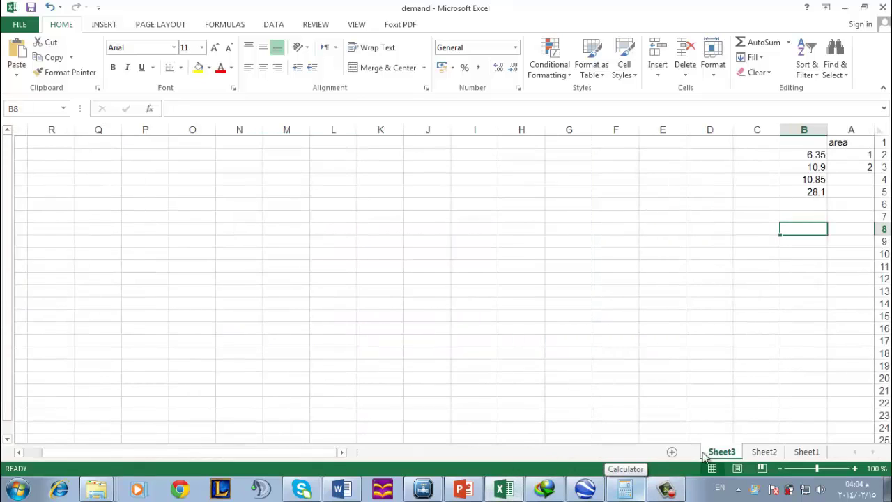
left_click(584, 489)
left_click(61, 155)
left_click(837, 7)
Divide 6.35 by 3 in Calculator and copy the result
left_click(619, 488)
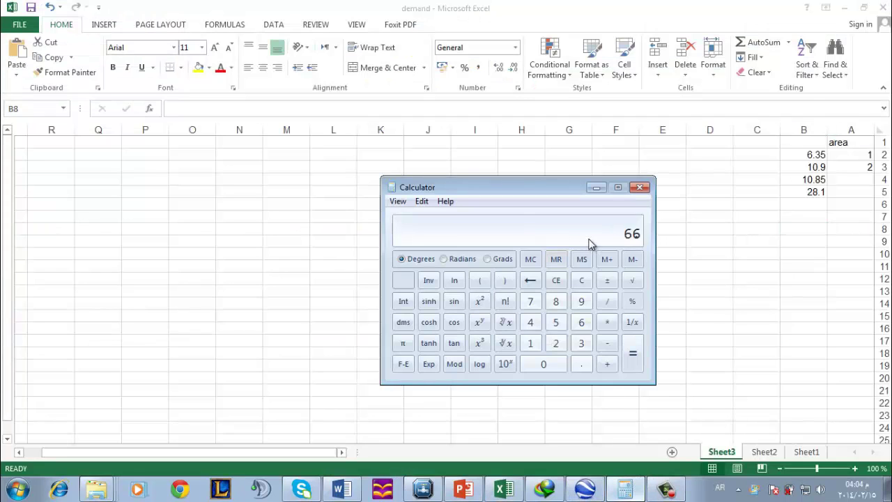
type("6.35/3")
key("Return")
right_click(587, 237)
left_click(608, 245)
Start a sum formula in Sheet1 cell D32 for junction J-50 with the copied quotient as its first term
left_click(503, 488)
left_click(806, 452)
left_click(318, 378)
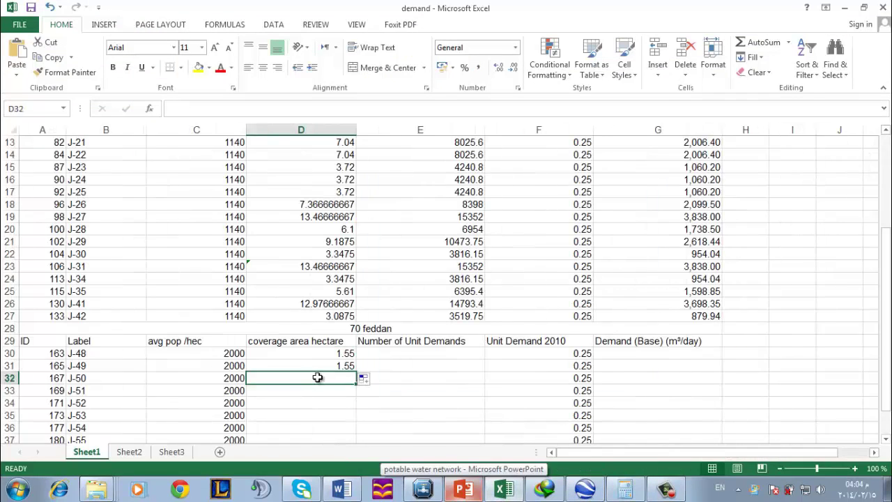
type("=")
key("ctrl+v")
type("+")
Check polygon a3 in Google Earth, divide 10.85 by 7 in Calculator and copy the result
left_click(591, 490)
left_click(62, 179)
left_click(622, 488)
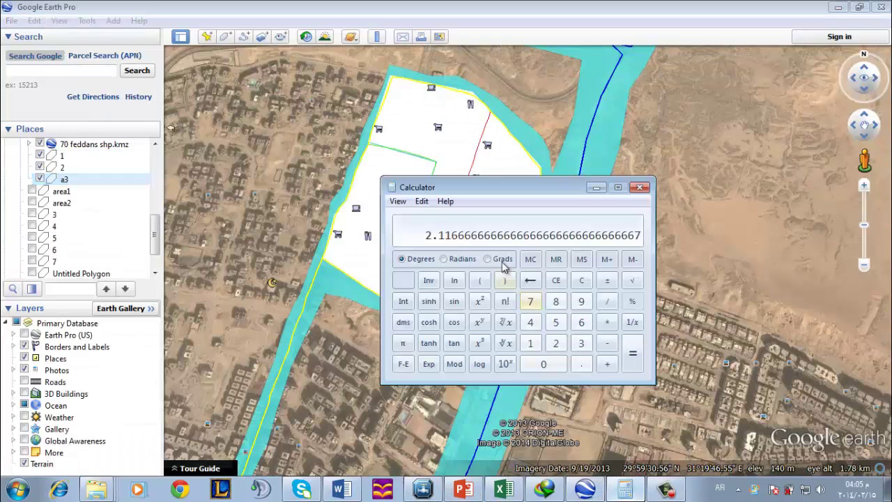
type("10.85/7")
key("Return")
key("ctrl+c")
Complete the J-50 coverage-area sum in Excel cell D32 with the copied 1.55 as its second term
left_click(504, 490)
type("+")
key("ctrl+v")
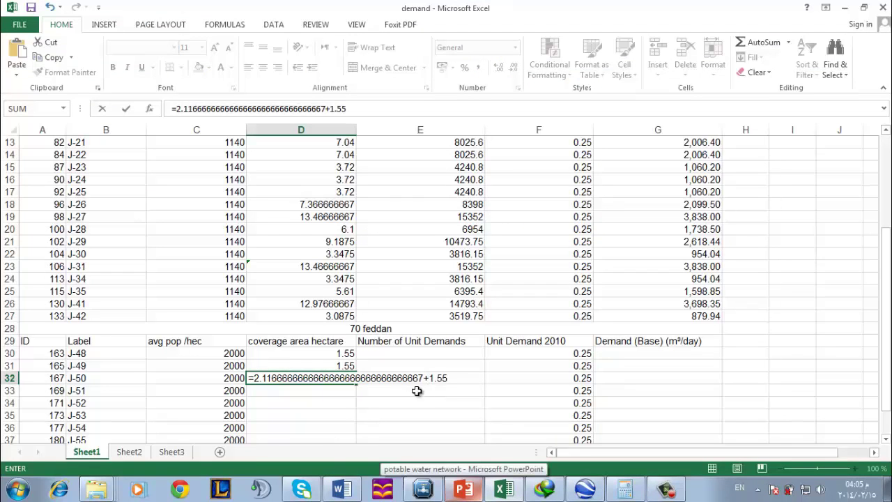
key("Return")
Calculate the number of unit demands in E30 as D30*C30 and fill the formula through E39
left_click(408, 354)
type("=")
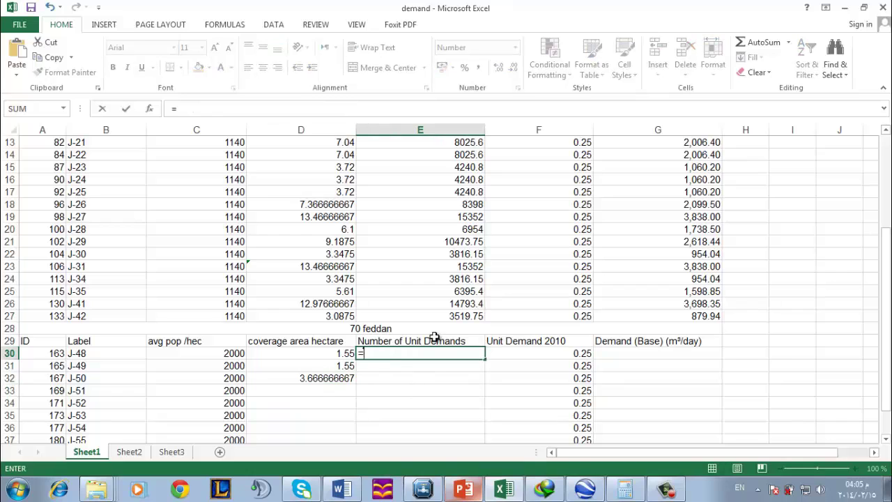
type("e30")
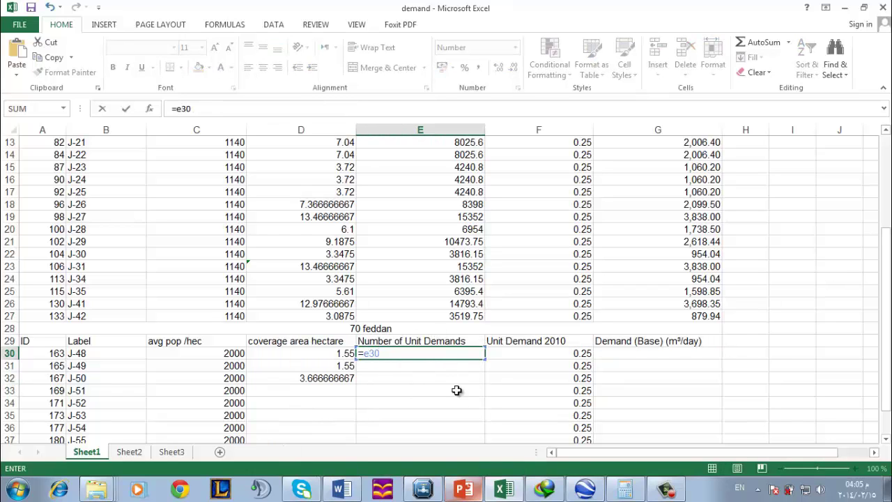
key("BackSpace")
key("BackSpace")
key("BackSpace")
type("d30*c30")
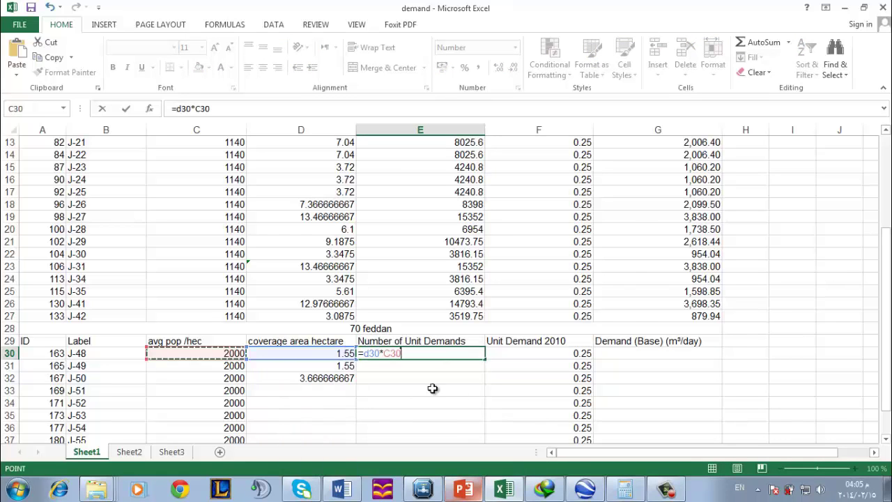
left_click(474, 354)
left_click_drag(474, 354, 481, 417)
Calculate the base demand in G30 as E30*F30 and fill the formula through G39
left_click(616, 304)
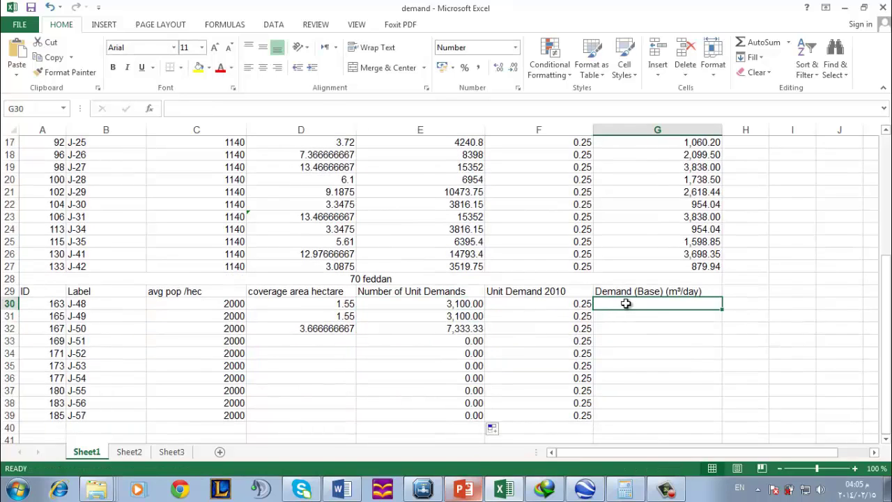
type("=")
key("Left")
key("Left")
type("*")
key("Left")
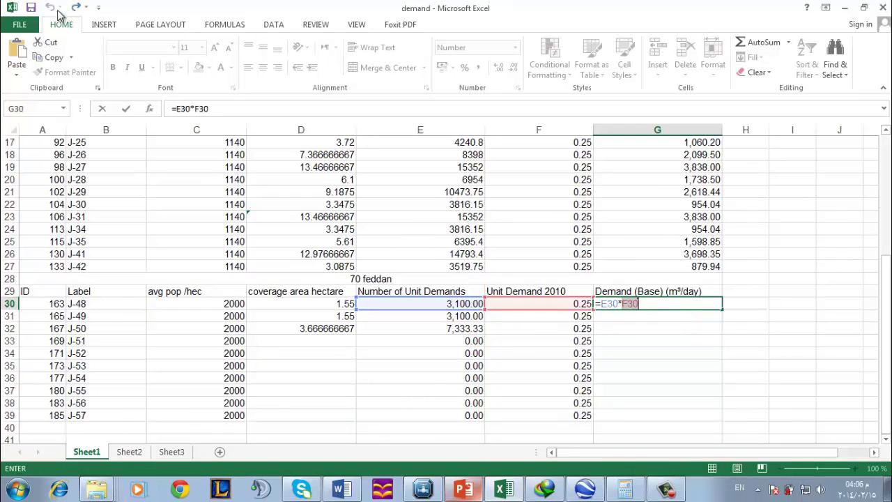
key("Return")
left_click_drag(721, 310, 718, 418)
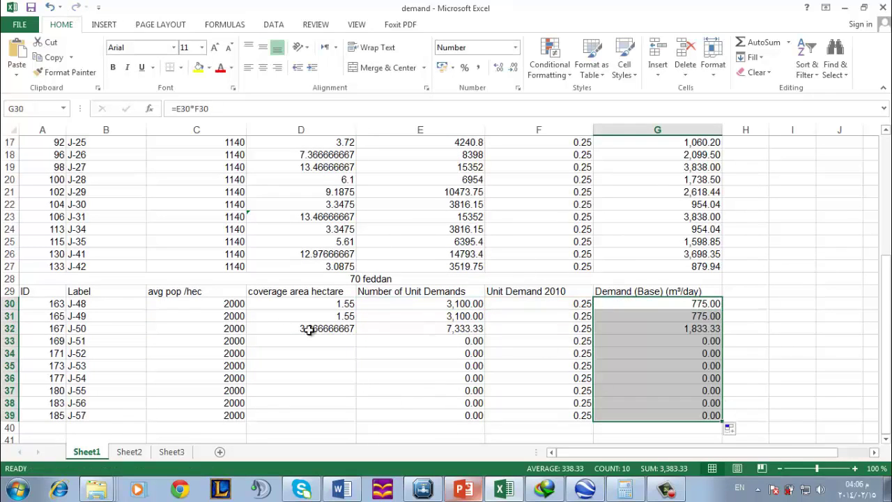
Switch to WaterGEMS and locate junction J-51 in the network
left_click(422, 489)
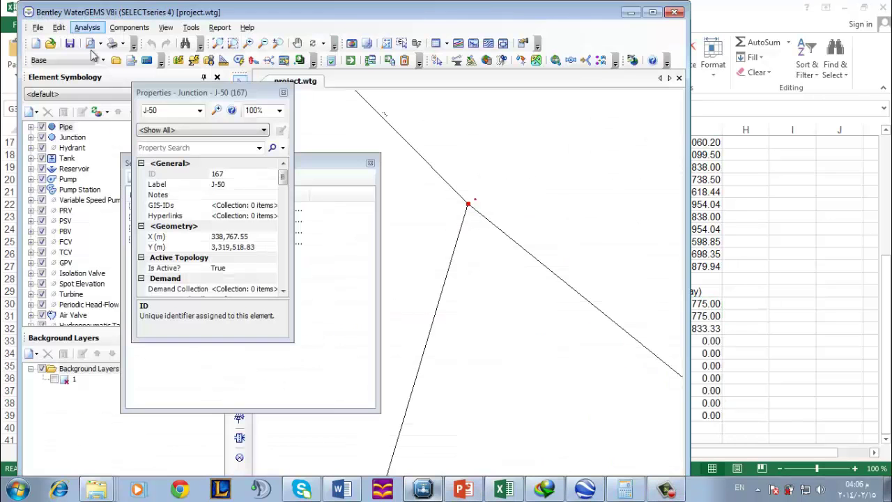
left_click(167, 111)
key("BackSpace")
type("1")
key("Return")
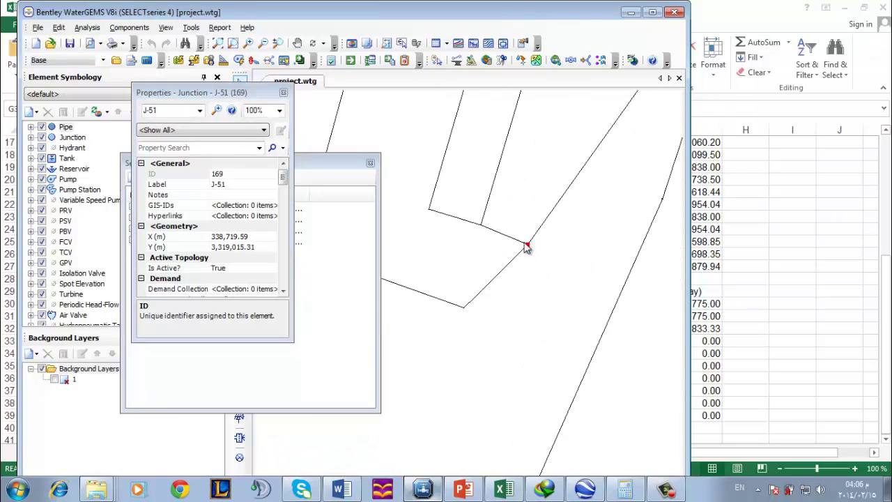
Divide 6.35 by 3 in Calculator and start J-51's coverage-area formula in Excel cell D33 with the quotient
left_click(624, 489)
type("6")
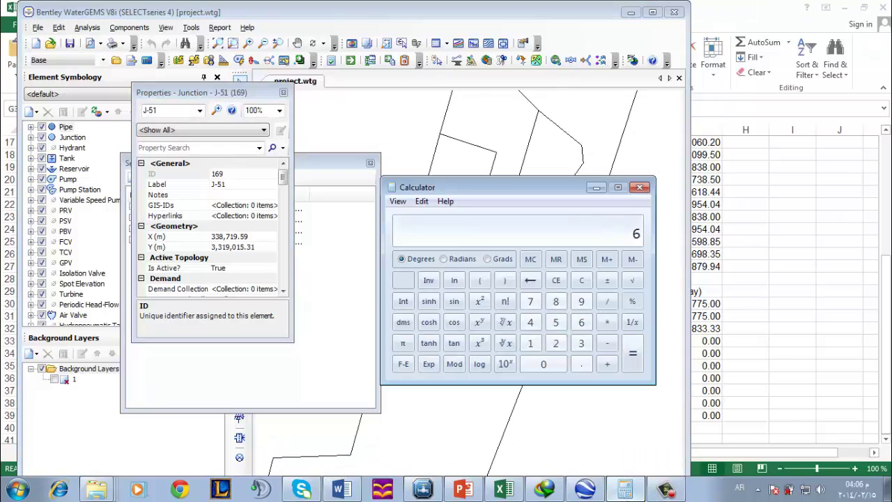
type(".35/3=")
right_click(467, 231)
left_click(490, 238)
left_click(503, 489)
left_click(336, 342)
type("=")
key("ctrl+v")
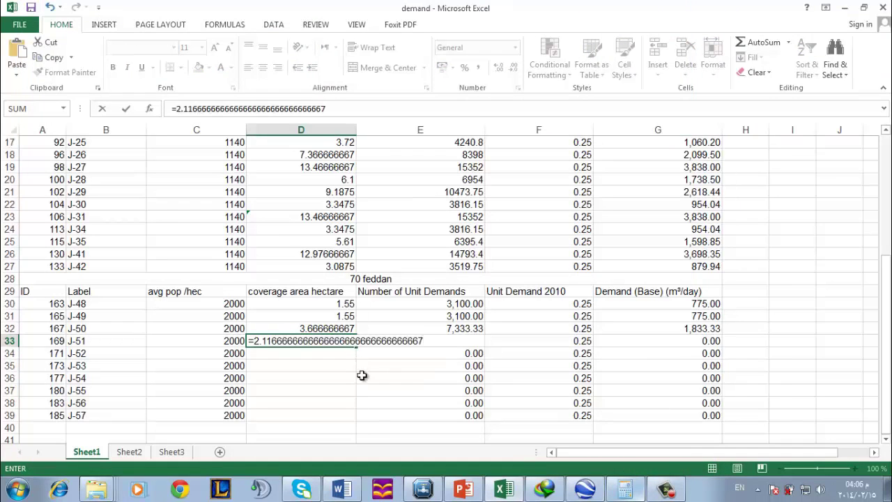
Compare polygon 2 in Google Earth with the 70 feddan junctions selection set in WaterGEMS
left_click(585, 490)
key("Up")
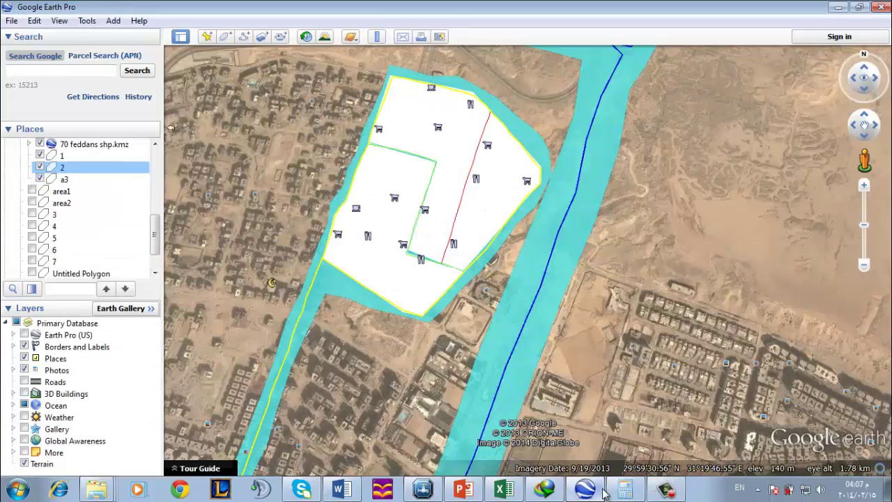
left_click(616, 490)
left_click(616, 490)
left_click(422, 489)
double_click(186, 209)
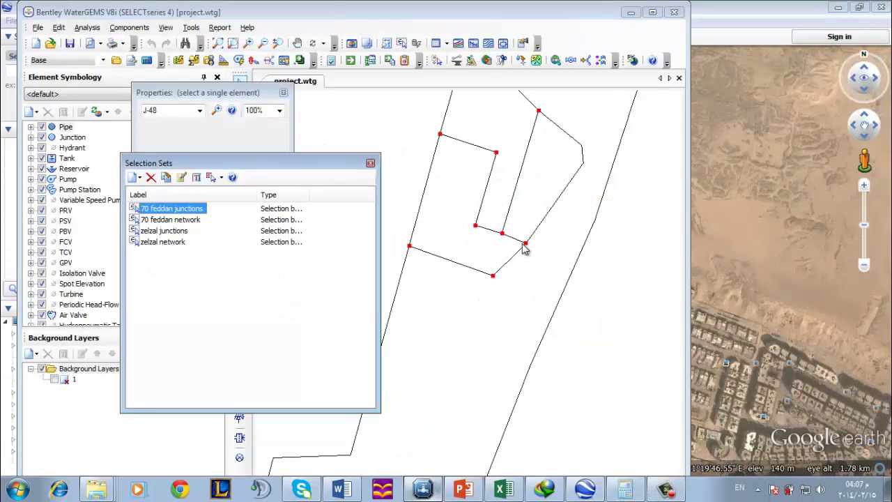
left_click(585, 489)
Divide 10.9 by 7 in Calculator and add the quotient as the second term of J-51's formula in D33
left_click(623, 489)
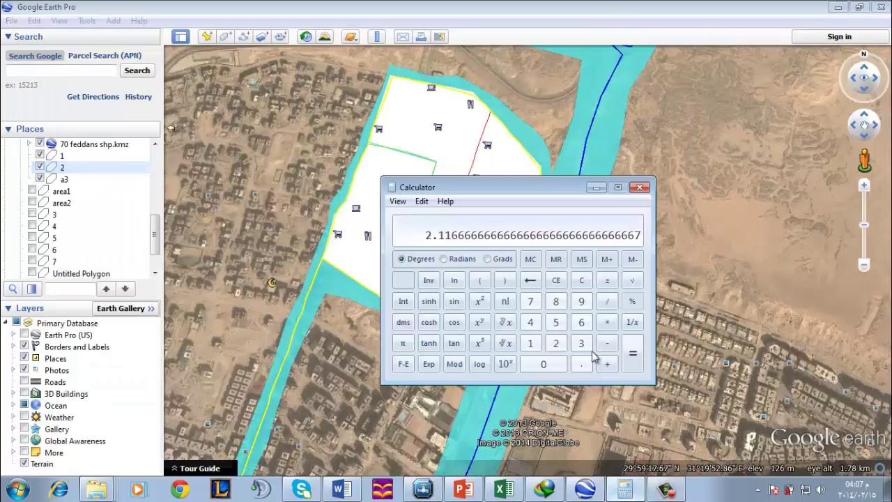
type("10.9/7")
key("Return")
left_click(504, 489)
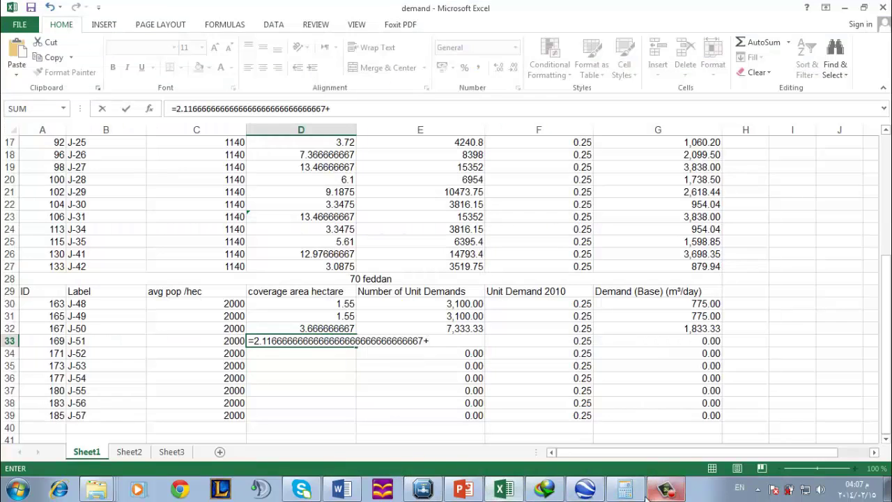
left_click(624, 490)
right_click(537, 228)
left_click(561, 237)
left_click(503, 490)
key("ctrl+v")
key("Return")
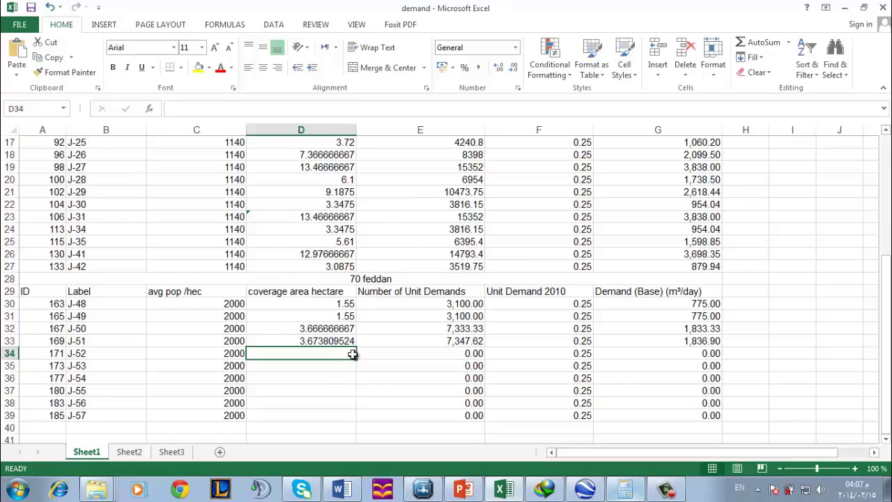
Locate junction J-52 in the WaterGEMS network
key("alt+Tab")
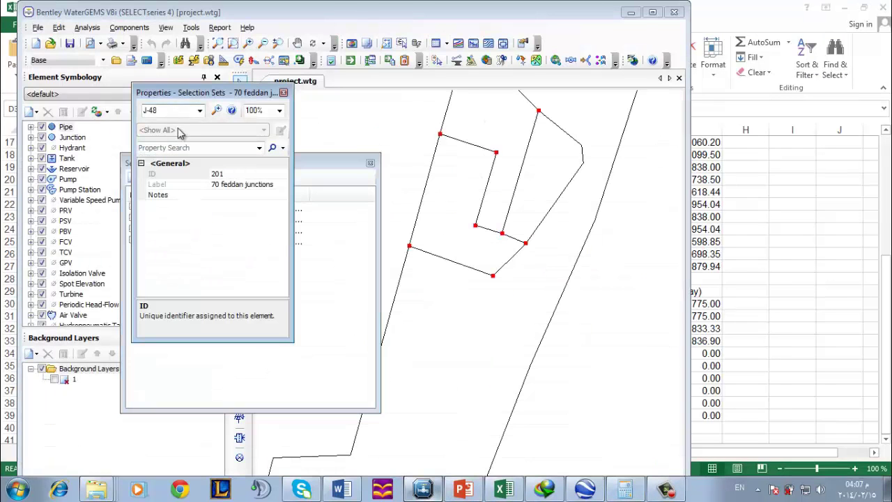
key("BackSpace")
key("Return")
scroll(532, 190, "down", 4)
scroll(532, 191, "up", 2)
Copy the 10.9/7 quotient from Calculator into Excel cell D34 as the coverage area of J-52
left_click(625, 489)
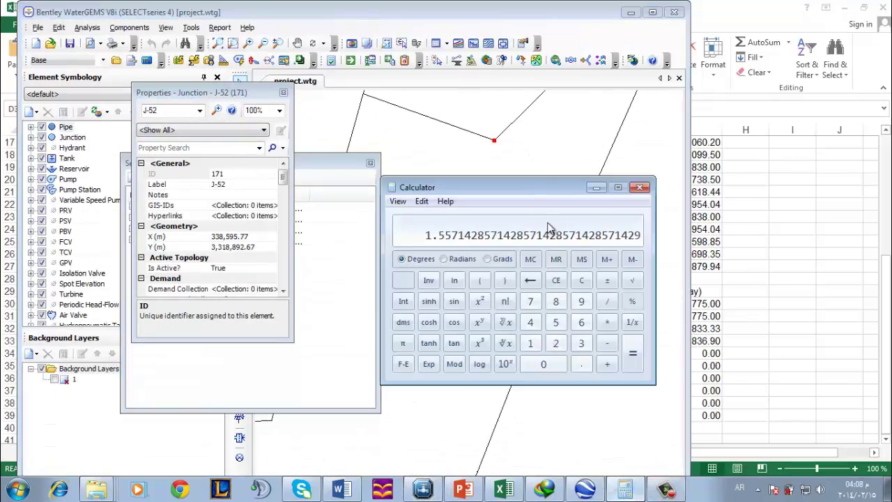
right_click(548, 224)
left_click(571, 233)
left_click(503, 490)
key("ctrl+v")
key("Return")
Locate junction J-53 in WaterGEMS and fill the coverage area from D34 down to D35 in Excel
left_click(423, 489)
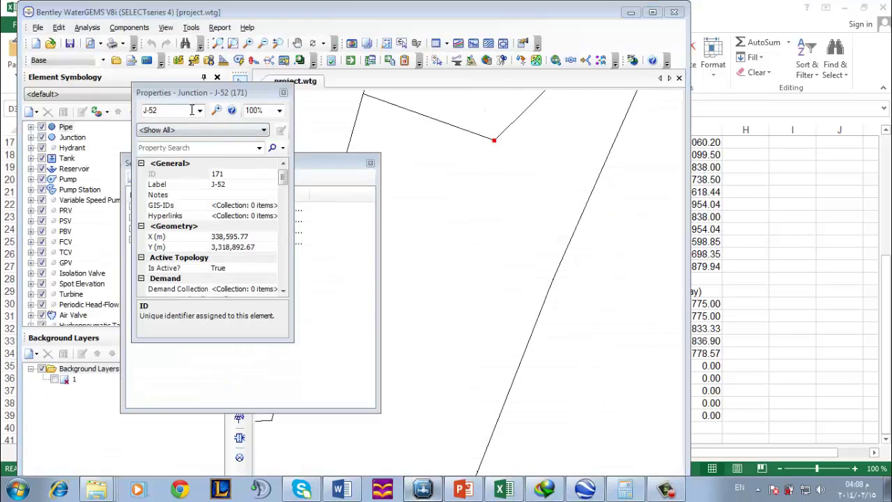
left_click(190, 111)
key("BackSpace")
type("3")
key("Return")
key("Return")
key("alt+Tab")
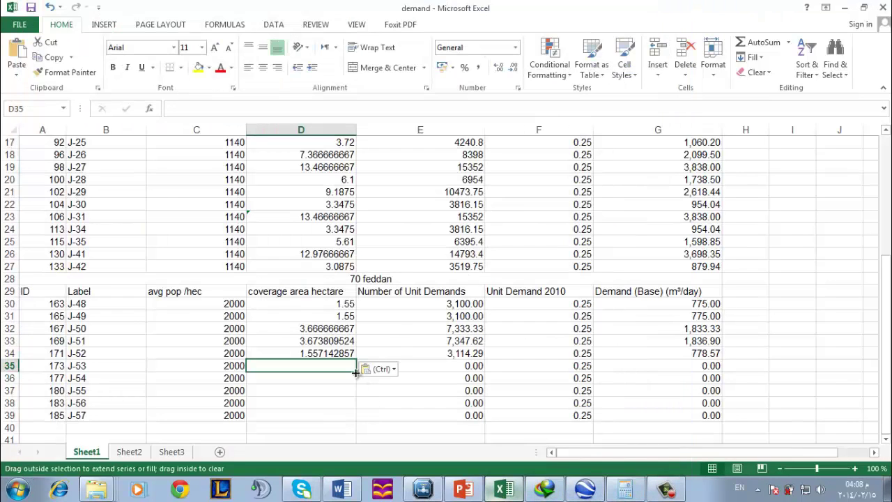
left_click_drag(355, 358, 359, 369)
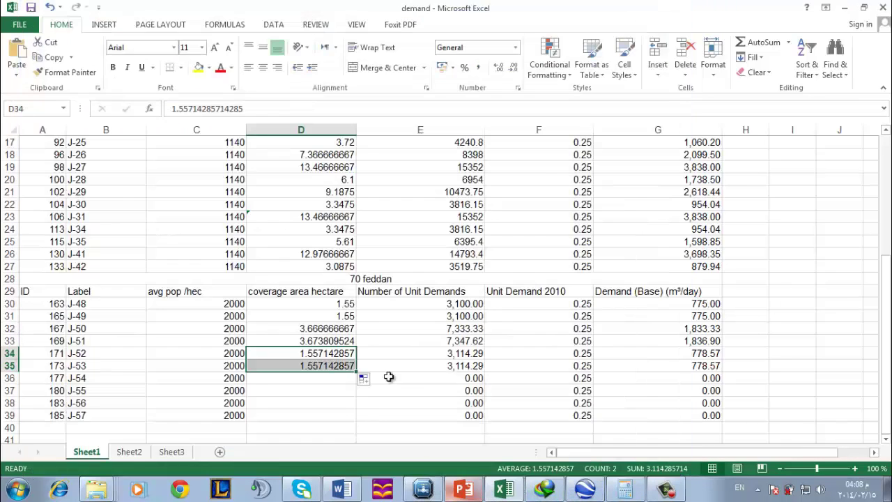
Locate junction J-54 in WaterGEMS and examine which areas meet at it
left_click(425, 487)
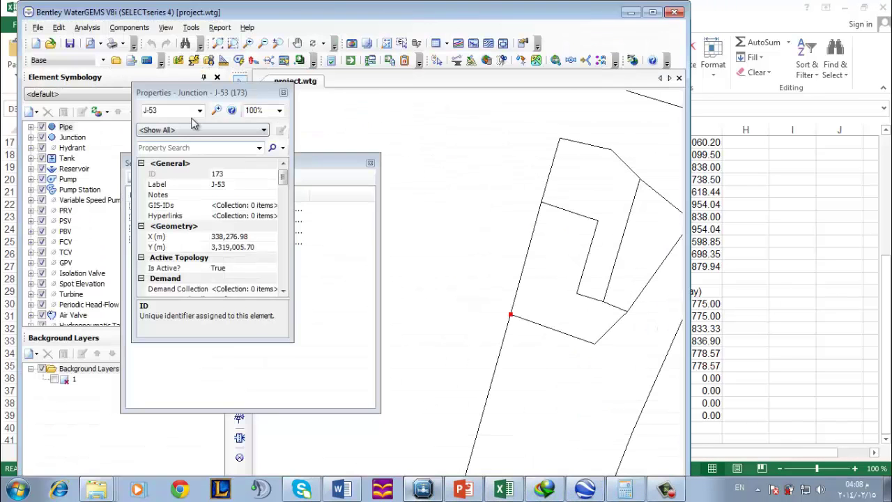
left_click(191, 112)
key("BackSpace")
type("4")
key("Return")
scroll(515, 244, "down", 4)
scroll(529, 254, "up", 2)
scroll(524, 224, "down", 4)
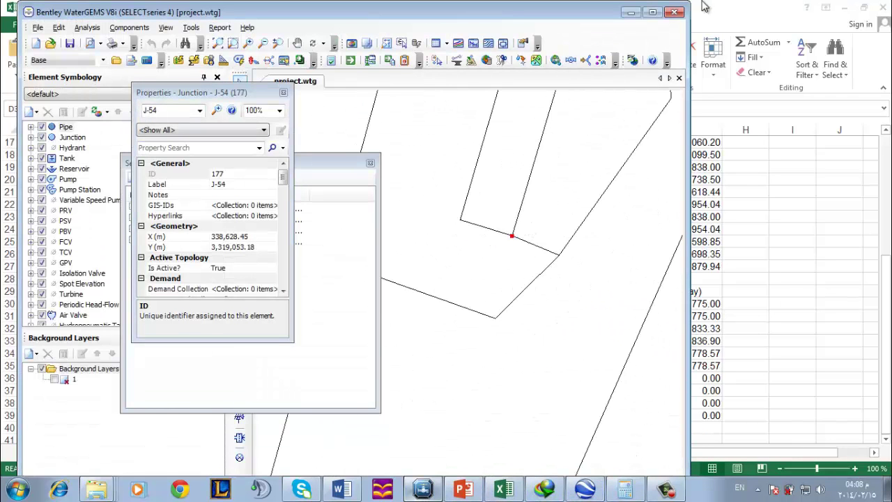
scroll(551, 271, "down", 2)
scroll(551, 272, "up", 2)
Start J-54's coverage-area sum in Excel cell D36 with the quotient copied from Calculator plus 1.55
left_click(623, 488)
right_click(518, 230)
left_click(548, 238)
left_click(707, 26)
left_click(328, 376)
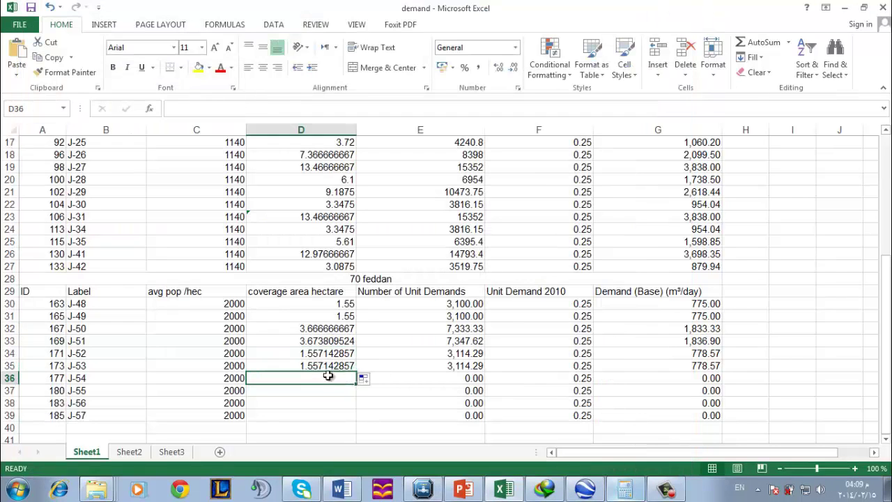
type("=")
key("ctrl+v")
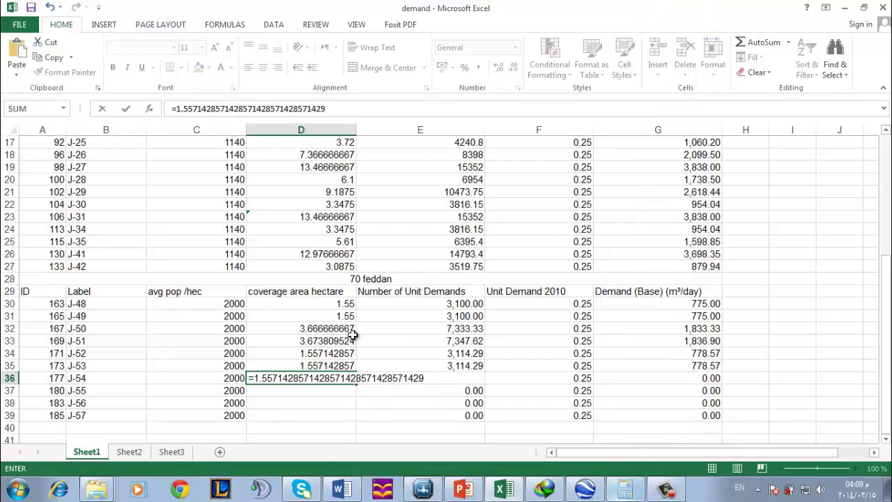
type("+1.55+")
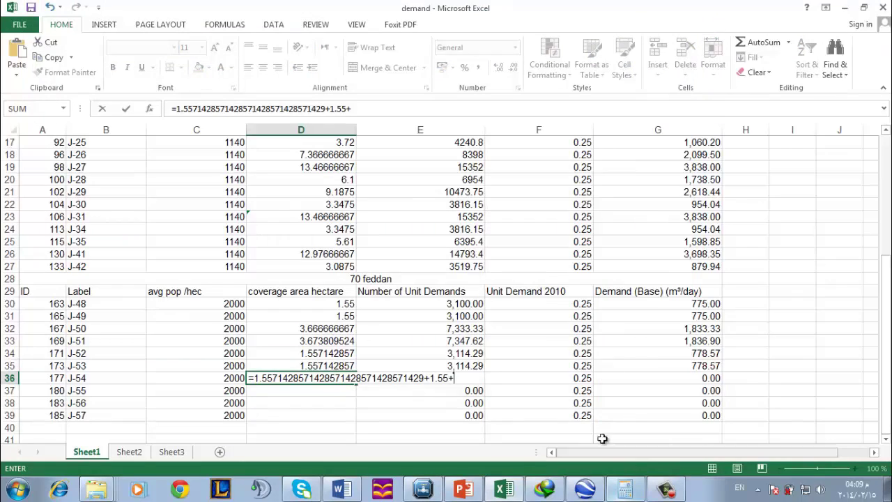
Divide 6.35 by 3 in Calculator and complete the D36 sum with the quotient as its third term
left_click(624, 489)
type("10.8")
key("Escape")
type("6.35/3")
key("Return")
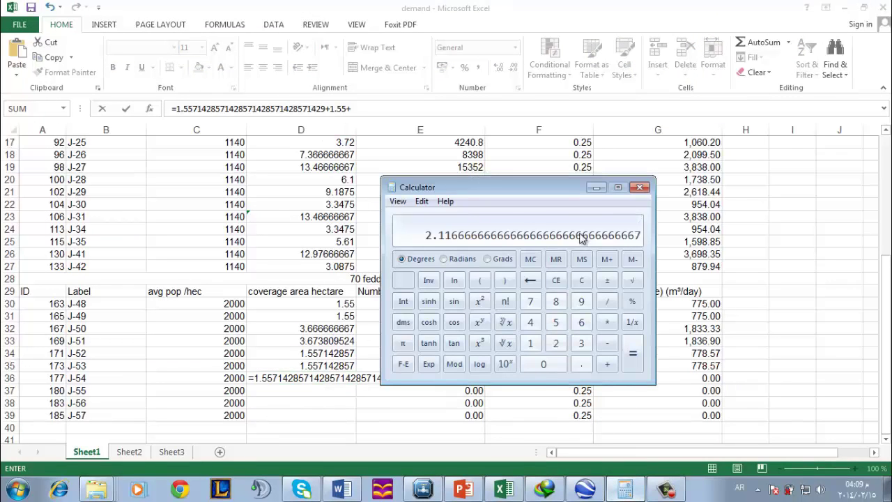
key("ctrl+c")
left_click(594, 81)
key("ctrl+v")
key("Return")
Return to WaterGEMS and locate junction J-55 in the network
left_click(423, 488)
left_click(161, 111)
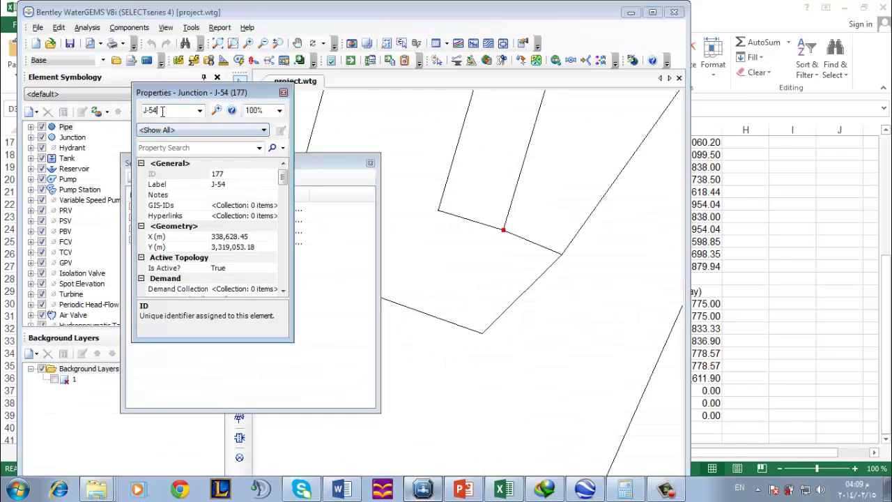
scroll(162, 111, "down", 1)
scroll(506, 209, "down", 4)
key("alt+Tab")
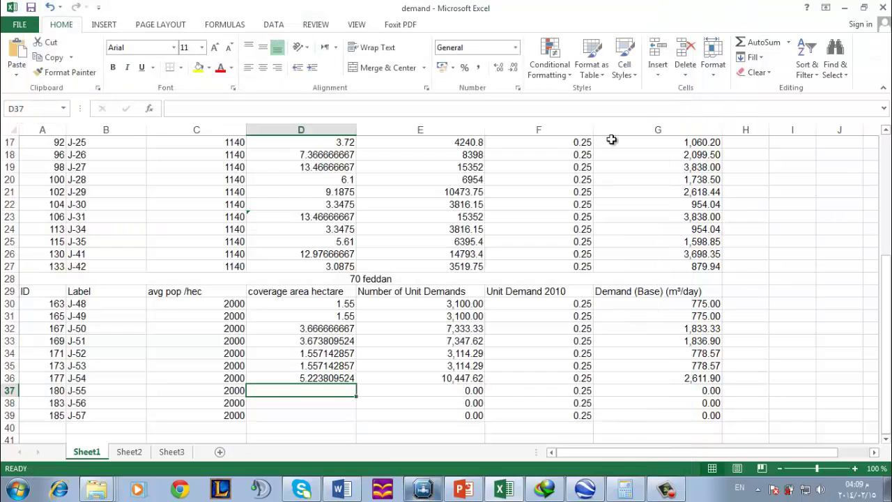
Copy the terms 1.55714285714285+1.55 from the D36 formula and enter them as J-55's coverage-area sum in D37
left_click(346, 340)
left_click(353, 330)
left_click(342, 353)
left_click(340, 365)
left_click(337, 377)
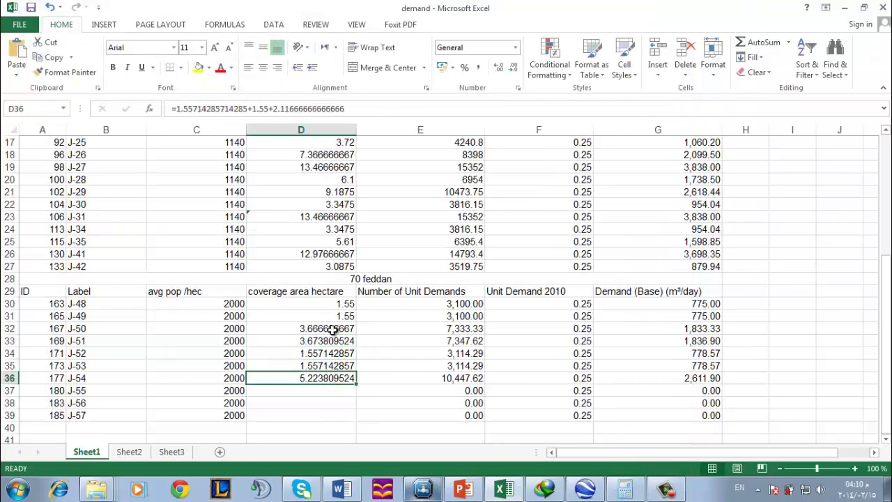
left_click_drag(345, 108, 176, 109)
key("ctrl+c")
left_click(335, 393)
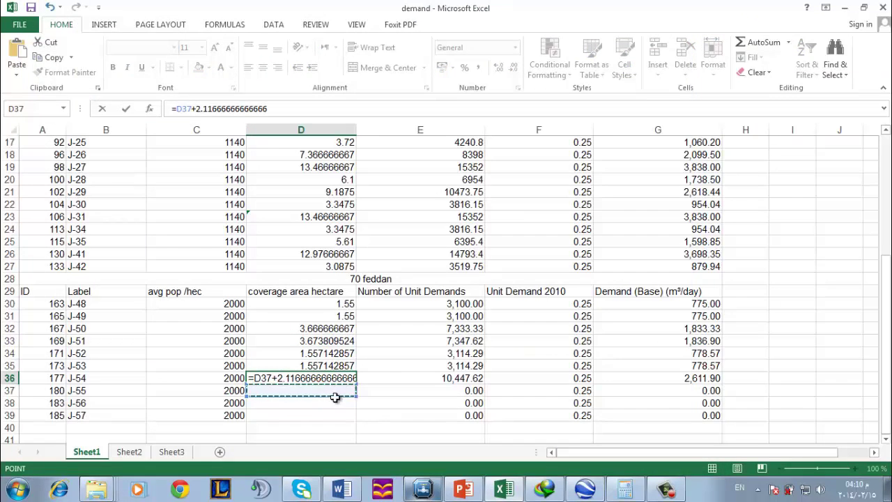
key("Escape")
left_click(337, 394)
type("=")
key("ctrl+v")
key("Return")
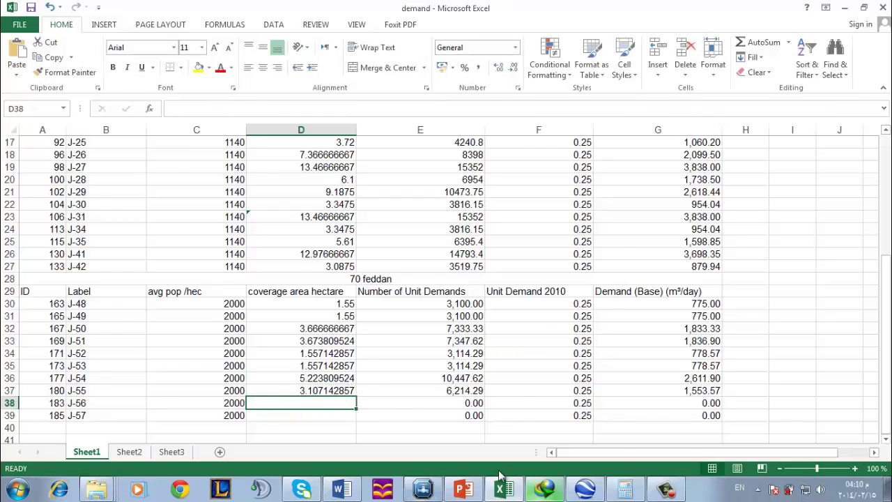
Fill J-55's coverage-area formula from D37 down to D38 for J-56, checking that junction in WaterGEMS
key("alt+Tab")
left_click(752, 5)
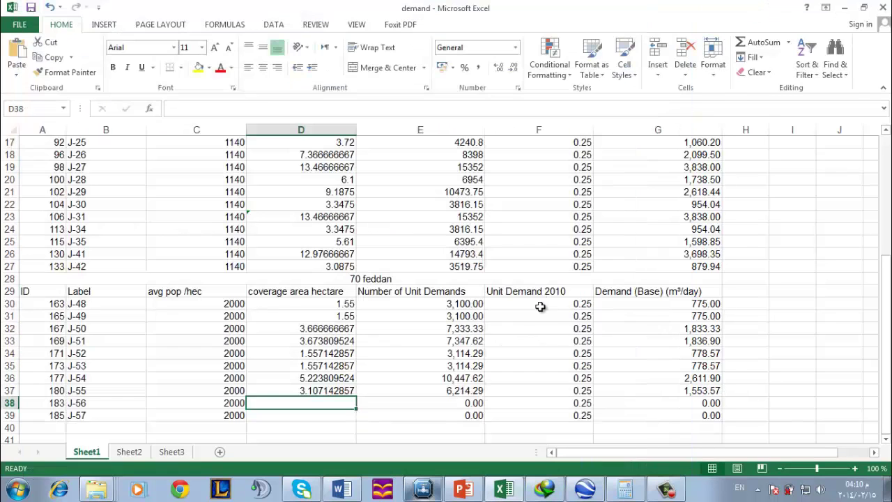
left_click(348, 390)
left_click_drag(356, 397, 357, 407)
left_click(382, 488)
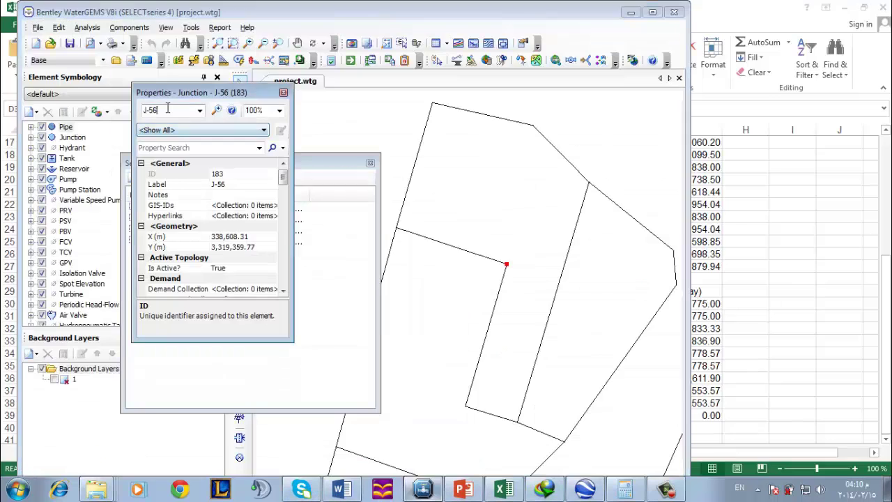
left_click(503, 488)
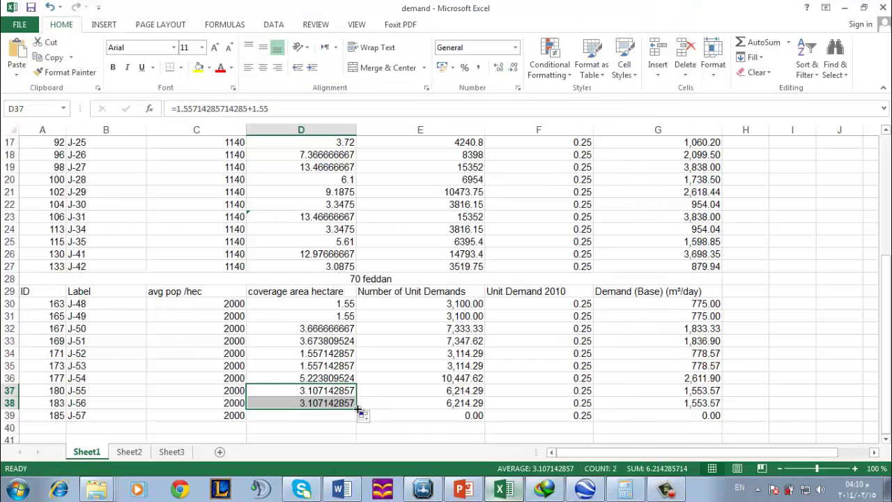
Copy the 70 feddan Number of Unit Demands values from E30:E39 and open the Unit Demand Control Center in WaterGEMS
left_click_drag(454, 306, 435, 411)
key("ctrl+c")
left_click(589, 491)
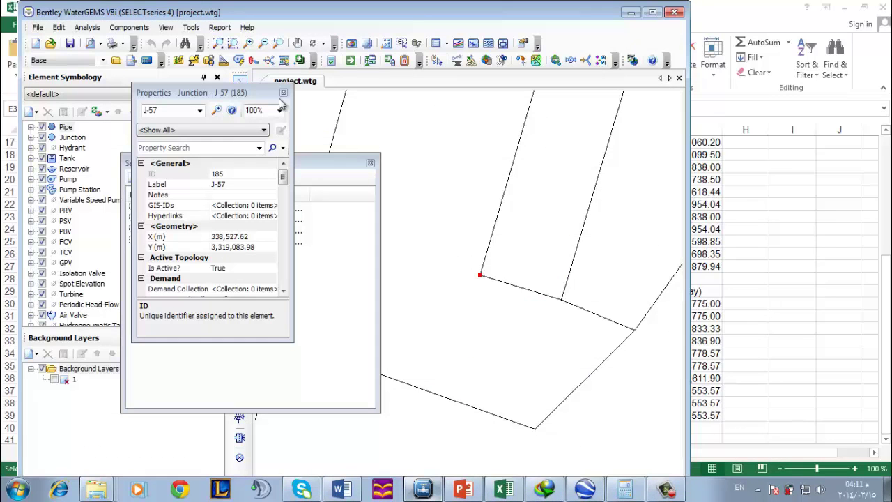
left_click(191, 28)
left_click(272, 166)
left_click(466, 267)
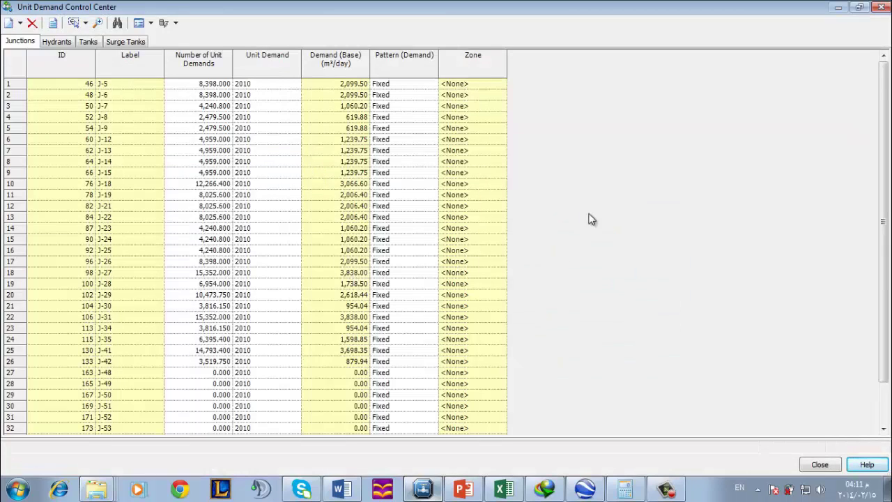
Paste the copied values as the number of unit demands for junctions J-48 to J-57
scroll(592, 219, "down", 2)
left_click_drag(220, 331, 204, 446)
key("ctrl+v")
left_click(334, 351)
scroll(411, 292, "up", 2)
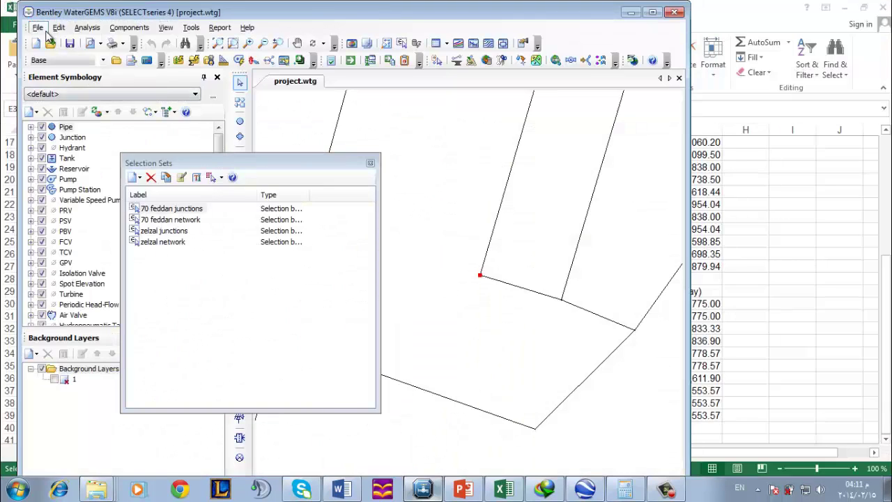
Save the project under a new name location, creating a folder named 2010 inside the Mokattam folder for it
left_click(41, 29)
left_click(86, 119)
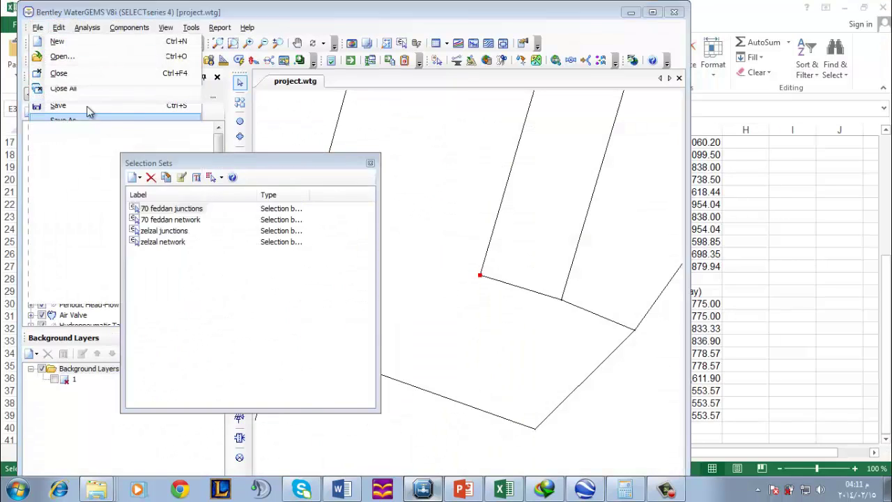
left_click(159, 49)
left_click(132, 72)
type("2010")
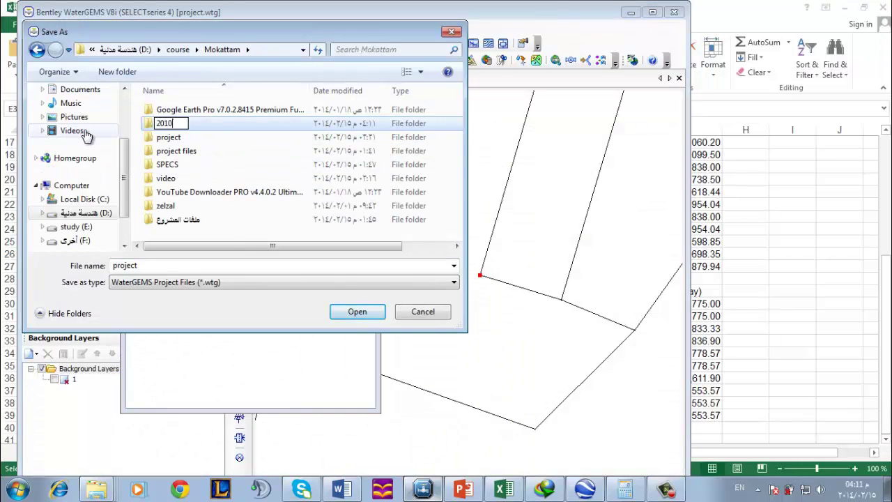
left_click(358, 312)
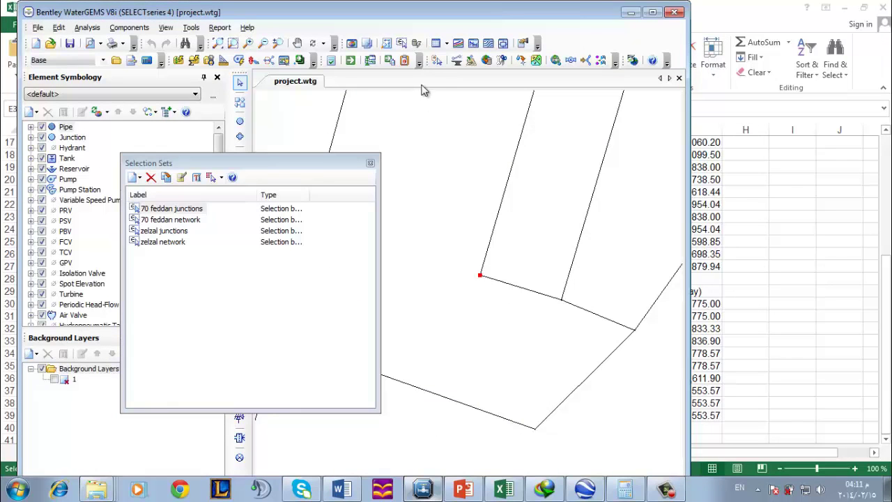
Reopen the Unit Demand Control Center to review the junction demands
left_click(191, 27)
left_click(226, 167)
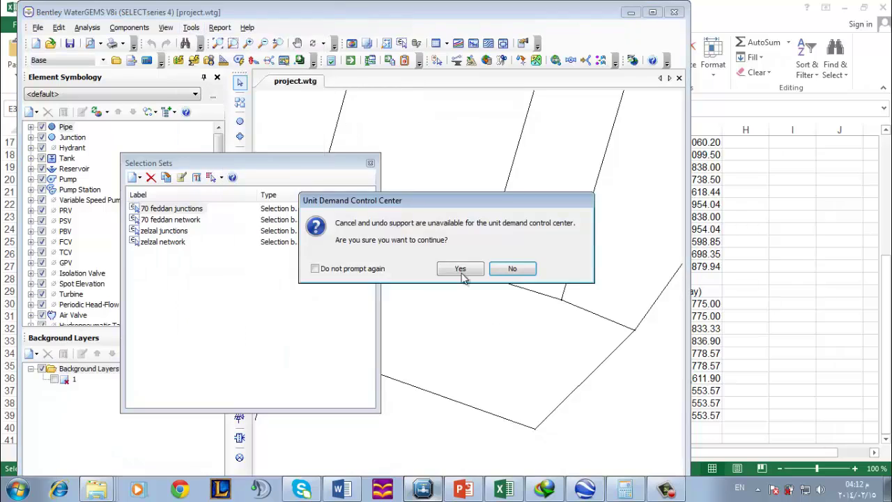
left_click(463, 271)
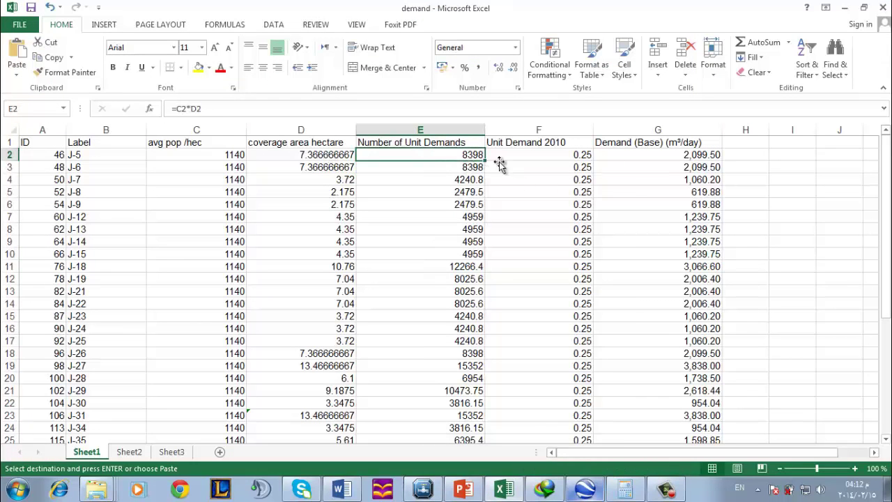
In the Excel demand sheet, add the header "pop 2030" in H1 and widen column H
left_click(746, 140)
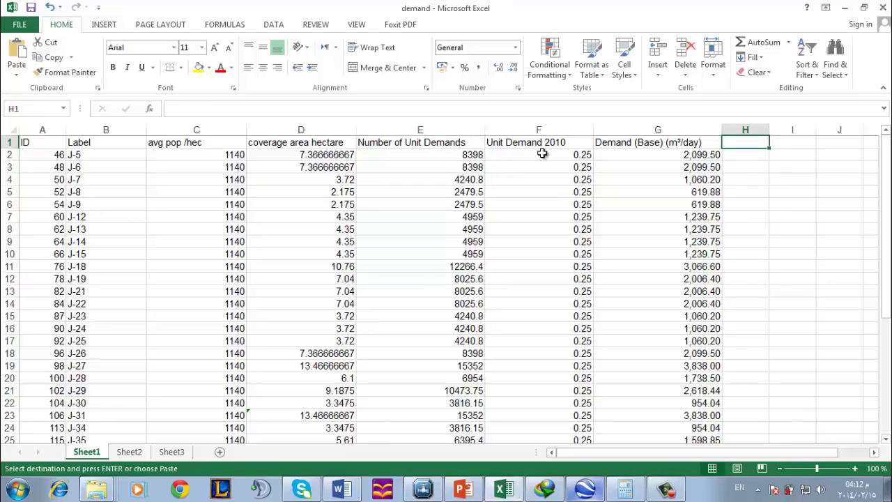
type("pop 2030")
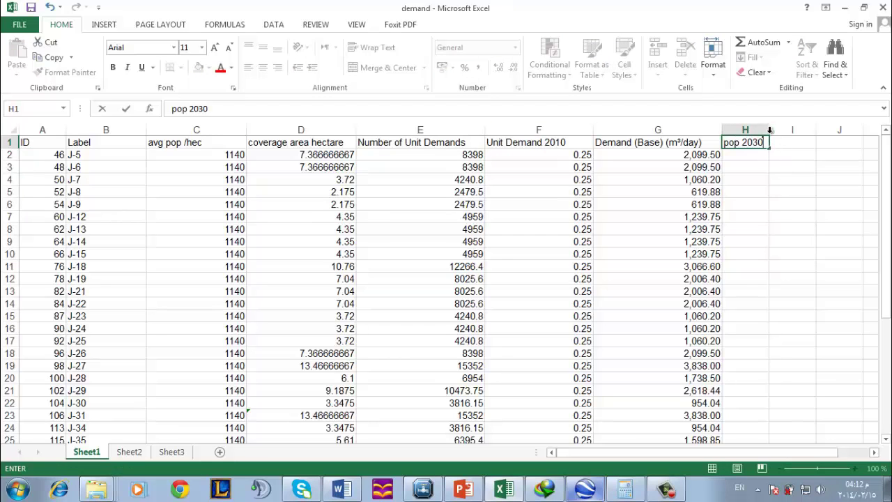
left_click(770, 131)
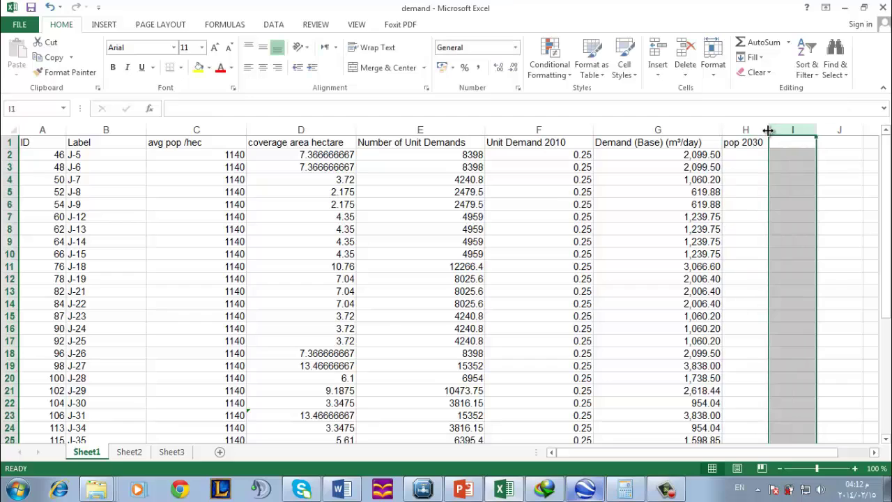
left_click_drag(768, 130, 825, 130)
Start the 2030 population formula for J-5 in H2 with =e2*
left_click(767, 155)
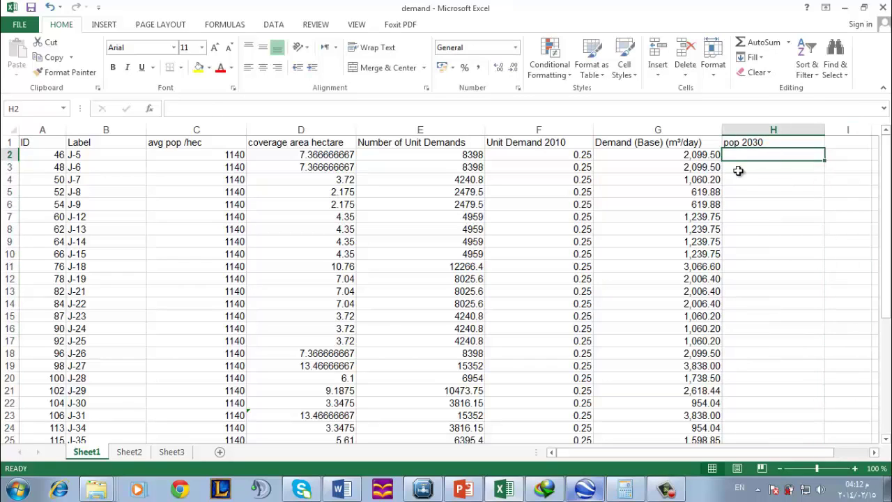
type("=")
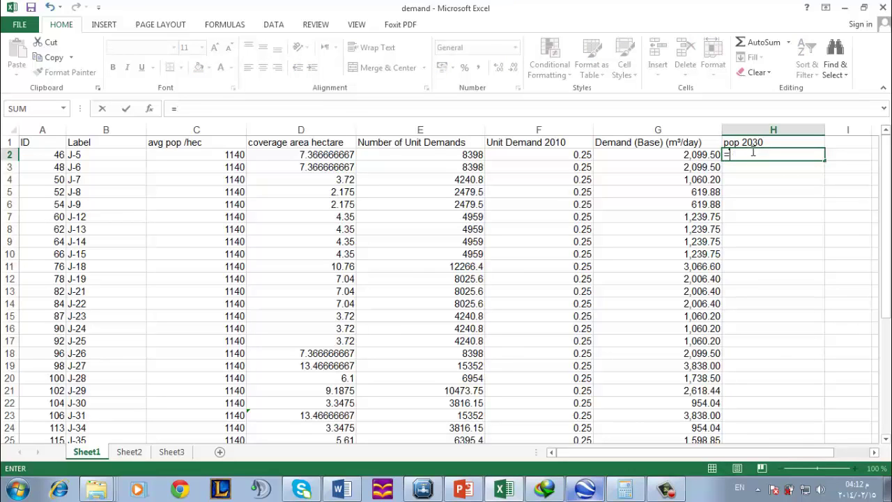
type("e")
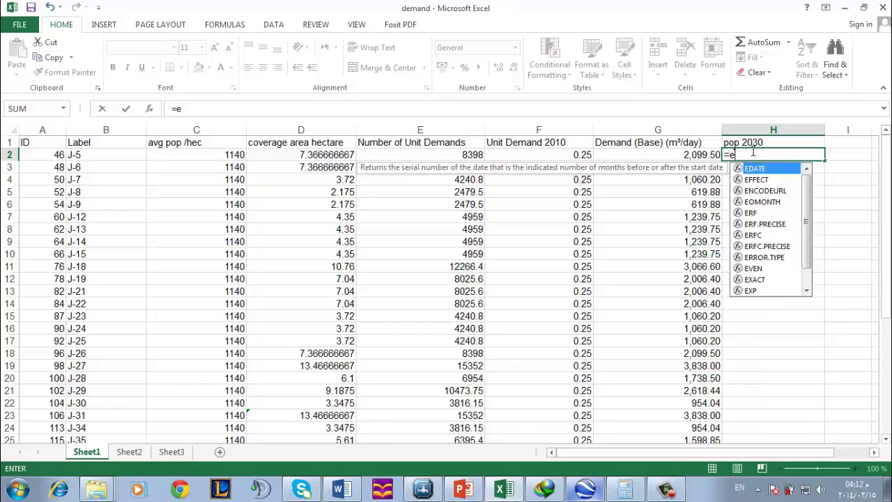
type("2*")
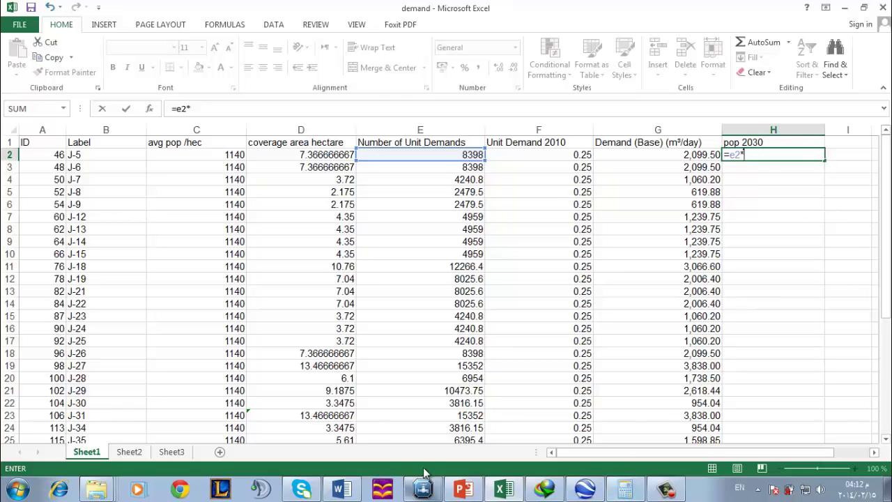
Read the El zelzal populations on the PowerPoint supply slide and divide 241784.56 by 184000 in Calculator
left_click(462, 490)
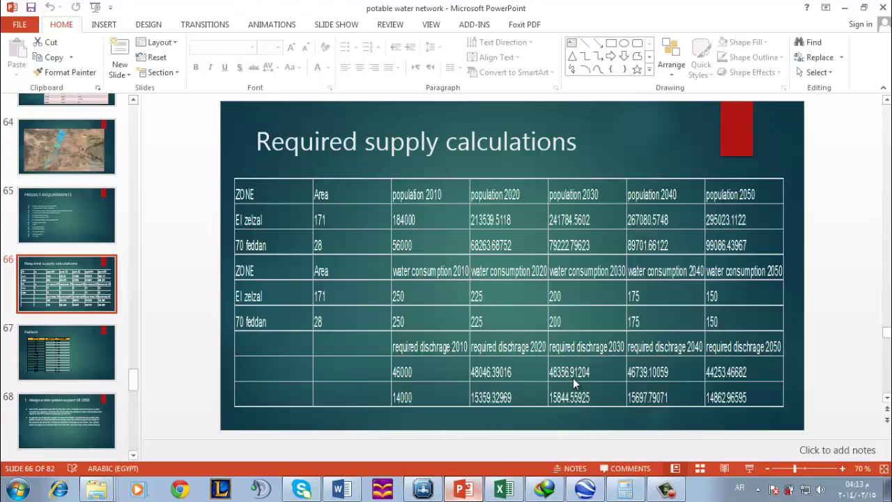
left_click(626, 490)
key("Escape")
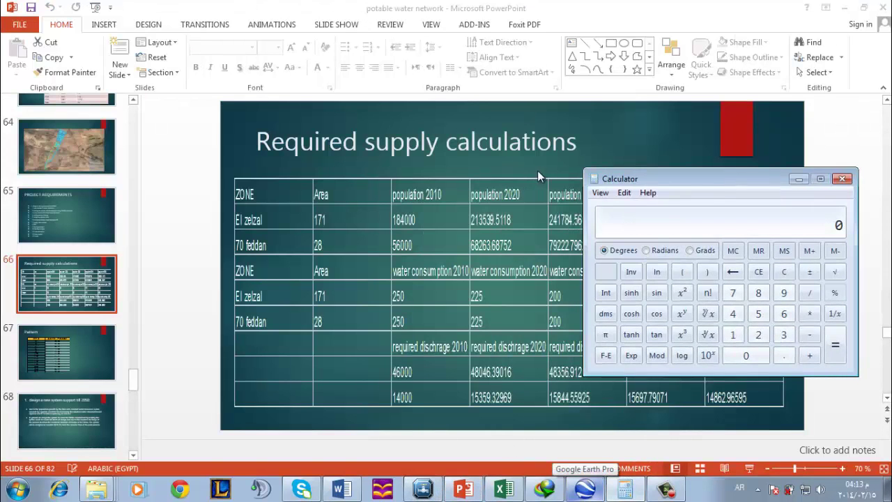
type("21")
key("BackSpace")
type("41784/184000")
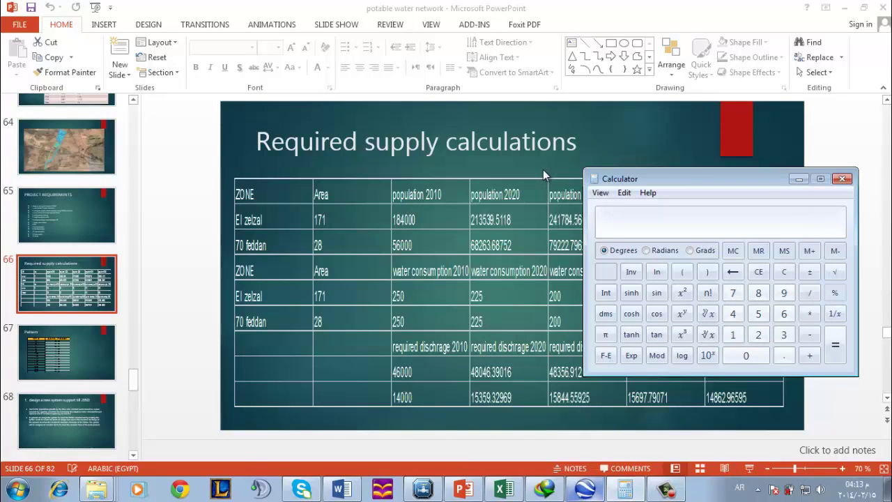
key("Return")
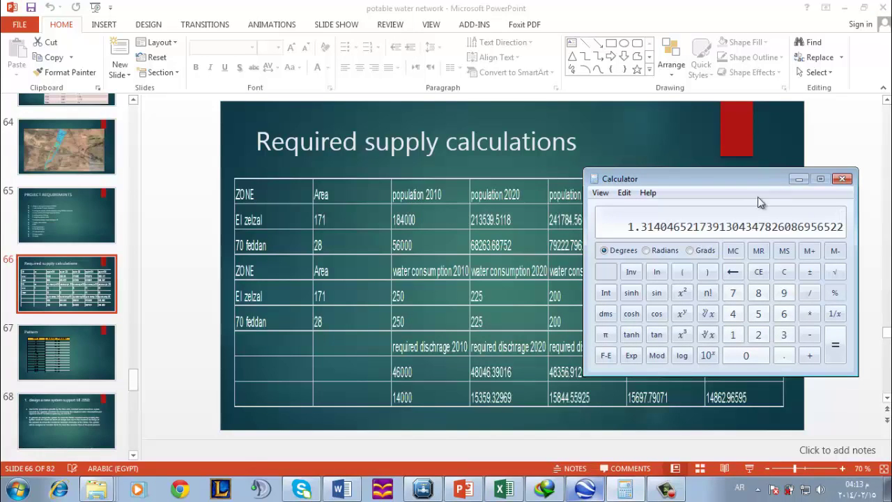
Complete the H2 formula in Excel as =E2*1.31404652173913 and fill it down through the zelzal junction rows to H27
left_click(503, 489)
type("=E2*")
key("ctrl+v")
key("Return")
left_click(824, 156)
left_click_drag(825, 156, 816, 367)
Try to extend the zelzal 2030 population formula through the 70 feddan rows down to H39
scroll(805, 266, "down", 3)
left_click_drag(824, 258, 821, 404)
left_click(789, 279)
double_click(790, 279)
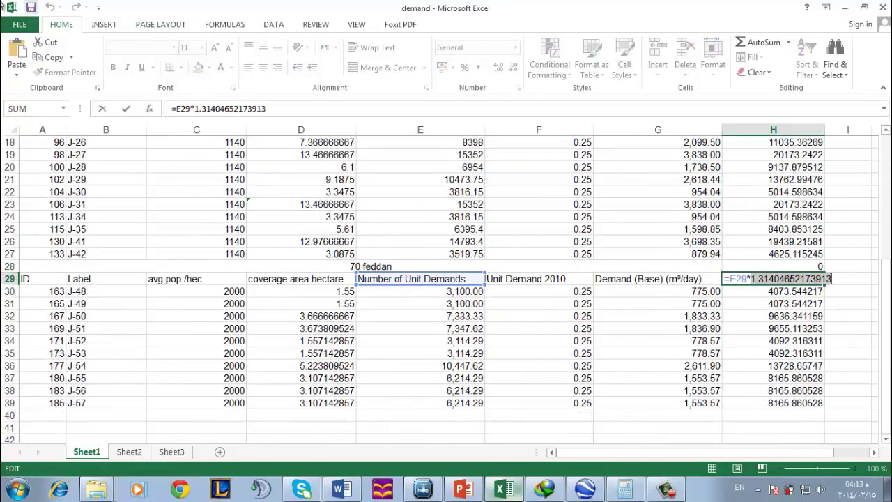
key("Escape")
key("ctrl+z")
Add the header "pop 2030" in H29 and divide the 70 feddan 2030 population 79222.79623 by 56000 in Calculator
left_click(761, 366)
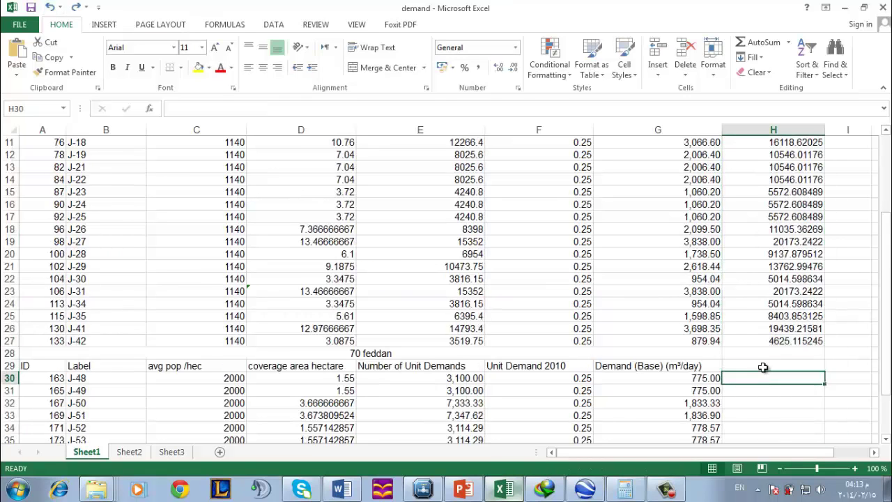
type("pop 2030")
left_click(463, 490)
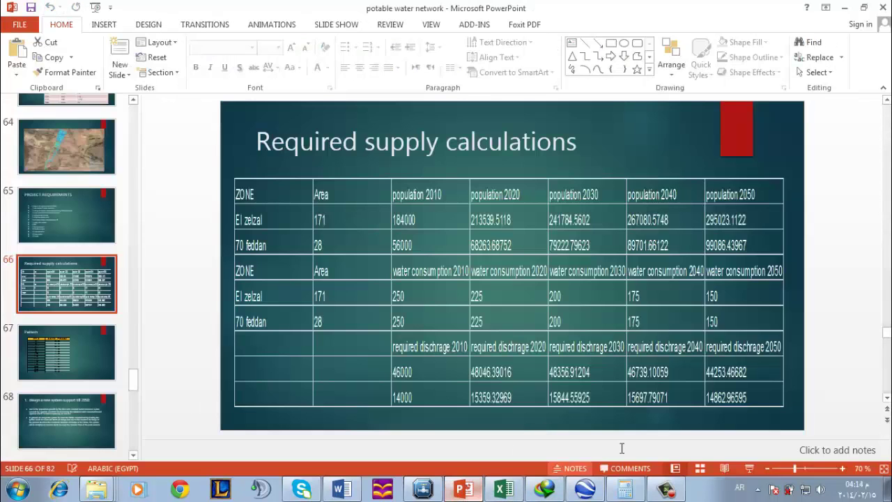
left_click(625, 489)
key("Escape")
left_click_drag(705, 183, 745, 181)
type("79222")
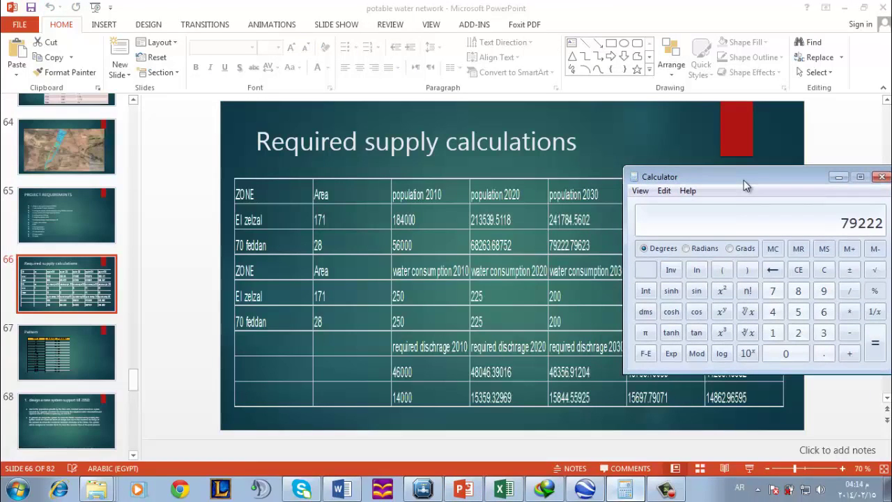
type(".7962/56000")
key("Return")
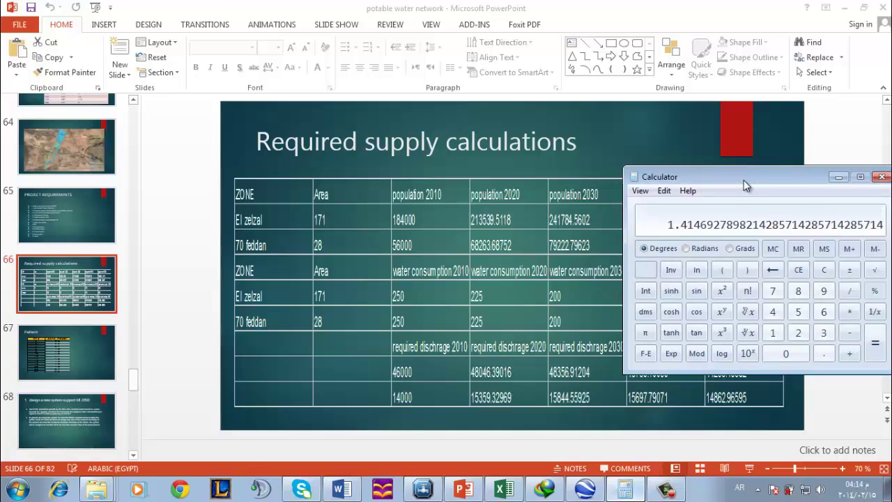
Copy the quotient into H30 as =E30*1.41469278982142 in Excel and fill the formula down to H39
right_click(809, 222)
left_click(822, 228)
left_click(500, 490)
left_click(766, 384)
type("=")
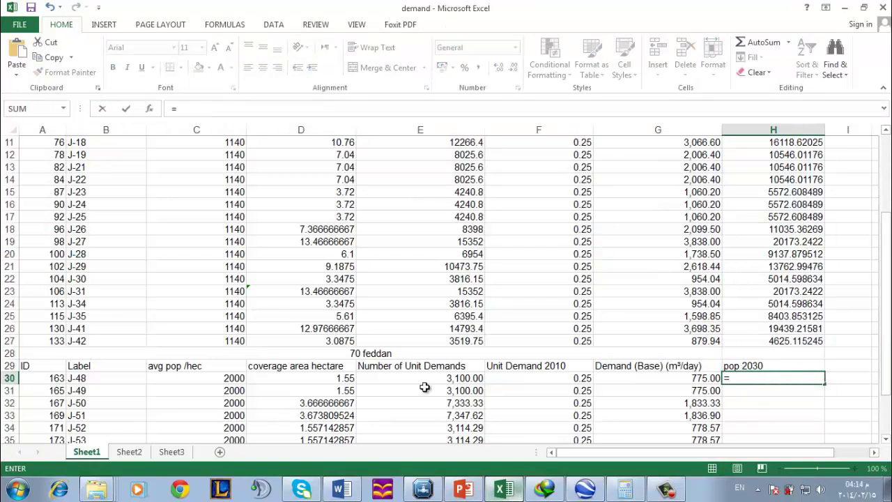
type("e30*")
key("ctrl+v")
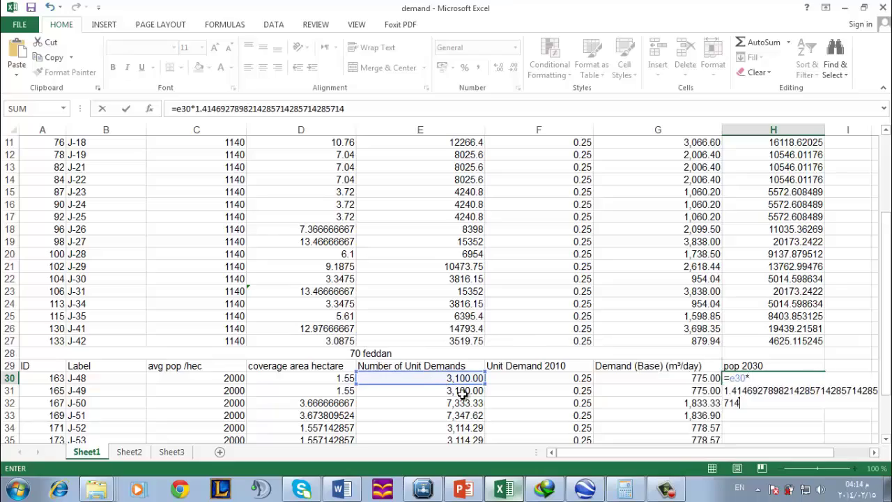
key("Return")
scroll(852, 387, "down", 3)
left_click_drag(825, 261, 826, 390)
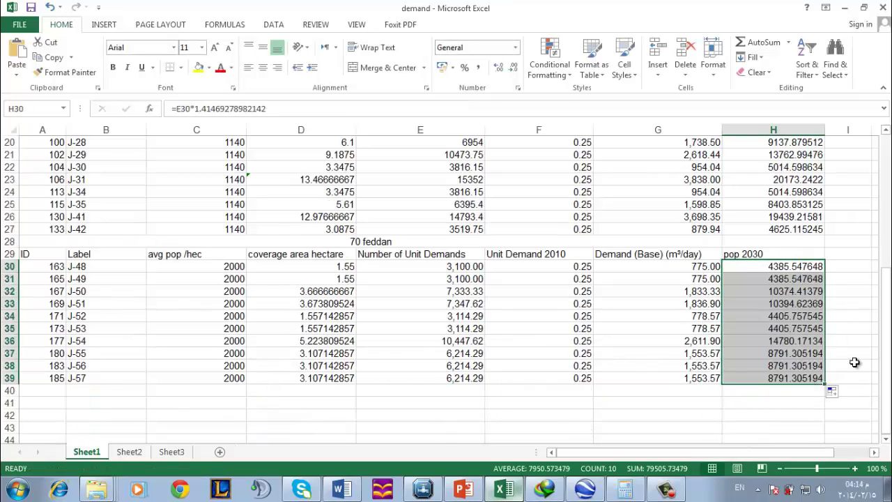
Copy the zelzal pop 2030 values from H2:H27 and open the Unit Demand Control Center in WaterGEMS
scroll(794, 216, "up", 2)
scroll(794, 216, "up", 1)
scroll(834, 292, "down", 3)
scroll(834, 292, "up", 6)
left_click_drag(794, 155, 756, 386)
key("ctrl+c")
left_click(586, 489)
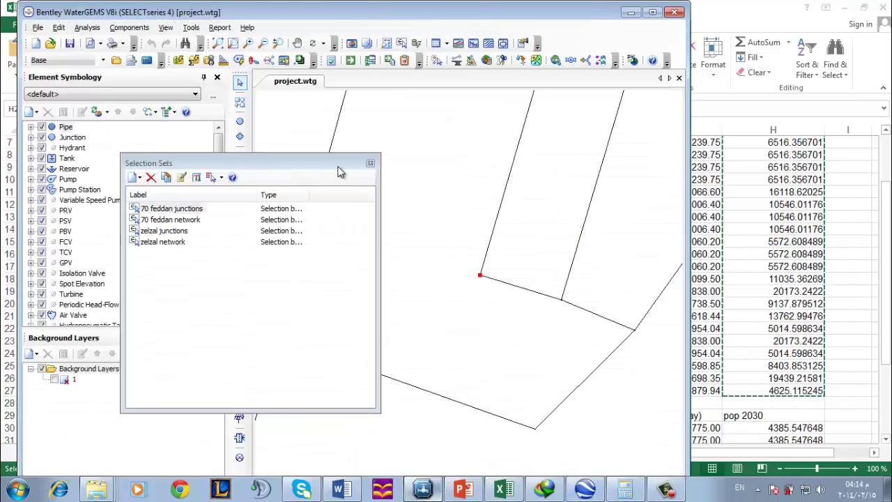
left_click(191, 27)
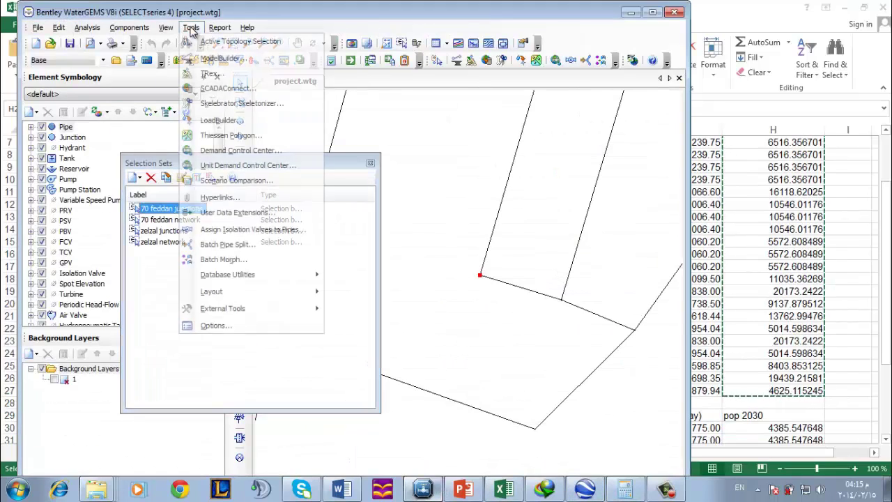
left_click(265, 214)
left_click(455, 265)
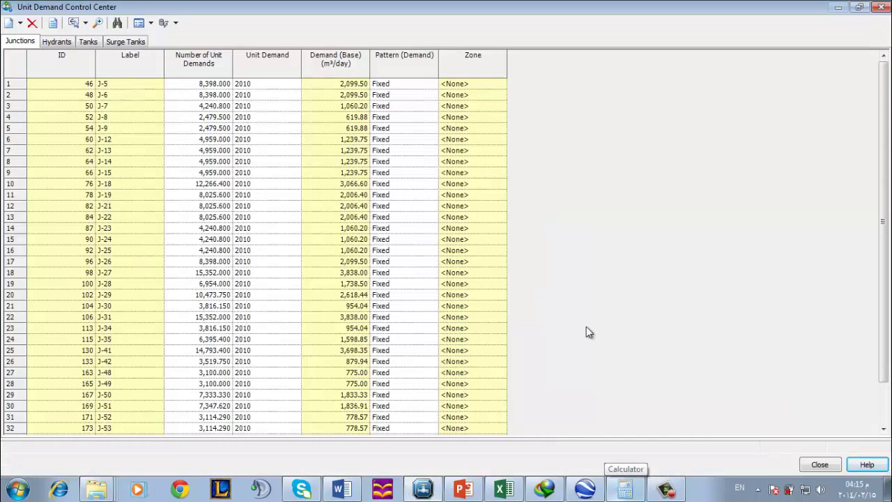
Replace the number of unit demands for junctions J-5 to J-42 with the copied 2030 values
scroll(586, 326, "down", 2)
scroll(587, 322, "up", 2)
left_click(503, 489)
left_click(503, 489)
key("alt+Tab")
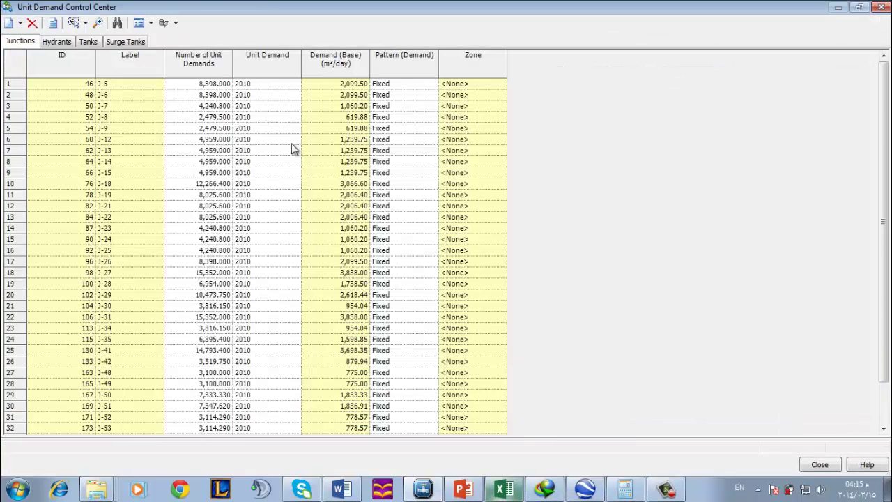
left_click_drag(213, 84, 209, 361)
key("ctrl+v")
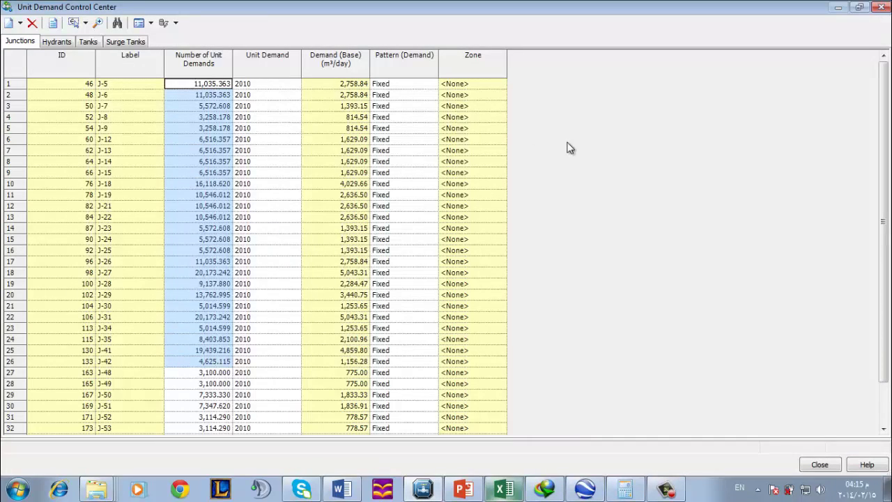
Copy the 70 feddan pop 2030 values from H30:H39 in Excel and paste them as J-48 to J-57's number of unit demands
left_click(503, 489)
scroll(766, 313, "down", 5)
left_click_drag(774, 241, 774, 353)
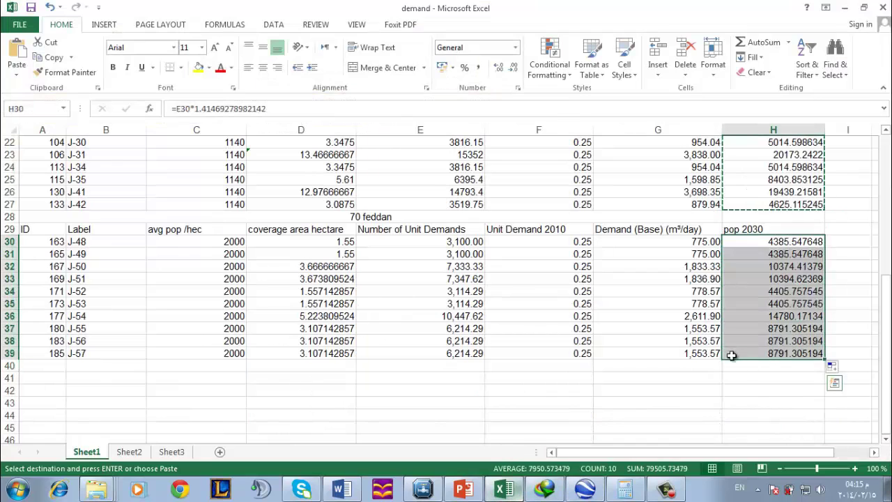
key("ctrl+c")
key("alt+Tab")
left_click_drag(200, 373, 205, 434)
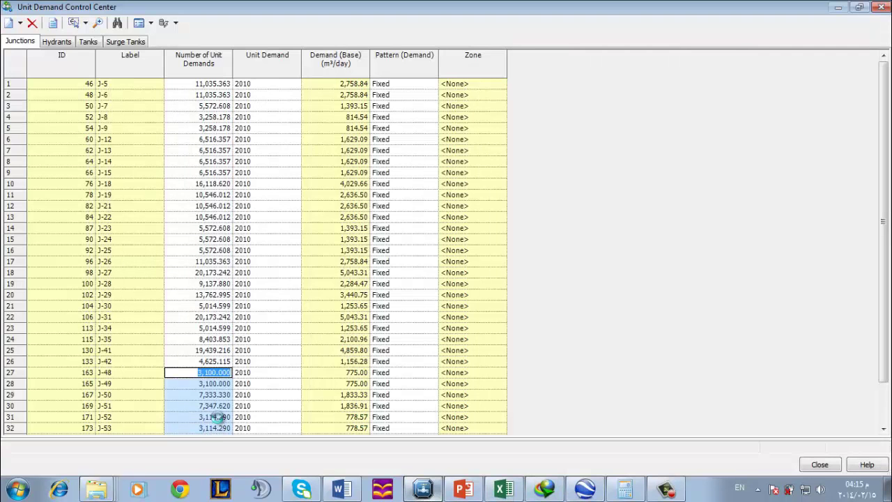
key("ctrl+v")
scroll(274, 371, "down", 2)
left_click(197, 328)
left_click(197, 328)
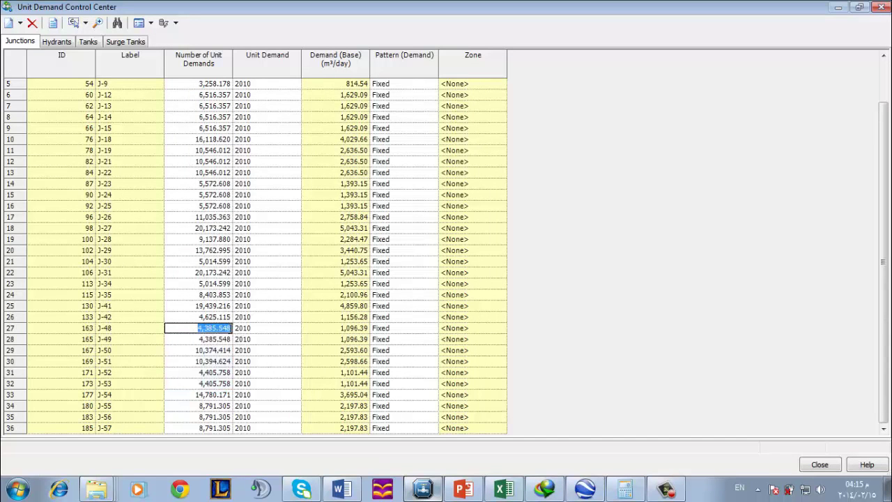
left_click(160, 329)
left_click(215, 328)
left_click(516, 483)
left_click(513, 484)
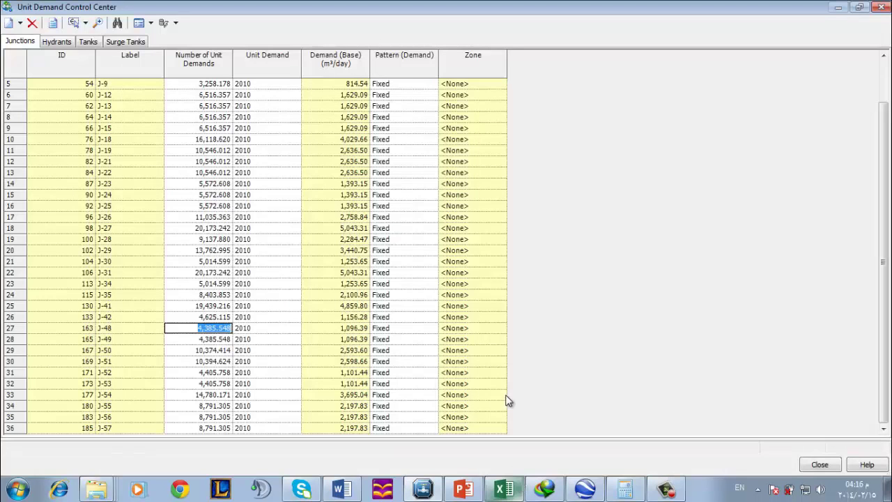
Close the Unit Demand Control Center, start saving the project under a new name, and create a 2030 folder inside the Mokattam folder
left_click(819, 464)
left_click(31, 25)
left_click(77, 119)
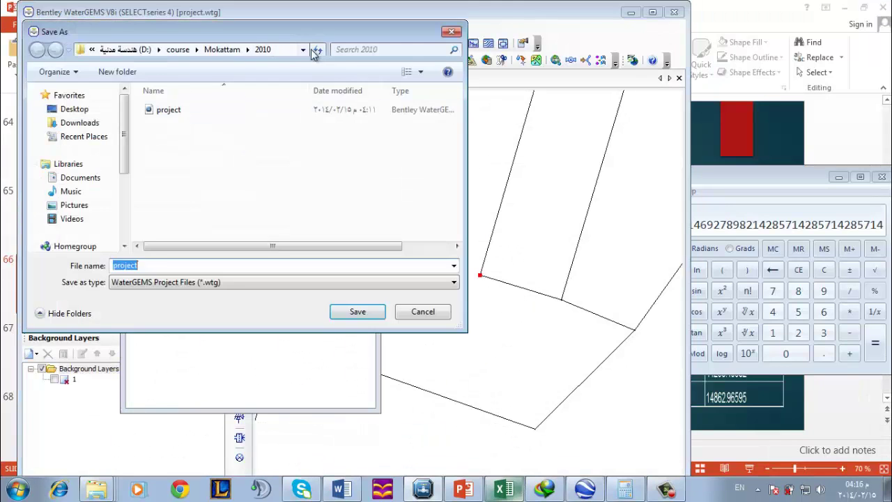
left_click(138, 72)
type("2030")
key("Return")
Save the WaterGEMS project as project2030 inside the new 2030 folder
left_click(230, 265)
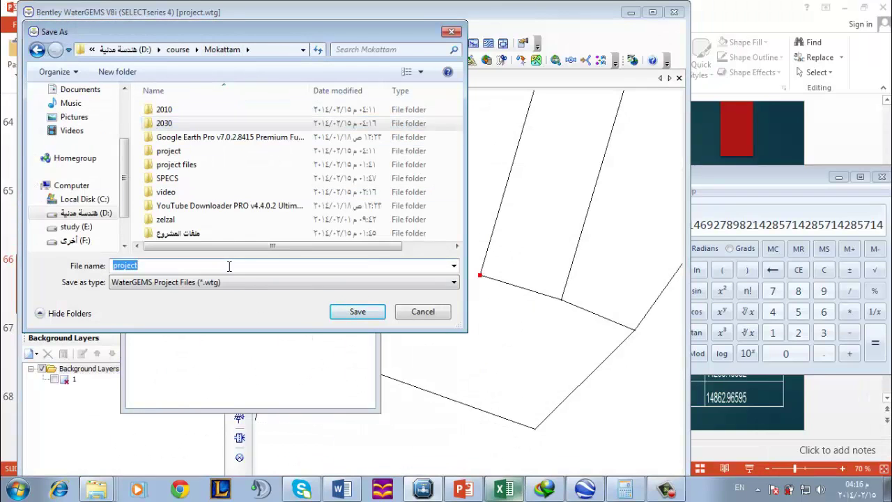
left_click(247, 264)
type("2030")
double_click(167, 123)
left_click(357, 312)
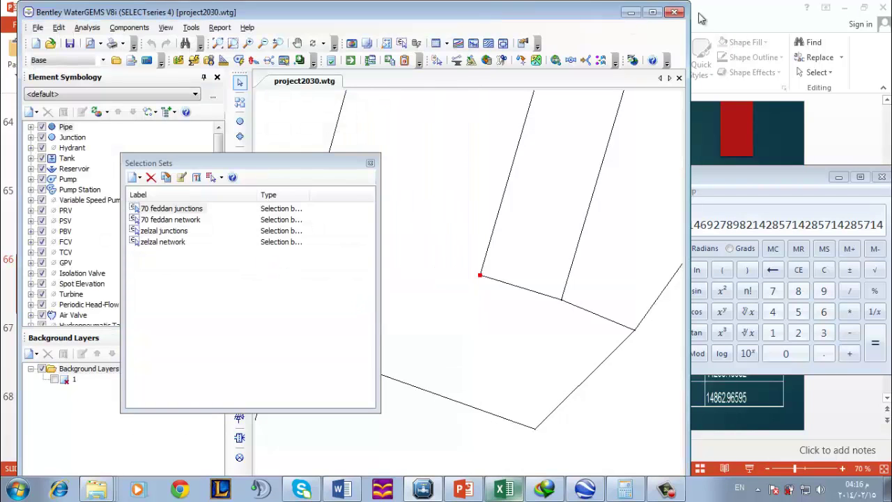
Close the Selection Sets window and WaterGEMS, and save the potable water network presentation in PowerPoint
left_click(372, 163)
left_click(676, 13)
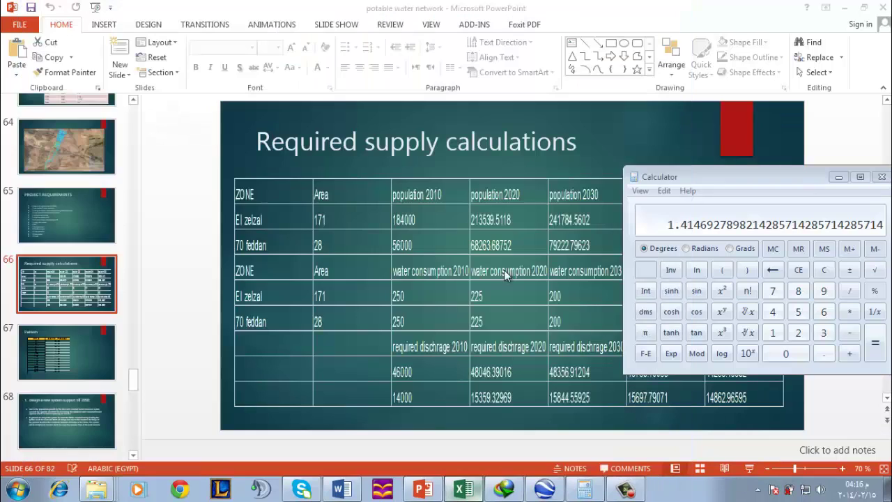
left_click(506, 276)
left_click(31, 8)
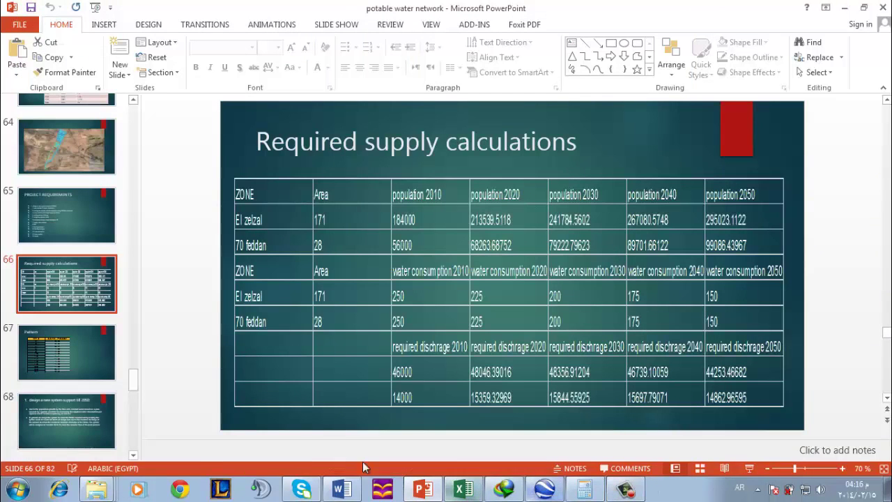
Open project2030 in WaterGEMS from the Mokattam folder's 2030 subfolder and accept the database conversion notice
left_click(96, 488)
left_click(77, 416)
left_click(10, 25)
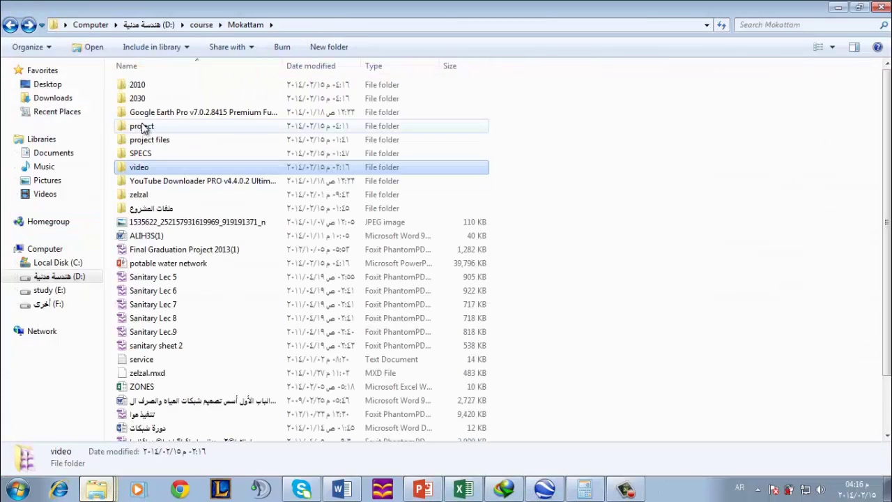
double_click(155, 98)
double_click(165, 87)
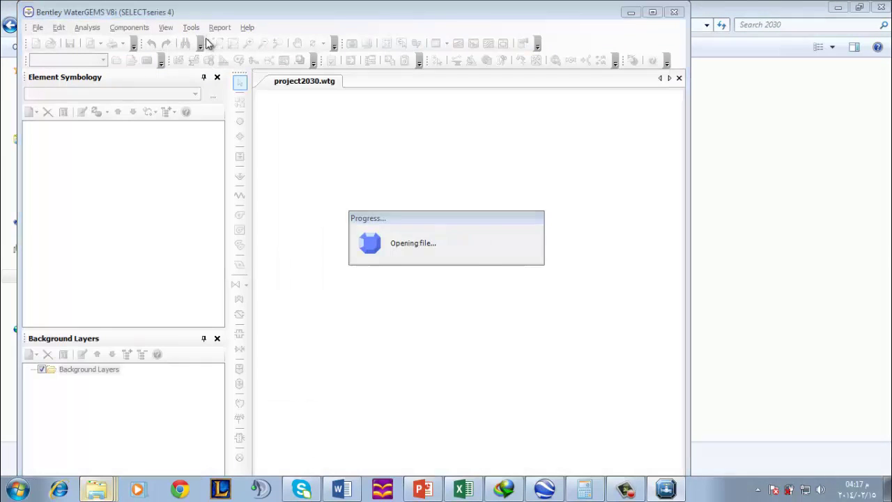
left_click(501, 271)
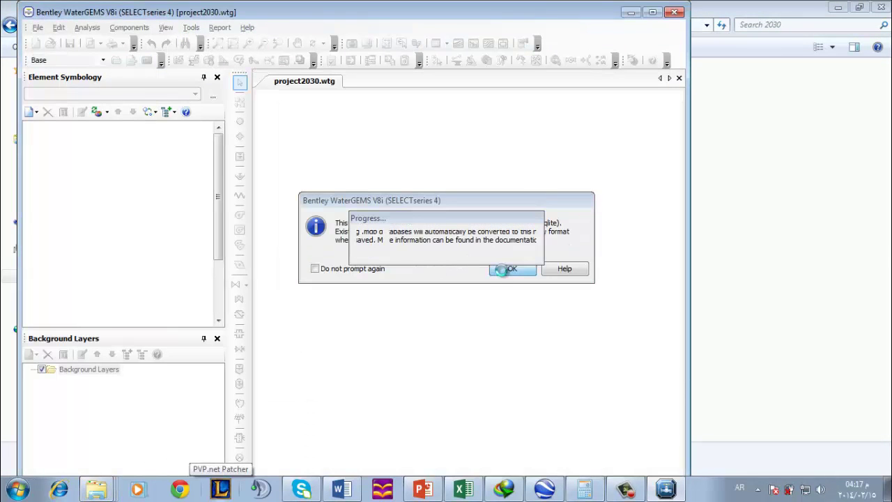
Globally edit the Unit Demand column for all junctions in the Unit Demand Control Center and close it
left_click(203, 32)
left_click(236, 171)
right_click(266, 70)
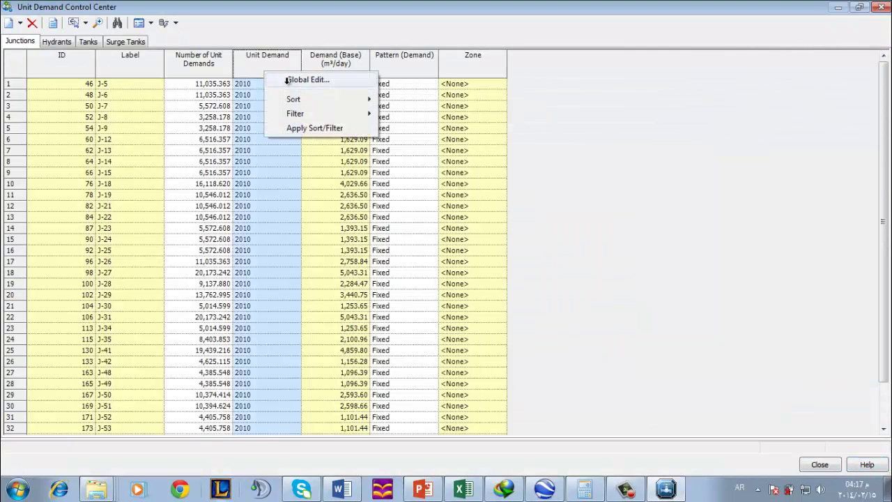
left_click(289, 79)
left_click(432, 209)
left_click(433, 239)
left_click(494, 299)
left_click(883, 8)
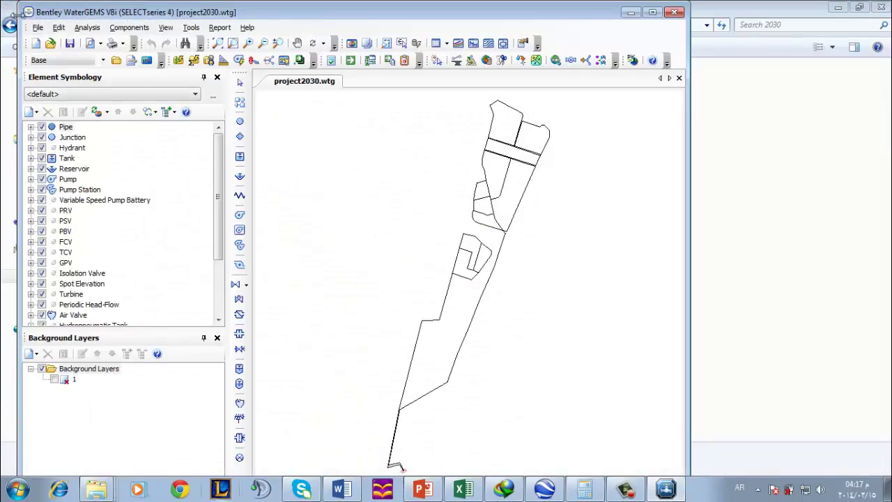